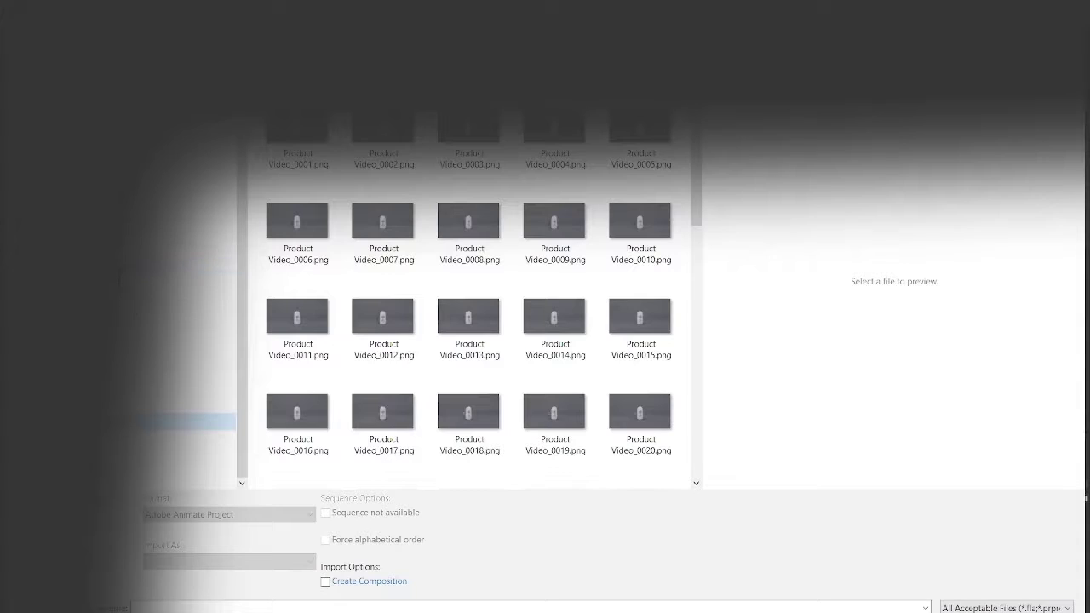
# Import Poster animation.psd as a composition retaining layer sizes and open its seven-layer comp
pyautogui.click(195, 462)
pyautogui.scroll(-10, 384, 286)
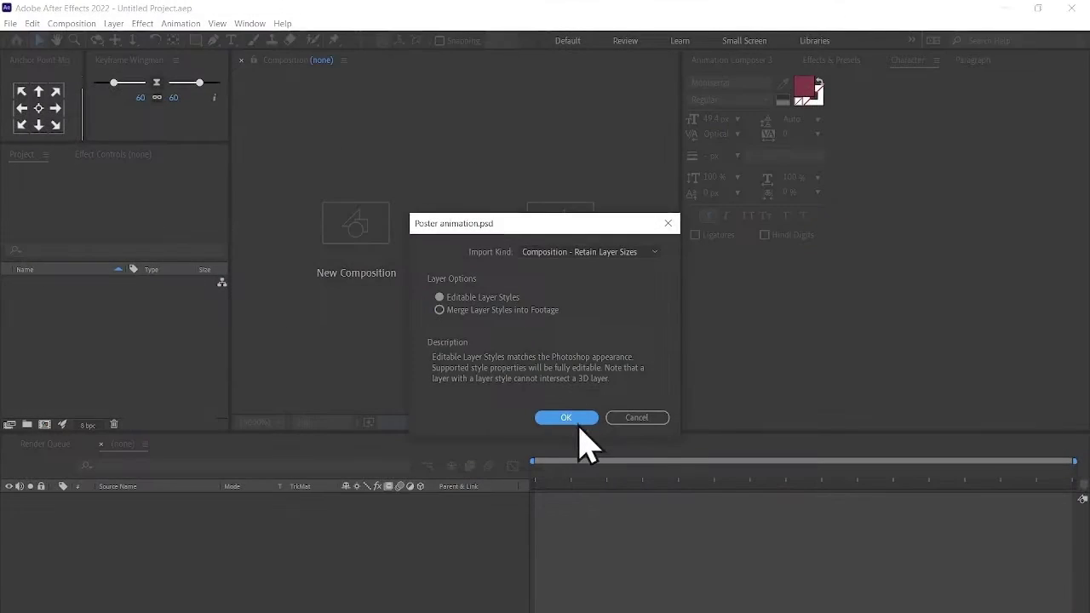
pyautogui.click(558, 297)
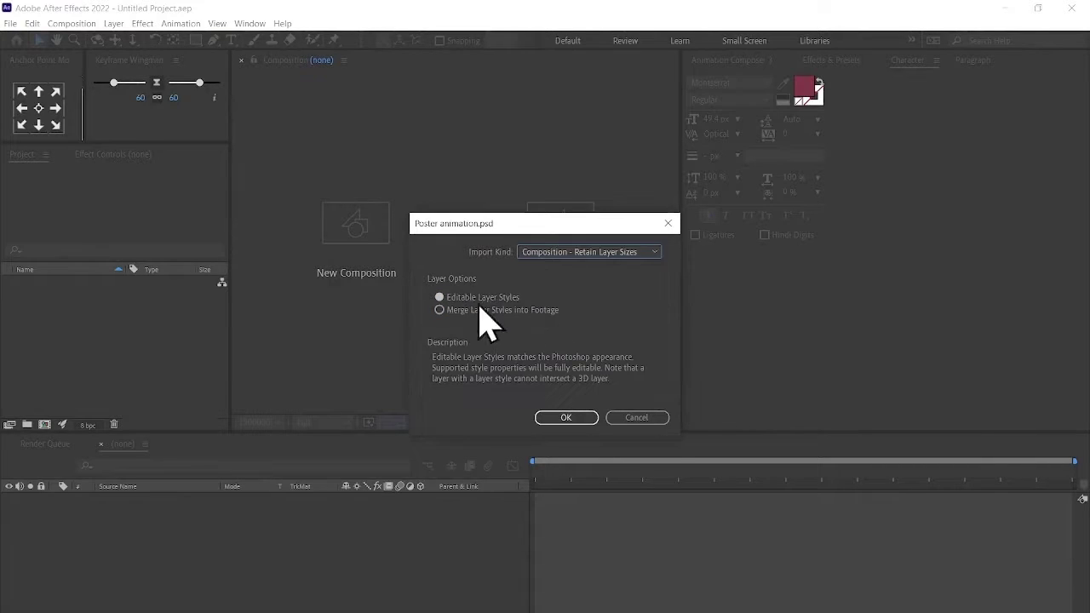
pyautogui.click(562, 418)
pyautogui.doubleClick(55, 283)
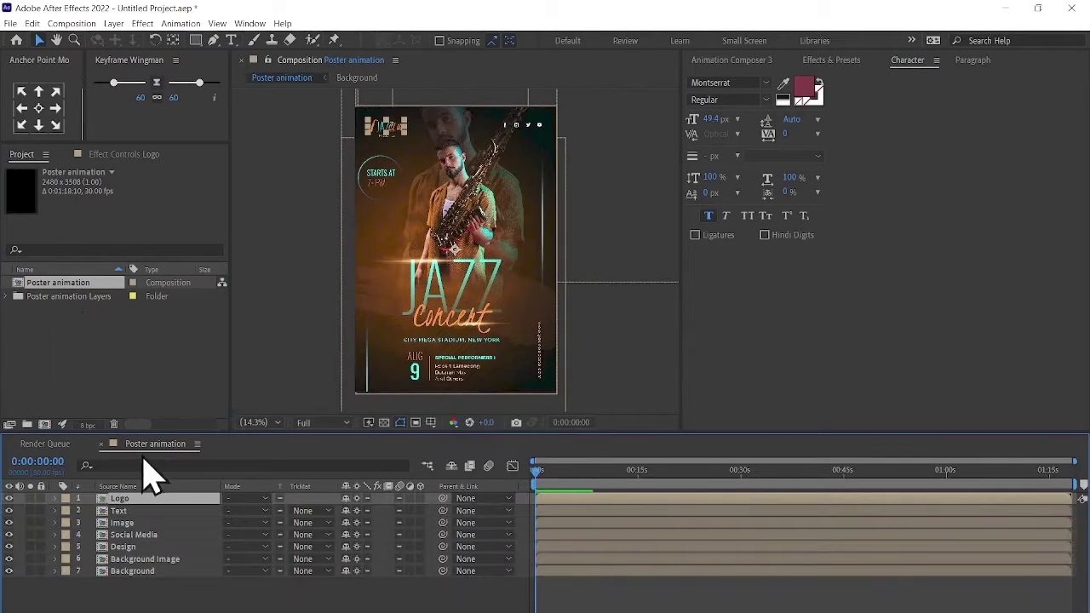
# Review the Poster animation composition settings and accept them unchanged
pyautogui.hotkey('ctrl', 'k')
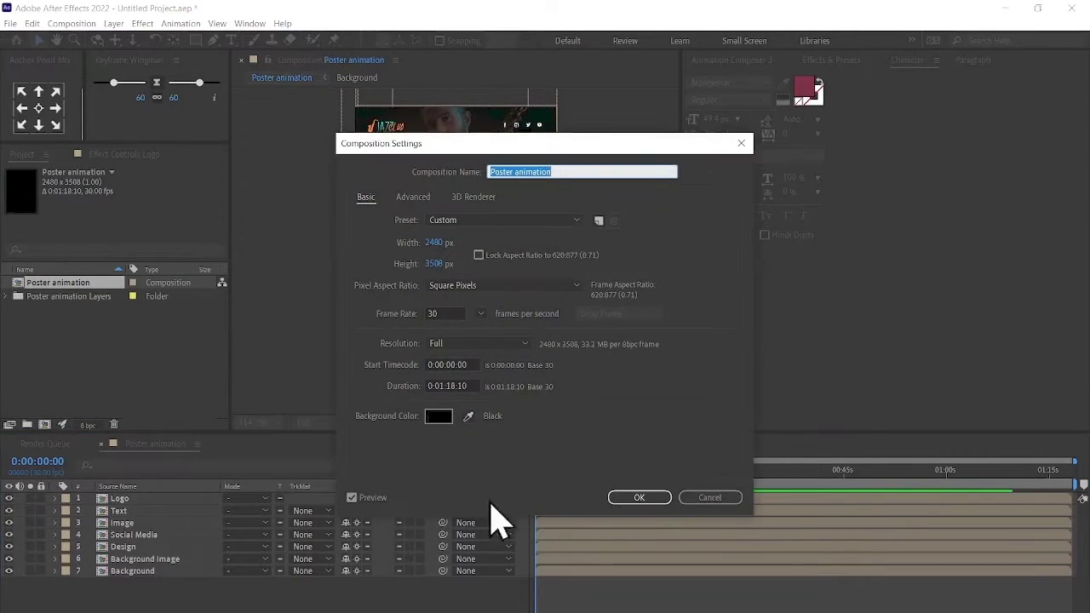
pyautogui.press('Escape')
pyautogui.click(198, 444)
pyautogui.click(271, 223)
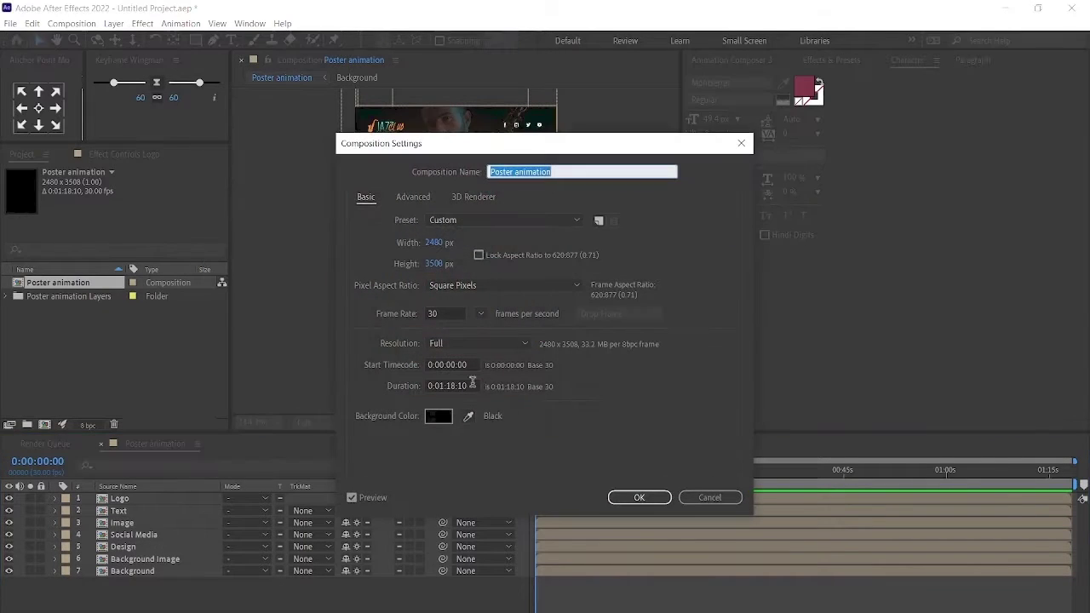
pyautogui.click(640, 499)
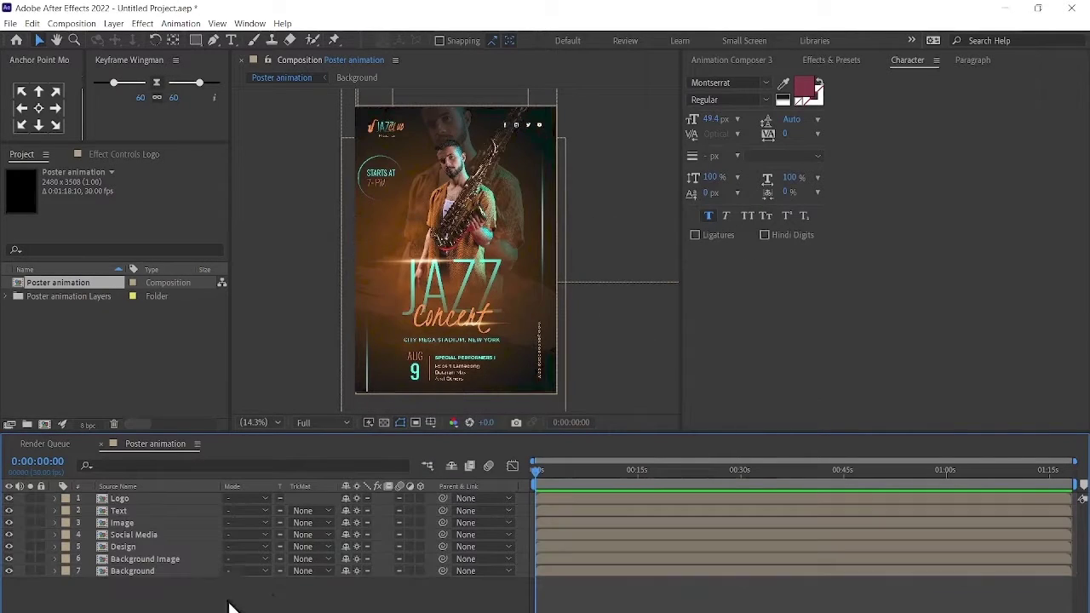
# Select and briefly solo the Text layer, then open the Text precomp
pyautogui.click(133, 510)
pyautogui.click(459, 311)
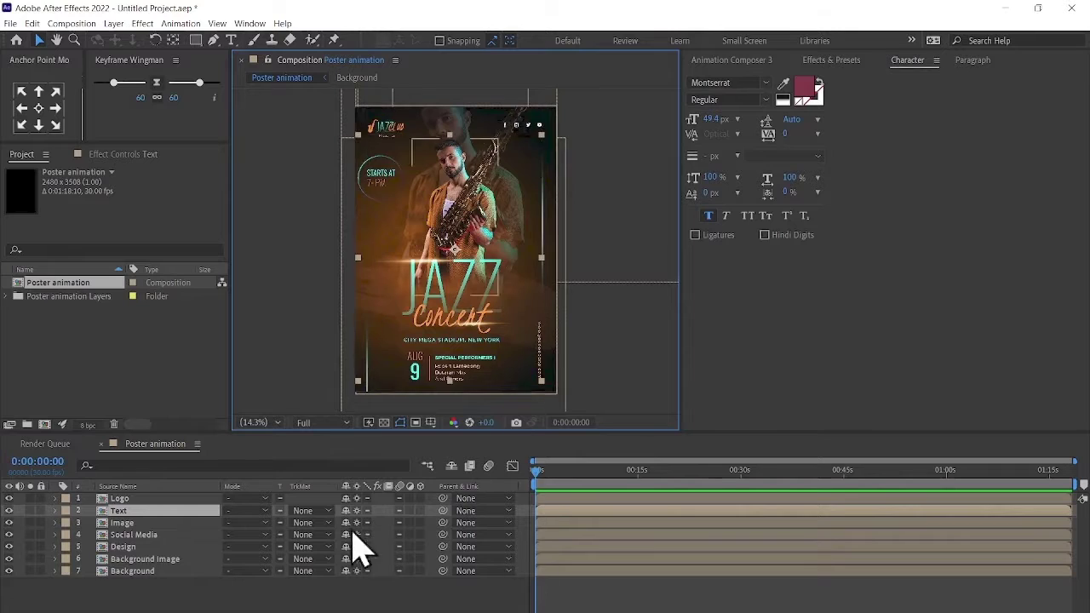
pyautogui.scroll(5, 681, 519)
pyautogui.click(29, 510)
pyautogui.click(30, 510)
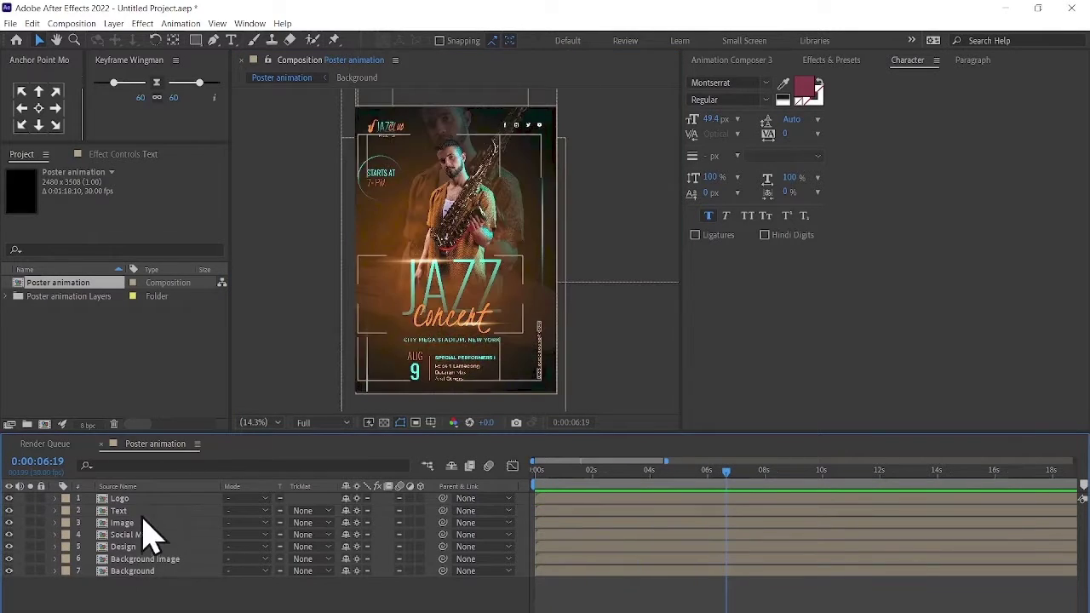
pyautogui.doubleClick(128, 511)
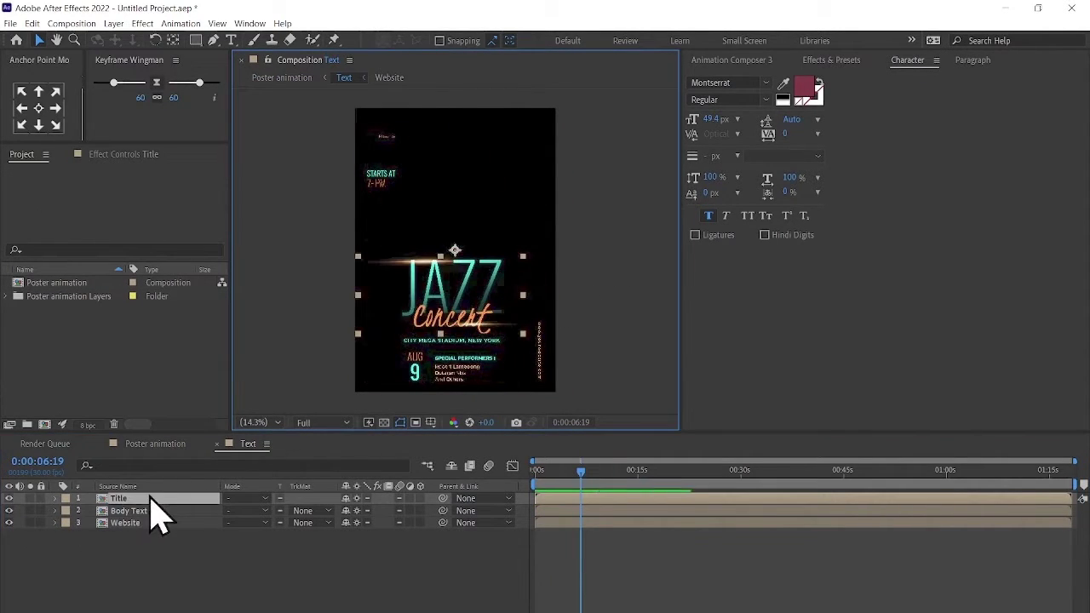
# Open the Title precomp and dismiss the missing-font warning
pyautogui.doubleClick(149, 499)
pyautogui.doubleClick(162, 499)
pyautogui.click(383, 78)
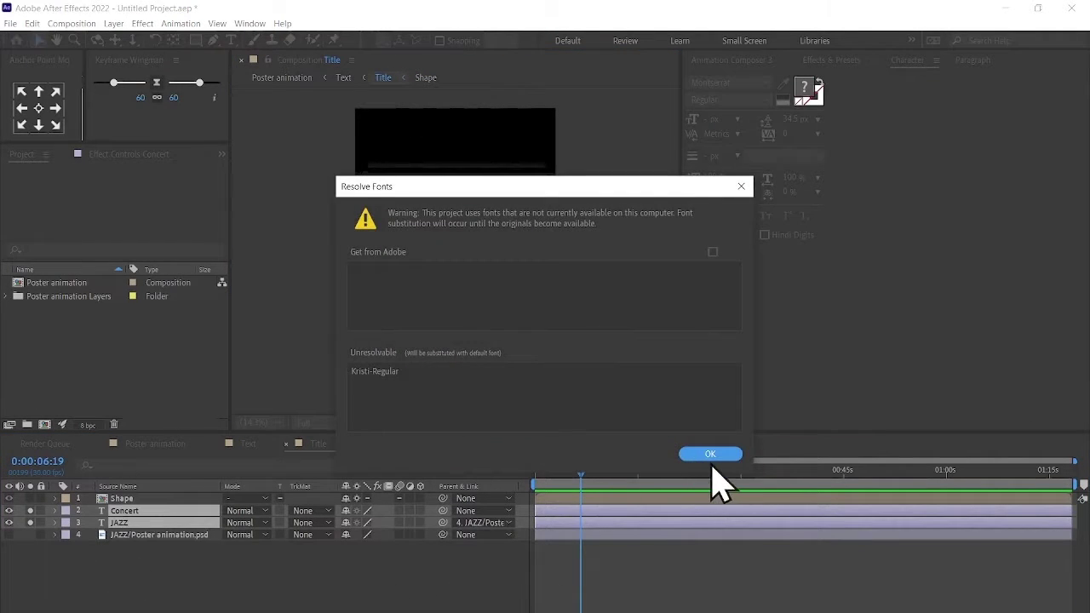
pyautogui.click(712, 456)
pyautogui.rightClick(168, 523)
pyautogui.moveTo(289, 406)
pyautogui.click(448, 408)
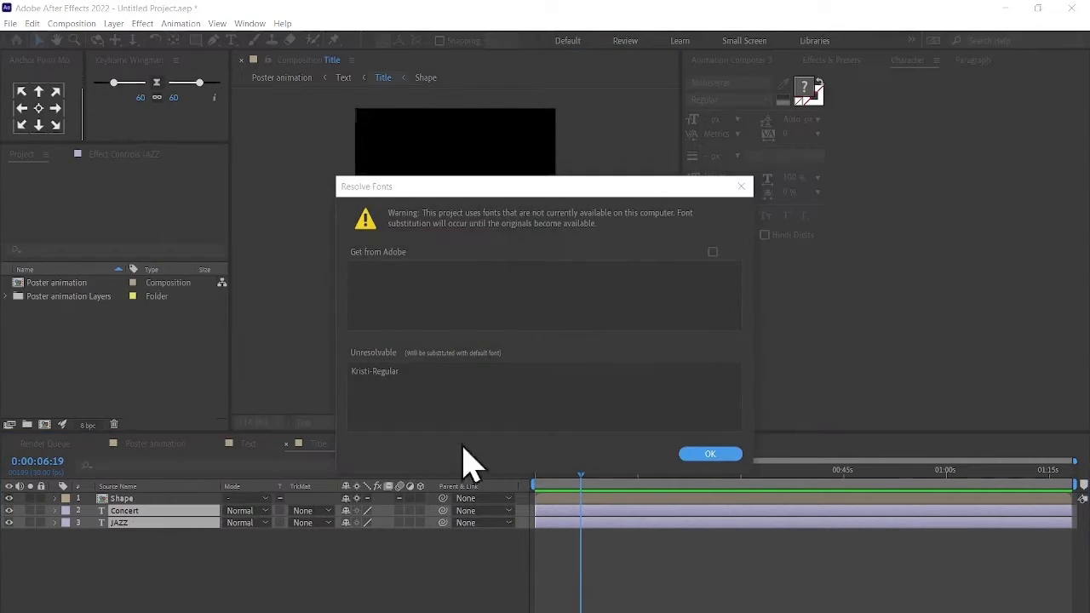
pyautogui.press('Return')
# Inspect the Shape, Concert and JAZZ layers, expanding Concert's properties and soloing JAZZ
pyautogui.click(141, 549)
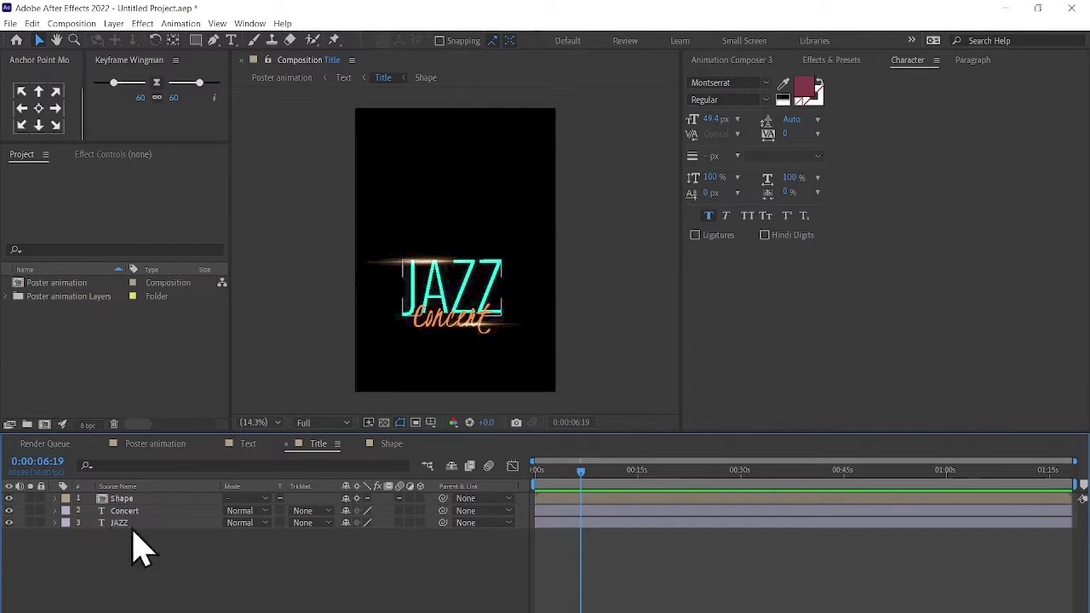
pyautogui.scroll(2, 462, 328)
pyautogui.click(120, 498)
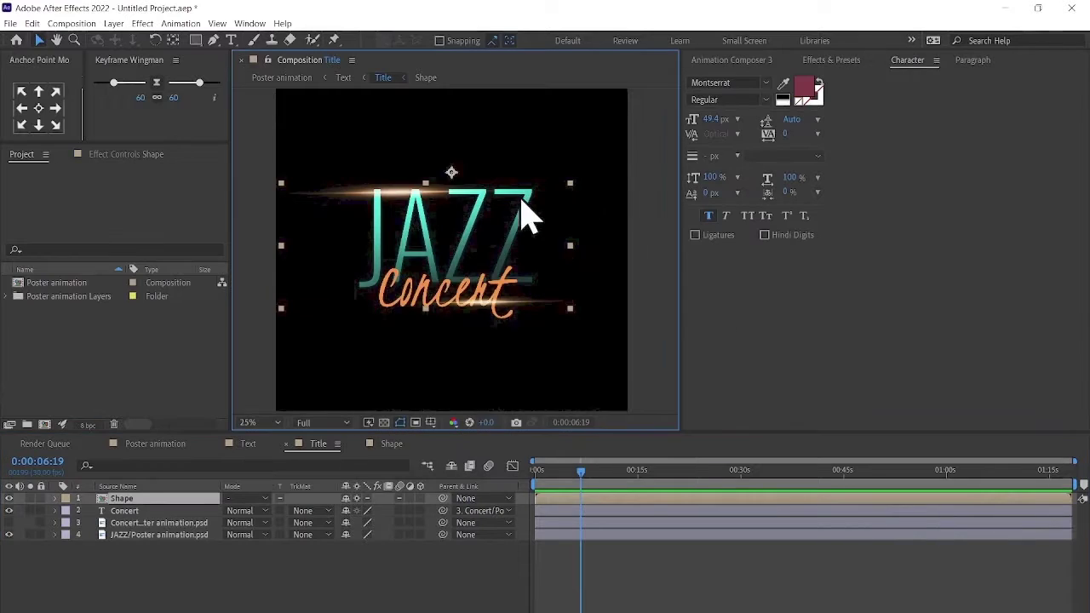
pyautogui.click(123, 510)
pyautogui.click(55, 511)
pyautogui.click(68, 522)
pyautogui.click(68, 523)
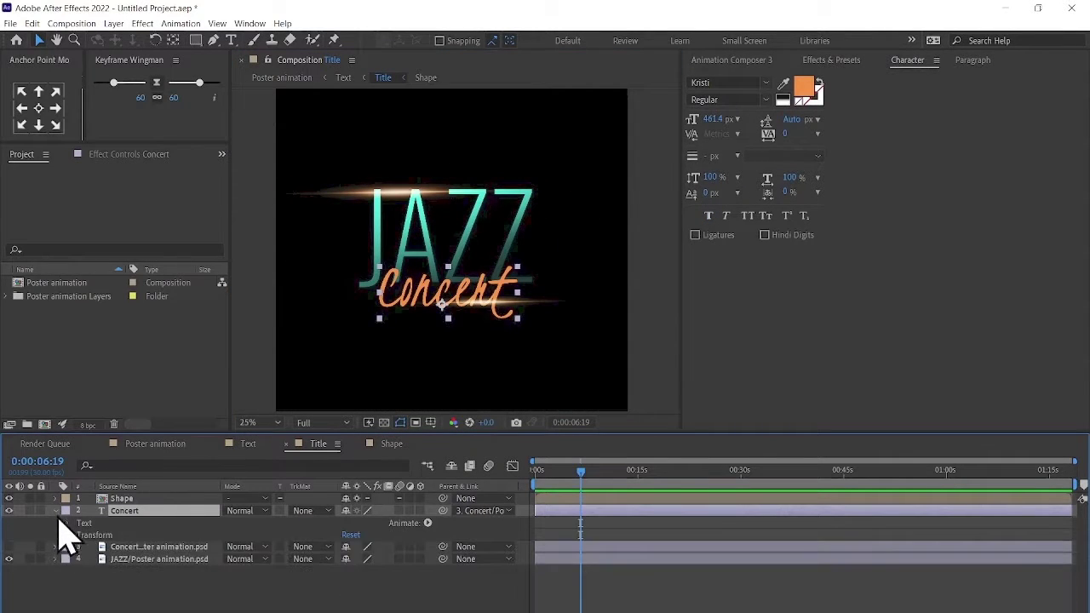
pyautogui.click(55, 511)
pyautogui.click(30, 534)
pyautogui.click(63, 534)
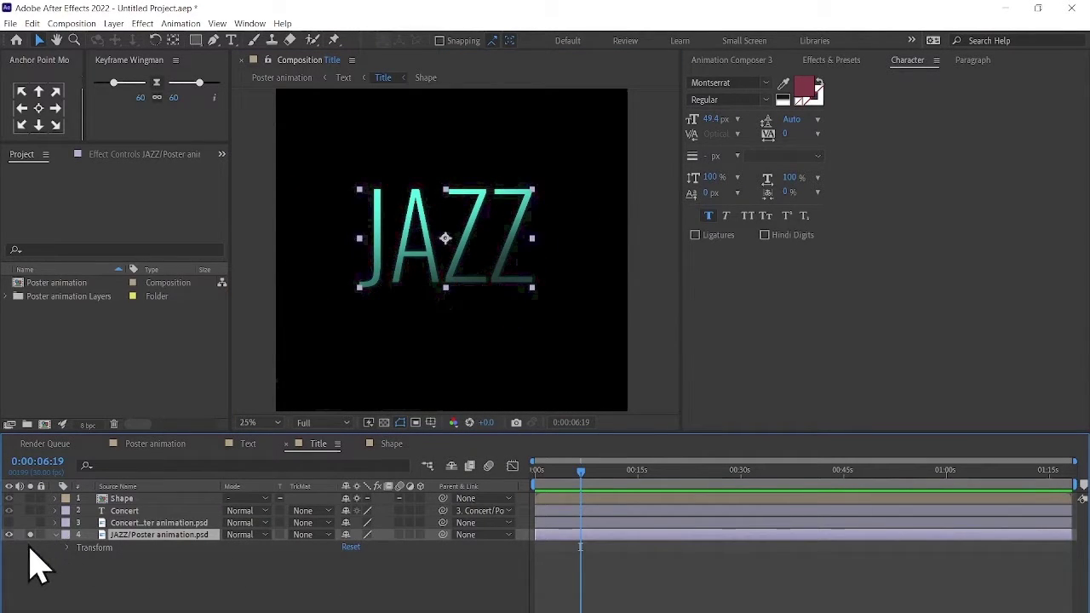
pyautogui.click(30, 536)
# Select the Concert text at the timeline start and bring up the Animation Composer preset browser
pyautogui.click(7, 156)
pyautogui.click(221, 154)
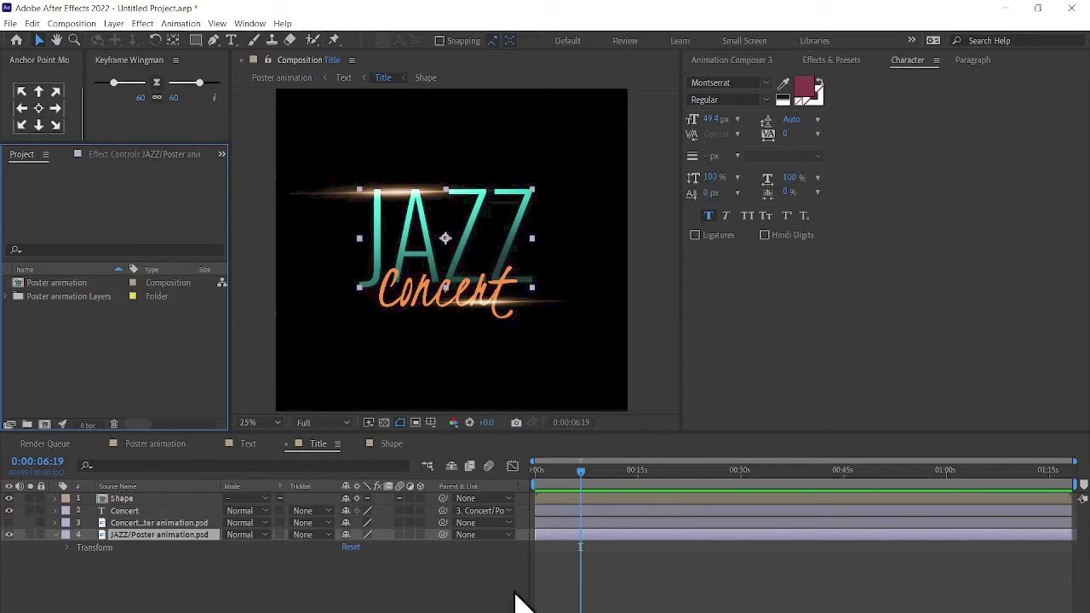
pyautogui.click(516, 601)
pyautogui.press('Home')
pyautogui.click(511, 329)
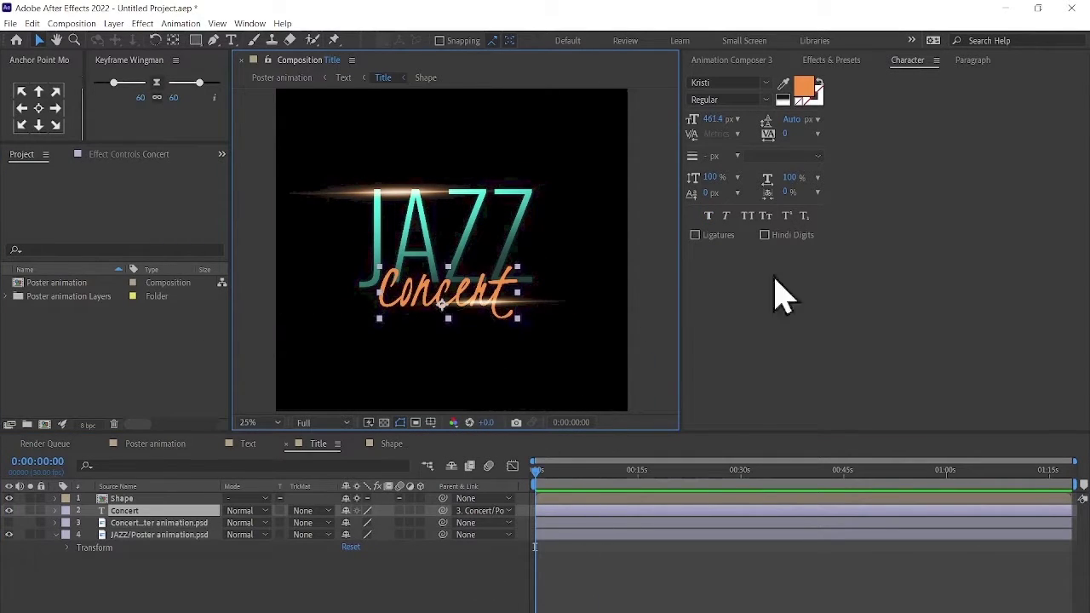
pyautogui.click(731, 59)
# Apply the Overshoot Scale In preset to the Concert text and preview it
pyautogui.moveTo(902, 288)
pyautogui.click(942, 416)
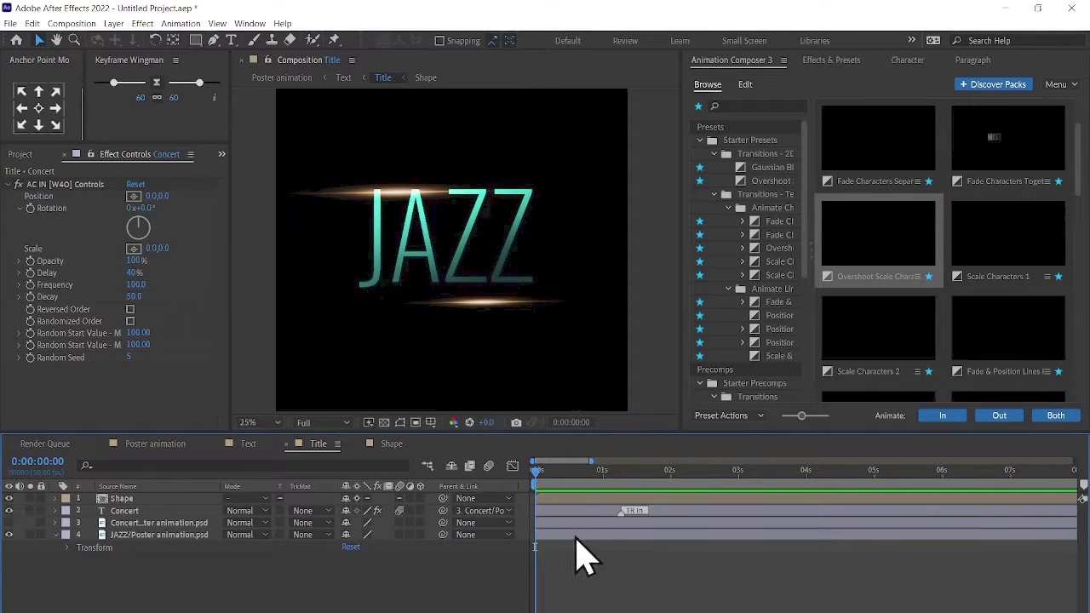
pyautogui.press('space')
# Save the project as Poster animation and replay the preview
pyautogui.hotkey('ctrl', 's')
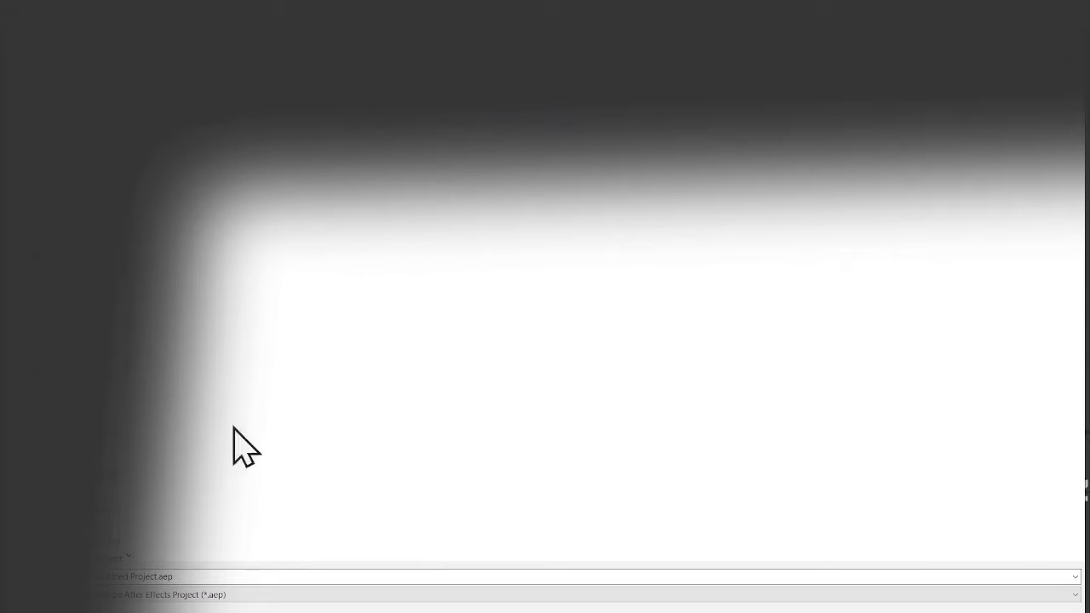
pyautogui.press('Return')
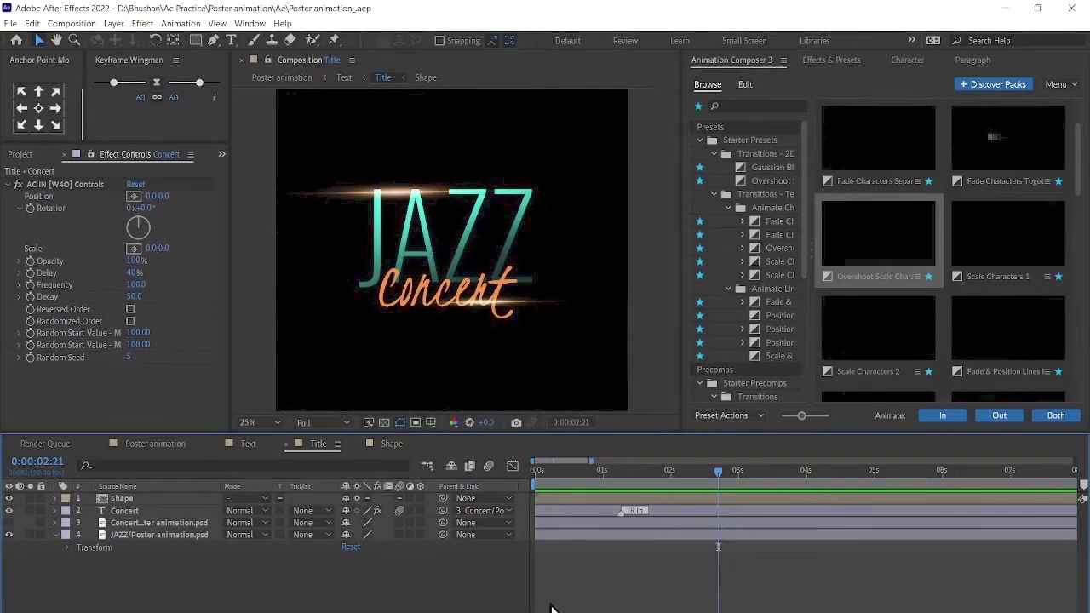
pyautogui.press('space')
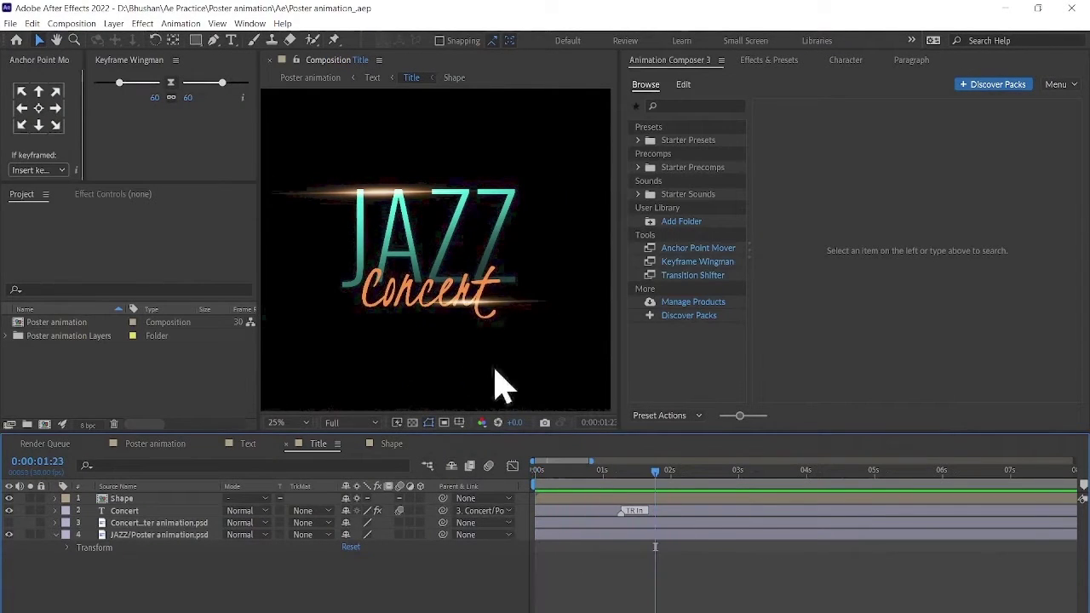
# Keyframe the JAZZ mask path closed at 0s so it opens by one second
pyautogui.click(136, 534)
pyautogui.click(30, 534)
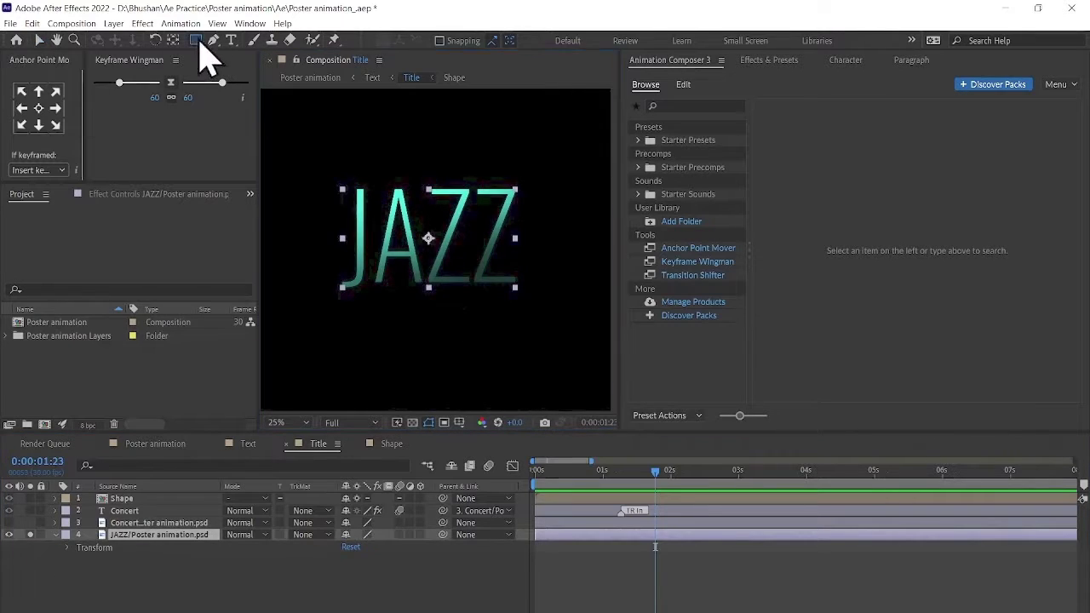
pyautogui.click(310, 78)
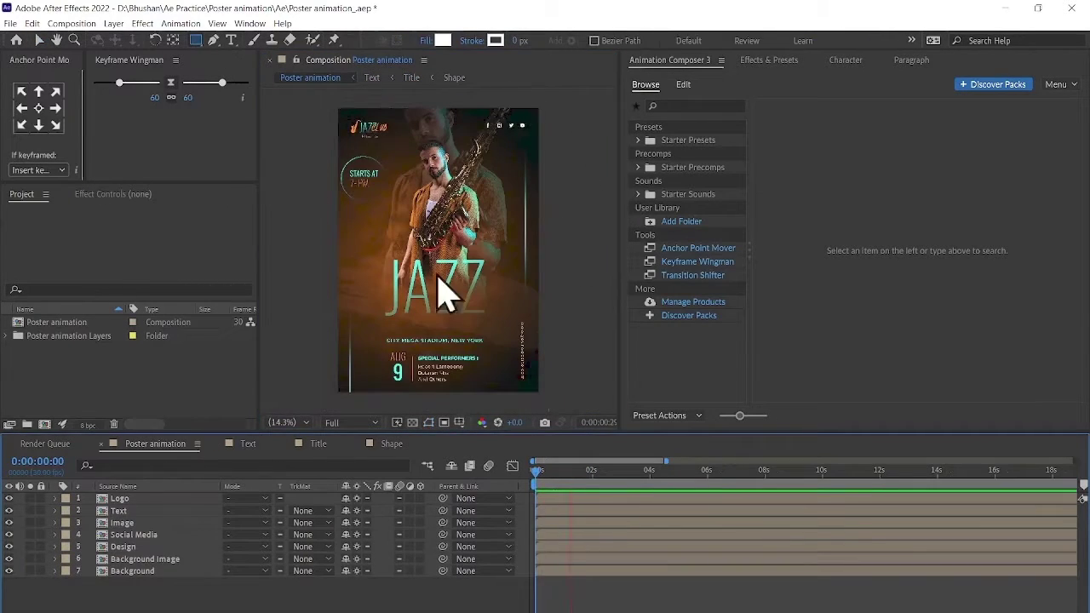
pyautogui.doubleClick(443, 294)
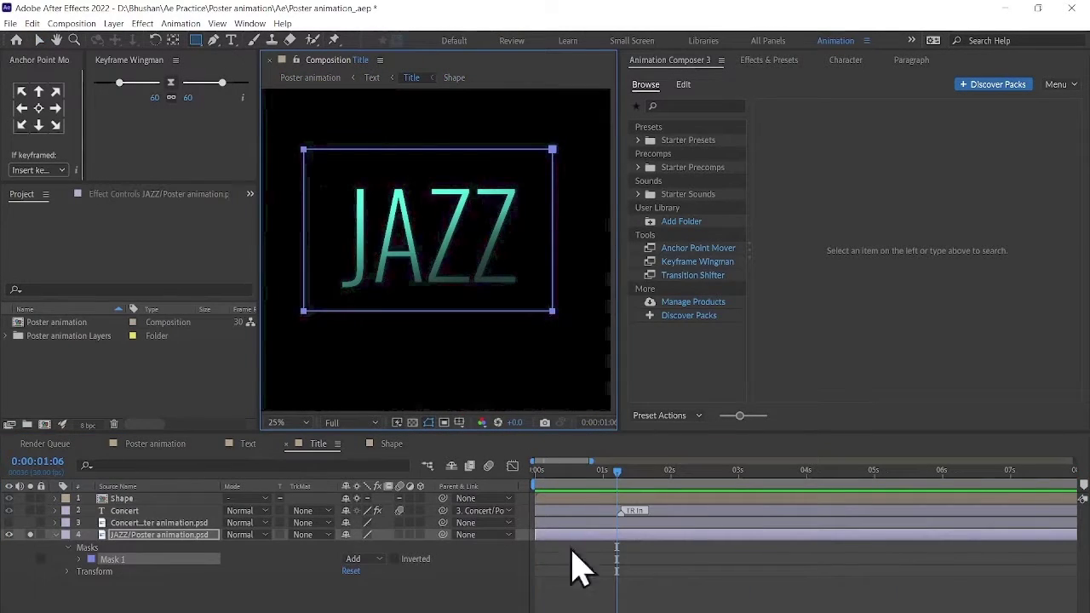
pyautogui.click(79, 559)
pyautogui.press('v')
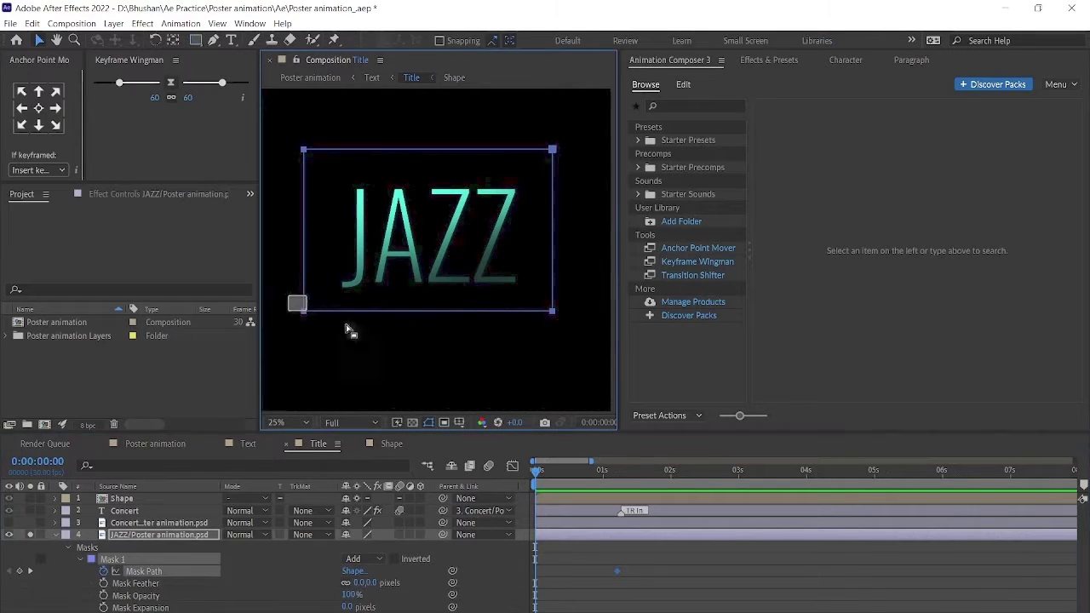
pyautogui.moveTo(353, 312); pyautogui.dragTo(352, 154)
pyautogui.click(511, 465)
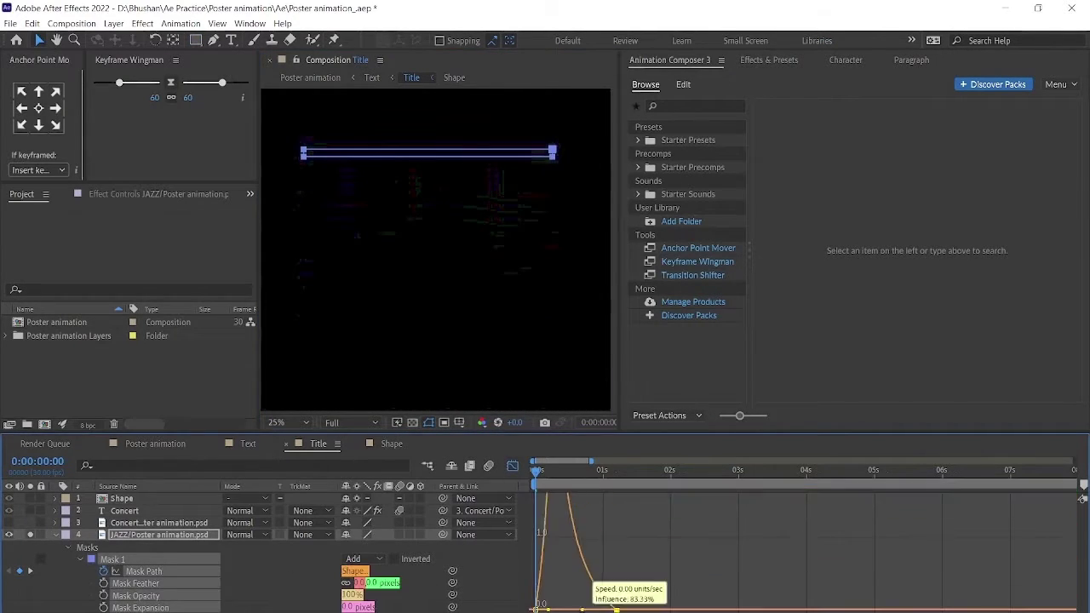
pyautogui.hotkey('shift', 'F3')
# Feather the JAZZ mask 136 pixels and expand it 57 pixels, previewing the reveal
pyautogui.click(572, 525)
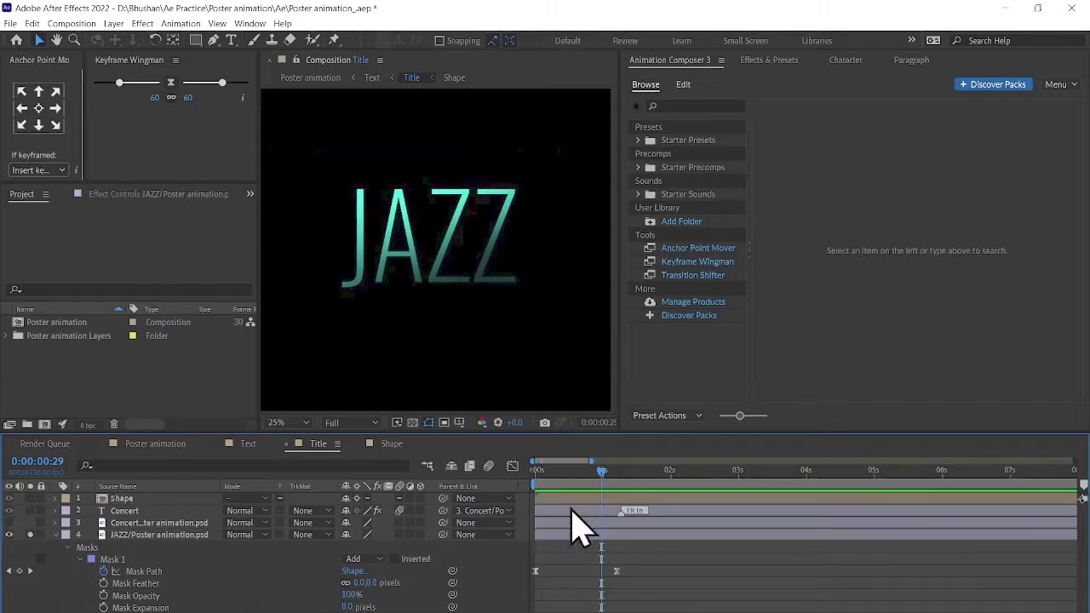
pyautogui.moveTo(364, 582); pyautogui.dragTo(383, 582)
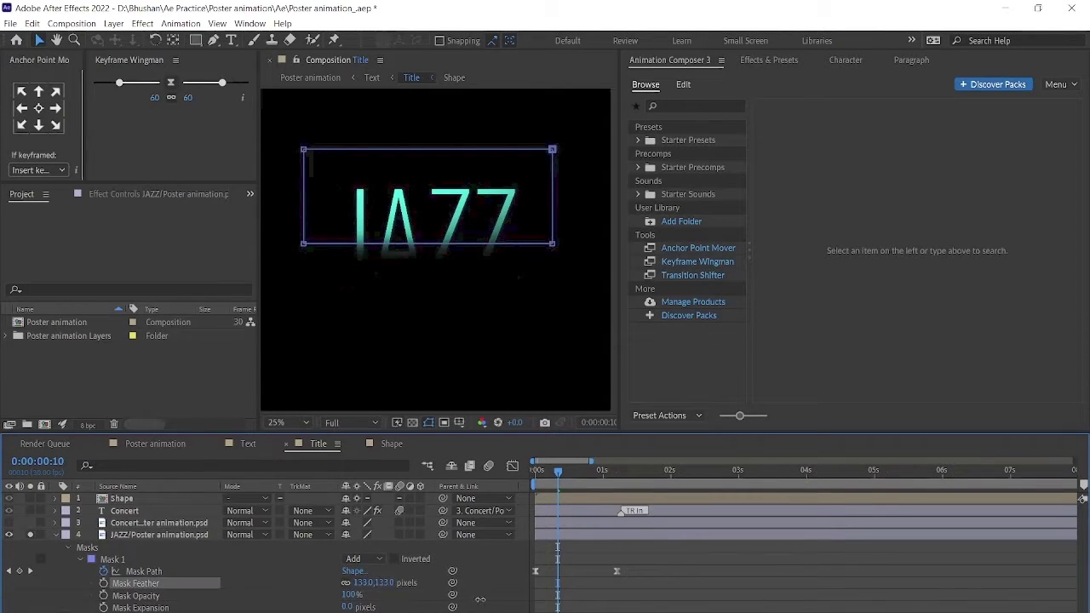
pyautogui.press('space')
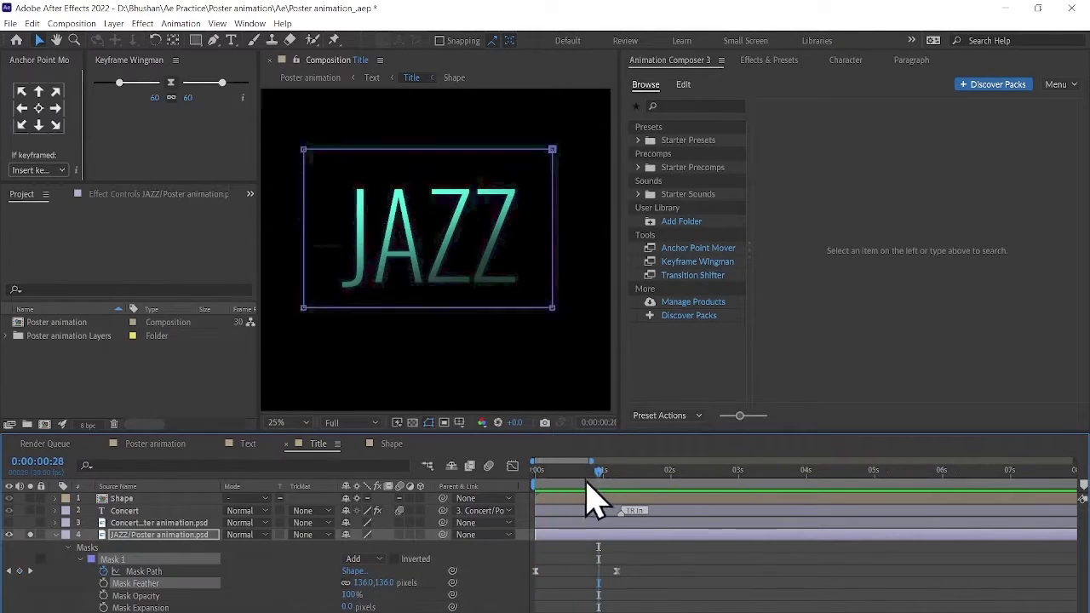
pyautogui.moveTo(366, 607); pyautogui.dragTo(554, 506)
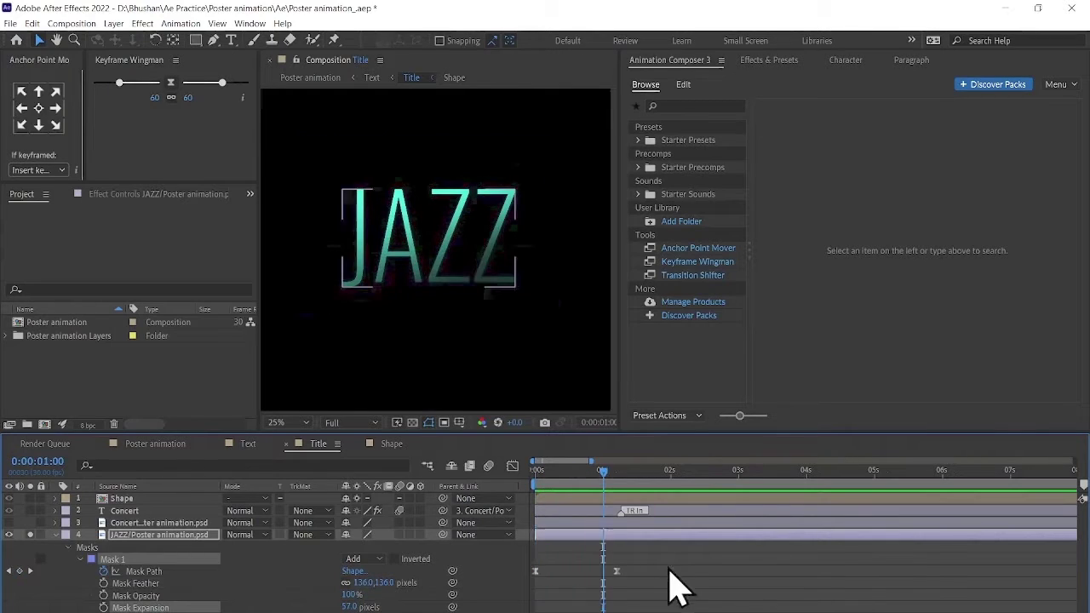
# In the Title comp, slide the Concert layer slightly later and stop the preview
pyautogui.click(248, 444)
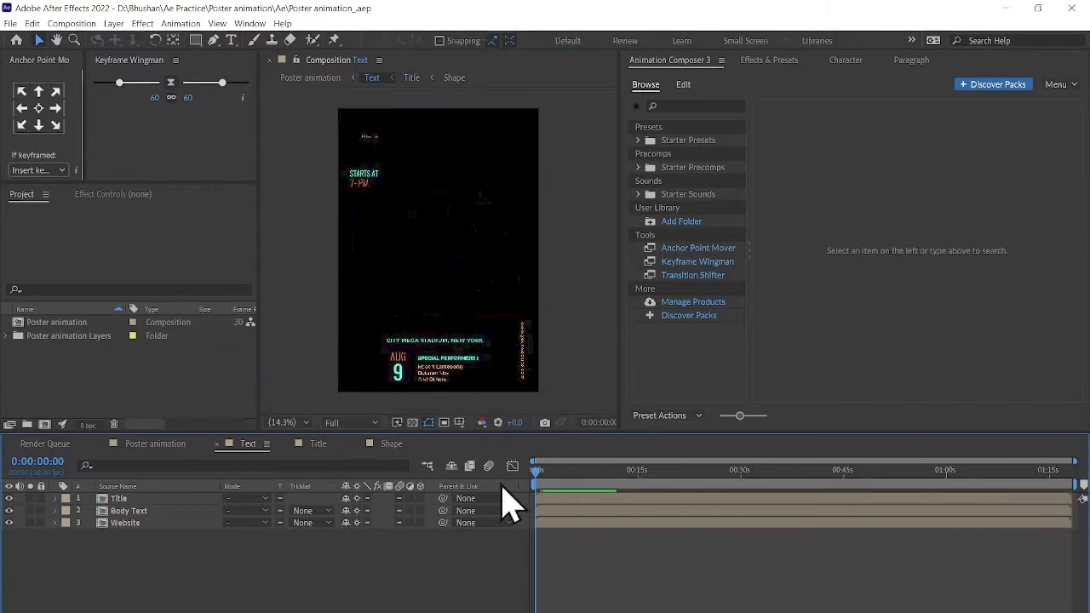
pyautogui.click(412, 78)
pyautogui.click(54, 534)
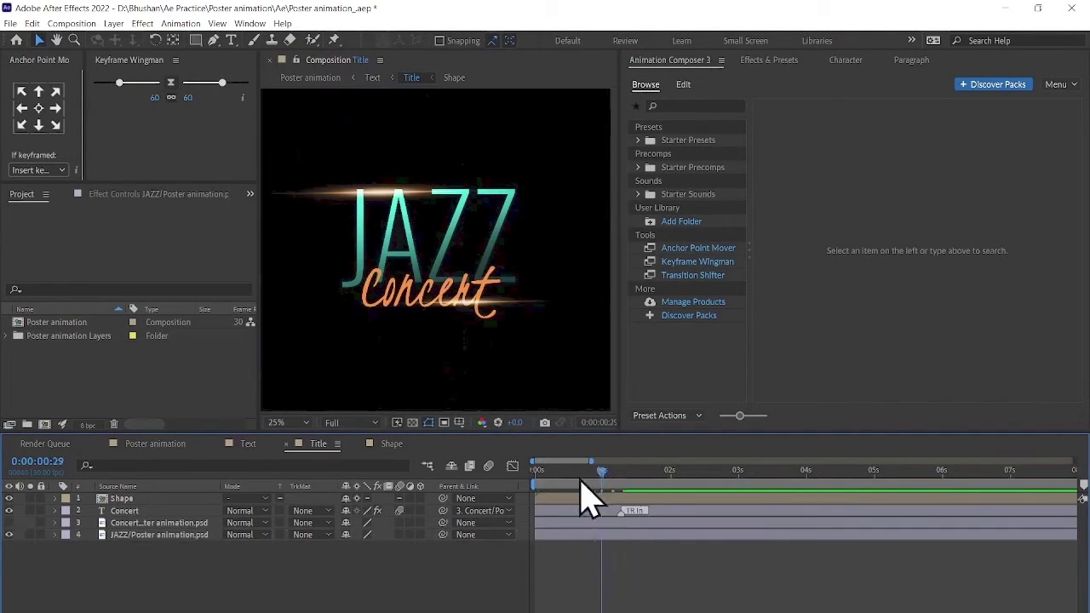
pyautogui.click(549, 512)
pyautogui.moveTo(549, 512); pyautogui.dragTo(575, 513)
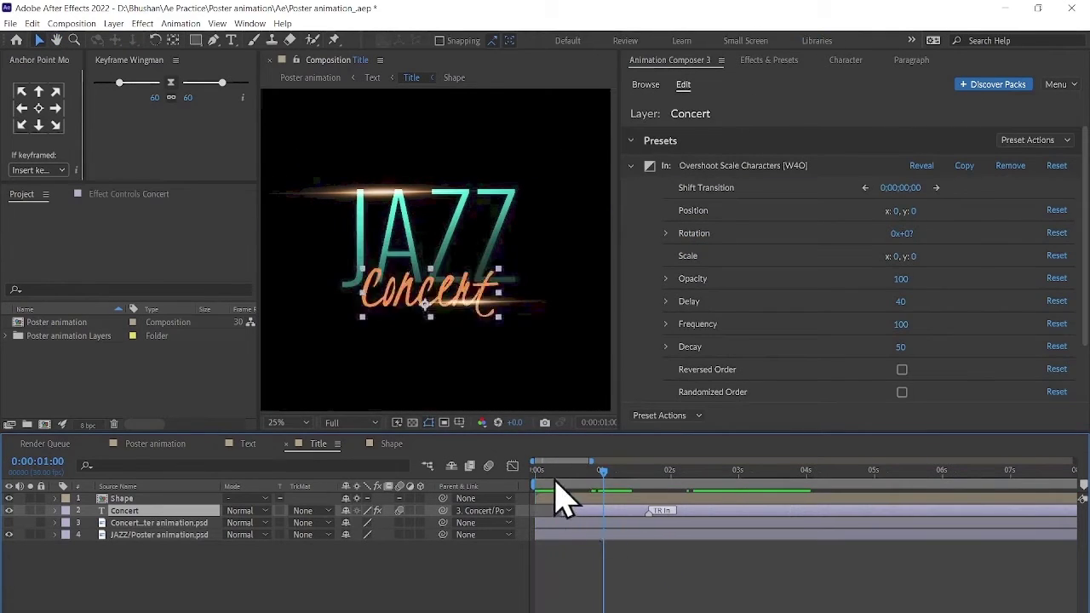
pyautogui.click(590, 469)
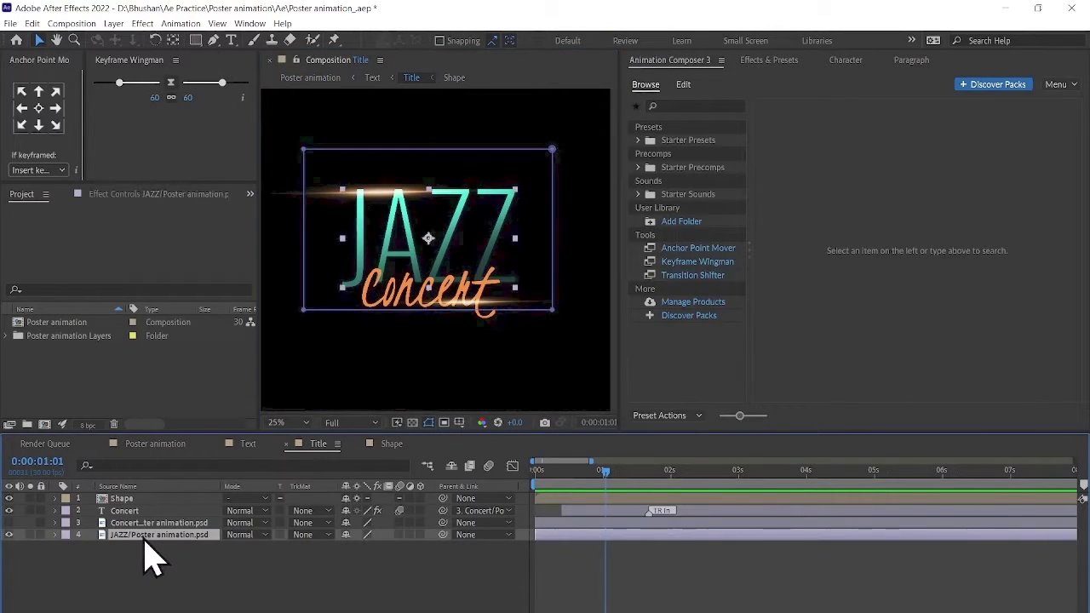
# Remove the JAZZ mask path animation and raise the mask feather
pyautogui.click(145, 549)
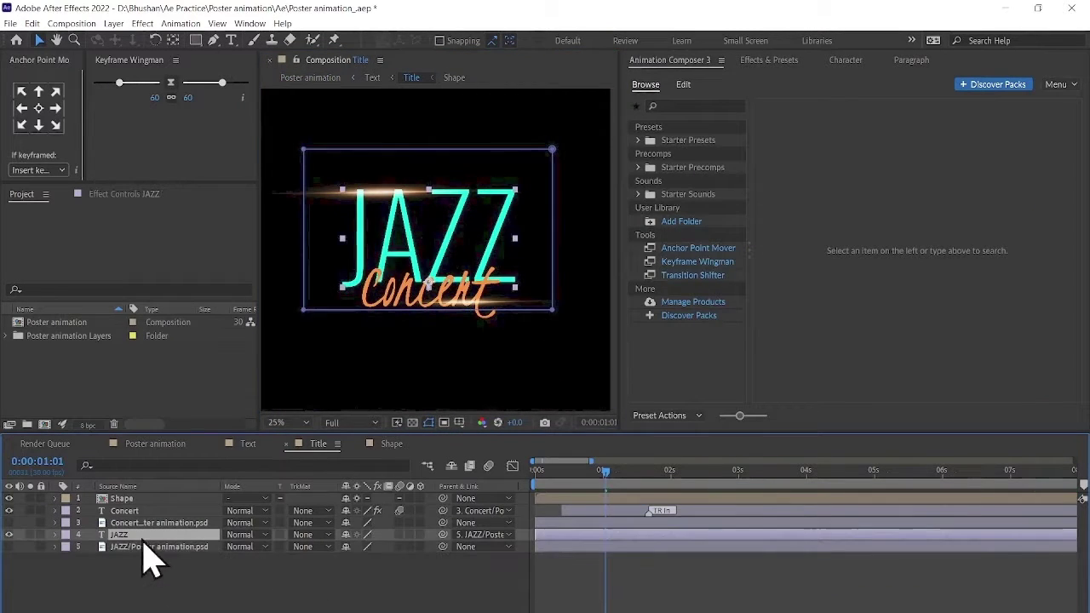
pyautogui.press('m')
pyautogui.click(103, 559)
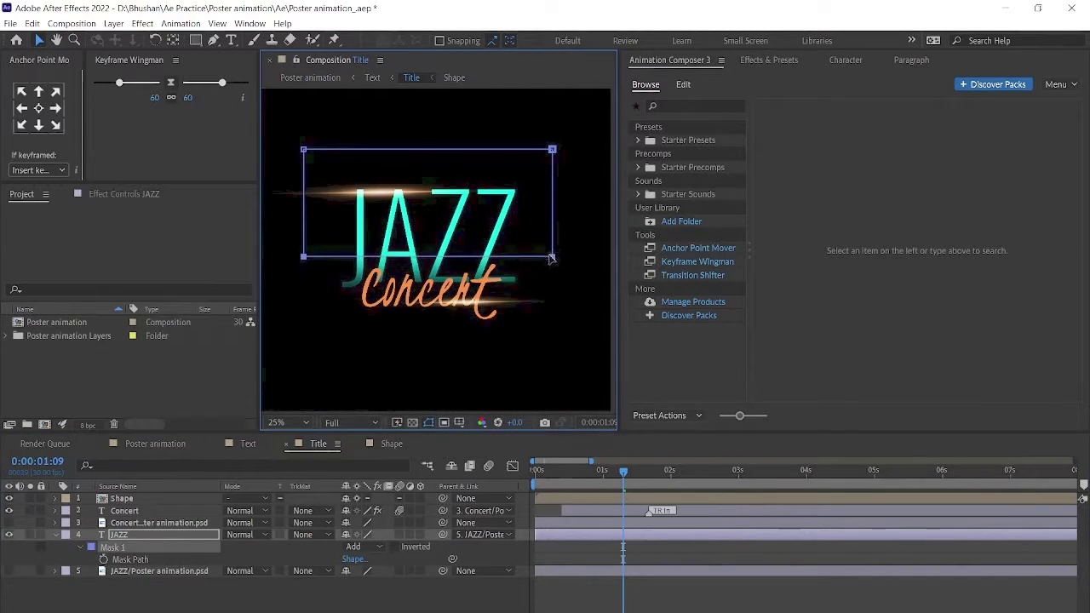
pyautogui.moveTo(394, 564); pyautogui.dragTo(427, 567)
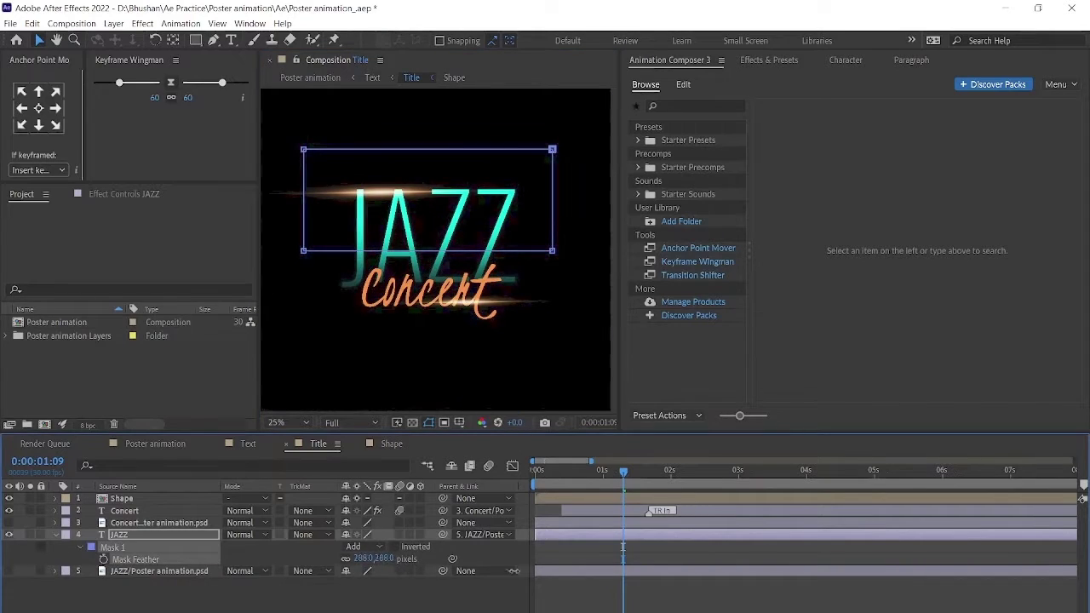
pyautogui.click(542, 256)
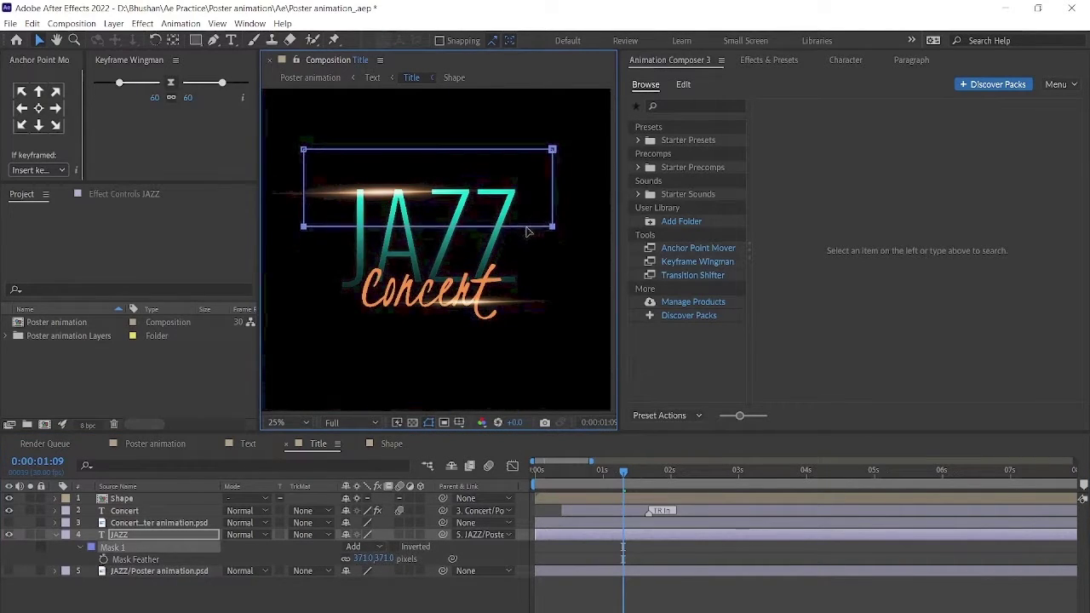
# Solo the JAZZ image and text layers in turn and compare against the snapshot
pyautogui.click(136, 570)
pyautogui.click(29, 571)
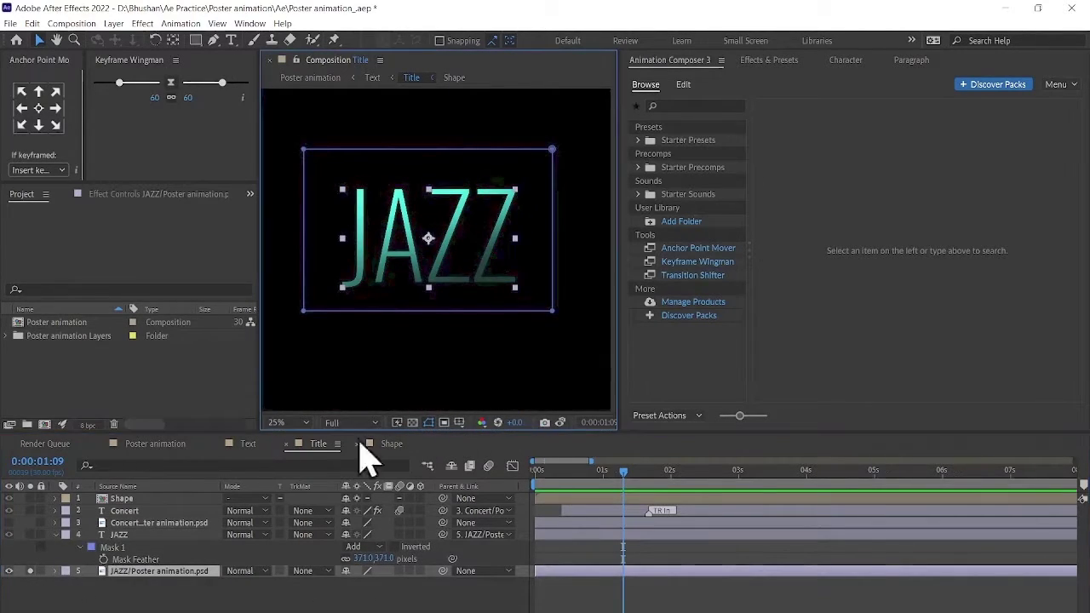
pyautogui.click(30, 570)
pyautogui.click(119, 534)
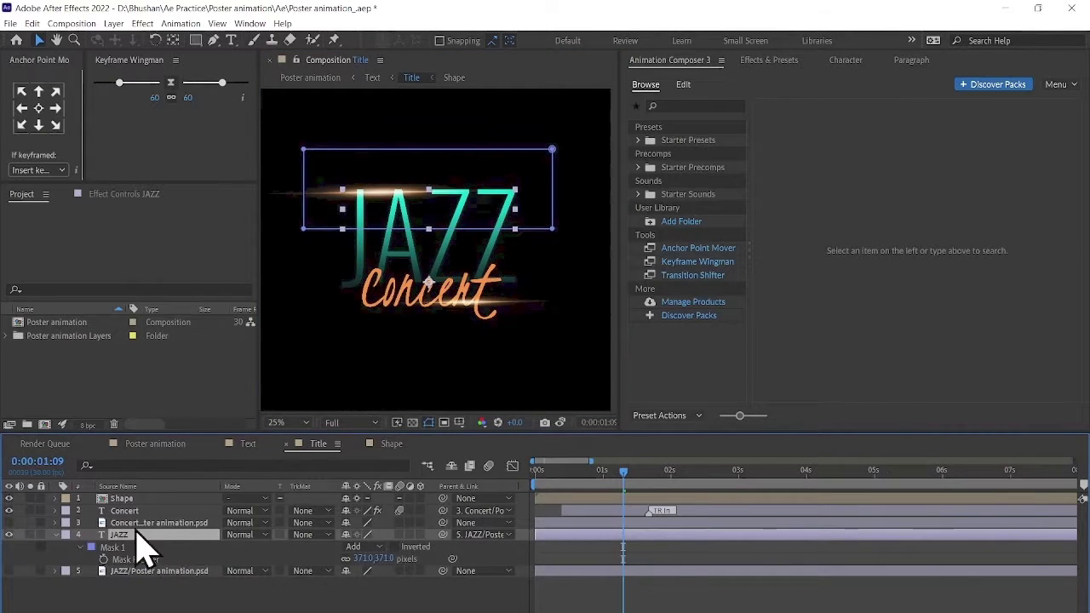
pyautogui.click(30, 534)
pyautogui.click(482, 230)
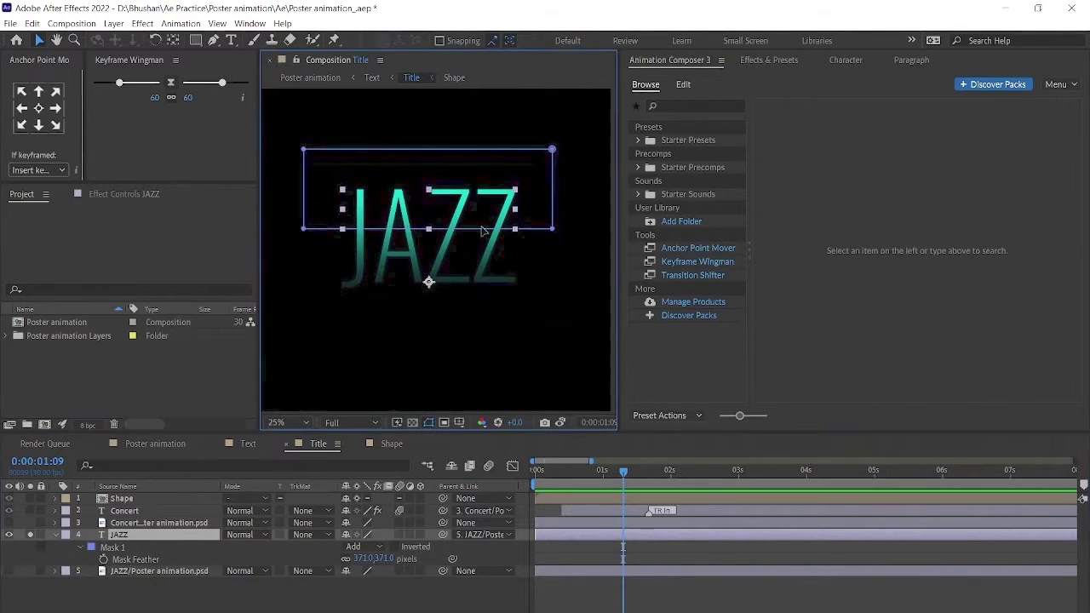
pyautogui.click(559, 422)
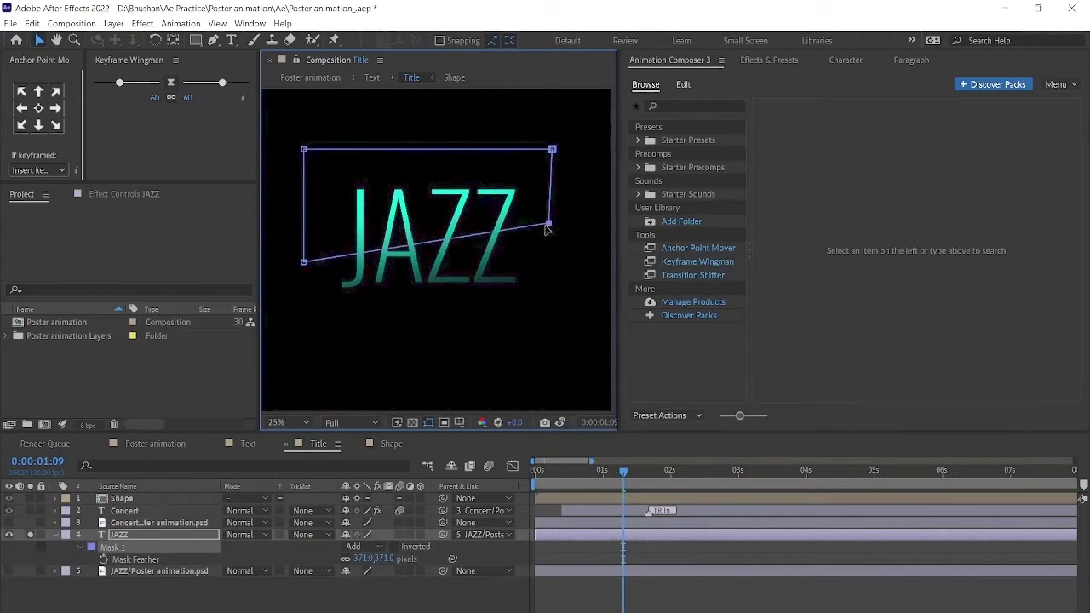
pyautogui.click(561, 423)
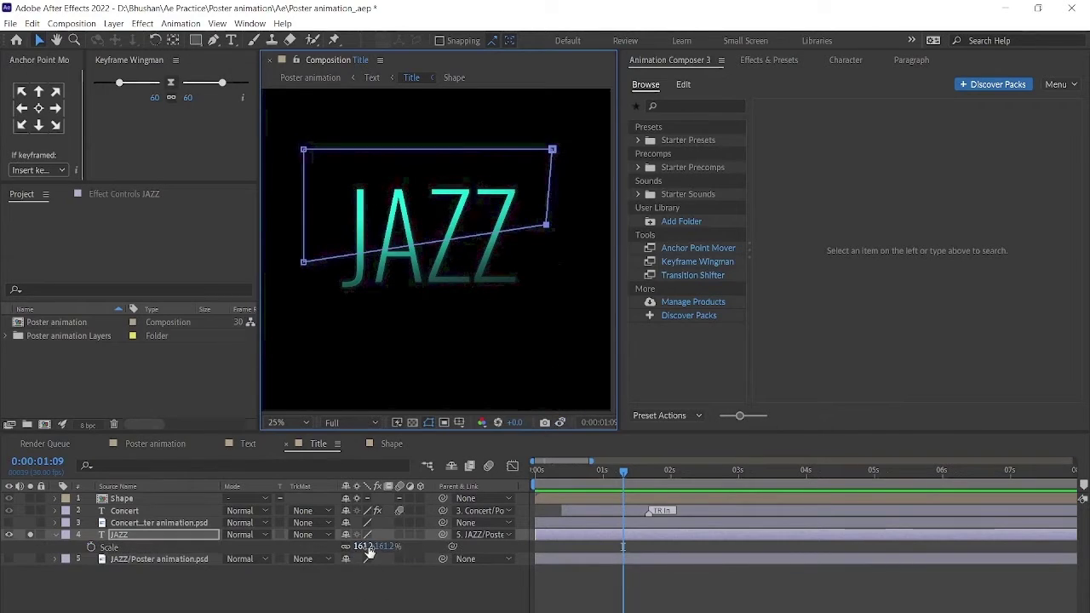
# Push the JAZZ mask feather to 410 pixels and lower the mask's bottom-left vertex
pyautogui.moveTo(366, 559); pyautogui.dragTo(397, 558)
pyautogui.click(560, 423)
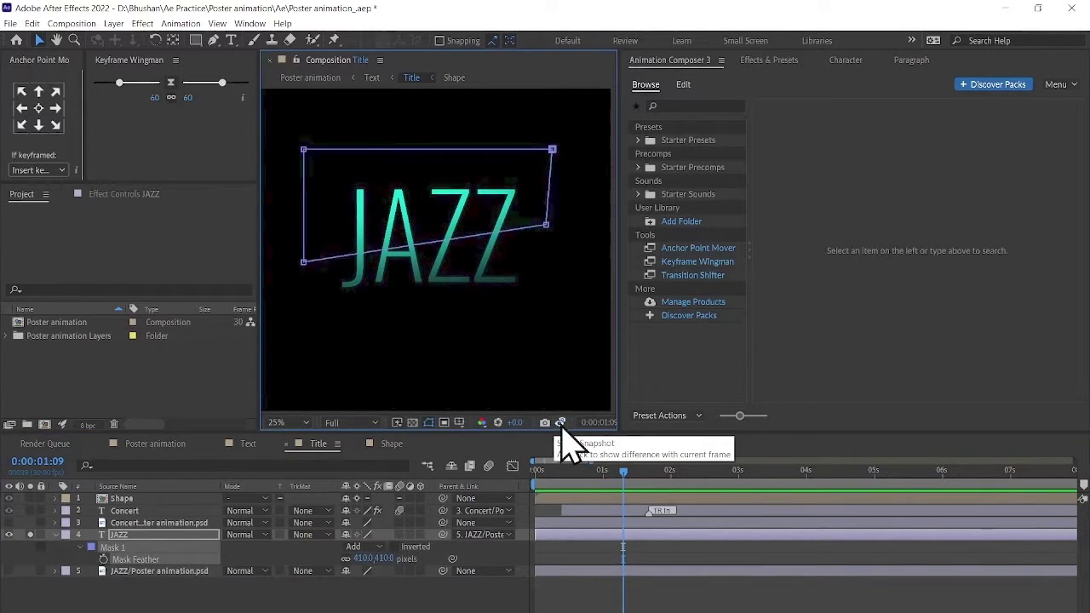
pyautogui.moveTo(303, 261); pyautogui.dragTo(305, 273)
pyautogui.click(562, 423)
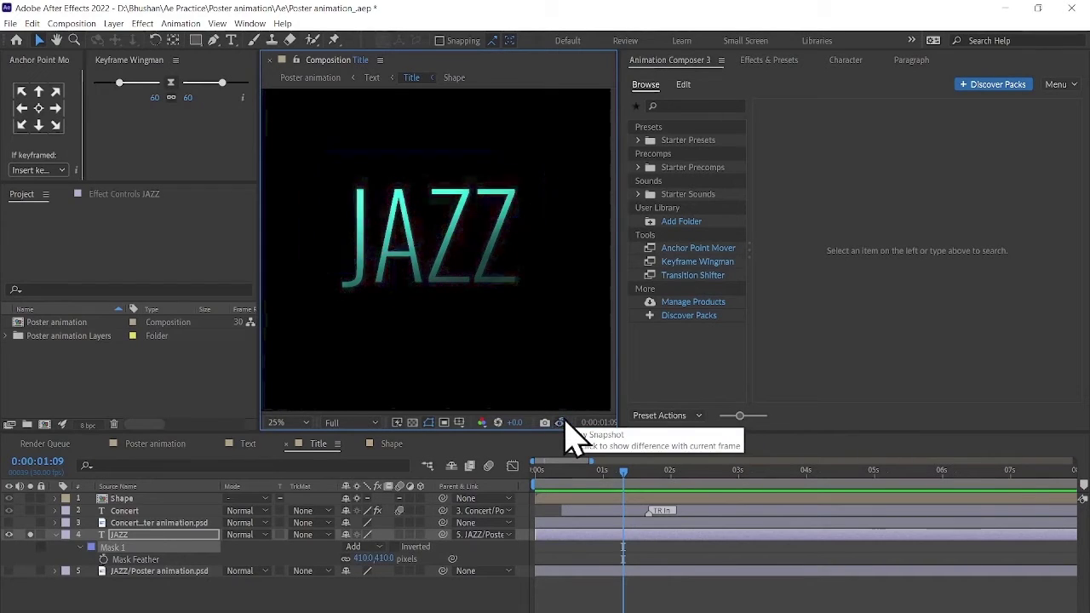
pyautogui.click(85, 583)
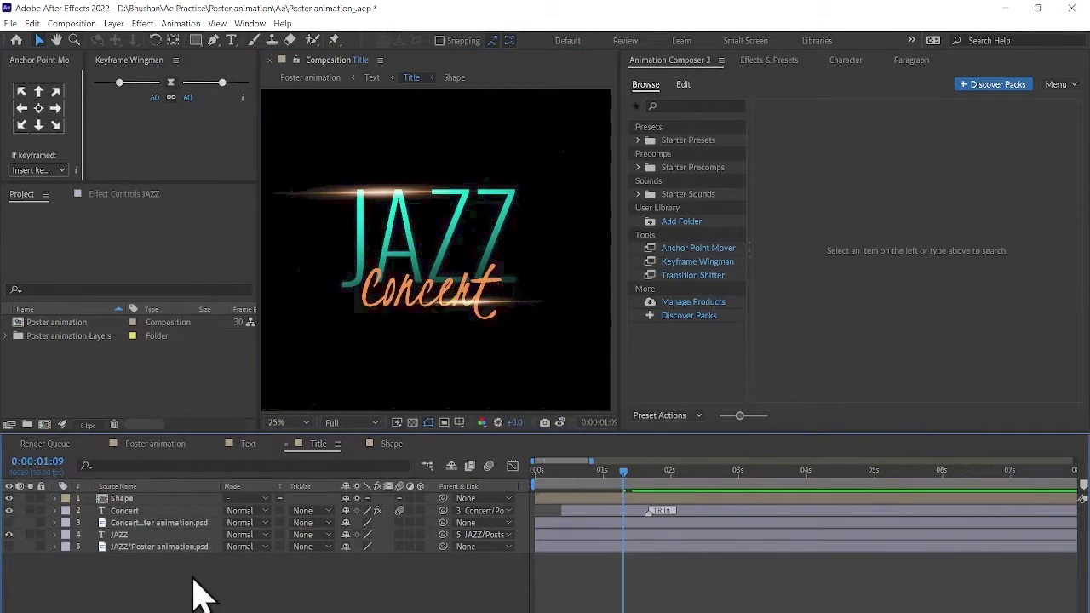
# Apply the Scale Characters 2 in-animation to JAZZ and preview the title
pyautogui.click(119, 535)
pyautogui.click(650, 126)
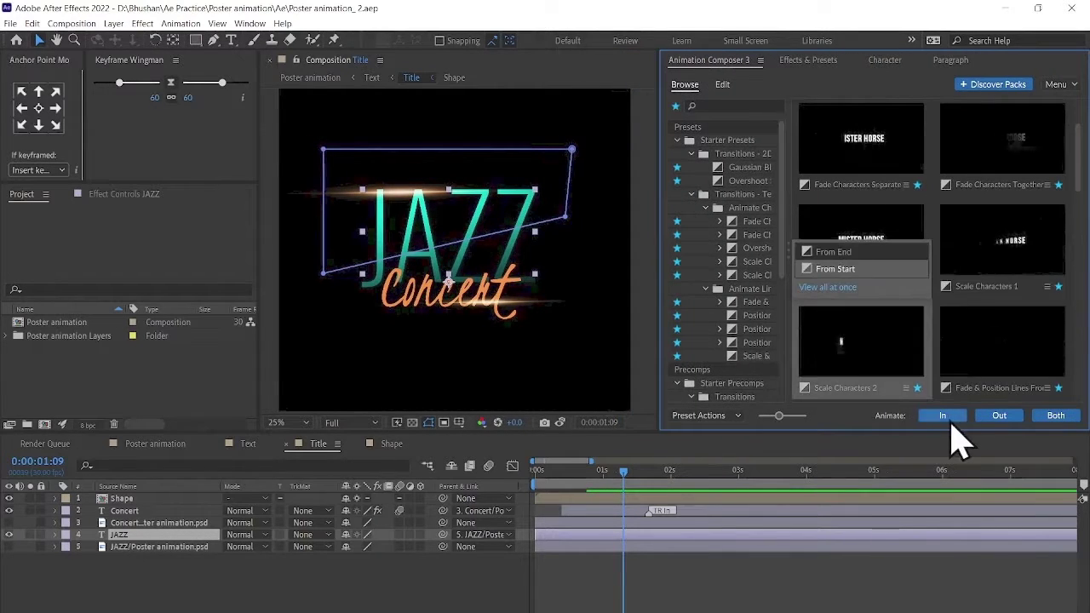
pyautogui.click(943, 416)
pyautogui.click(515, 530)
pyautogui.press('space')
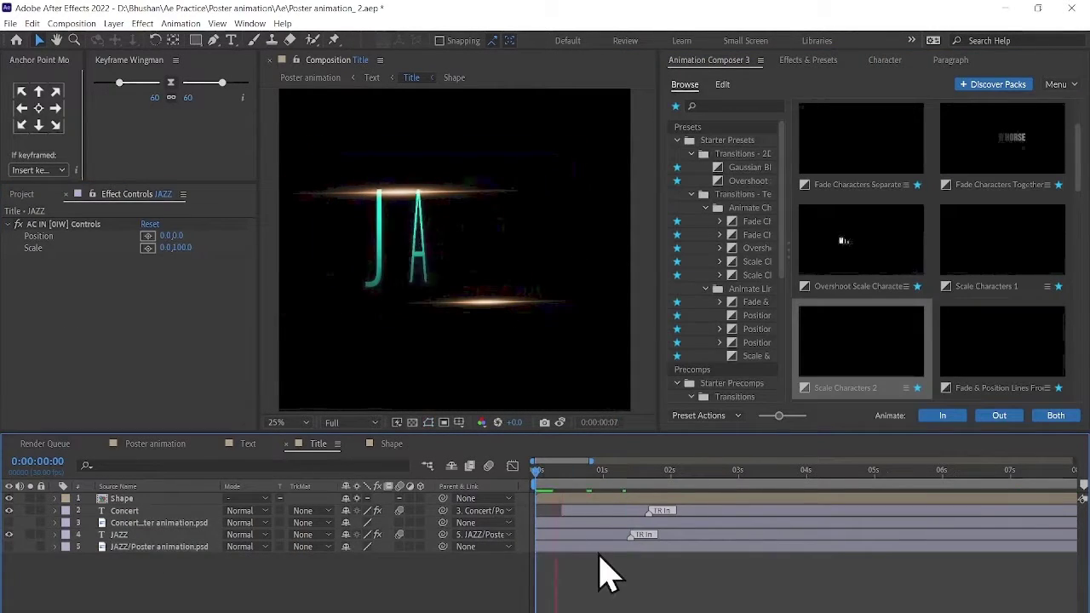
# Check Concert's preset settings, nudge the JAZZ reveal slightly later, and replay the title
pyautogui.click(601, 536)
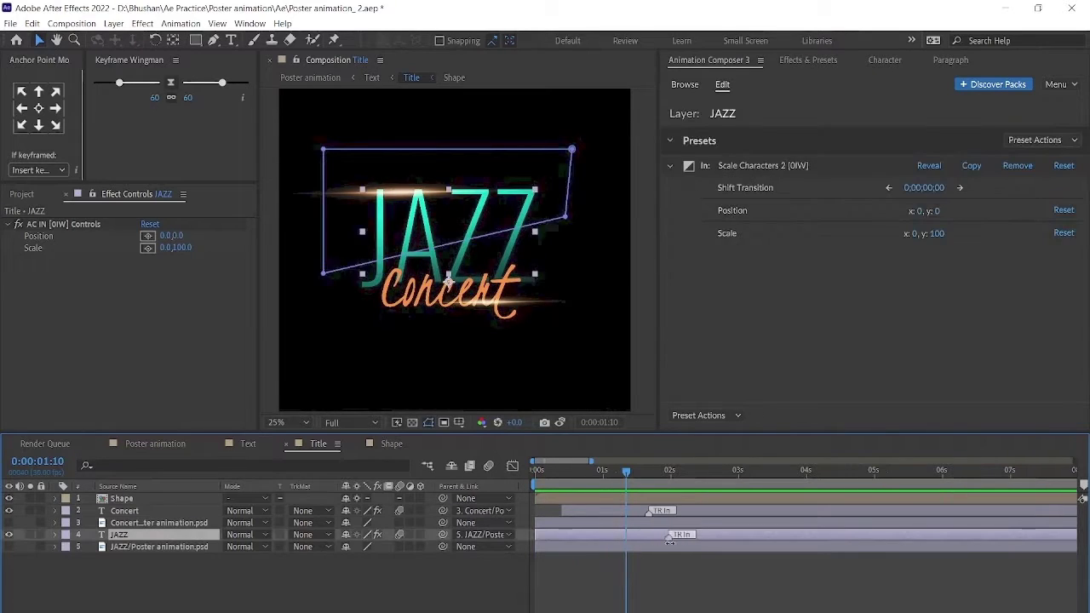
pyautogui.click(595, 508)
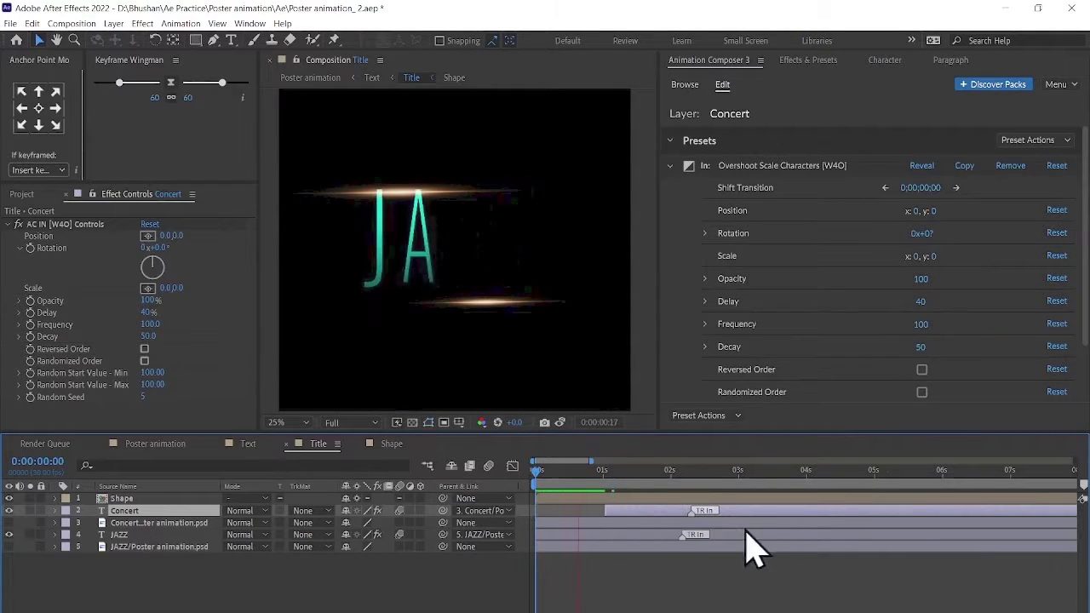
pyautogui.click(682, 535)
pyautogui.moveTo(681, 535); pyautogui.dragTo(703, 534)
pyautogui.press('space')
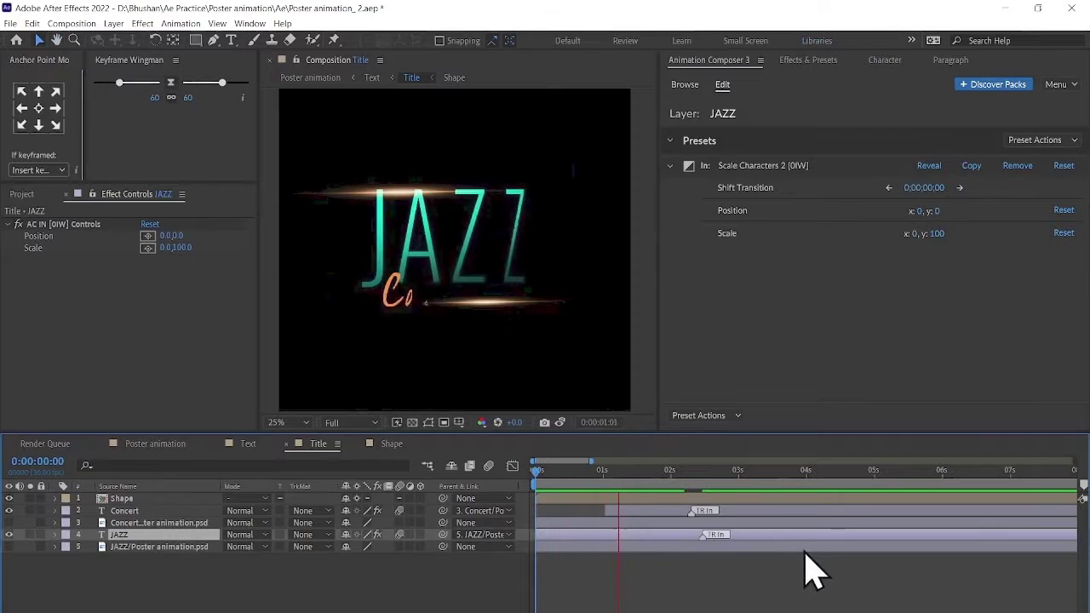
pyautogui.click(532, 581)
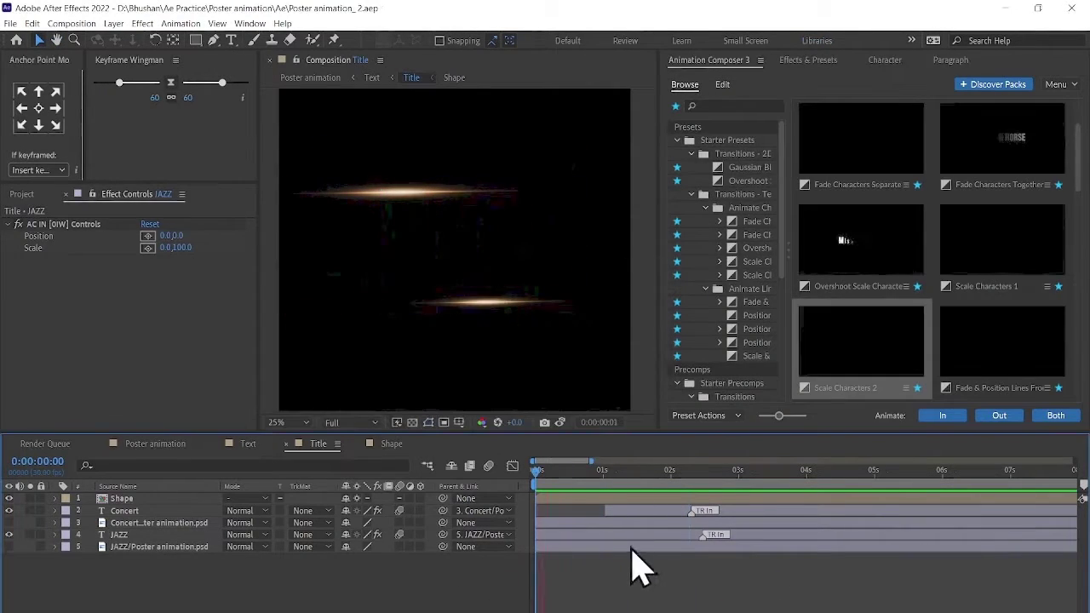
pyautogui.click(613, 510)
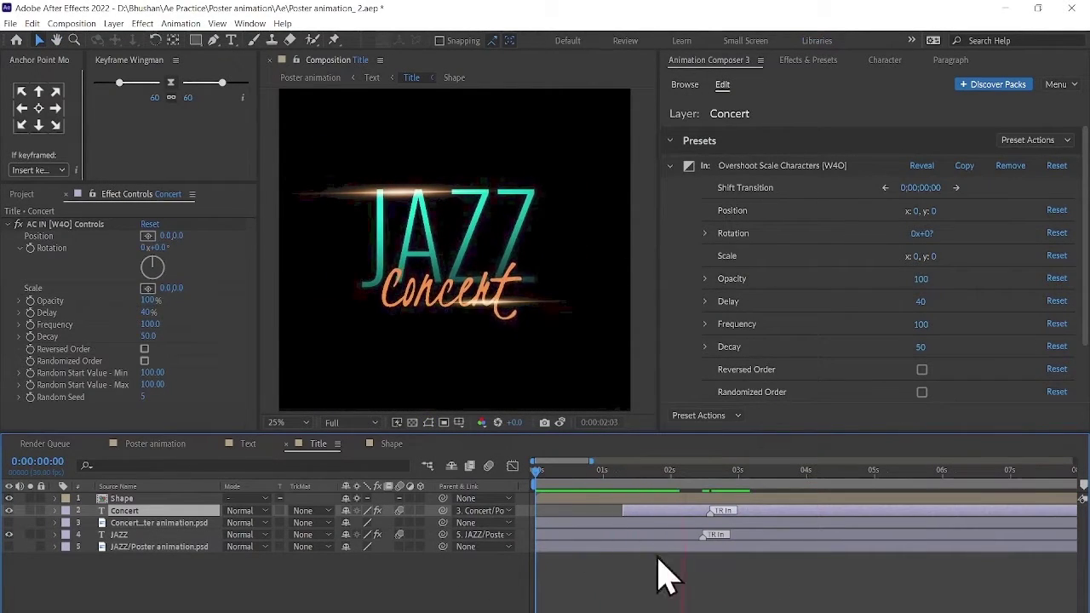
pyautogui.press('space')
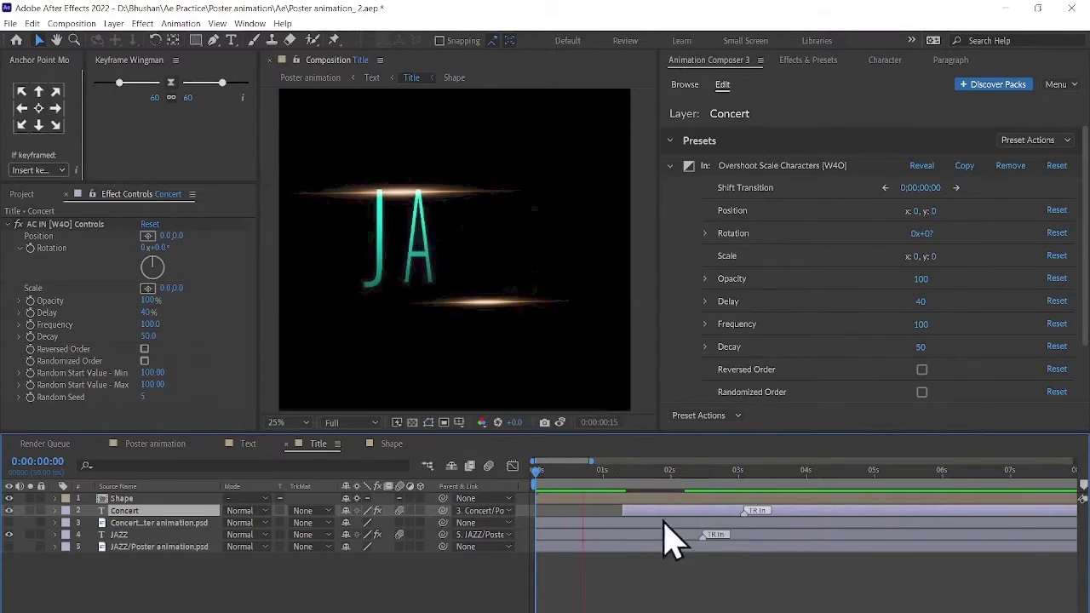
# In the Text comp, inspect the Body Text and Headings precomps
pyautogui.click(392, 109)
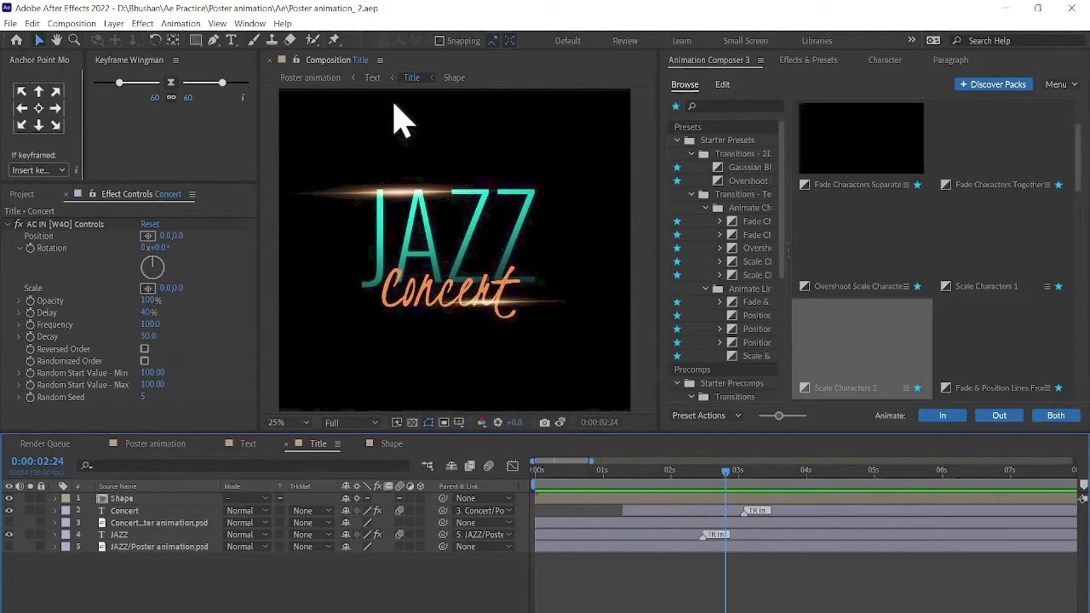
pyautogui.click(372, 77)
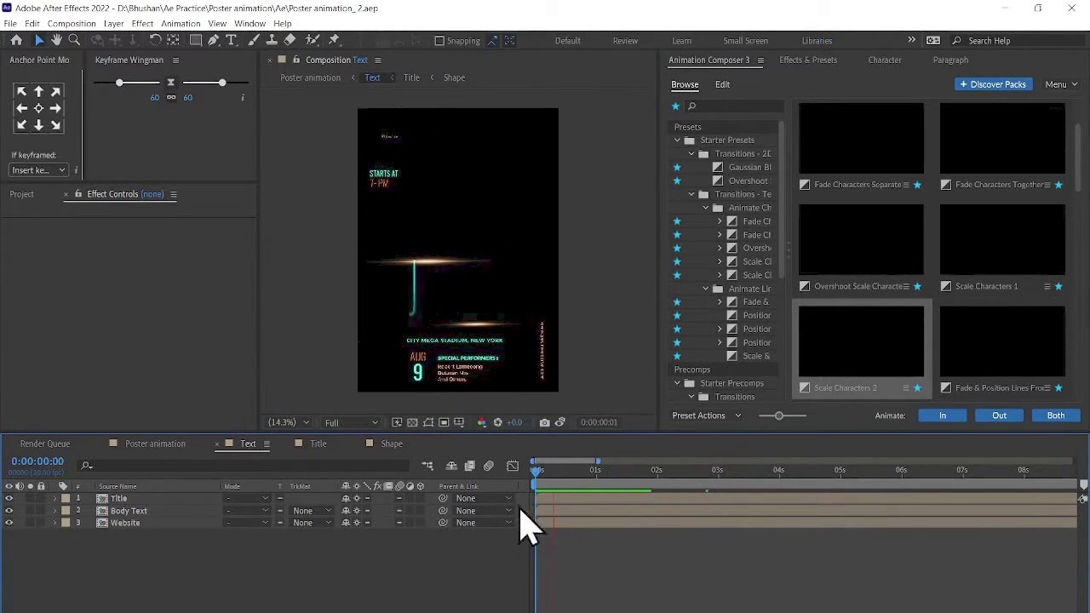
pyautogui.click(587, 498)
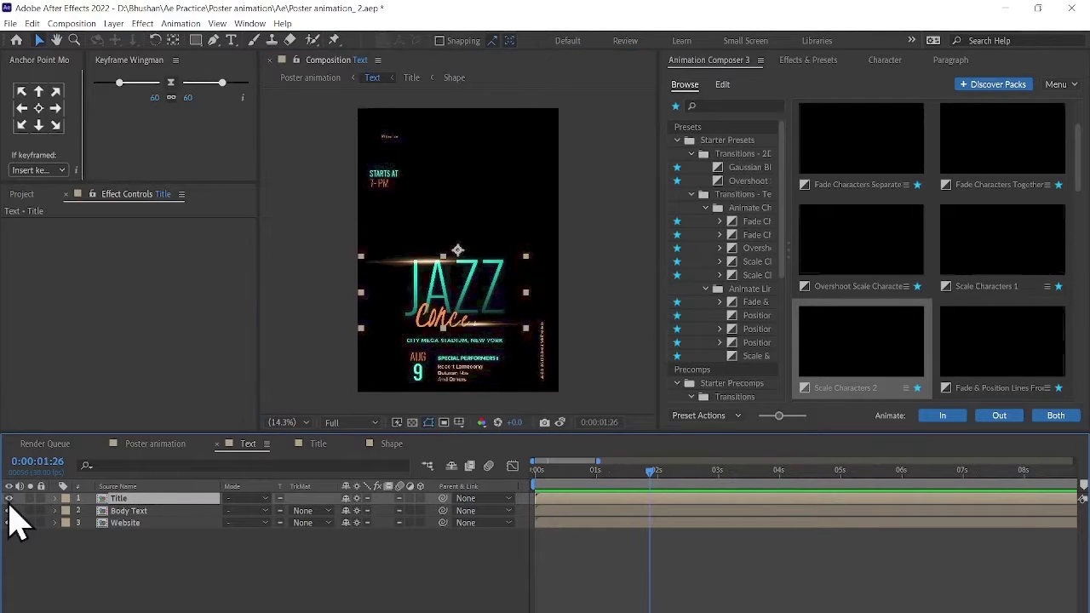
pyautogui.click(36, 512)
pyautogui.doubleClick(505, 357)
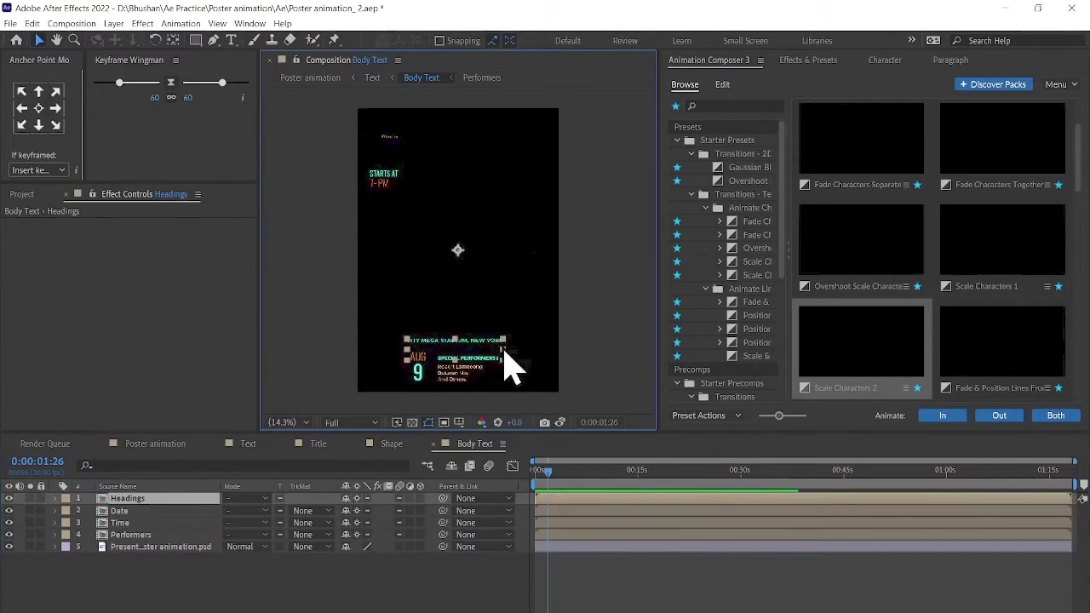
pyautogui.scroll(2, 510, 323)
pyautogui.doubleClick(477, 258)
pyautogui.scroll(2, 455, 255)
pyautogui.scroll(2, 471, 312)
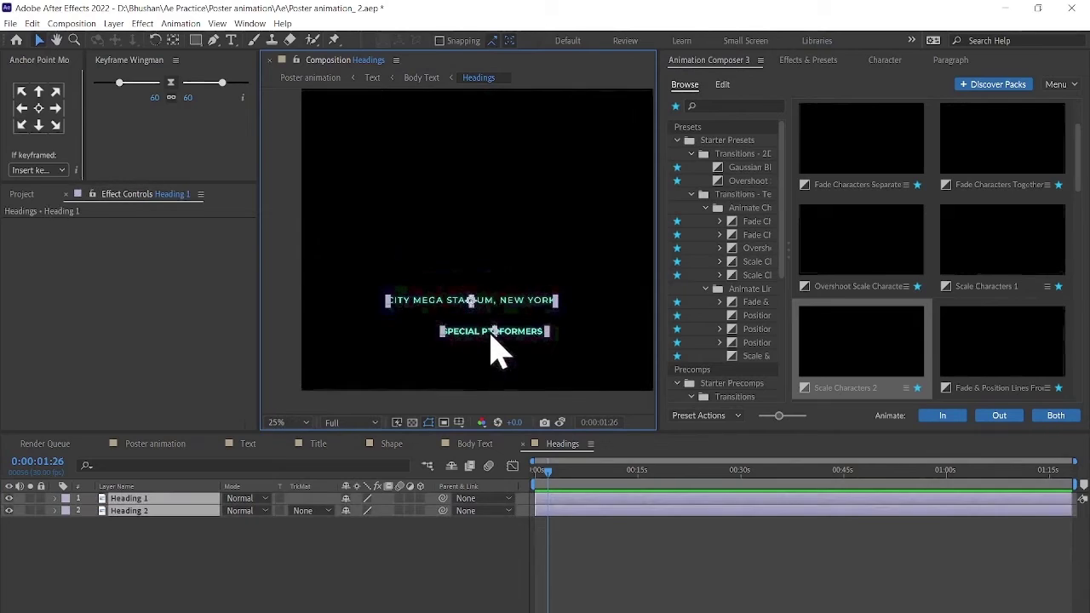
# Preview the Text comp, then hide the JAZZ Concert Title layer
pyautogui.hotkey('shift', ',')
pyautogui.hotkey('shift', ',')
pyautogui.hotkey('shift', ',')
pyautogui.hotkey('shift', ',')
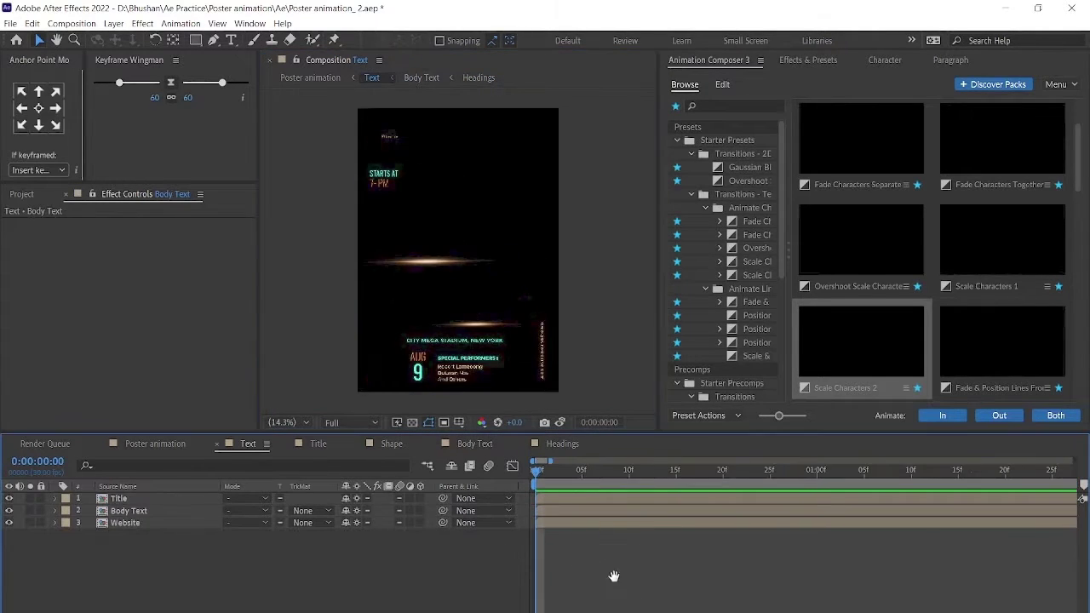
pyautogui.press(';')
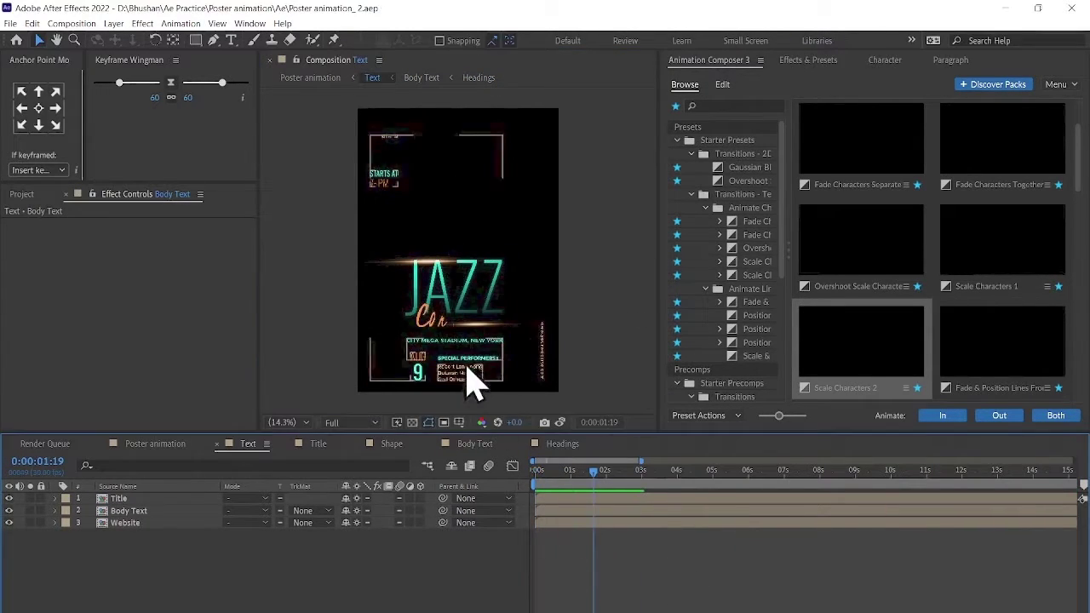
pyautogui.click(473, 384)
pyautogui.click(462, 389)
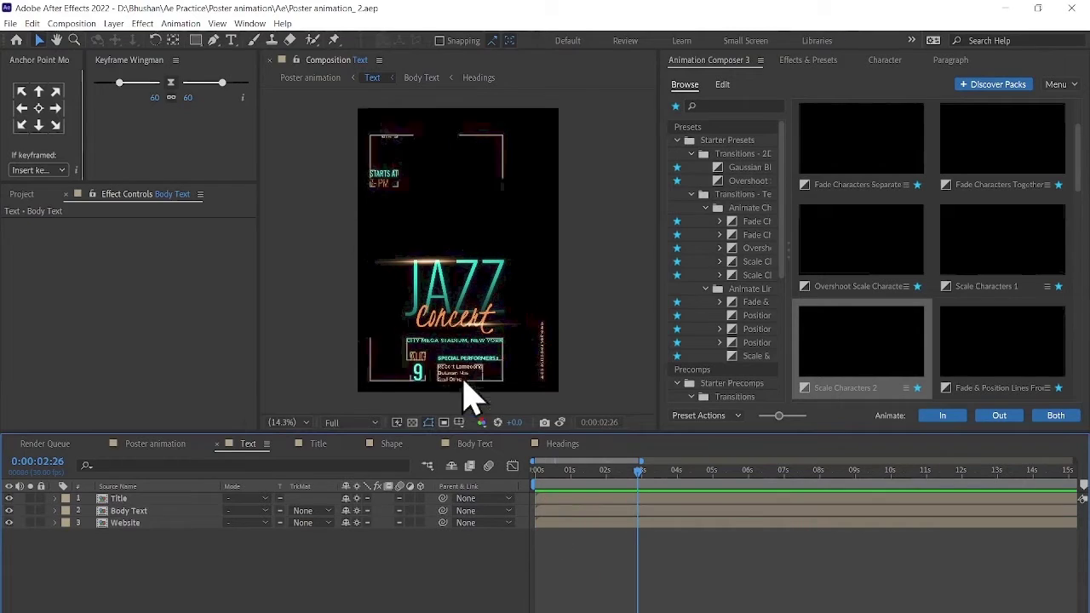
pyautogui.click(9, 510)
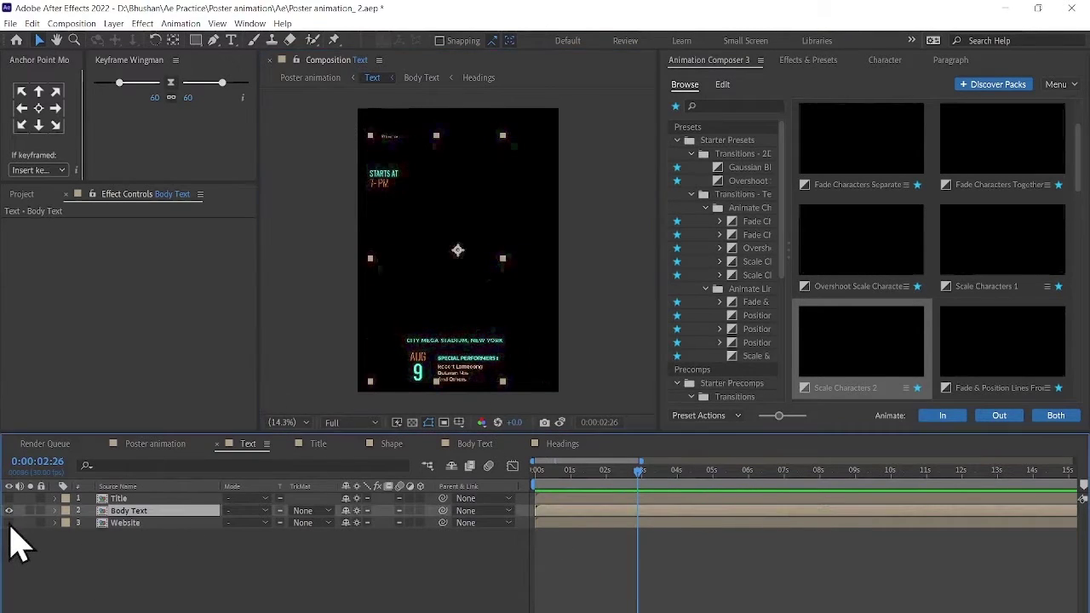
# Draw white rectangles over AUG and 9, each placed above its Date layer
pyautogui.doubleClick(139, 513)
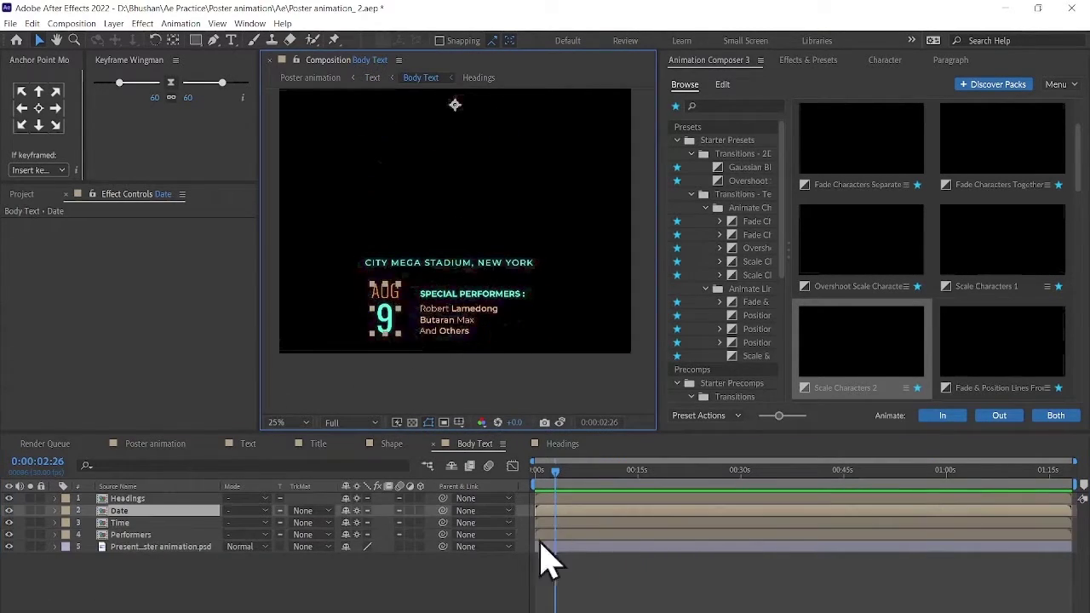
pyautogui.click(195, 40)
pyautogui.moveTo(364, 278); pyautogui.dragTo(400, 298)
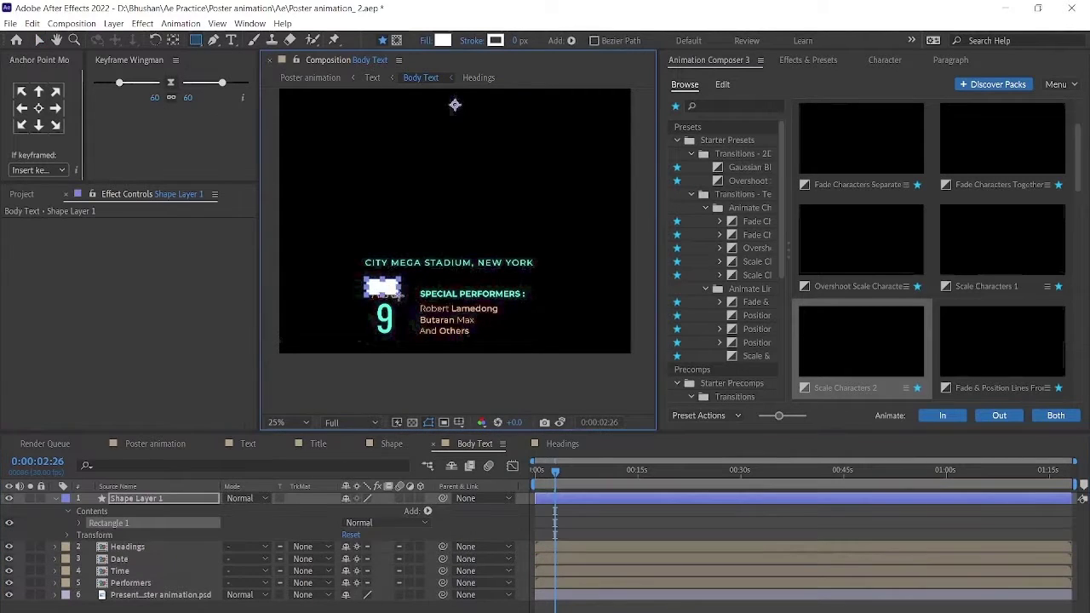
pyautogui.click(132, 498)
pyautogui.hotkey('ctrl', 'd')
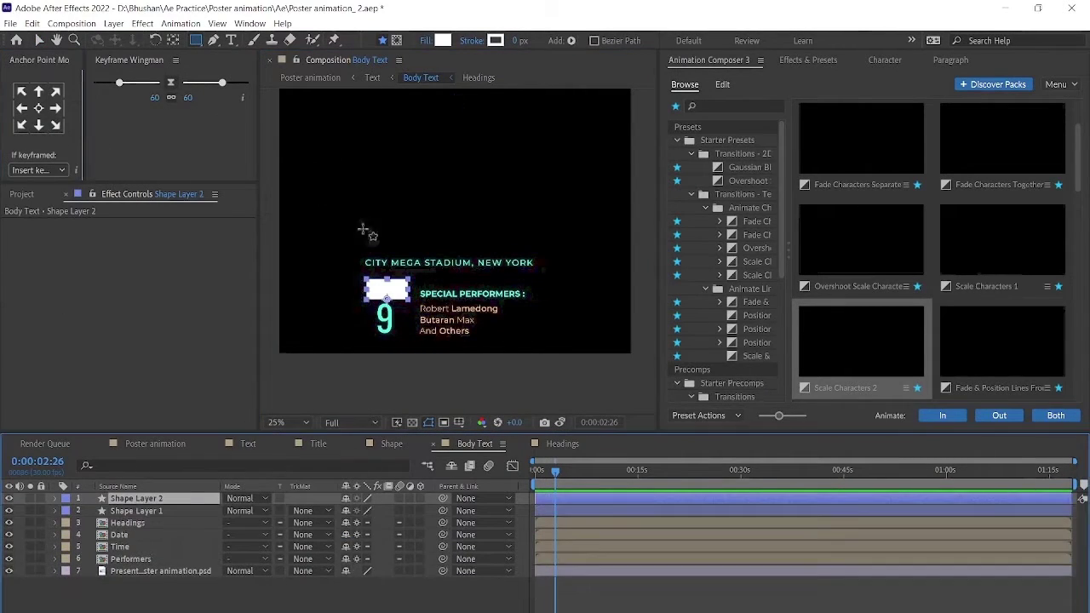
pyautogui.moveTo(393, 294); pyautogui.dragTo(389, 352)
pyautogui.moveTo(195, 514); pyautogui.dragTo(136, 566)
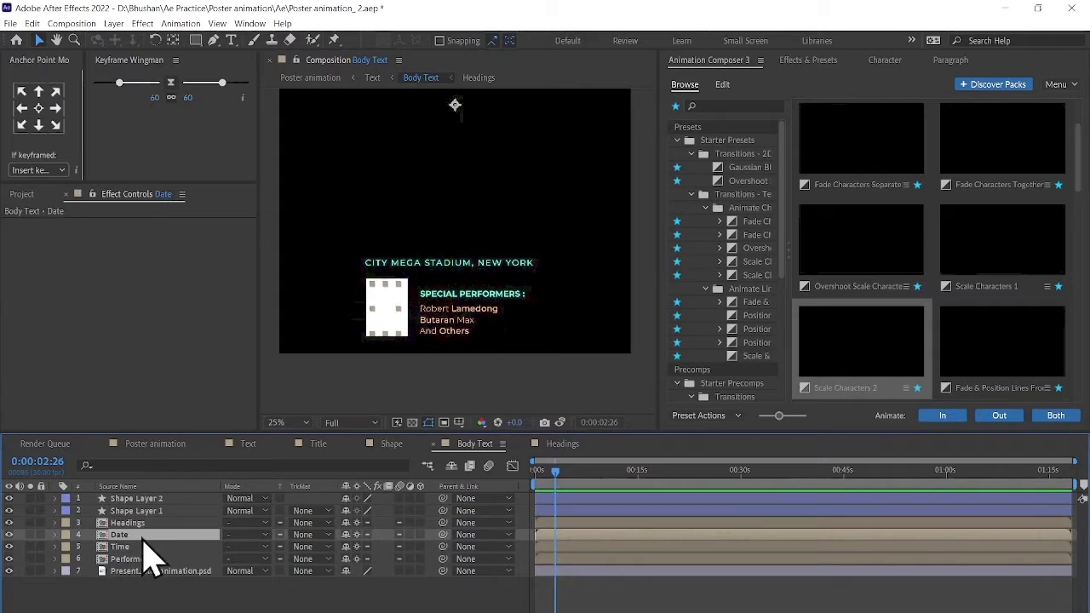
pyautogui.click(323, 549)
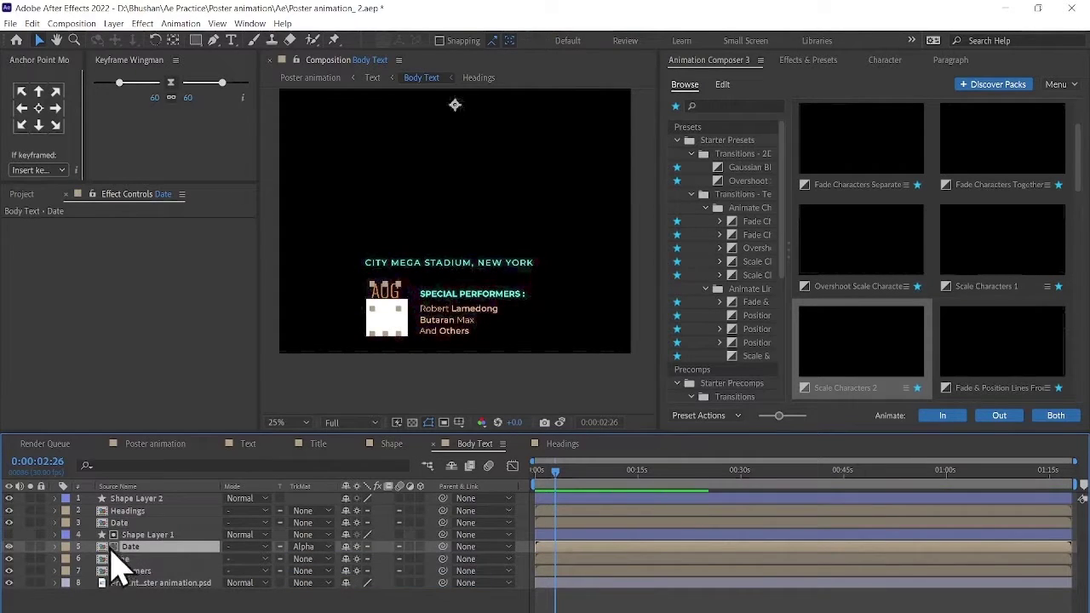
pyautogui.moveTo(136, 498); pyautogui.dragTo(145, 520)
# Matte both Date layers with Alpha and add eased Position keyframes sliding them in
pyautogui.click(308, 522)
pyautogui.click(324, 545)
pyautogui.scroll(-3, 644, 494)
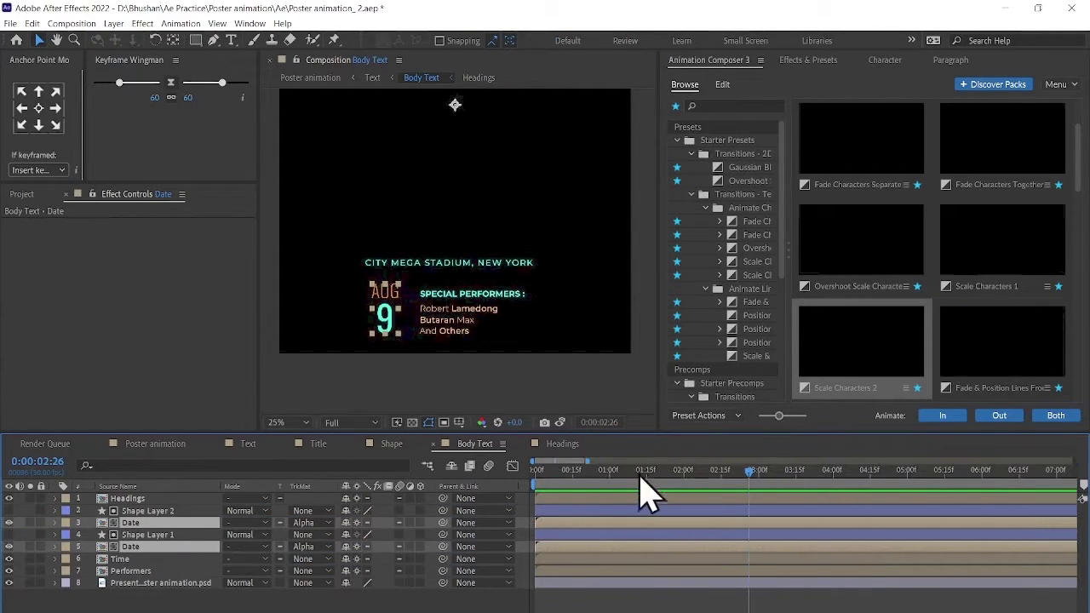
pyautogui.hotkey('alt', 'shift', 'p')
pyautogui.press('Home')
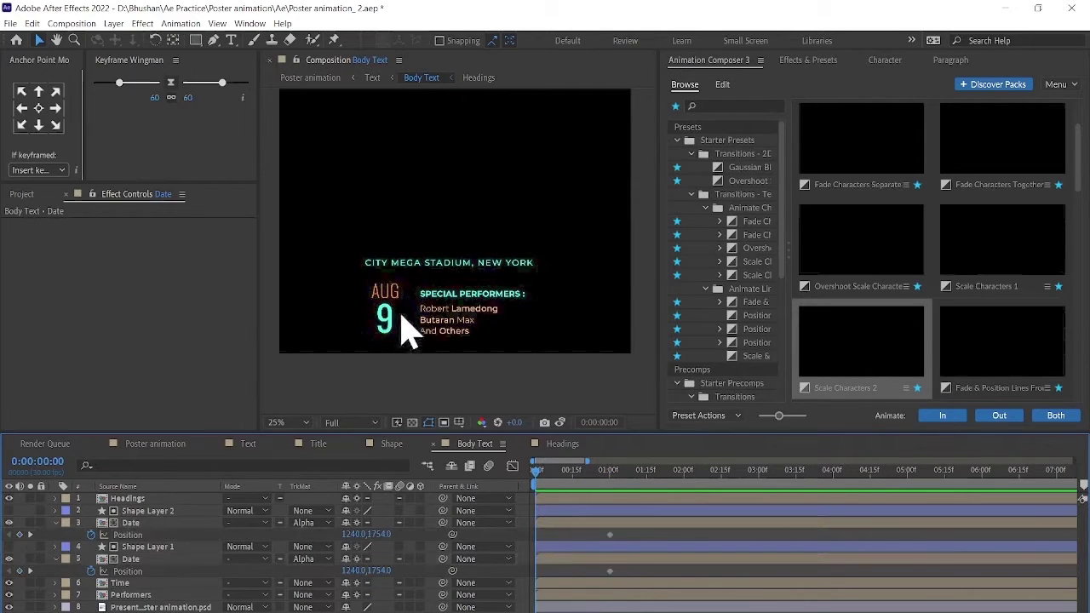
pyautogui.moveTo(400, 322); pyautogui.dragTo(390, 307)
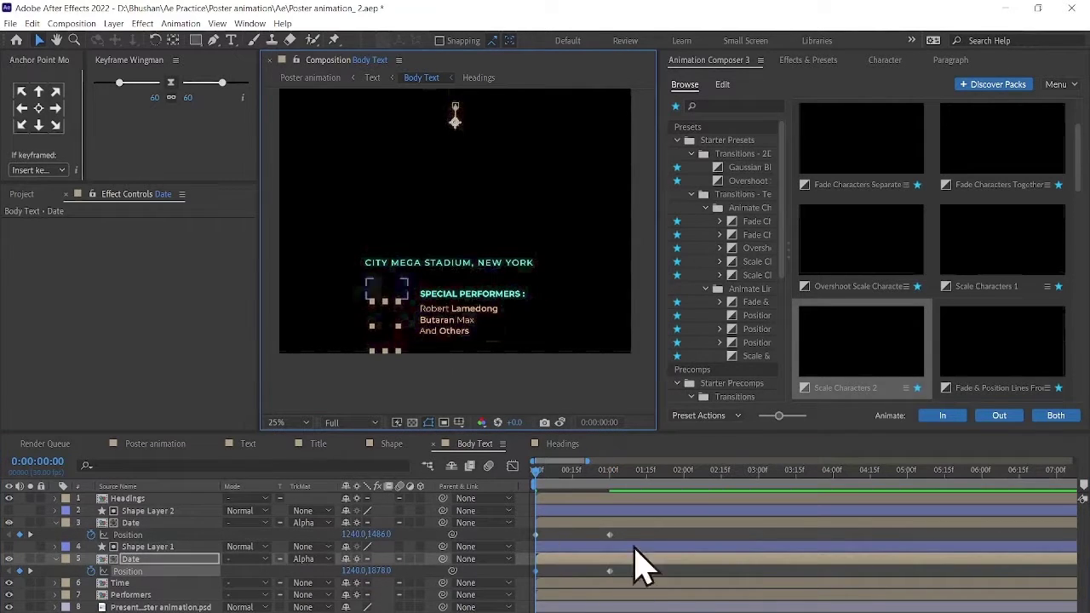
pyautogui.press('F9')
pyautogui.hotkey('shift', 'F3')
pyautogui.moveTo(637, 525); pyautogui.dragTo(540, 518)
pyautogui.hotkey('shift', 'F3')
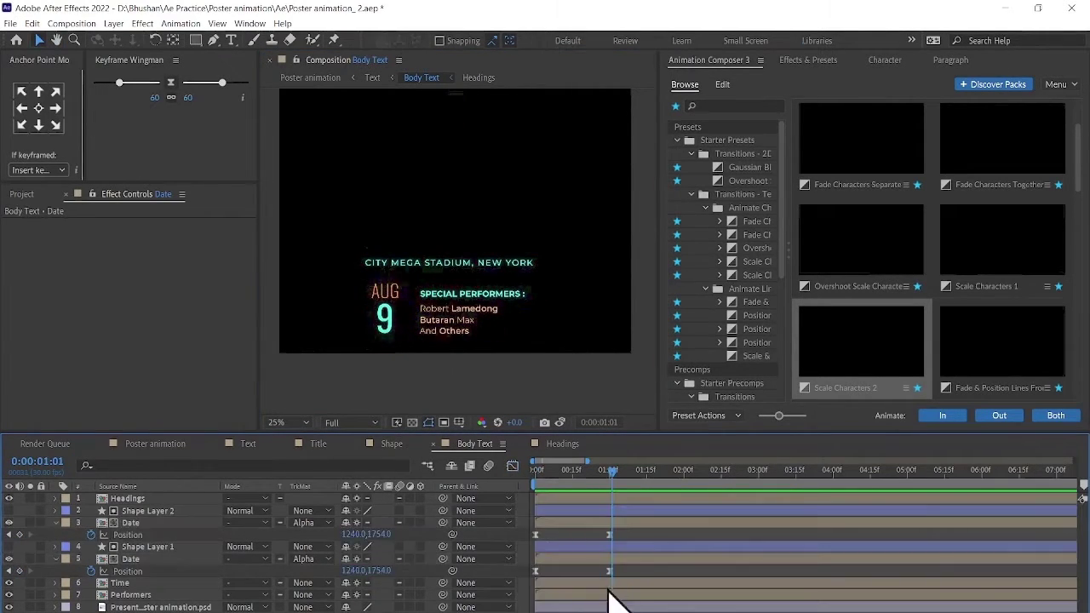
# Delete the two heading layers from the Headings precomp, then open the Performers precomp
pyautogui.click(499, 312)
pyautogui.click(364, 304)
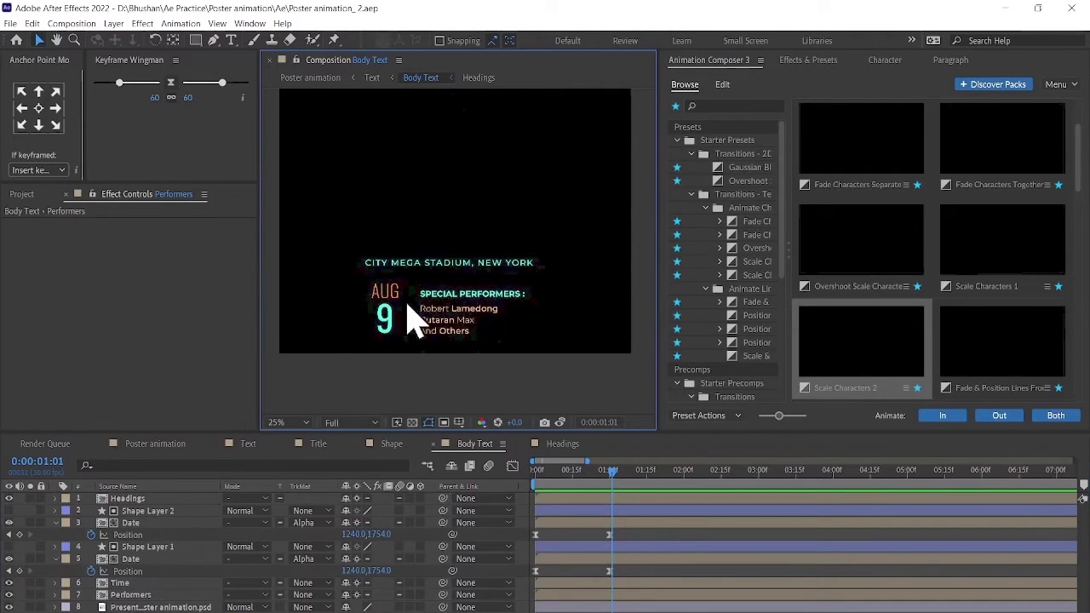
pyautogui.doubleClick(511, 316)
pyautogui.press('Delete')
pyautogui.click(421, 77)
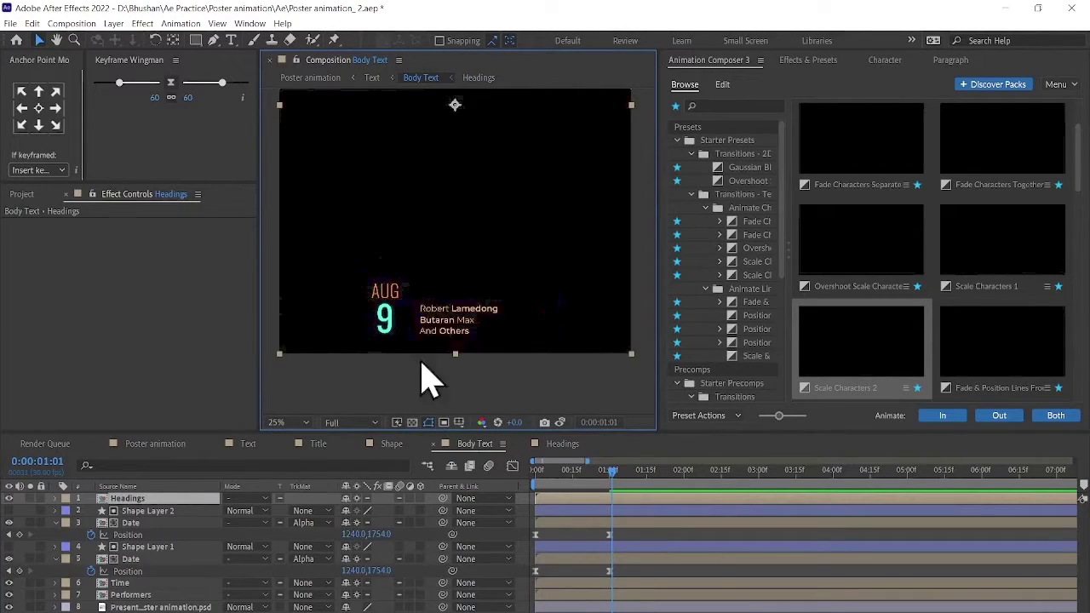
pyautogui.doubleClick(474, 340)
pyautogui.click(421, 77)
pyautogui.doubleClick(445, 382)
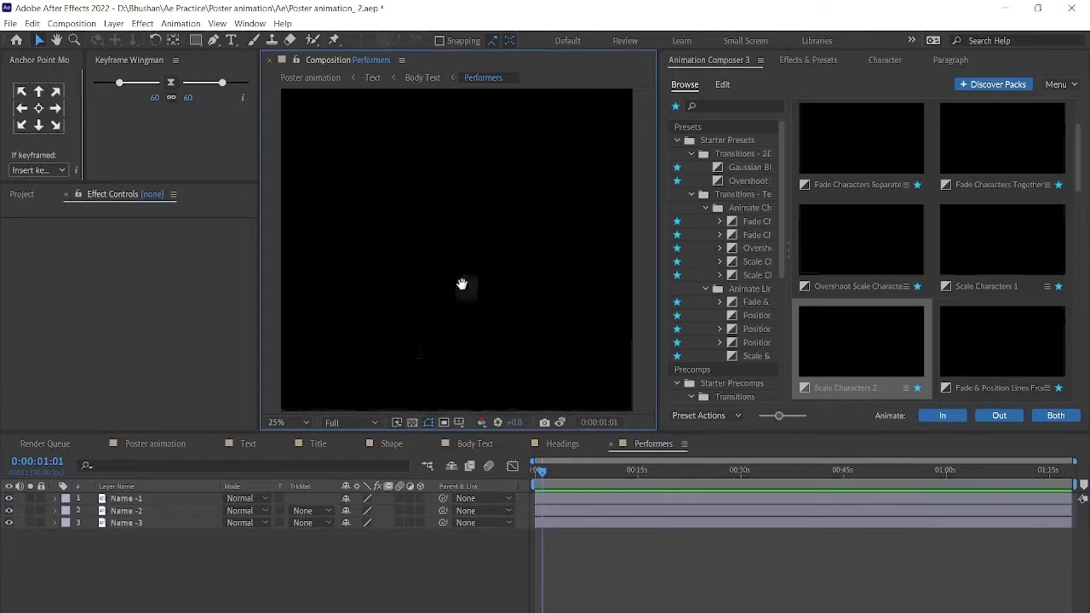
# Paste the heading layers, return to Body Text, and remove a mistakenly drawn rectangle
pyautogui.hotkey('ctrl', 'v')
pyautogui.click(474, 443)
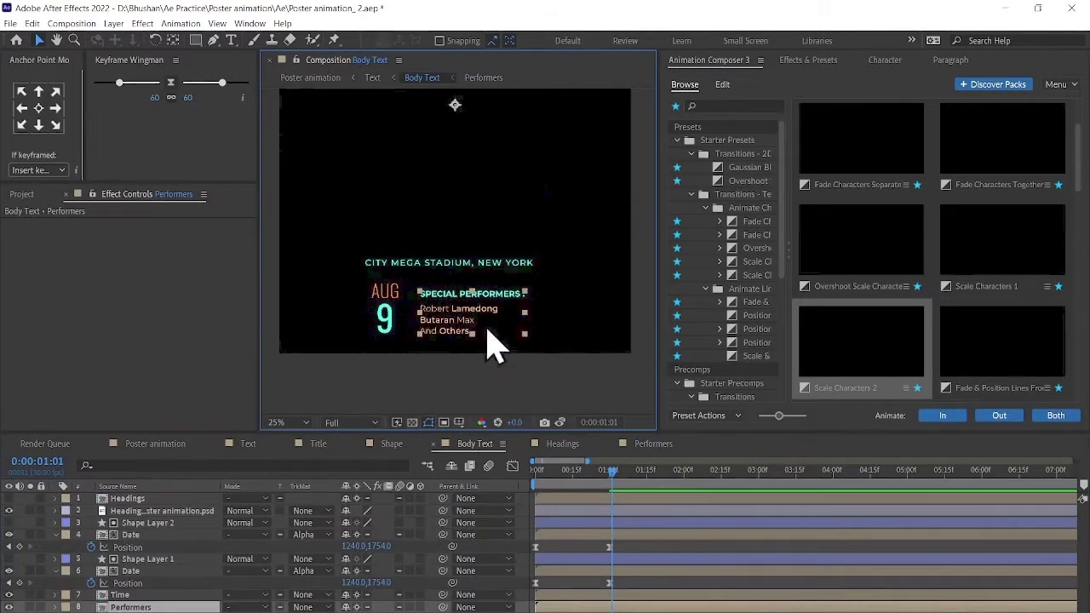
pyautogui.click(569, 548)
pyautogui.moveTo(412, 284); pyautogui.dragTo(523, 345)
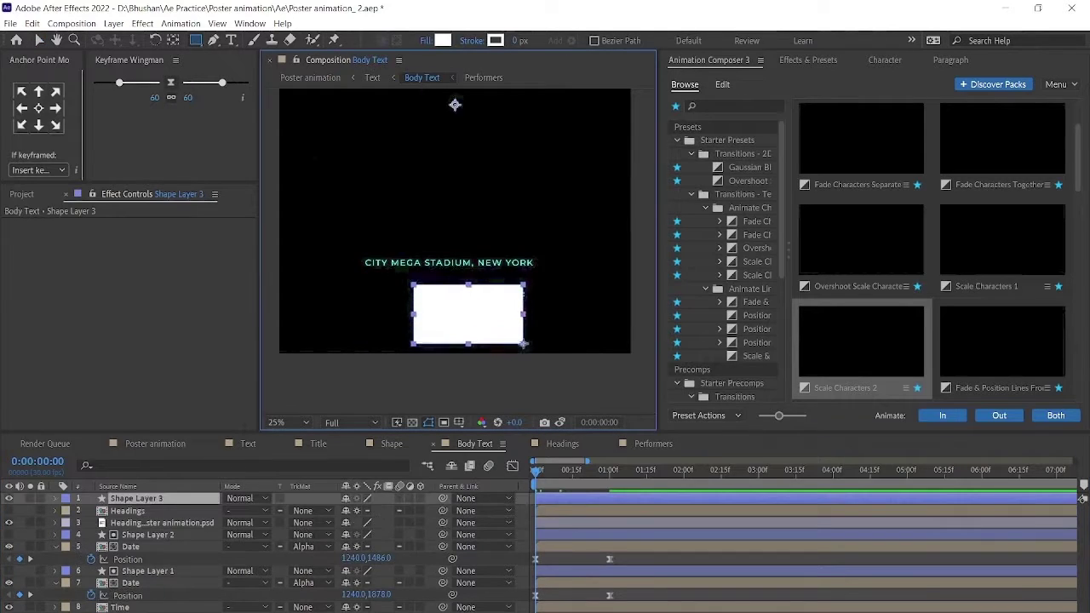
pyautogui.press('v')
pyautogui.click(502, 375)
pyautogui.hotkey('ctrl', 'z')
pyautogui.hotkey('ctrl', 'z')
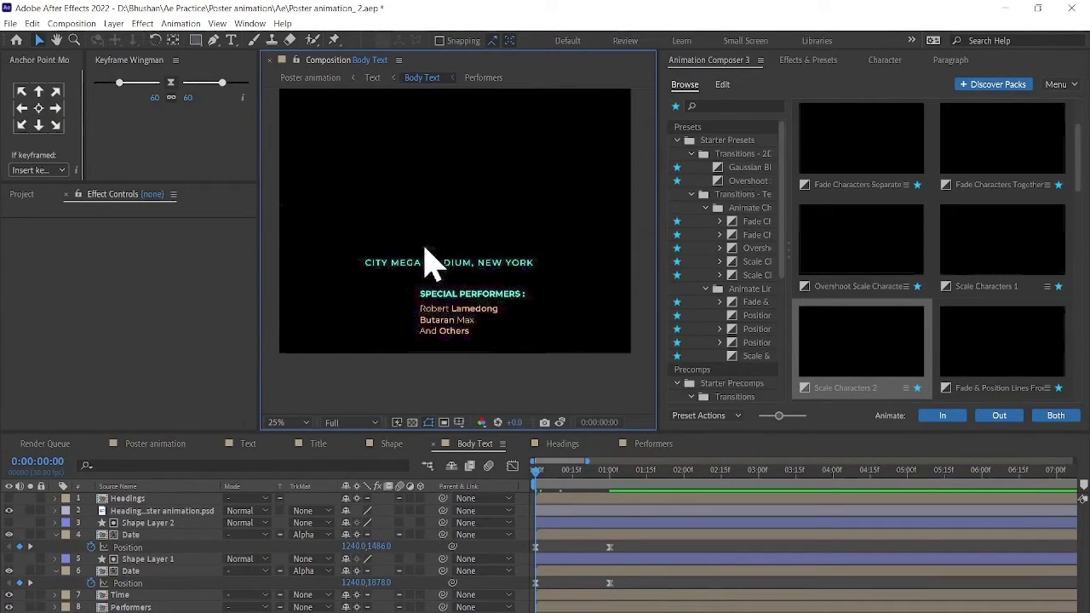
# Create a new white solid and mask it to a rectangle near the poster's bottom edge
pyautogui.hotkey('ctrl', 'y')
pyautogui.press('Return')
pyautogui.press(',')
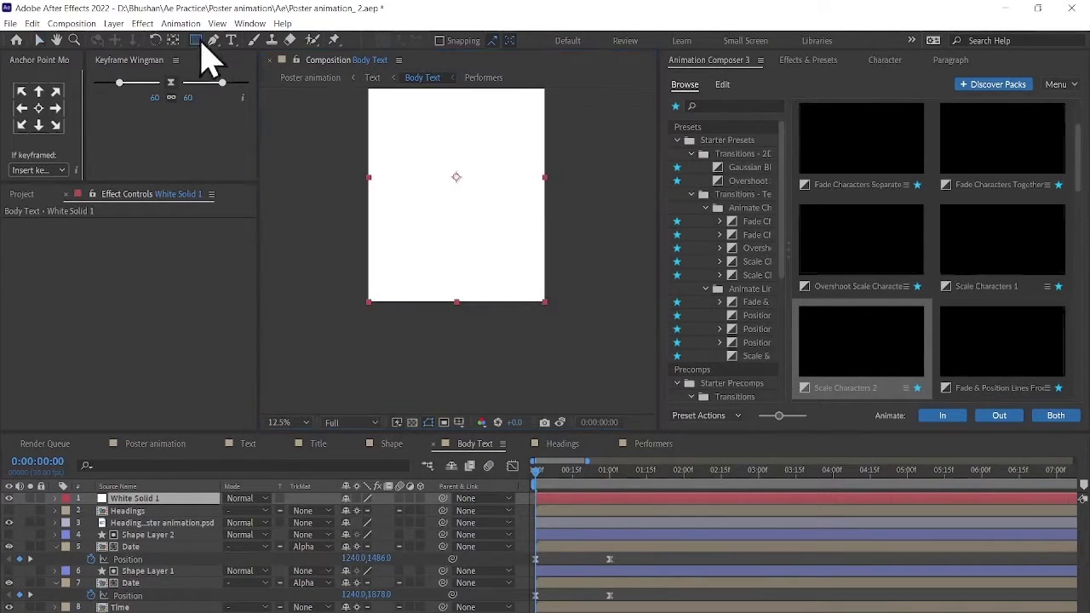
pyautogui.click(195, 40)
pyautogui.moveTo(421, 145); pyautogui.dragTo(492, 243)
pyautogui.moveTo(458, 211); pyautogui.dragTo(471, 326)
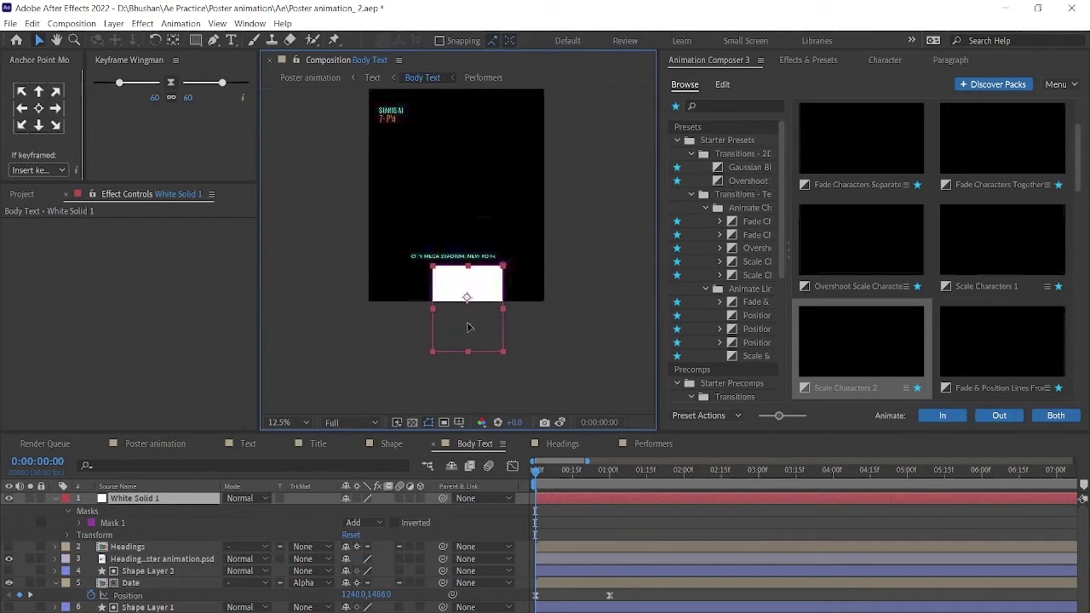
# Give White Solid 1's mask a 128 px feather and about 26 px expansion, positioned over the text
pyautogui.press('f')
pyautogui.moveTo(364, 523); pyautogui.dragTo(400, 523)
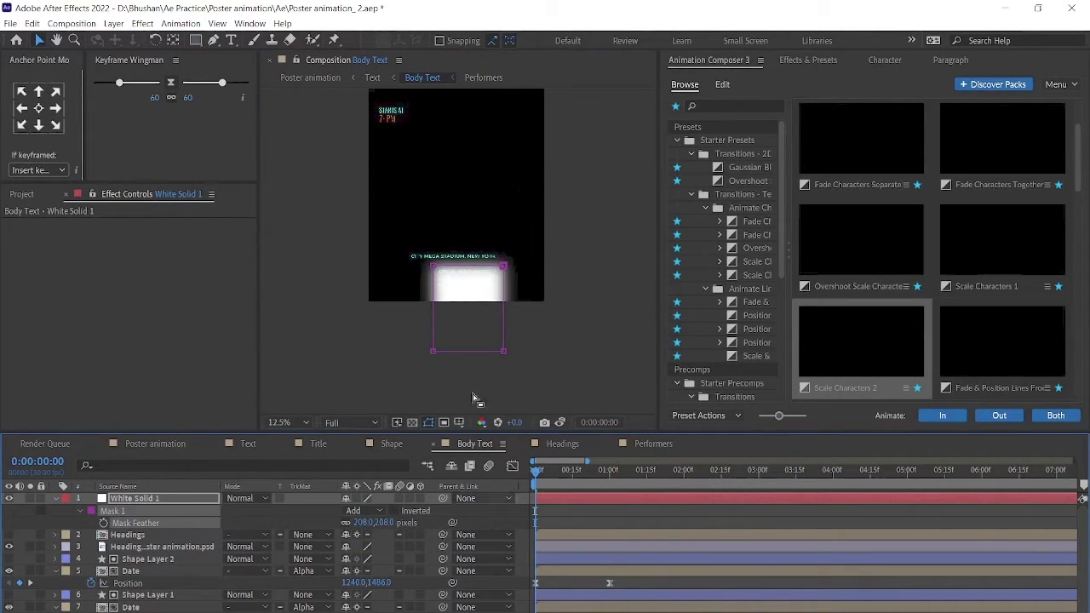
pyautogui.press('.')
pyautogui.moveTo(514, 358); pyautogui.dragTo(521, 317)
pyautogui.press('m')
pyautogui.press('m')
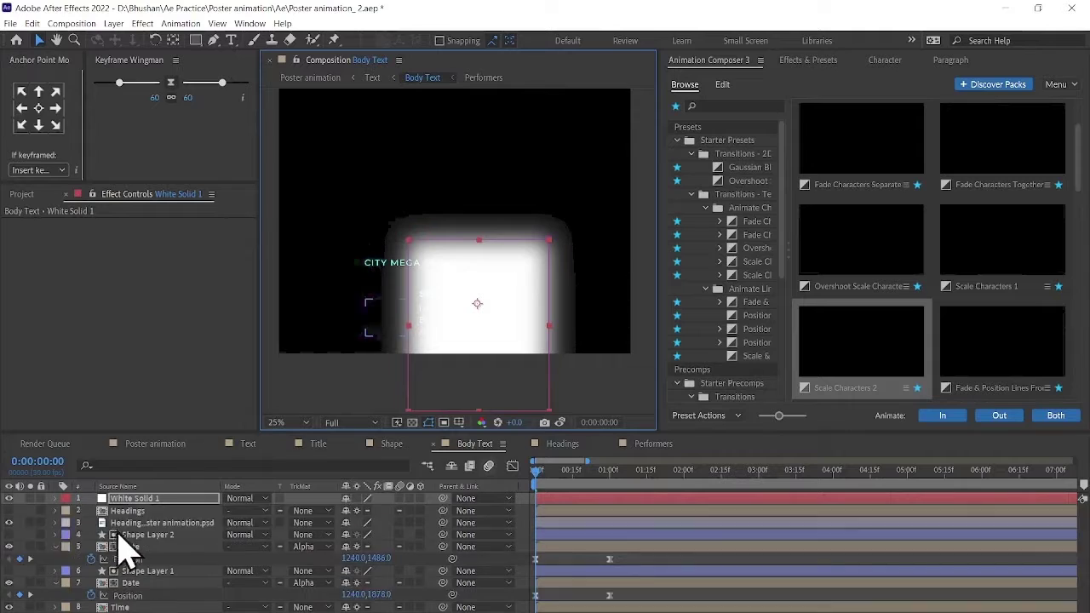
pyautogui.moveTo(363, 559); pyautogui.dragTo(368, 558)
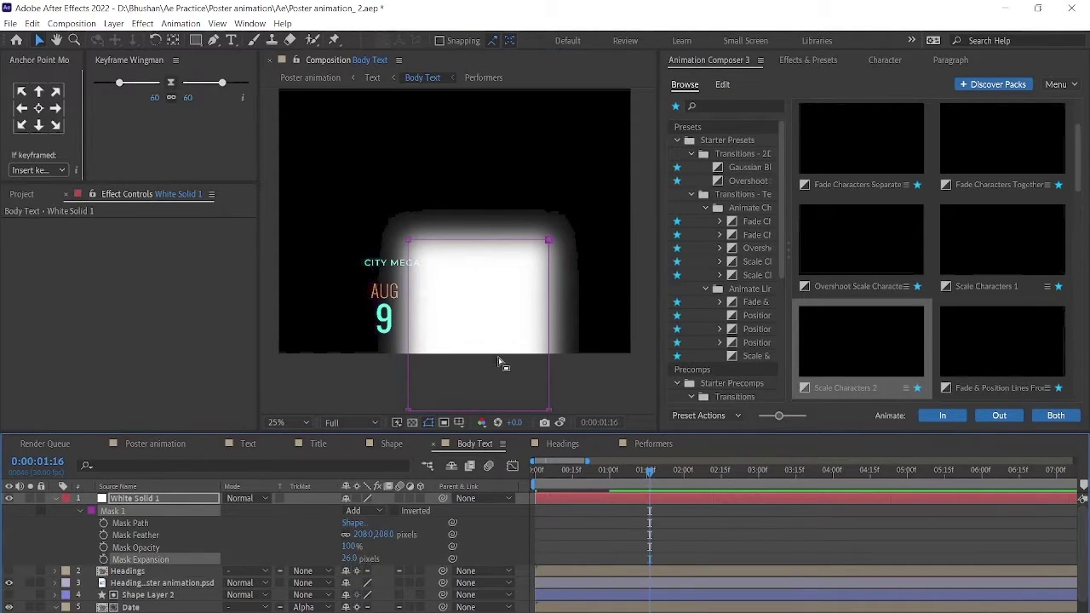
pyautogui.moveTo(501, 362); pyautogui.dragTo(511, 362)
pyautogui.moveTo(374, 534); pyautogui.dragTo(349, 534)
# Nudge the white solid left over the venue text, undoing an accidental move below the text layers
pyautogui.click(528, 387)
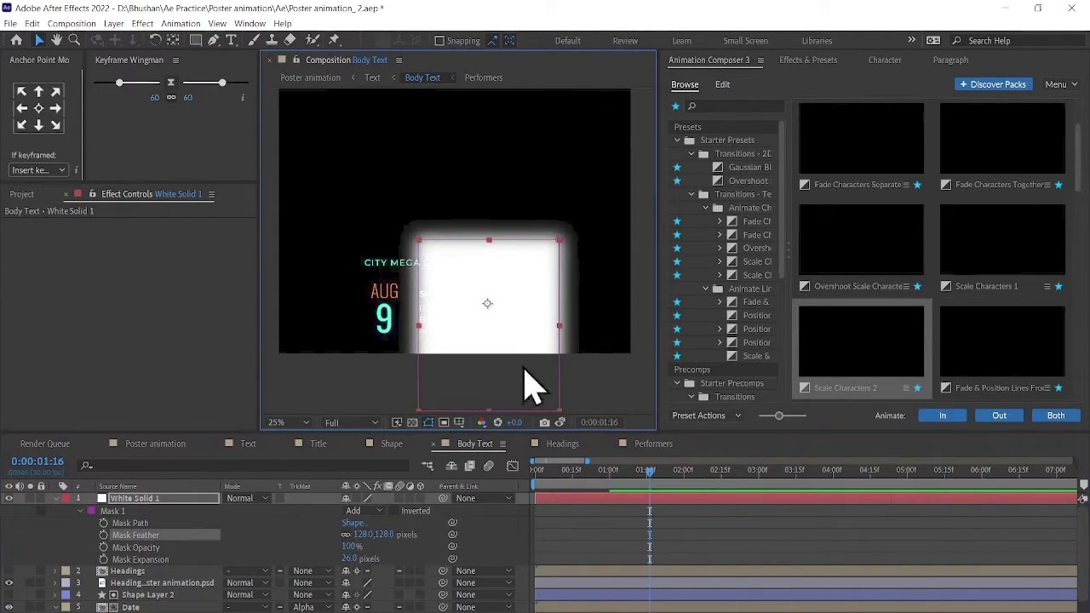
pyautogui.moveTo(527, 388); pyautogui.dragTo(521, 387)
pyautogui.moveTo(145, 498); pyautogui.dragTo(136, 600)
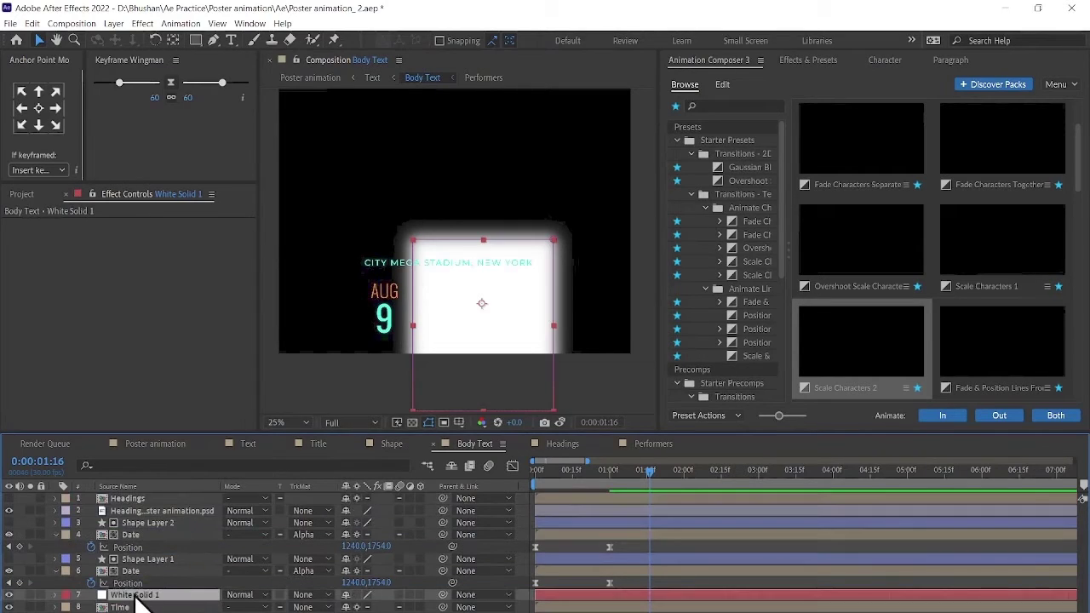
pyautogui.hotkey('ctrl', 'z')
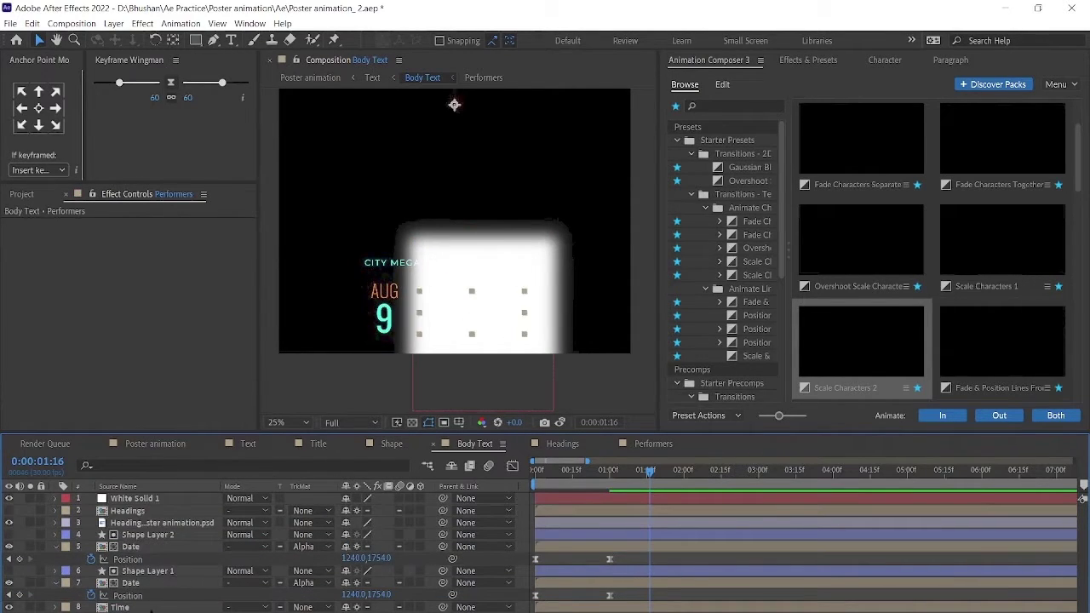
# Send White Solid 1 to the bottom of the stack and use it as the Performers layer's track matte
pyautogui.click(477, 289)
pyautogui.hotkey('ctrl', 'shift', '[')
pyautogui.click(307, 534)
pyautogui.click(375, 566)
# Apply Animation Composer's Fade & Position Lines preset to the four performer text layers
pyautogui.click(482, 77)
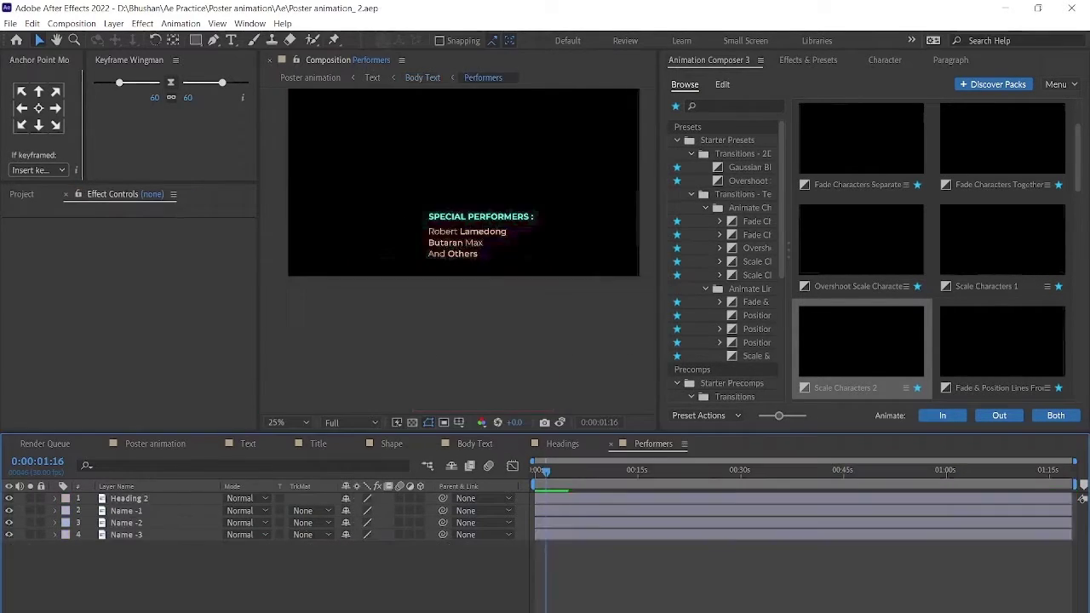
pyautogui.hotkey('ctrl', 'shift', ']')
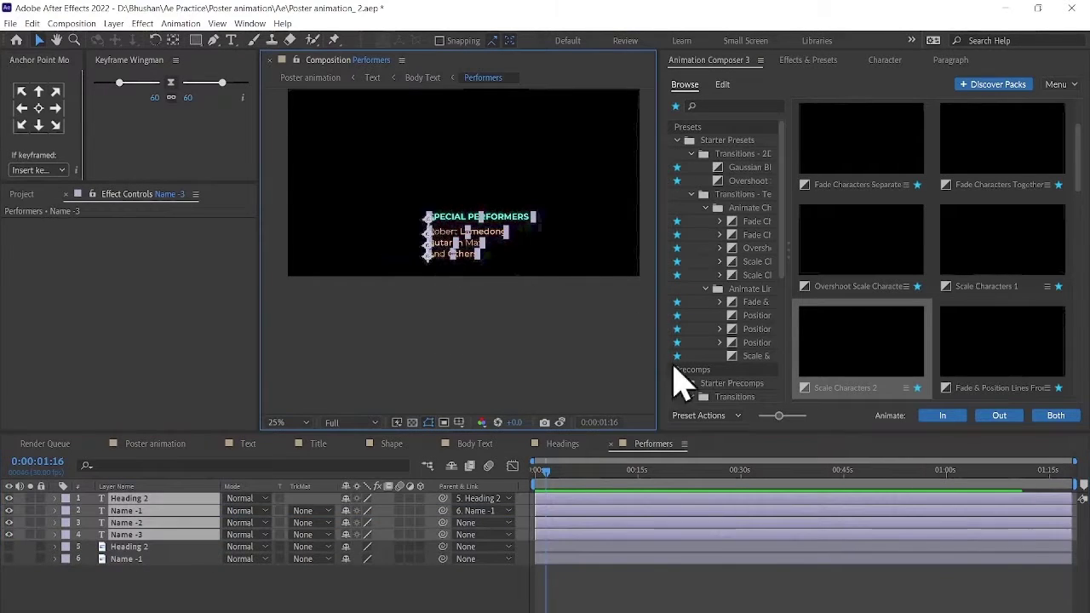
pyautogui.scroll(-2, 1021, 340)
pyautogui.moveTo(979, 255)
pyautogui.click(963, 279)
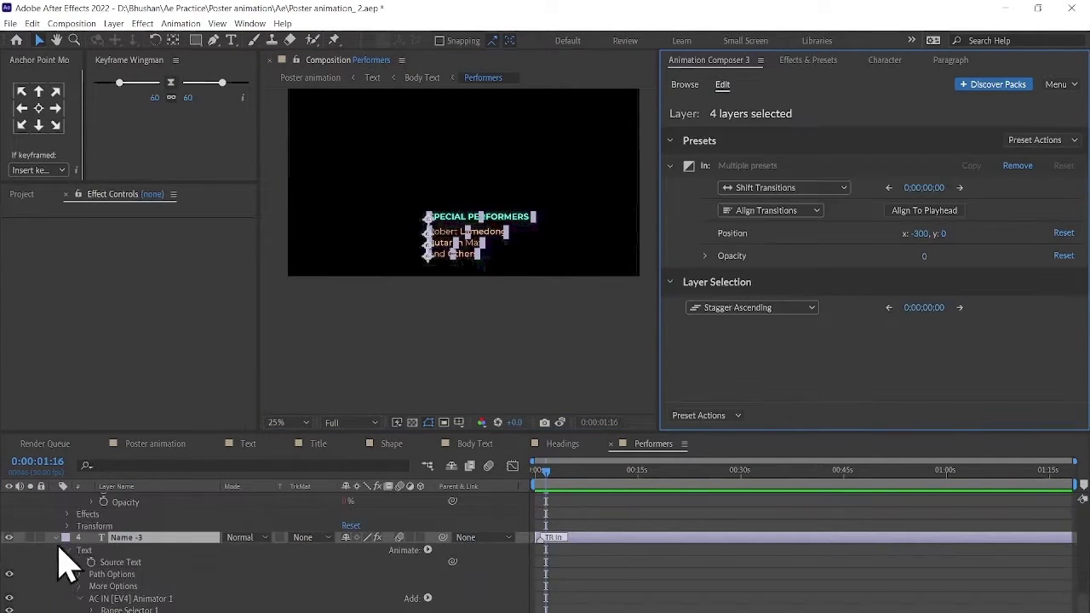
# Preview the preset animation and try a manual stagger of the layers' start times, then undo it
pyautogui.press(';')
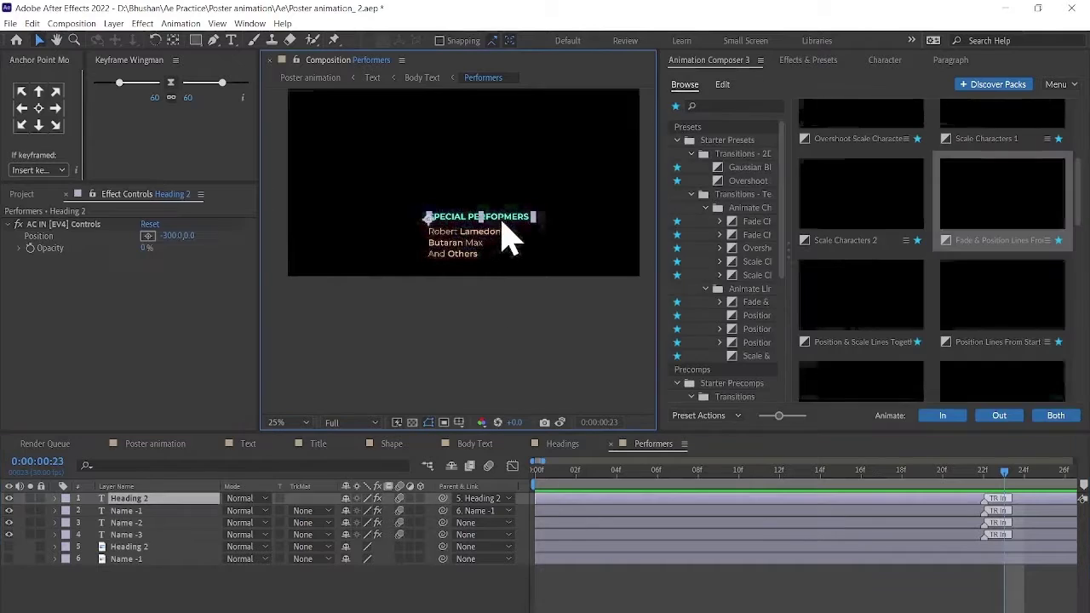
pyautogui.press('space')
pyautogui.press('-')
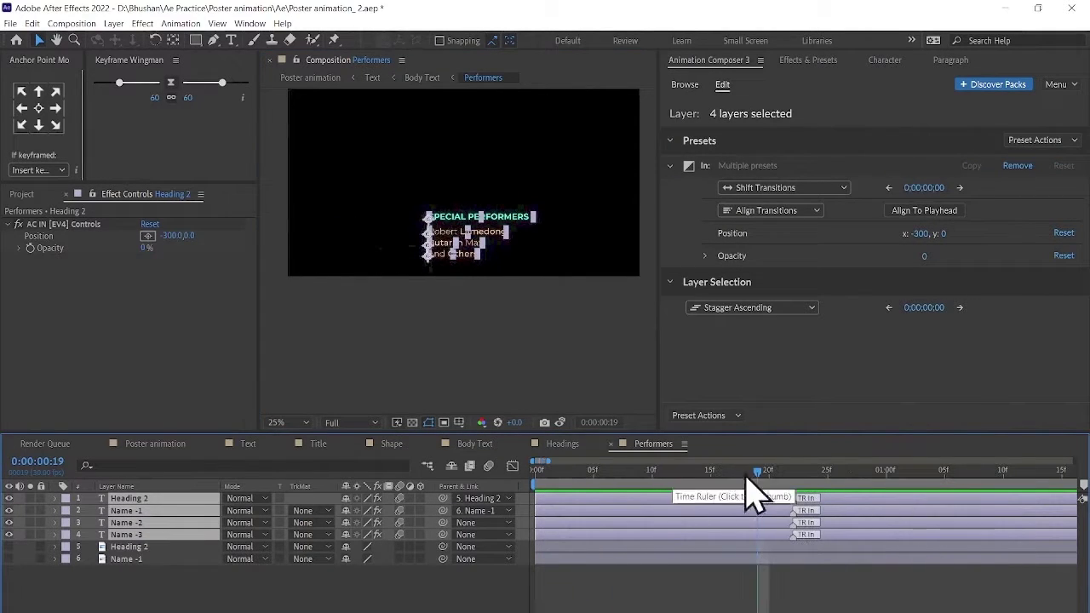
pyautogui.moveTo(913, 308); pyautogui.dragTo(925, 308)
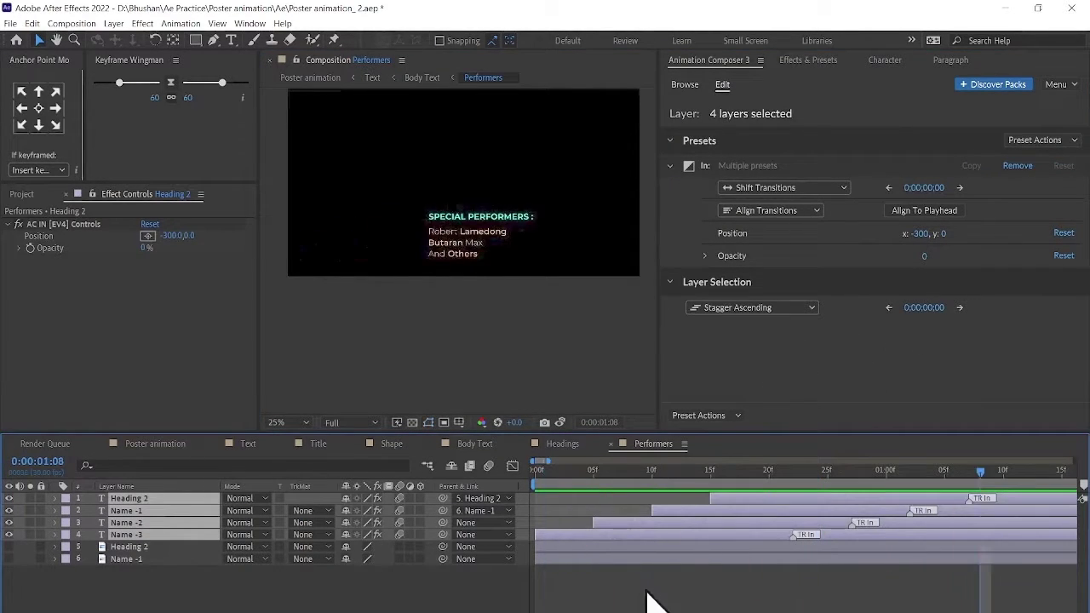
pyautogui.hotkey('ctrl', 'z')
pyautogui.press('pageup')
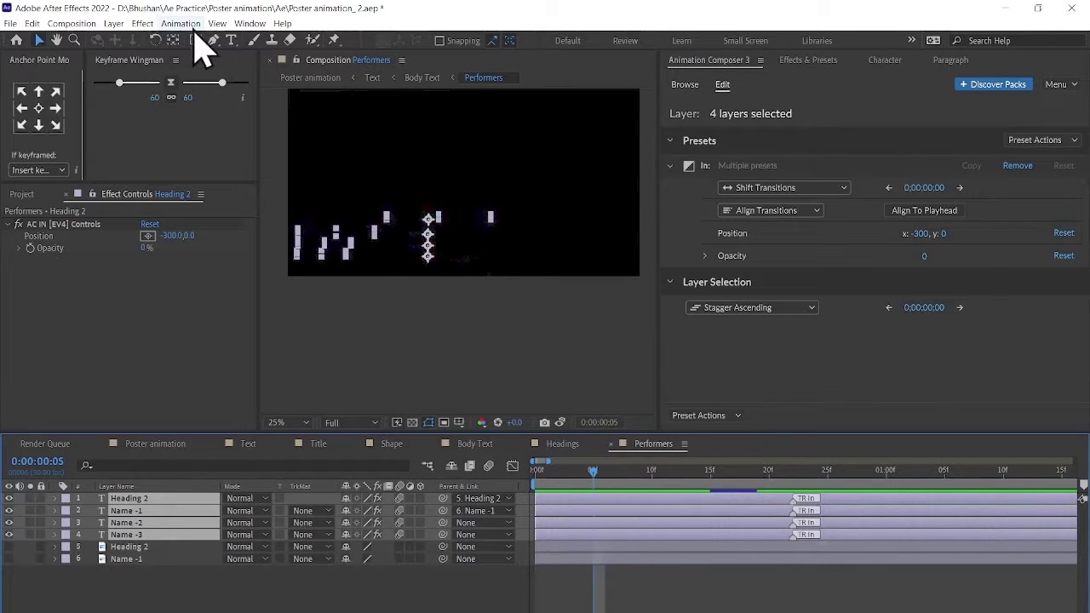
# Sequence the four text layers one after another with Keyframe Assistant > Sequence Layers
pyautogui.click(181, 23)
pyautogui.moveTo(255, 146)
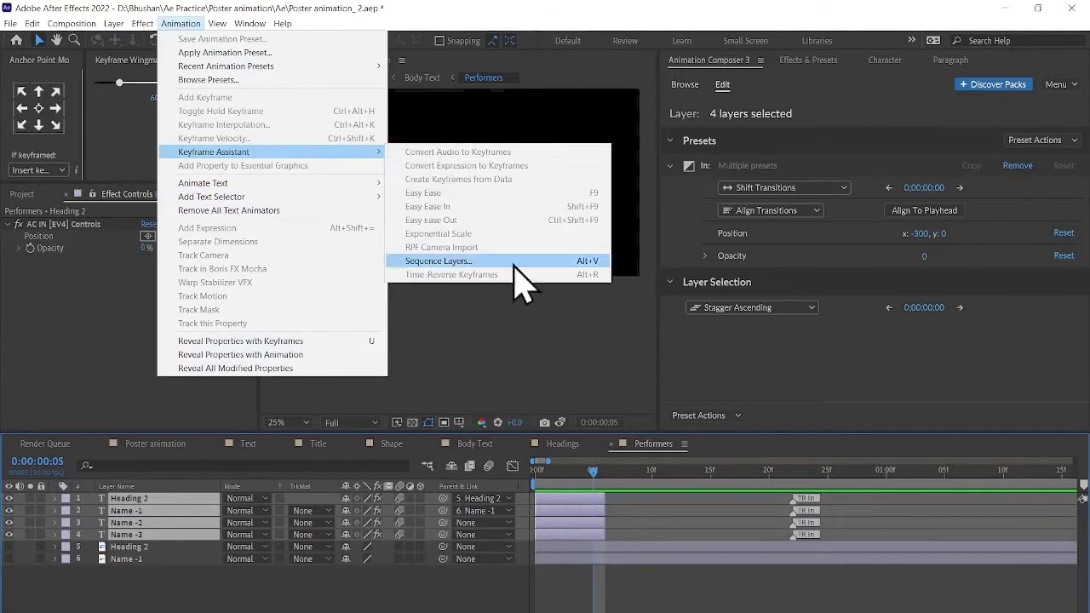
pyautogui.click(476, 263)
pyautogui.press('Return')
pyautogui.press('-')
pyautogui.hotkey('ctrl', 'z')
pyautogui.hotkey('ctrl', 'z')
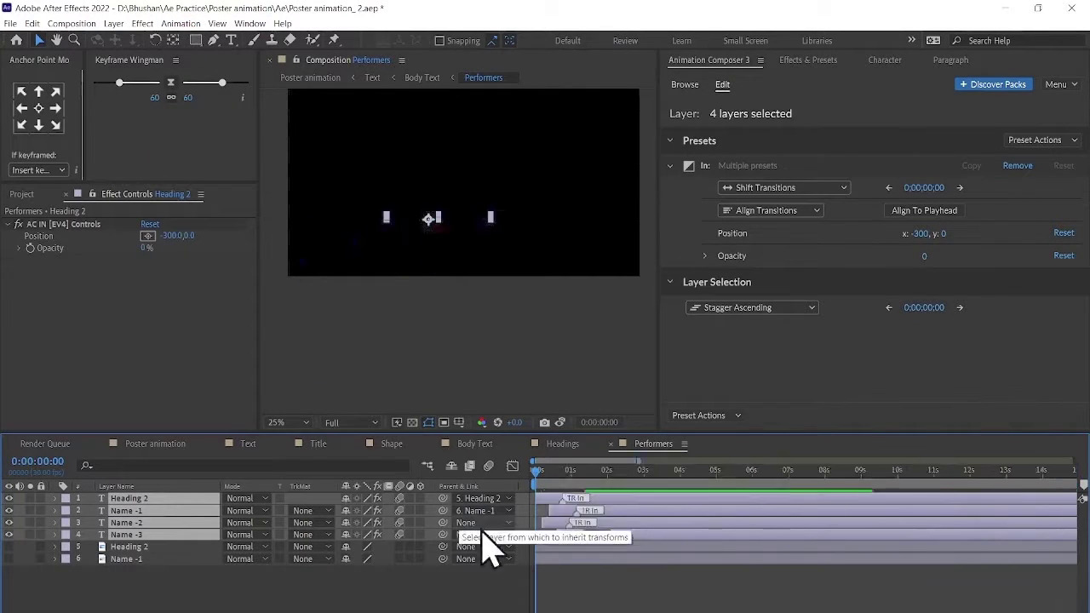
pyautogui.press('space')
pyautogui.hotkey('ctrl', 'z')
pyautogui.hotkey('ctrl', 'z')
pyautogui.hotkey('ctrl', 'z')
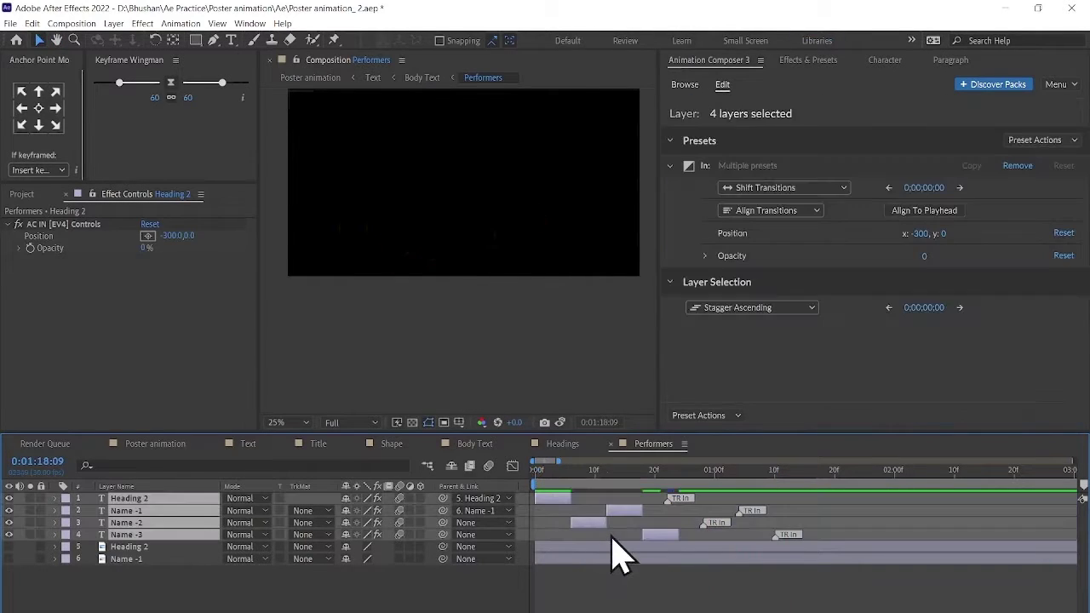
pyautogui.hotkey('ctrl', 'z')
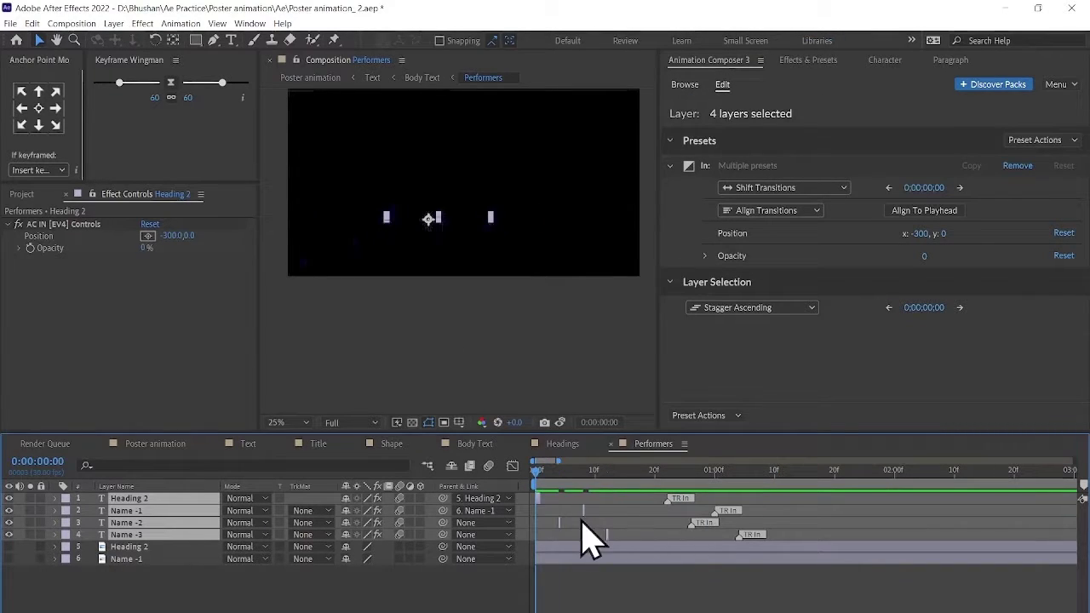
# Return to the Body Text comp, select White Solid 1, and play back the animation
pyautogui.click(647, 583)
pyautogui.click(417, 78)
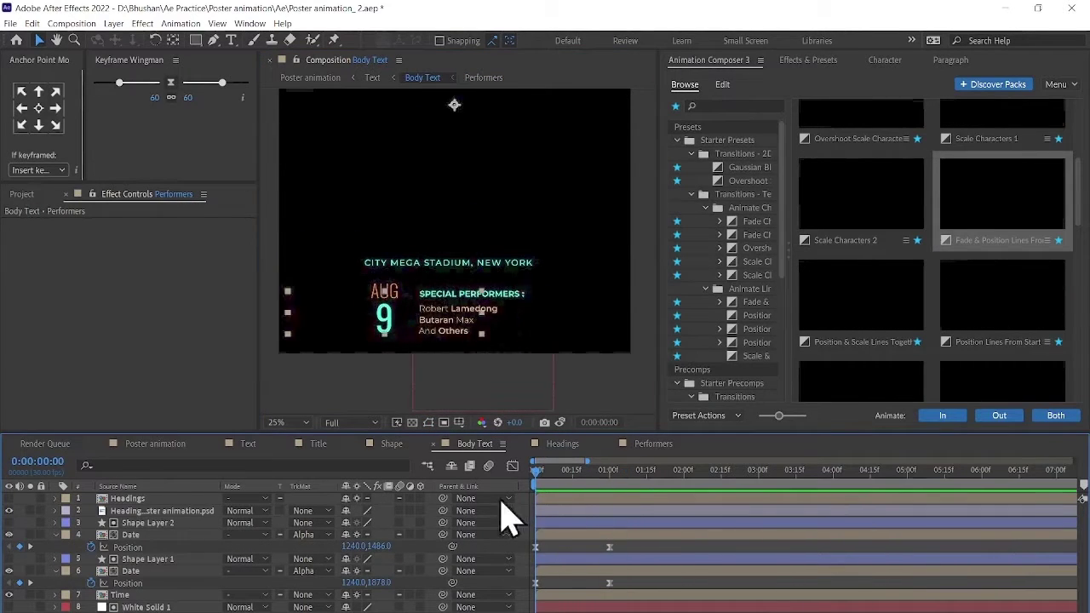
pyautogui.click(619, 607)
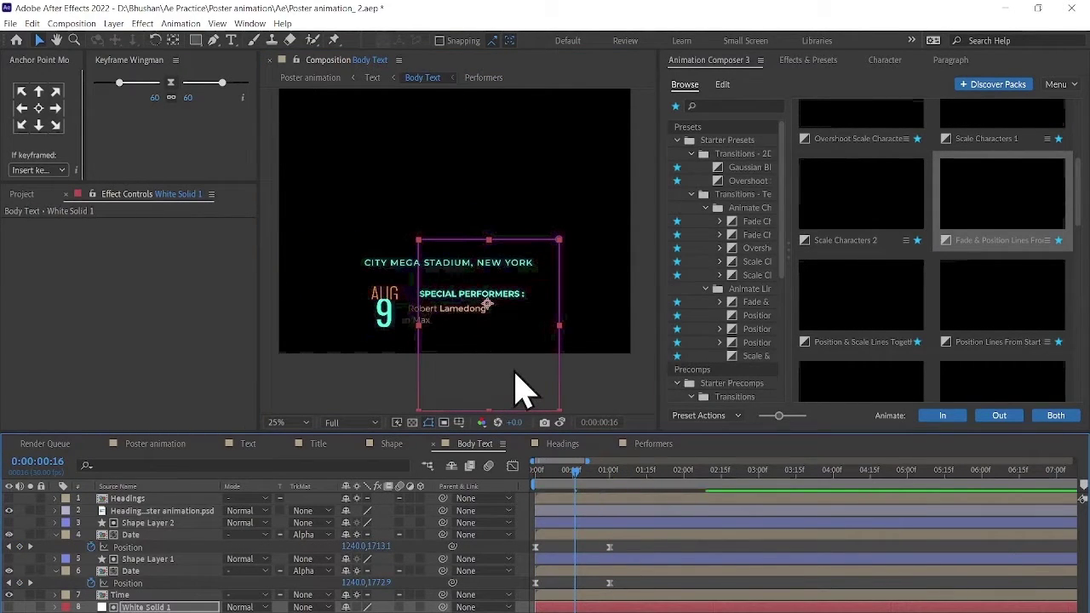
pyautogui.press('space')
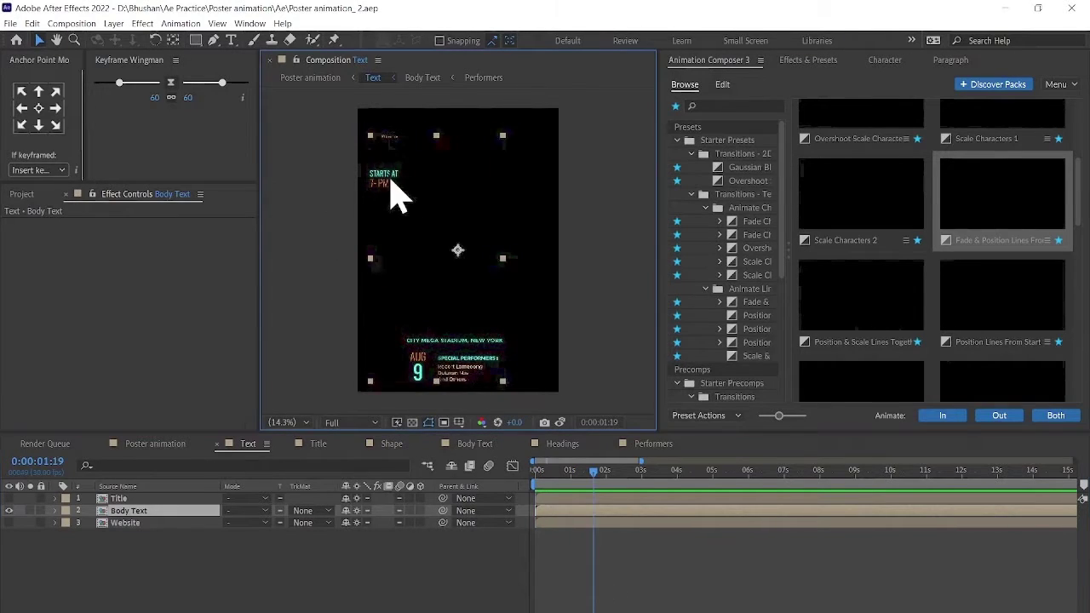
# Inside the Body Text precomp, draw two white rectangles covering the STARTS AT 7-PM text
pyautogui.doubleClick(397, 195)
pyautogui.click(314, 226)
pyautogui.click(195, 40)
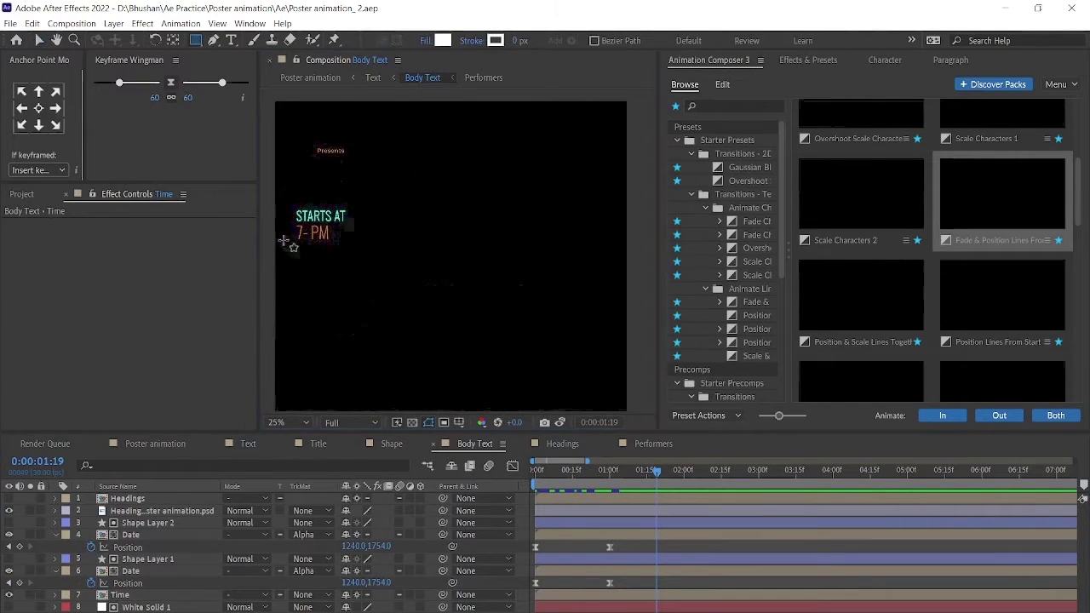
pyautogui.scroll(4, 315, 225)
pyautogui.moveTo(332, 162); pyautogui.dragTo(562, 231)
pyautogui.moveTo(332, 231); pyautogui.dragTo(563, 301)
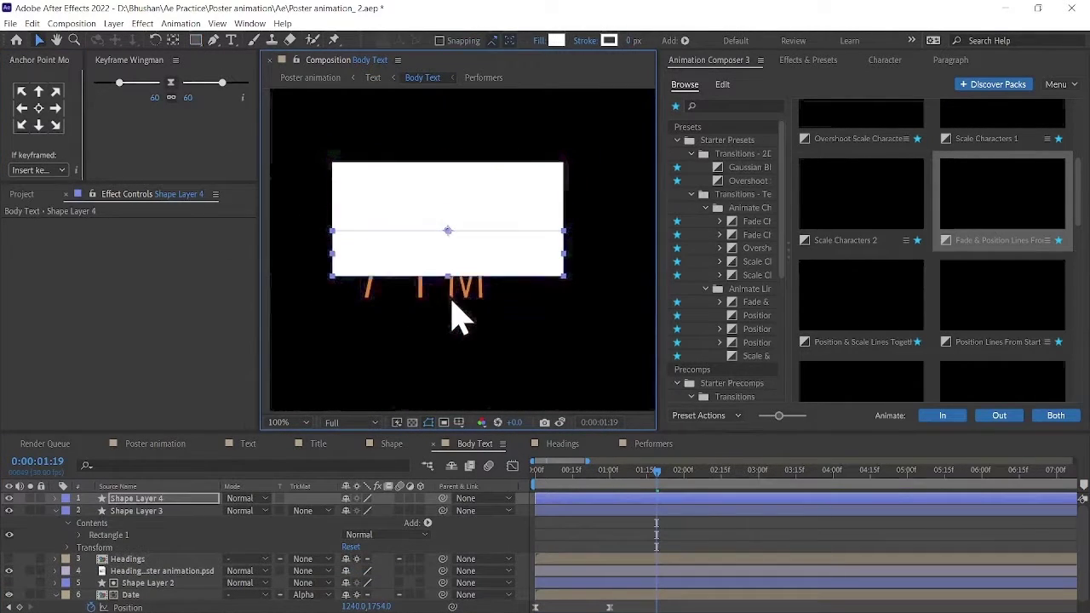
pyautogui.press('v')
# Set the Time text layer's TrkMat to Alpha Matte using the white rectangle above it
pyautogui.scroll(-3, 110, 547)
pyautogui.click(120, 597)
pyautogui.scroll(3, 142, 522)
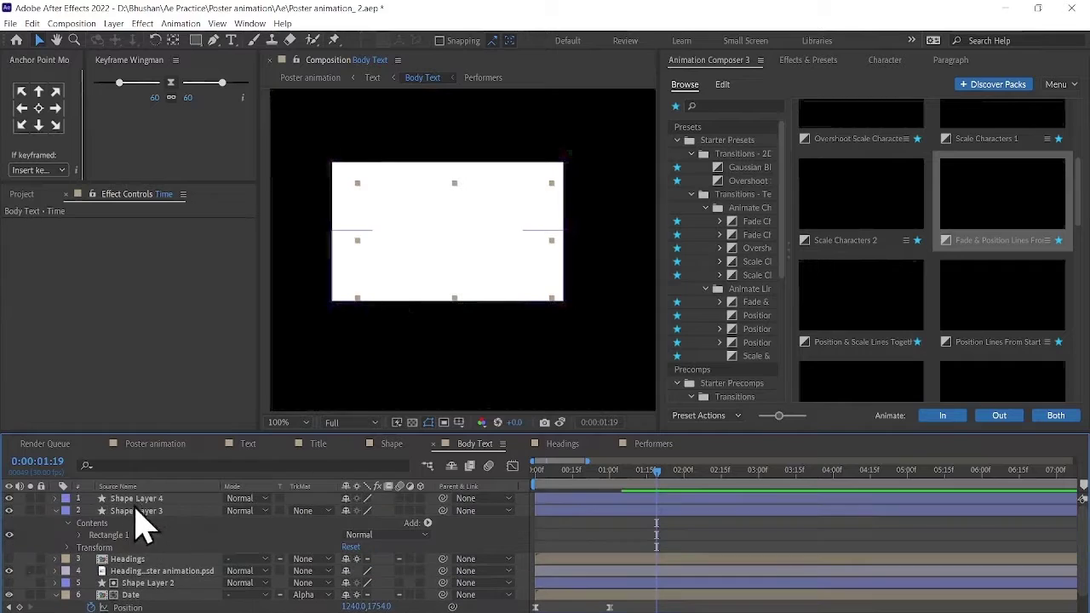
pyautogui.click(447, 230)
pyautogui.scroll(-2, 207, 595)
pyautogui.click(55, 537)
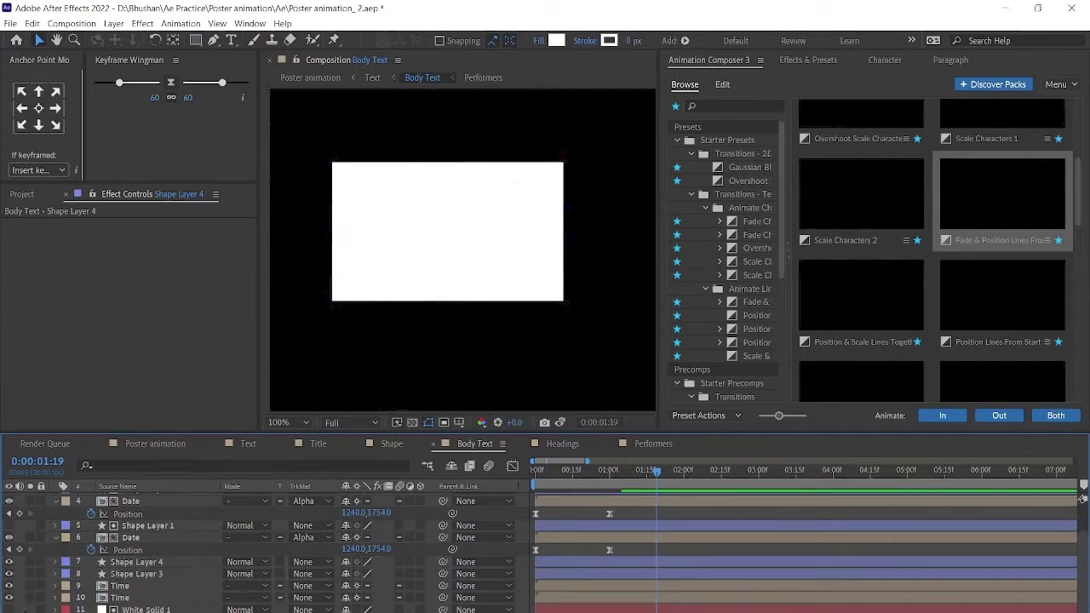
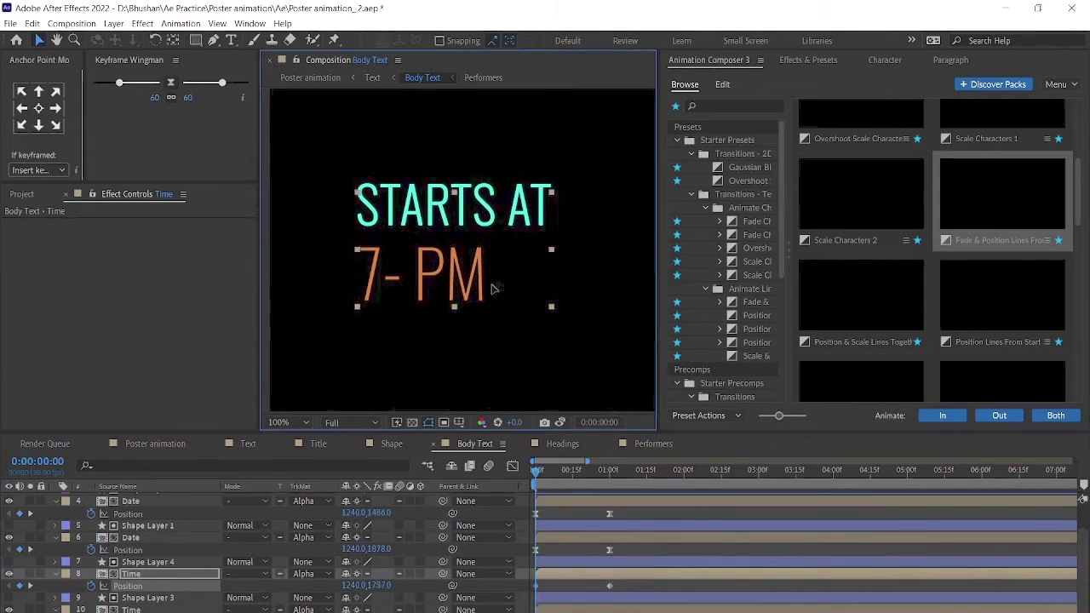
# Inspect the Time layer's position speed graph and preview the text animation
pyautogui.click(127, 586)
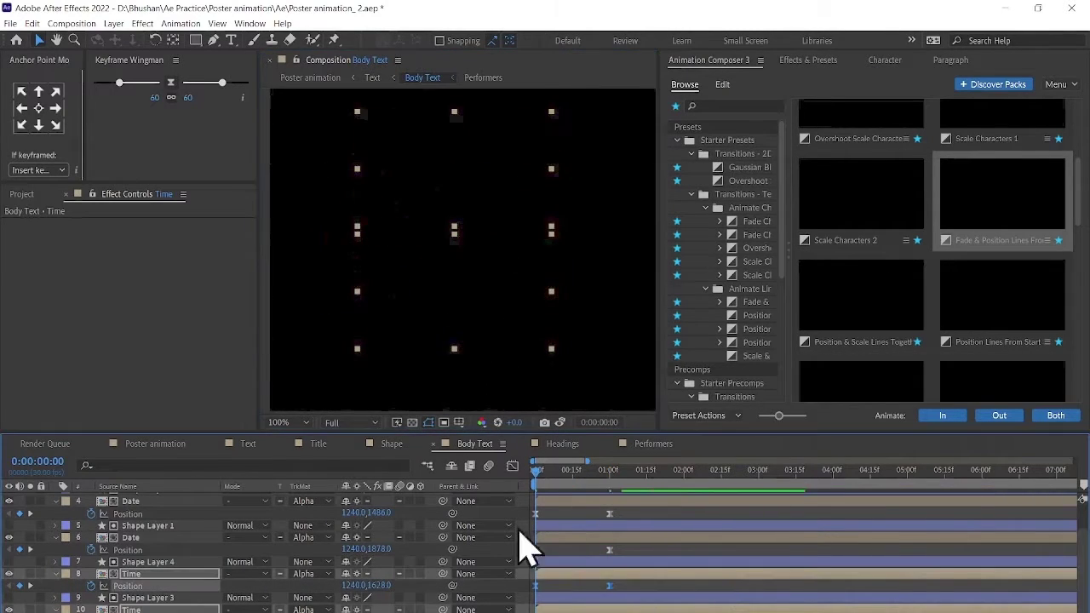
pyautogui.hotkey('shift', 'F3')
pyautogui.press('space')
pyautogui.hotkey('ctrl', '`')
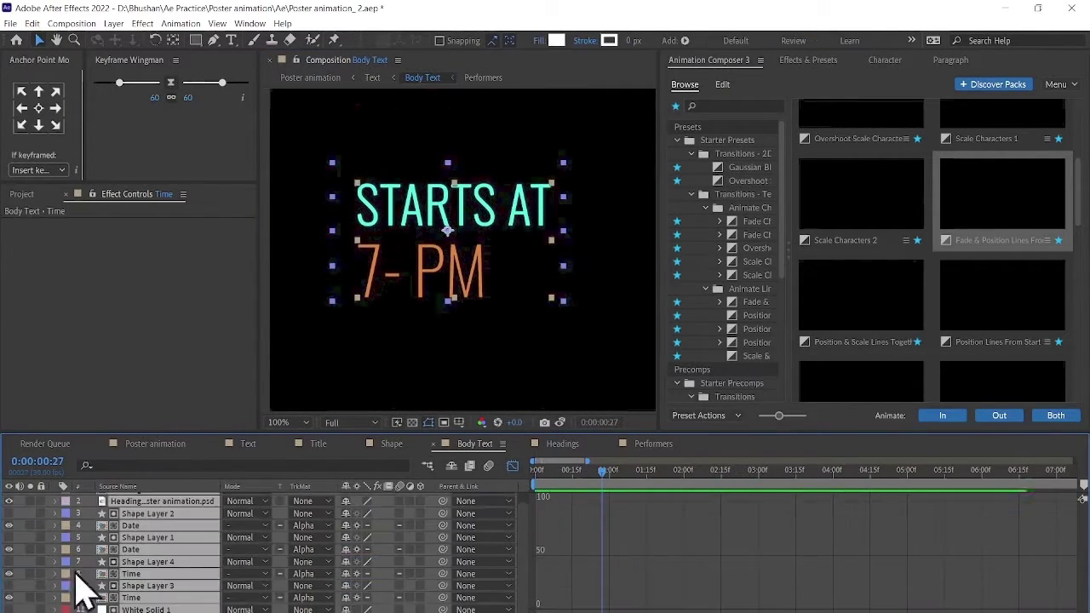
pyautogui.click(511, 467)
# Go up through the Text comp to the Poster animation comp and check its Logo and Text layers
pyautogui.click(375, 77)
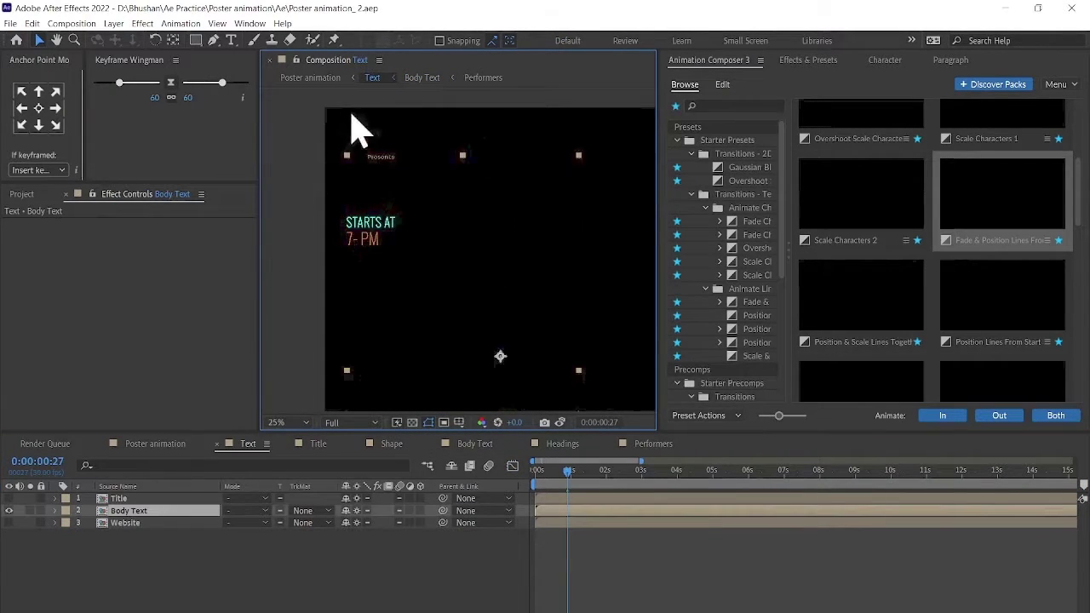
pyautogui.click(310, 78)
pyautogui.scroll(4, 412, 274)
pyautogui.click(387, 319)
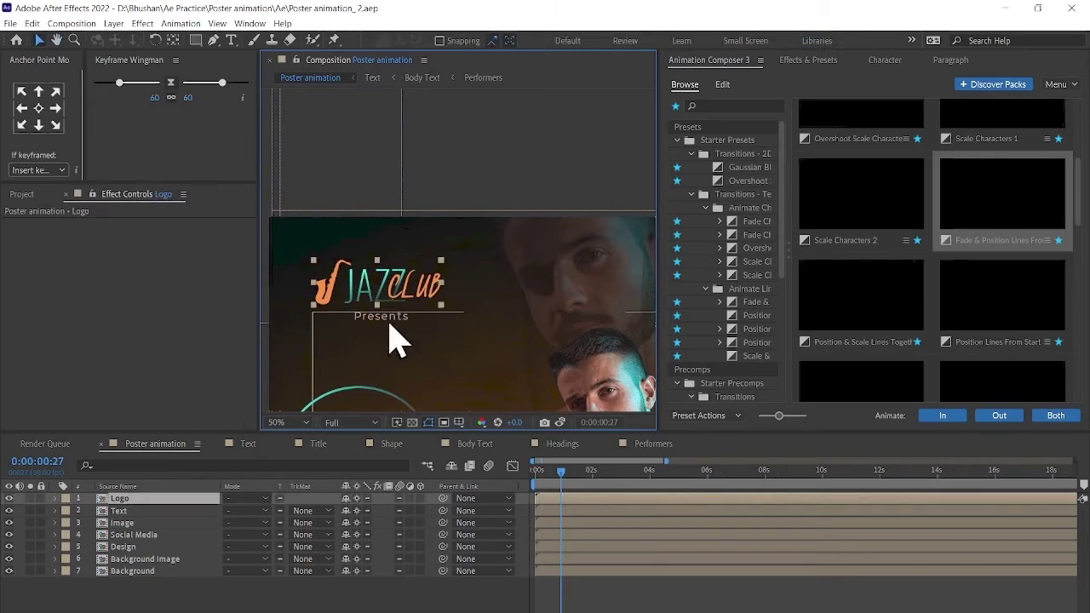
pyautogui.keyDown('shift'); pyautogui.click(470, 298); pyautogui.keyUp('shift')
pyautogui.scroll(-2, 443, 302)
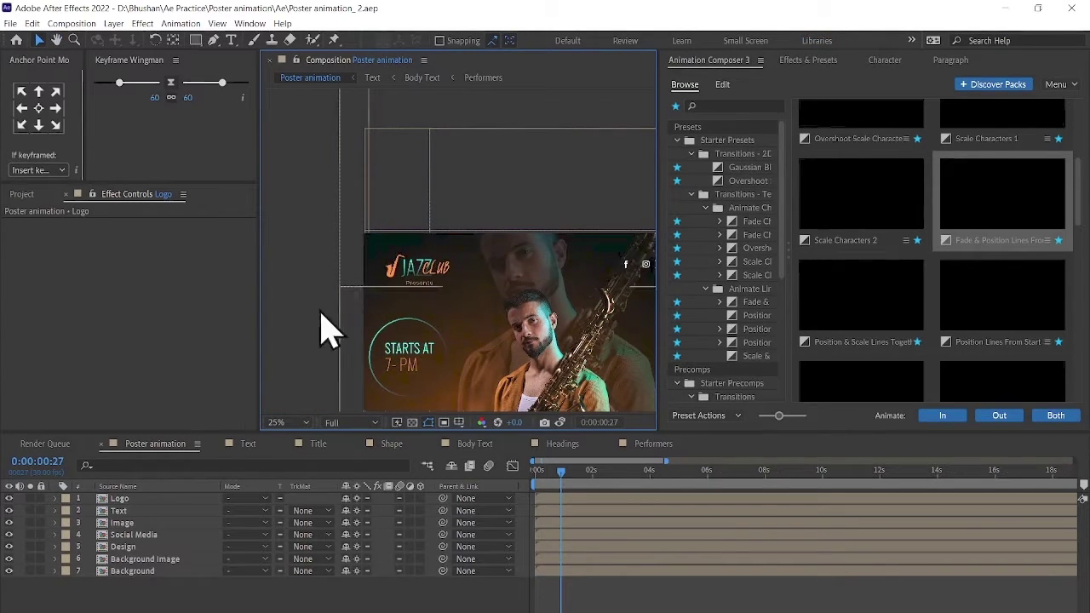
pyautogui.click(428, 285)
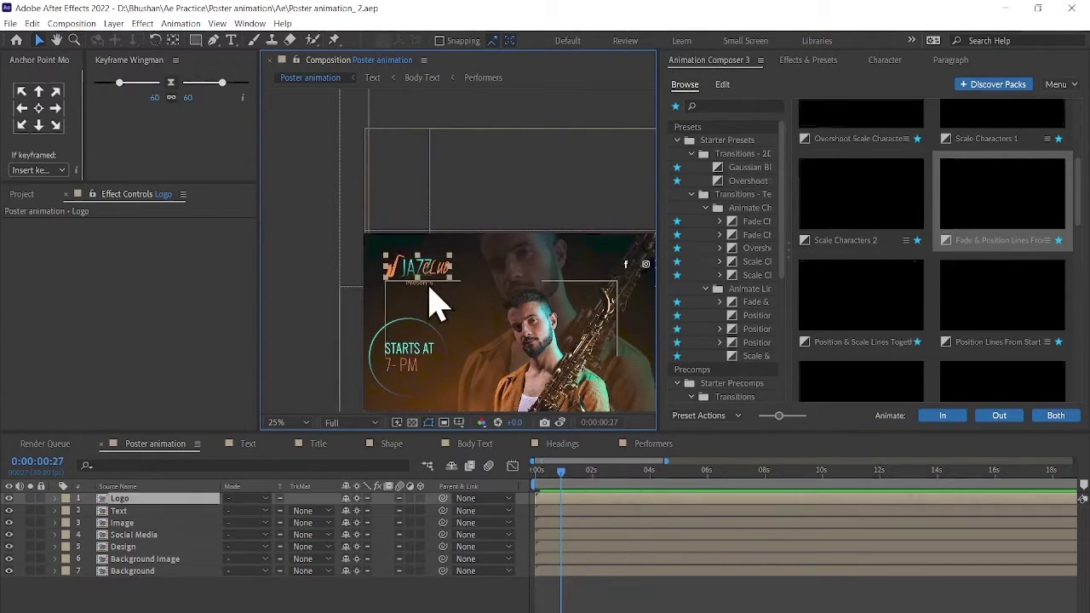
# Preview the Poster animation from the start, then select the Logo and Design layers
pyautogui.click(515, 504)
pyautogui.press('Home')
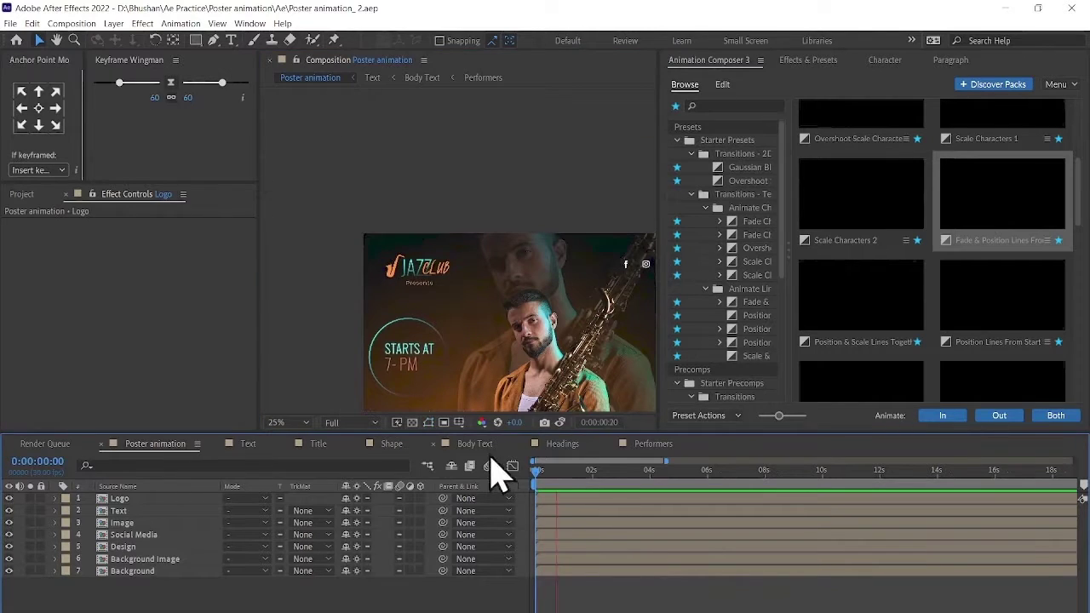
pyautogui.press('space')
pyautogui.click(389, 173)
pyautogui.scroll(-2, 423, 281)
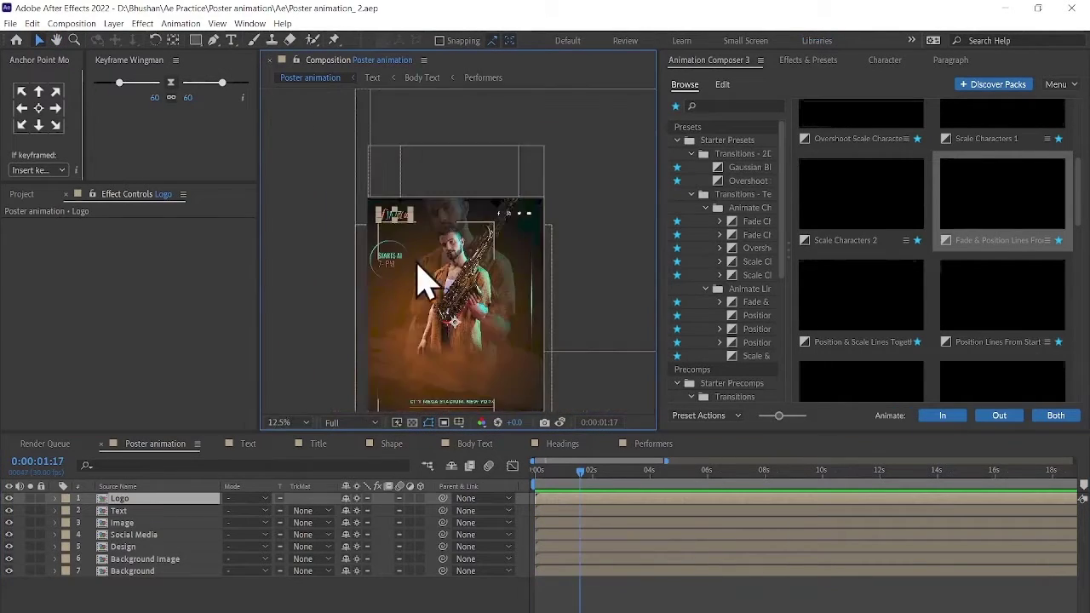
pyautogui.scroll(2, 417, 281)
pyautogui.click(536, 238)
pyautogui.hscroll(-1, 535, 243)
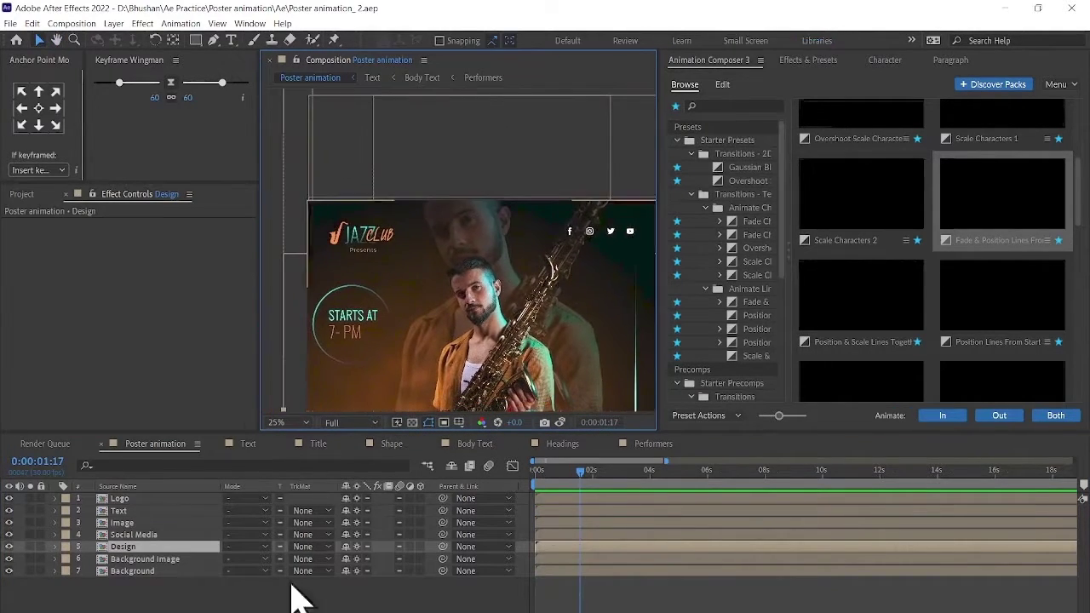
# Animate the logo from 70% scale and 0% opacity with a sharpened ease, preview, and return to Poster animation
pyautogui.doubleClick(143, 499)
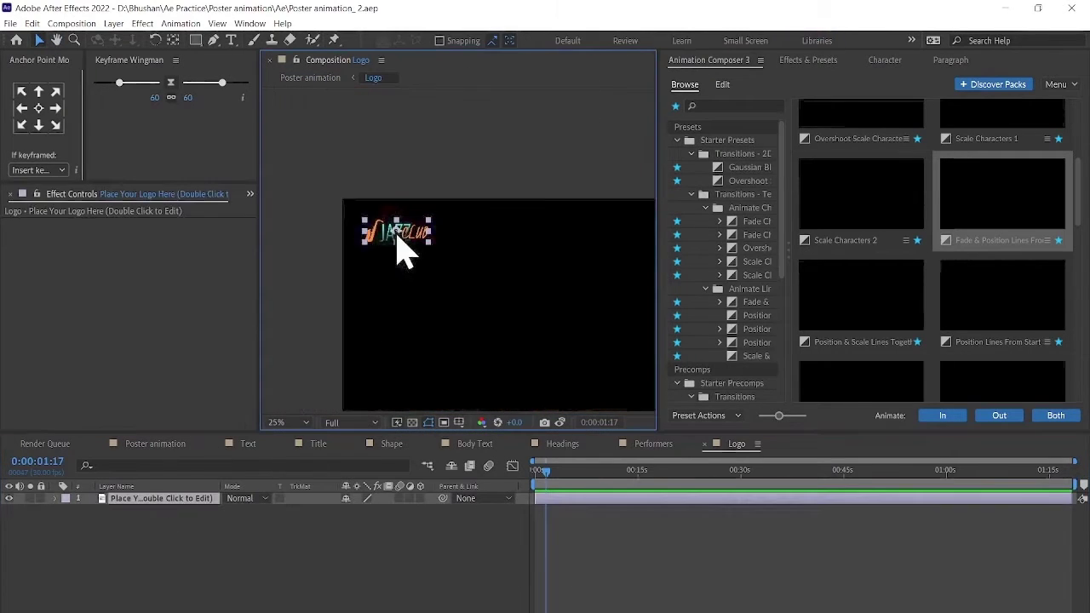
pyautogui.click(808, 60)
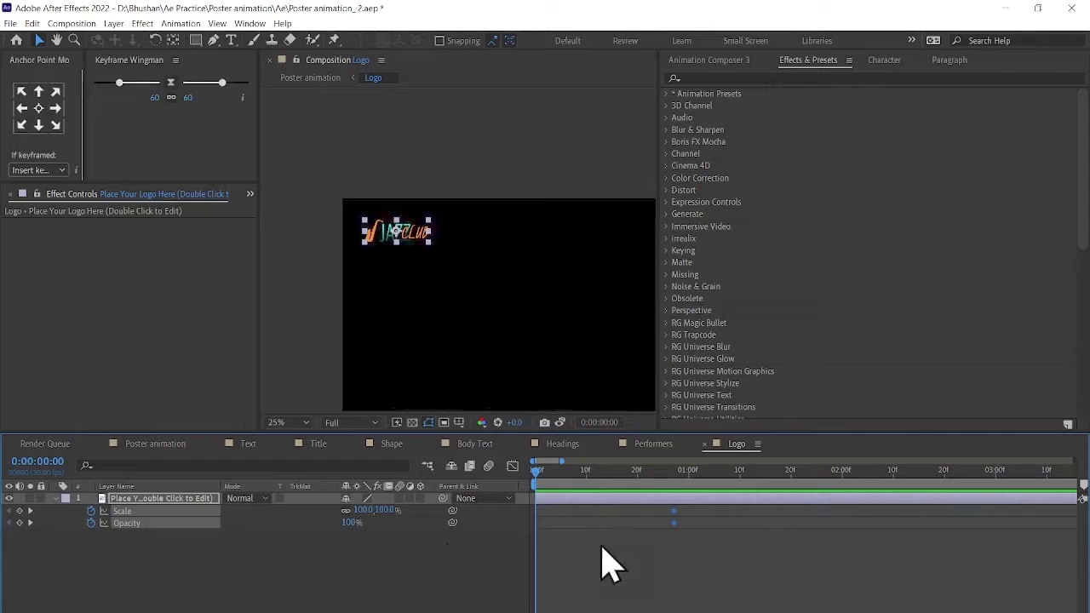
pyautogui.click(387, 510)
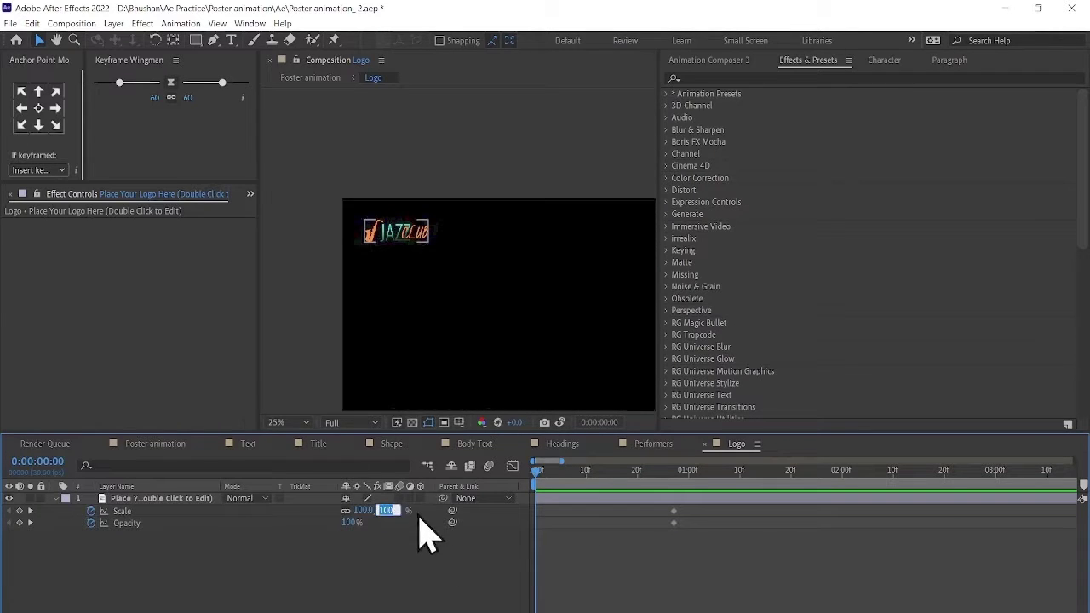
pyautogui.click(511, 466)
pyautogui.moveTo(641, 610); pyautogui.dragTo(615, 610)
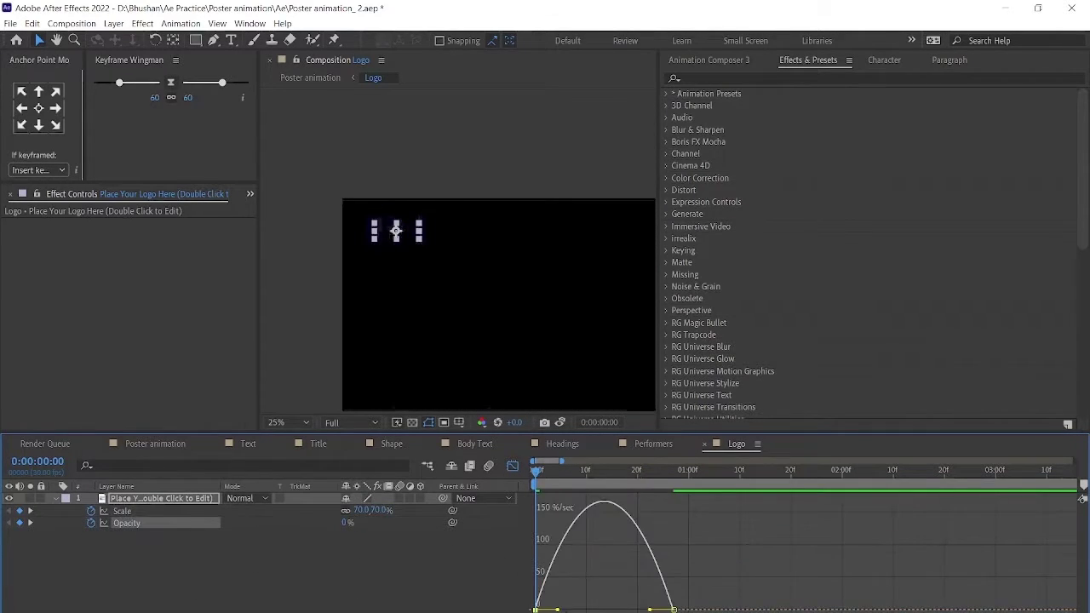
pyautogui.click(511, 466)
pyautogui.press('space')
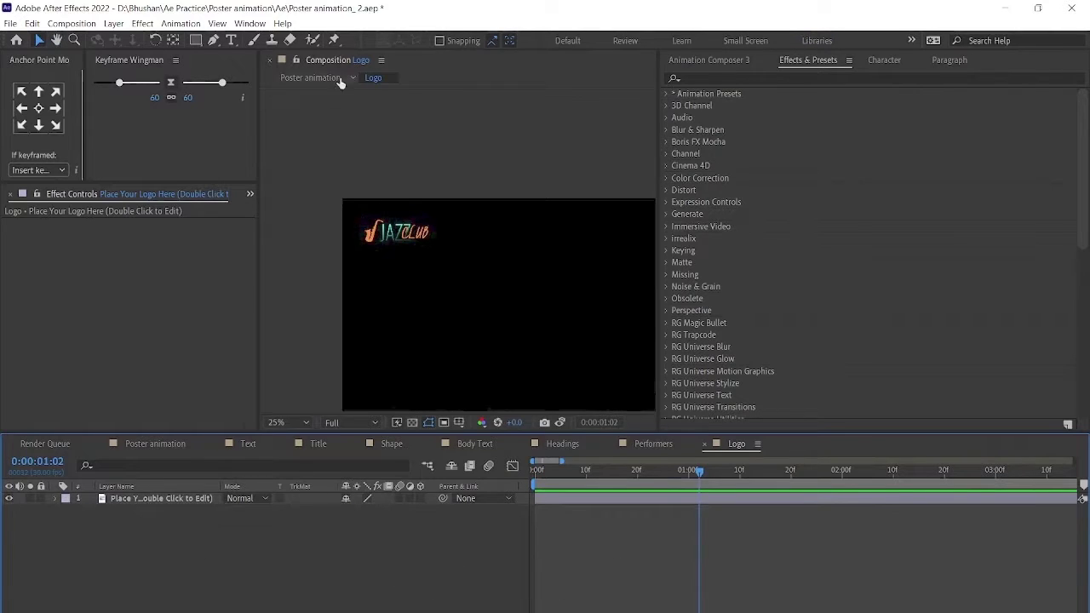
pyautogui.click(339, 79)
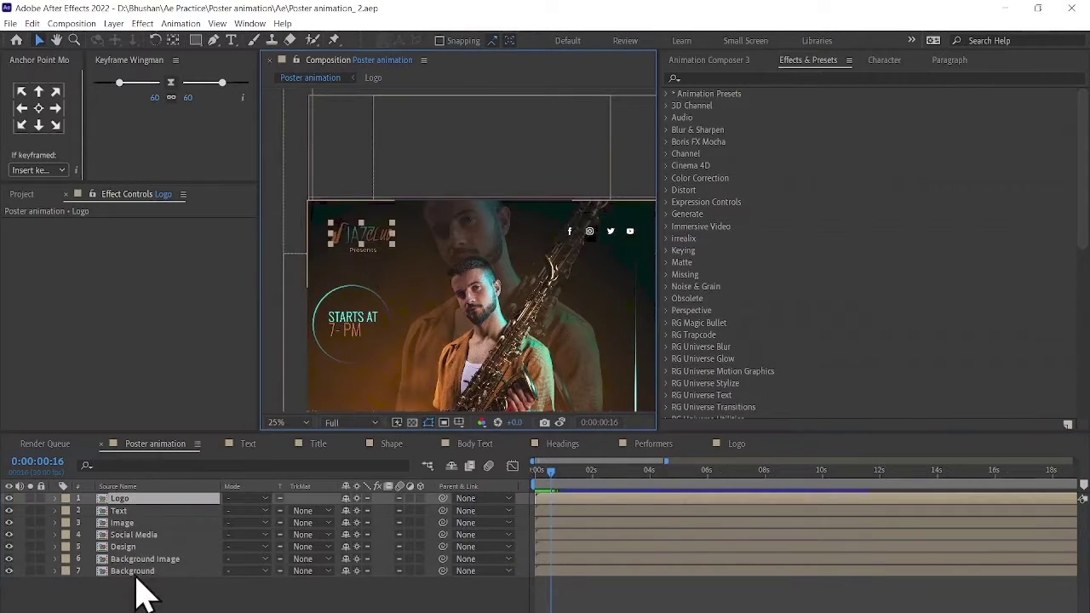
# Open the Icon comp inside Social Media after peeking into Design and Background Image
pyautogui.doubleClick(122, 546)
pyautogui.click(155, 443)
pyautogui.doubleClick(145, 559)
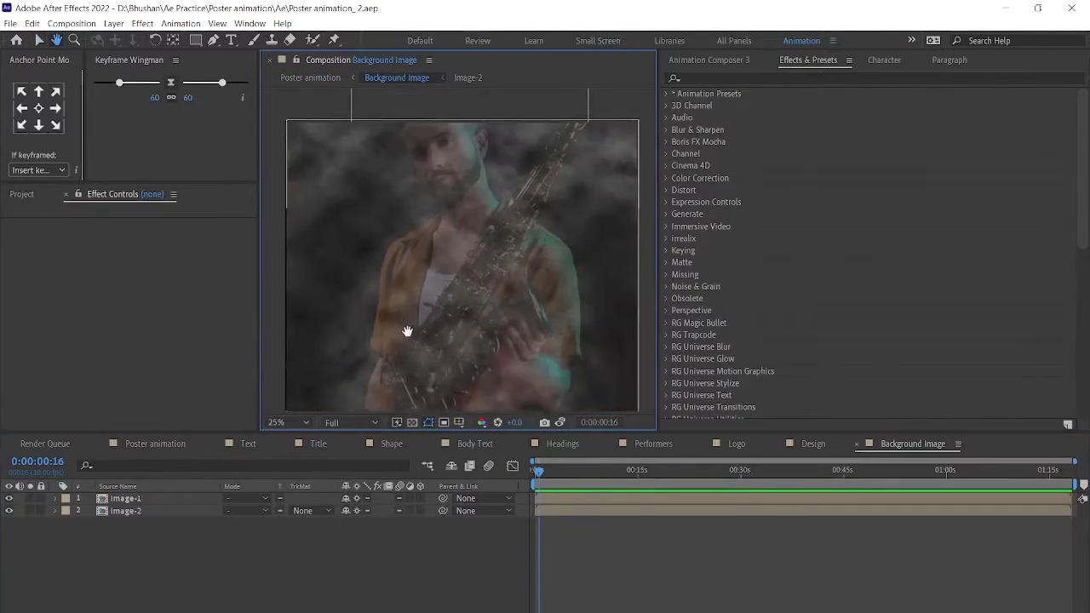
pyautogui.click(155, 443)
pyautogui.doubleClick(127, 572)
pyautogui.doubleClick(117, 498)
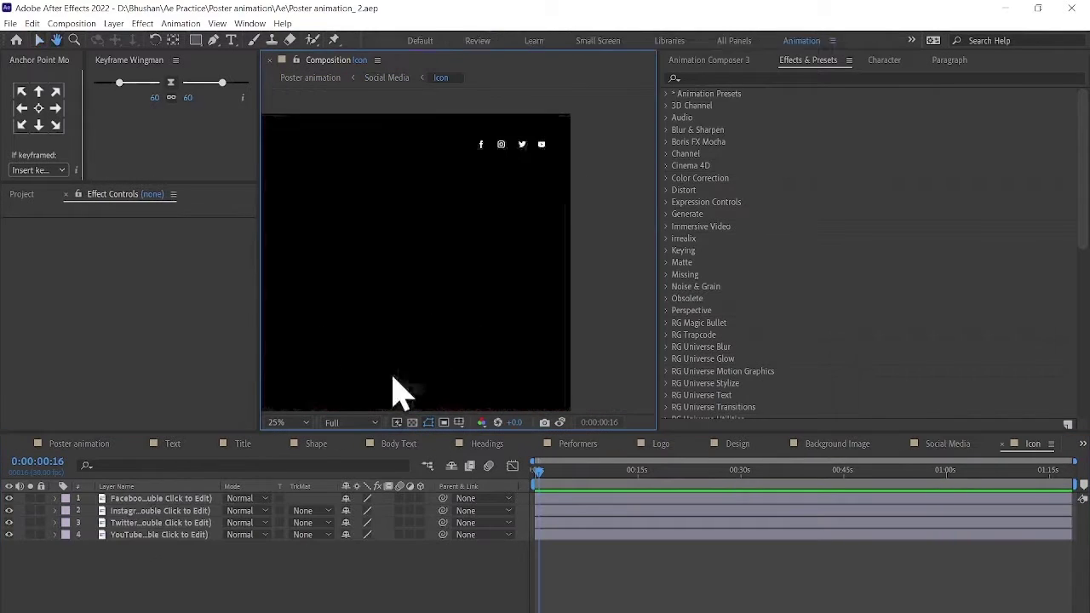
# Keyframe all four icons sliding in from offscreen right with Easy Ease and a sharpened speed curve
pyautogui.press('Home')
pyautogui.hotkey('ctrl', 'a')
pyautogui.press('p')
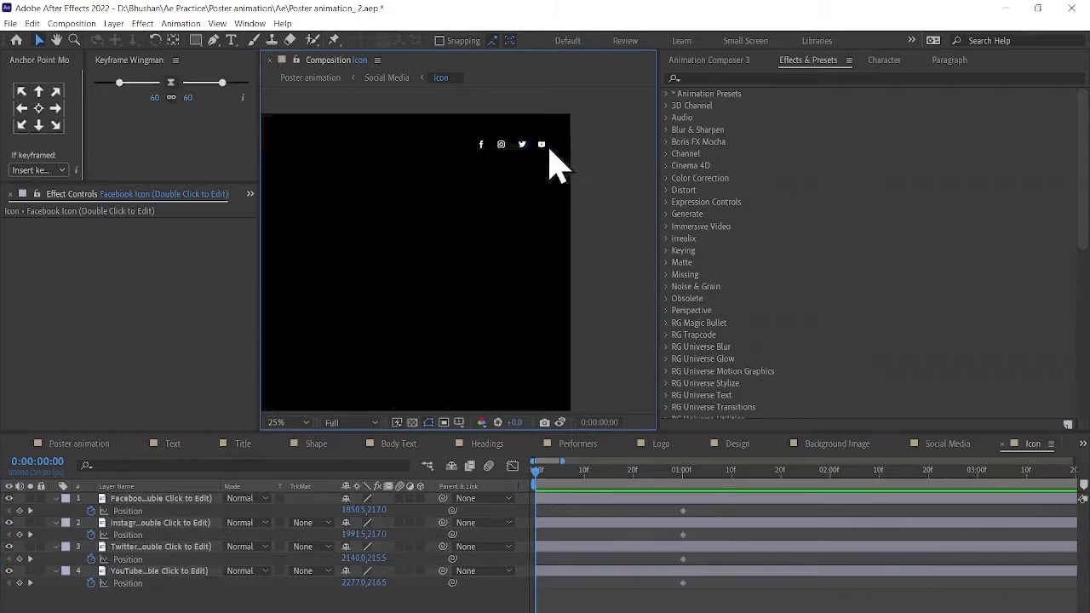
pyautogui.moveTo(542, 144); pyautogui.dragTo(603, 143)
pyautogui.moveTo(501, 144); pyautogui.dragTo(606, 143)
pyautogui.moveTo(482, 145); pyautogui.dragTo(587, 153)
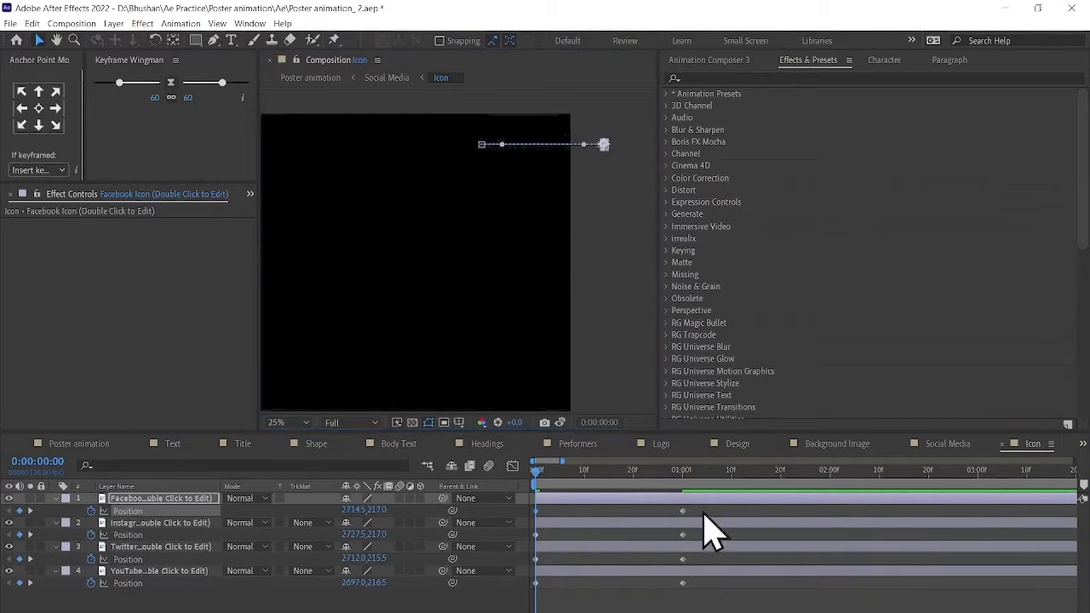
pyautogui.press('F9')
pyautogui.hotkey('shift', 'F3')
pyautogui.moveTo(681, 606); pyautogui.dragTo(558, 606)
pyautogui.hotkey('shift', 'F3')
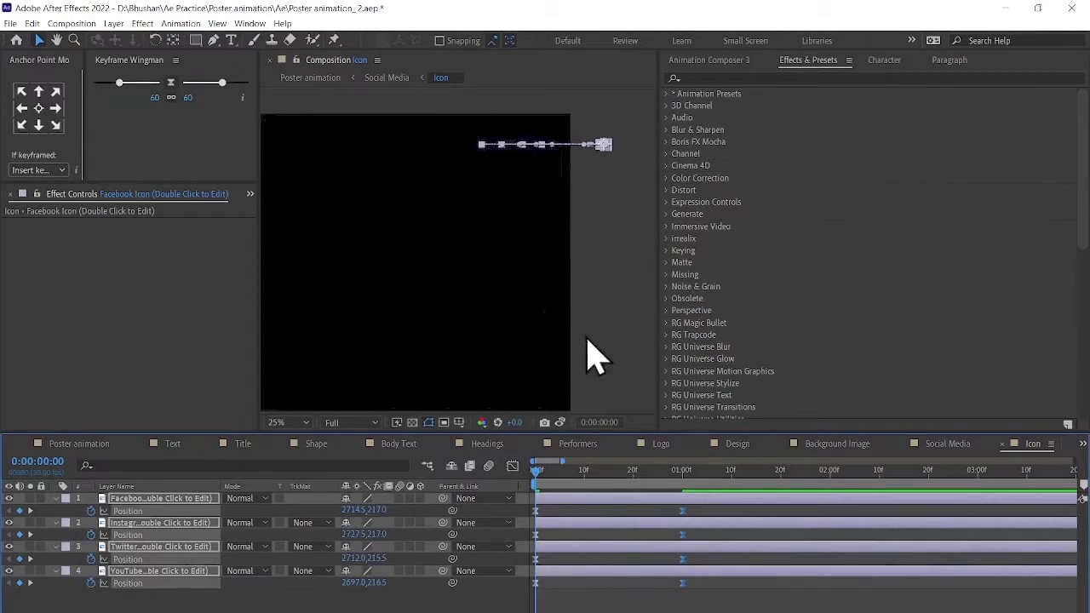
pyautogui.press('space')
# Trim the icon layers, sequence them one after another, and save the project
pyautogui.hotkey('ctrl', 'a')
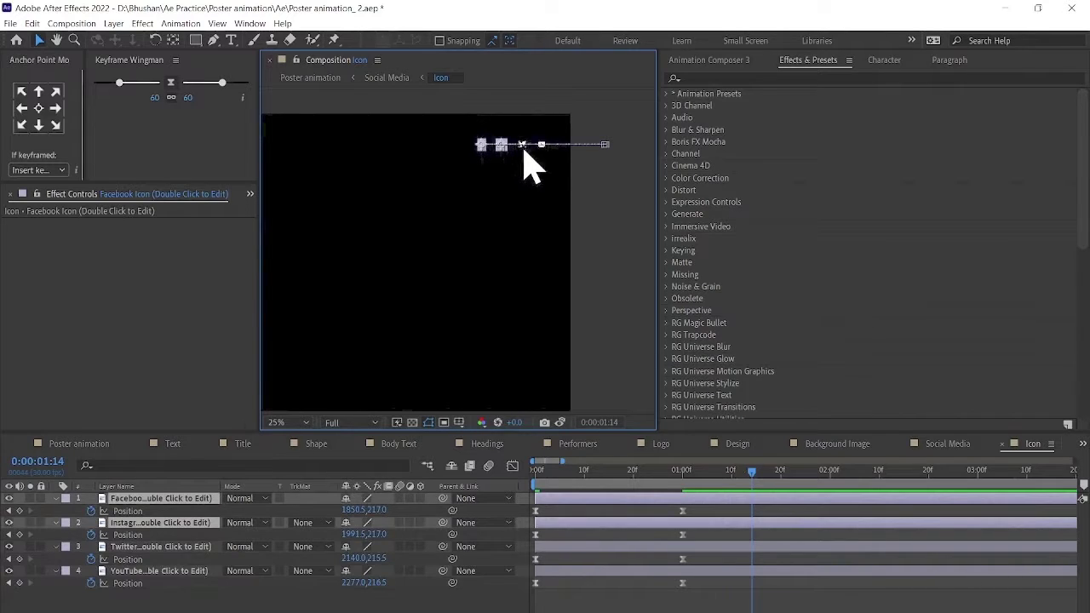
pyautogui.click(652, 498)
pyautogui.hotkey('alt', ']')
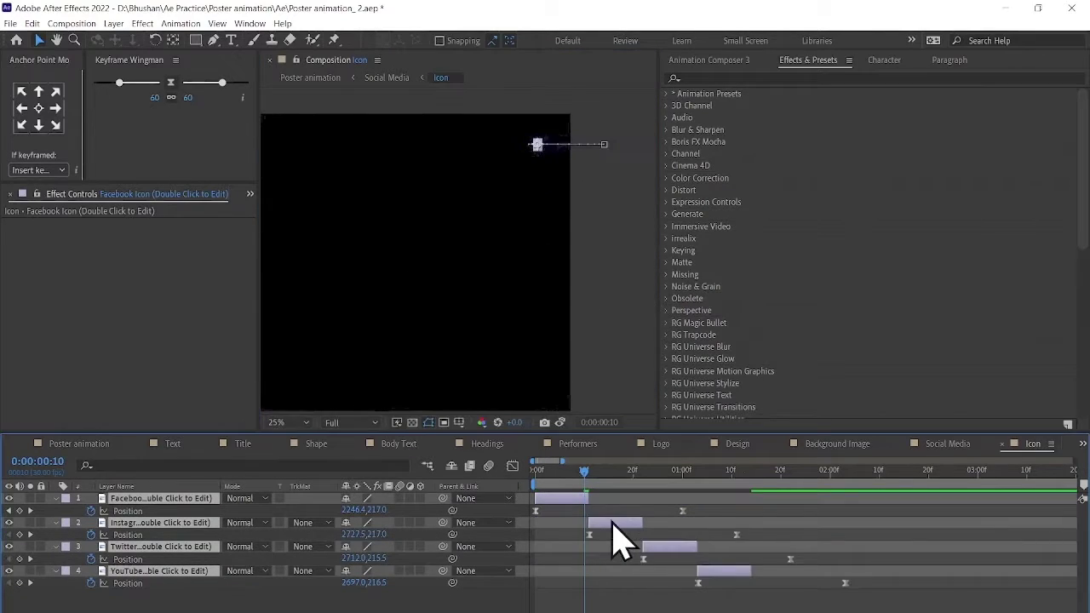
pyautogui.press('Home')
pyautogui.hotkey('ctrl', 'z')
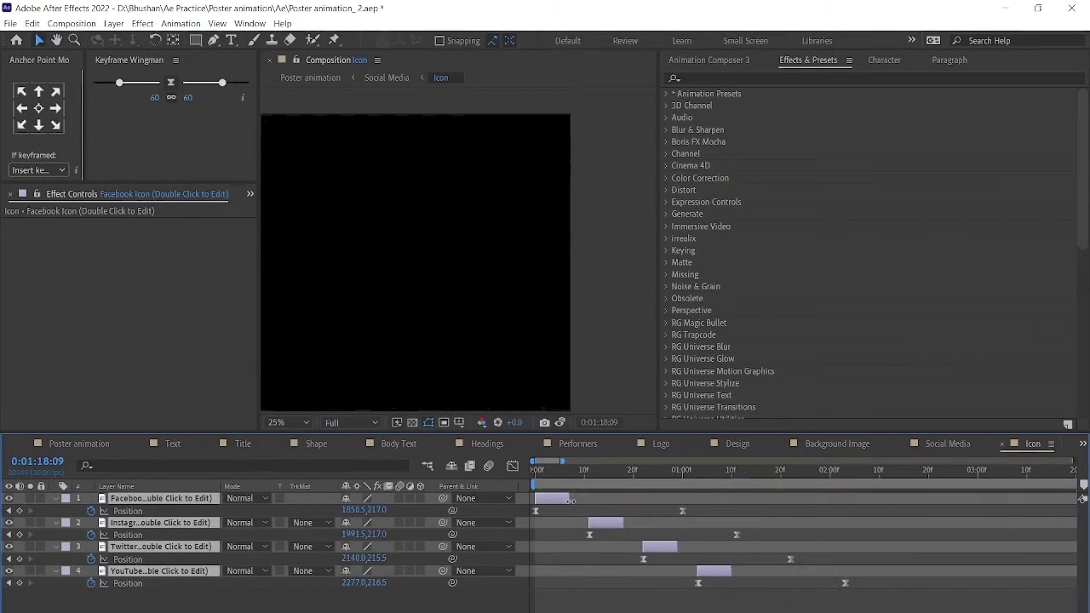
pyautogui.hotkey('ctrl', 'z')
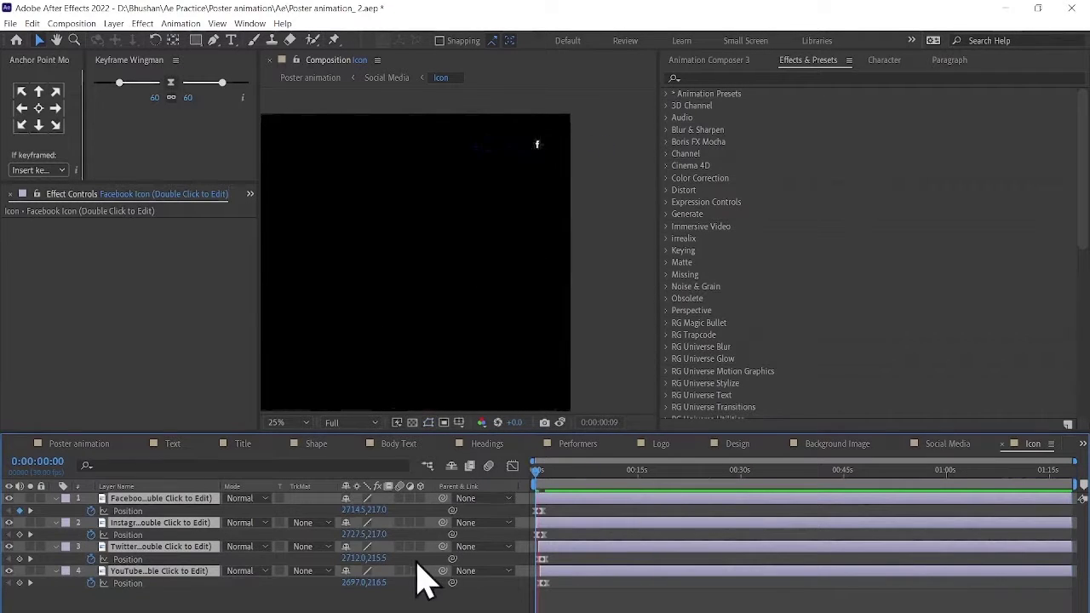
pyautogui.hotkey('ctrl', 'z')
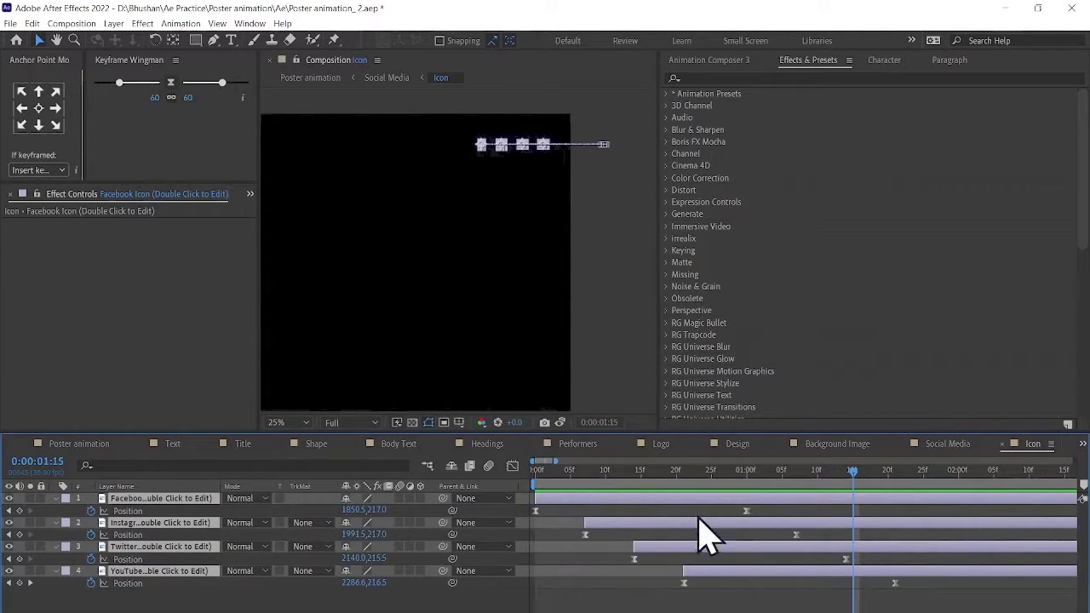
pyautogui.hotkey('ctrl', 'z')
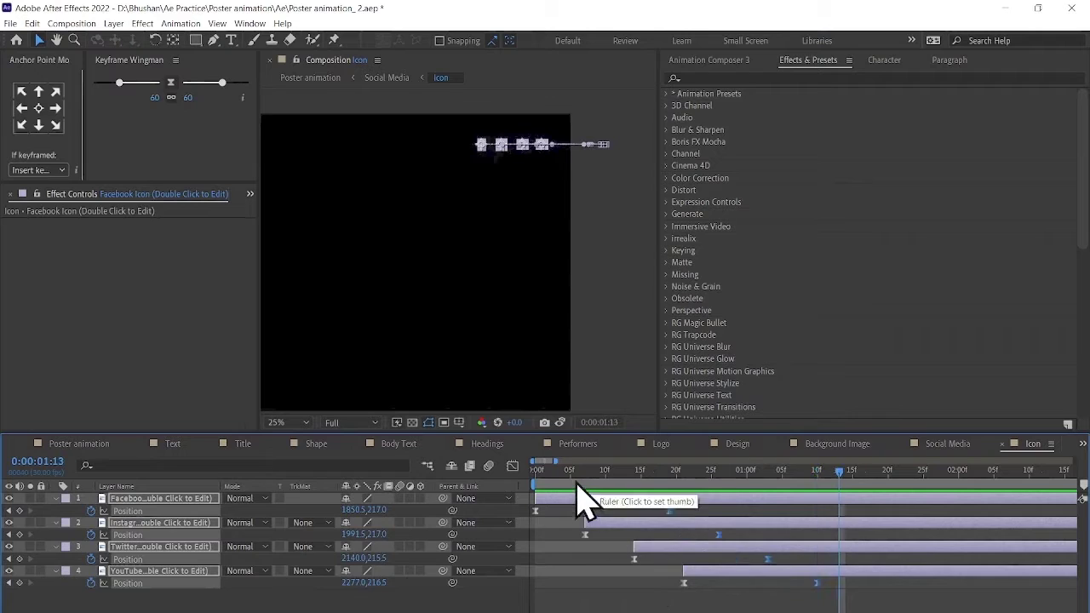
pyautogui.hotkey('ctrl', 'z')
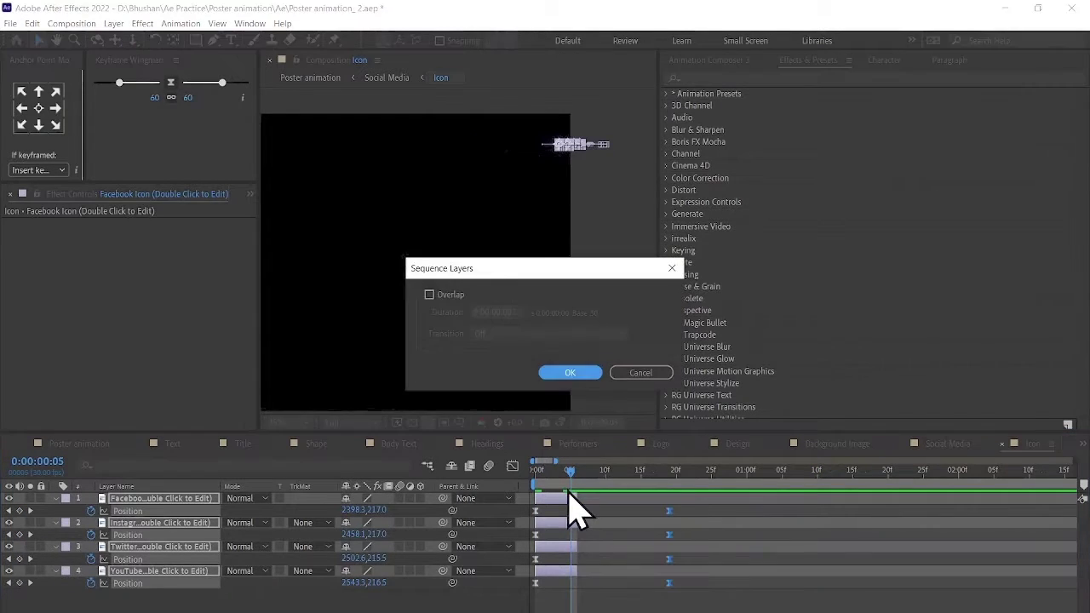
pyautogui.press('Return')
pyautogui.press('space')
pyautogui.hotkey('ctrl', 's')
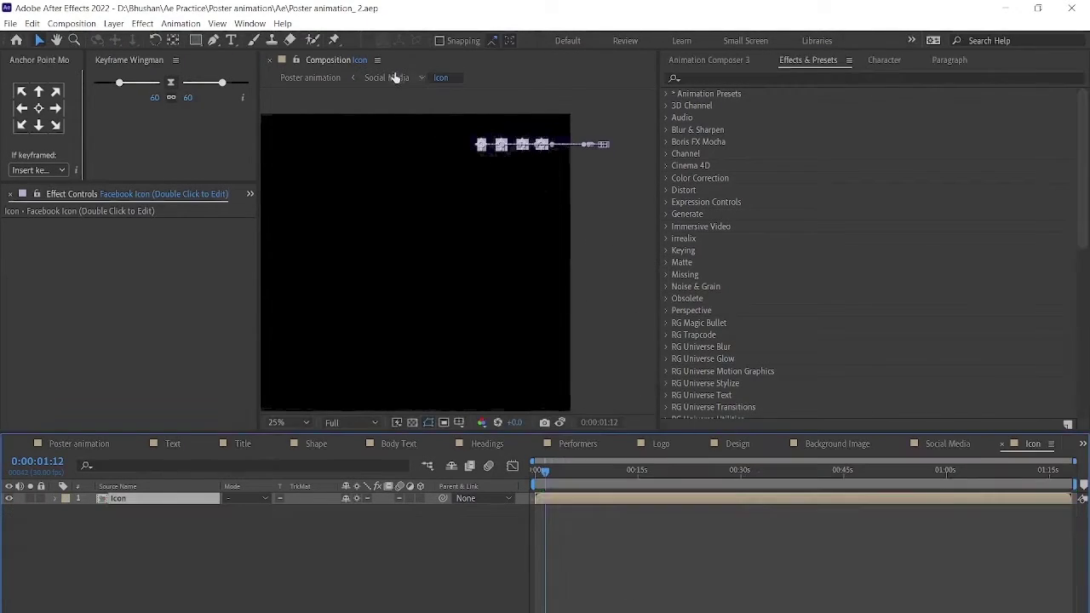
# Apply Fade Characters Together to the Presents text in Text > Logo, then return to Poster animation
pyautogui.click(386, 78)
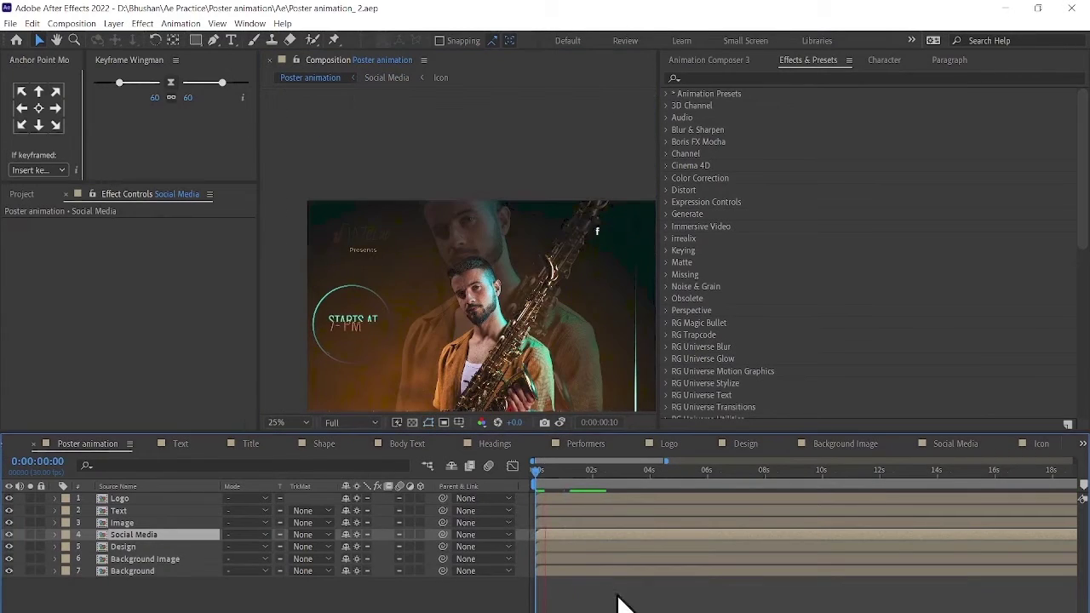
pyautogui.doubleClick(377, 272)
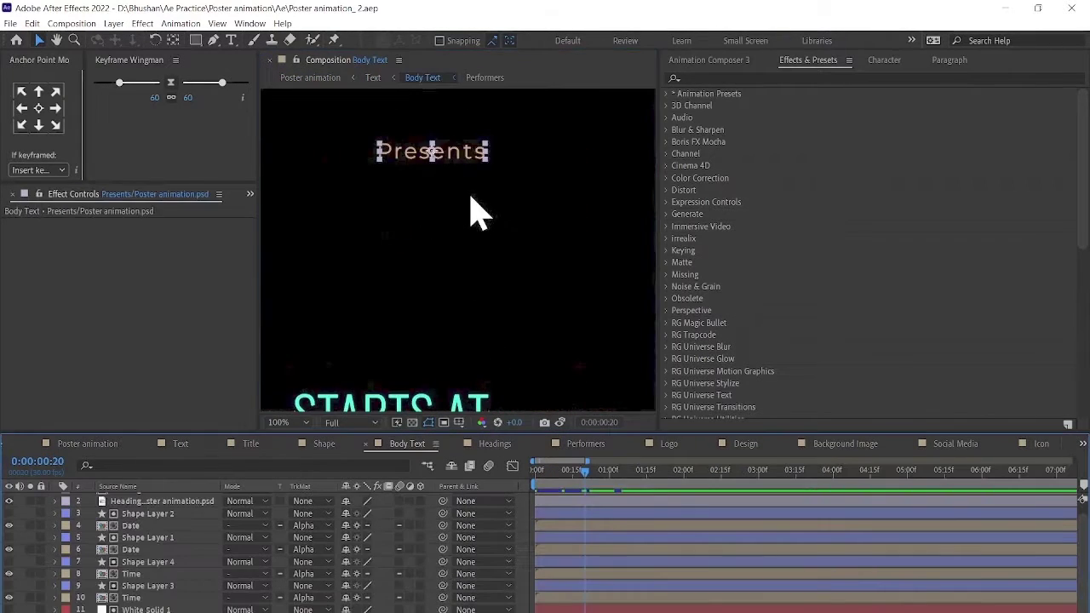
pyautogui.doubleClick(377, 252)
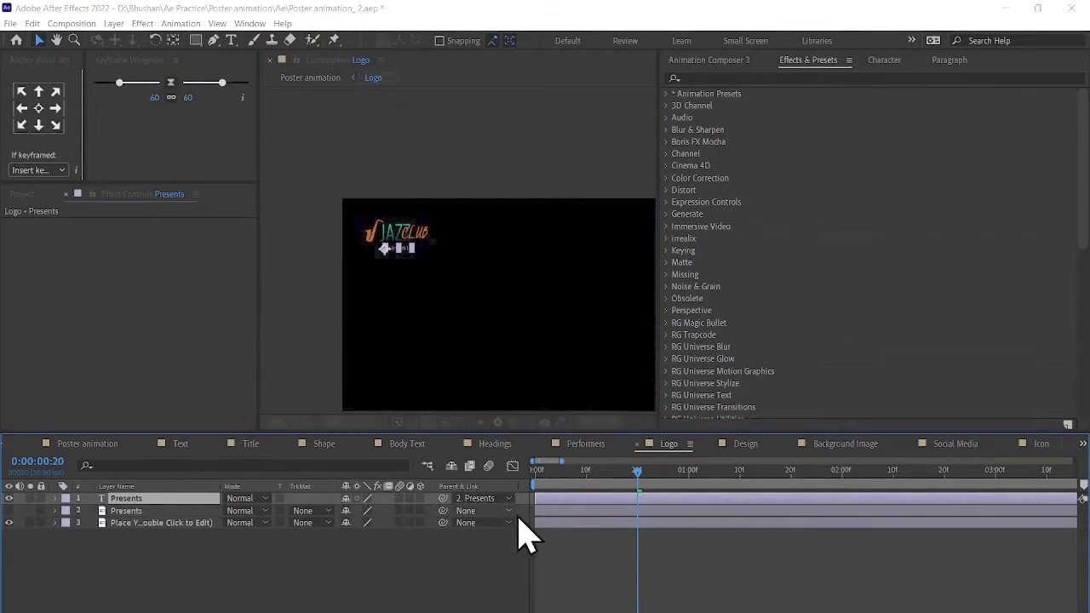
pyautogui.click(945, 414)
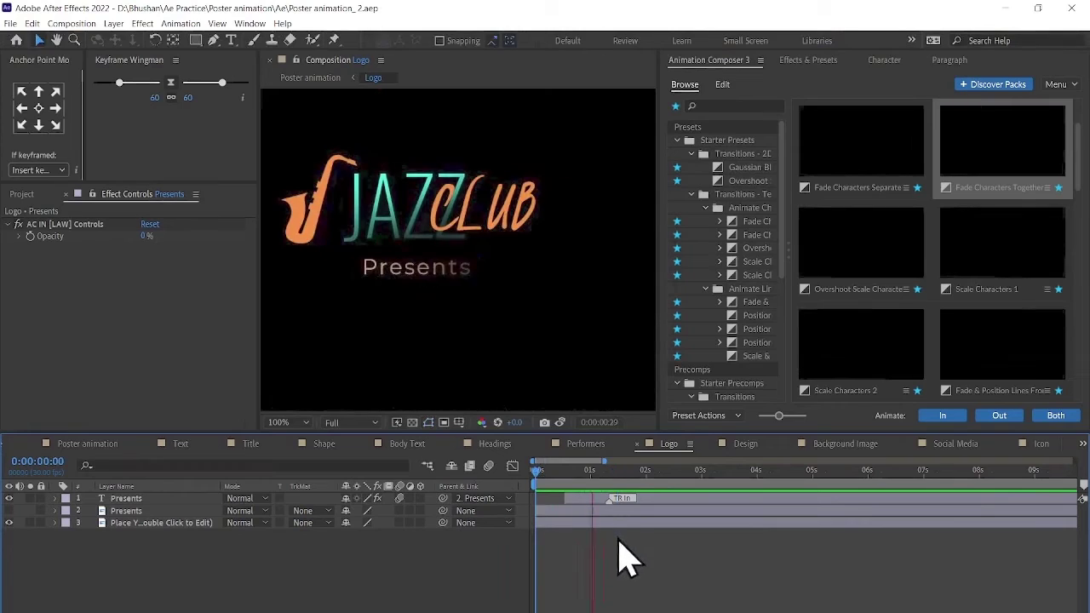
pyautogui.click(539, 499)
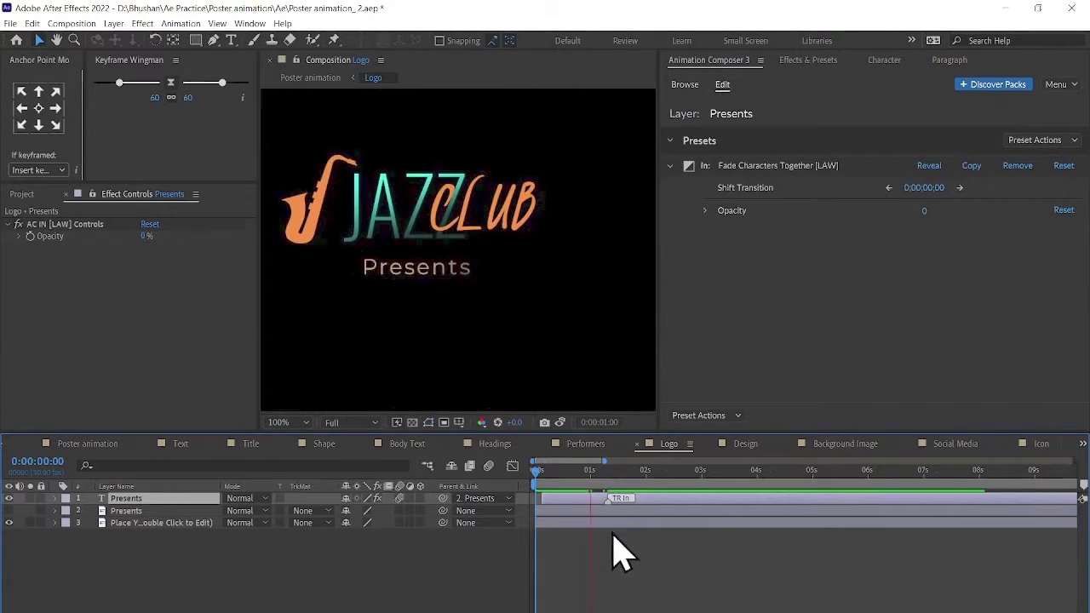
pyautogui.click(310, 78)
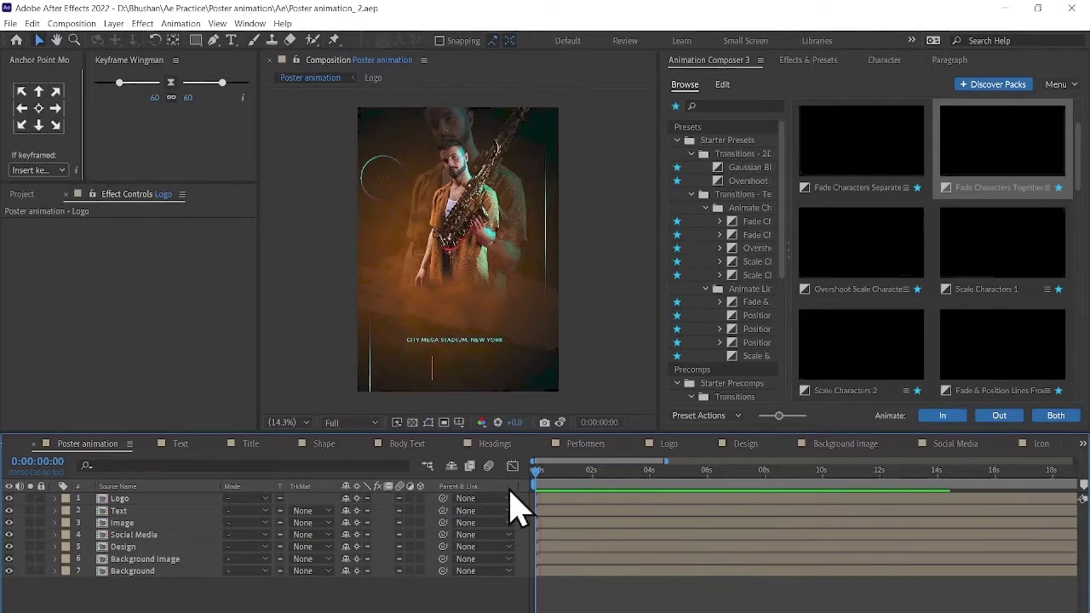
# Open the Shape 1 comp nested inside the Design precomp
pyautogui.click(400, 175)
pyautogui.click(392, 233)
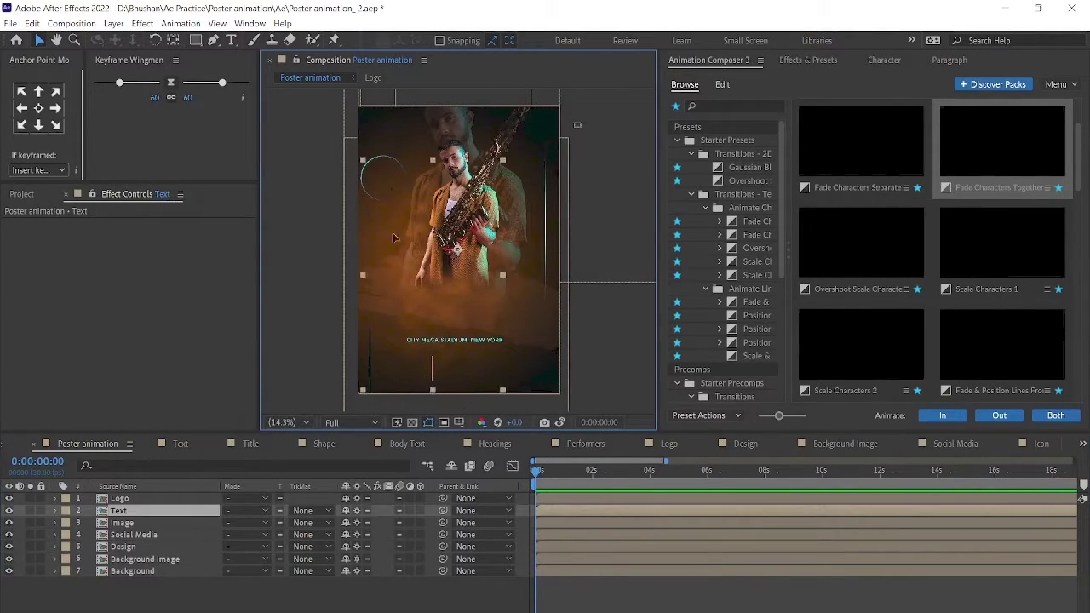
pyautogui.click(407, 290)
pyautogui.doubleClick(406, 290)
pyautogui.doubleClick(365, 316)
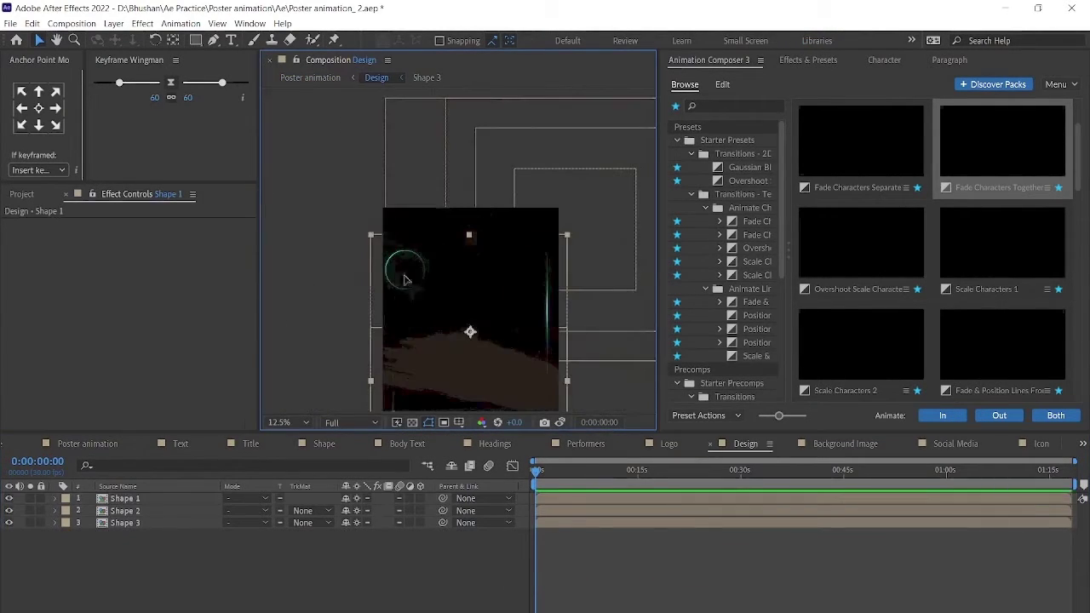
pyautogui.doubleClick(388, 182)
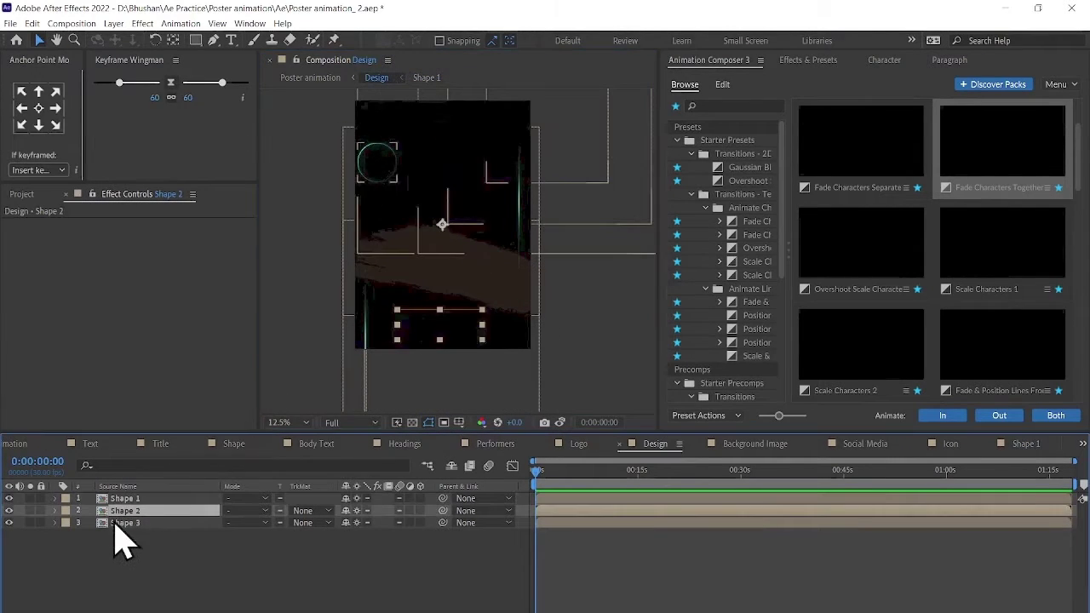
# Duplicate the third layer in Shape 1, delete the copy, and select the line layers
pyautogui.click(536, 336)
pyautogui.scroll(1, 537, 336)
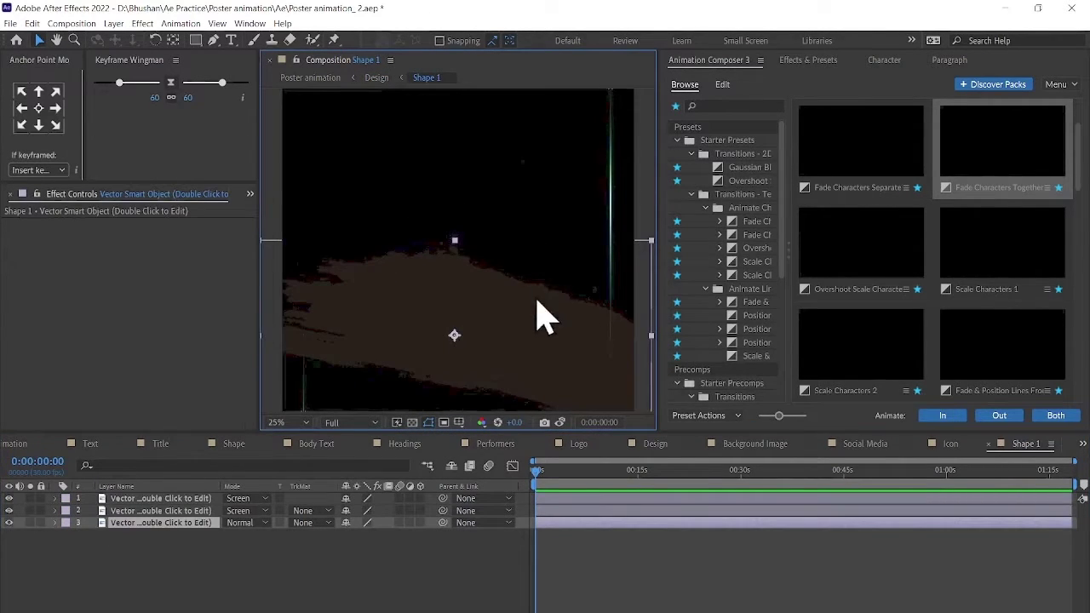
pyautogui.scroll(-1, 433, 333)
pyautogui.scroll(1, 477, 301)
pyautogui.scroll(-1, 498, 267)
pyautogui.hotkey('ctrl', 'd')
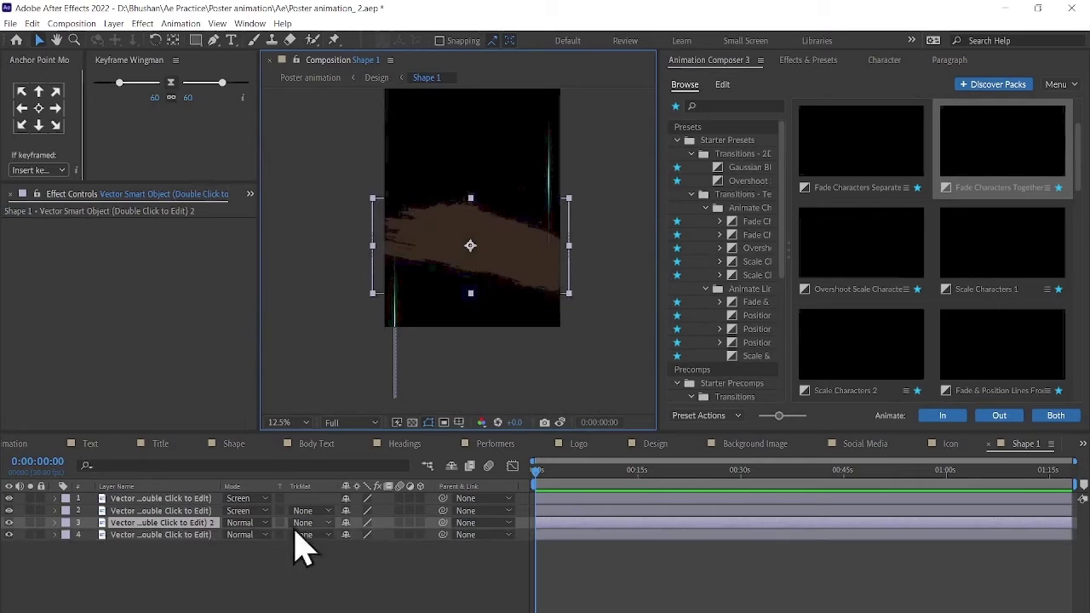
pyautogui.press('Delete')
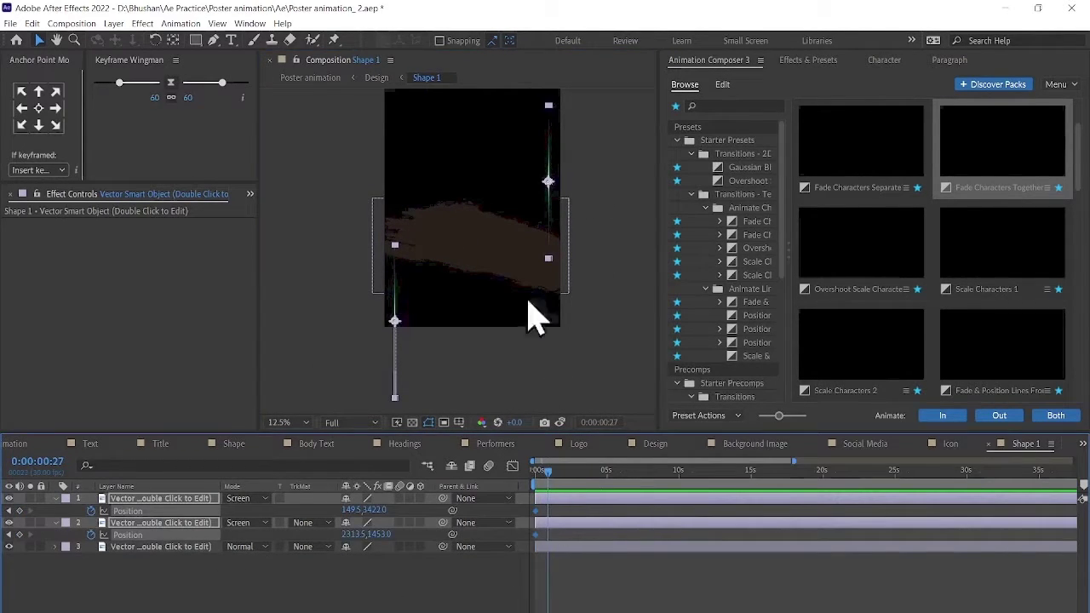
pyautogui.click(554, 164)
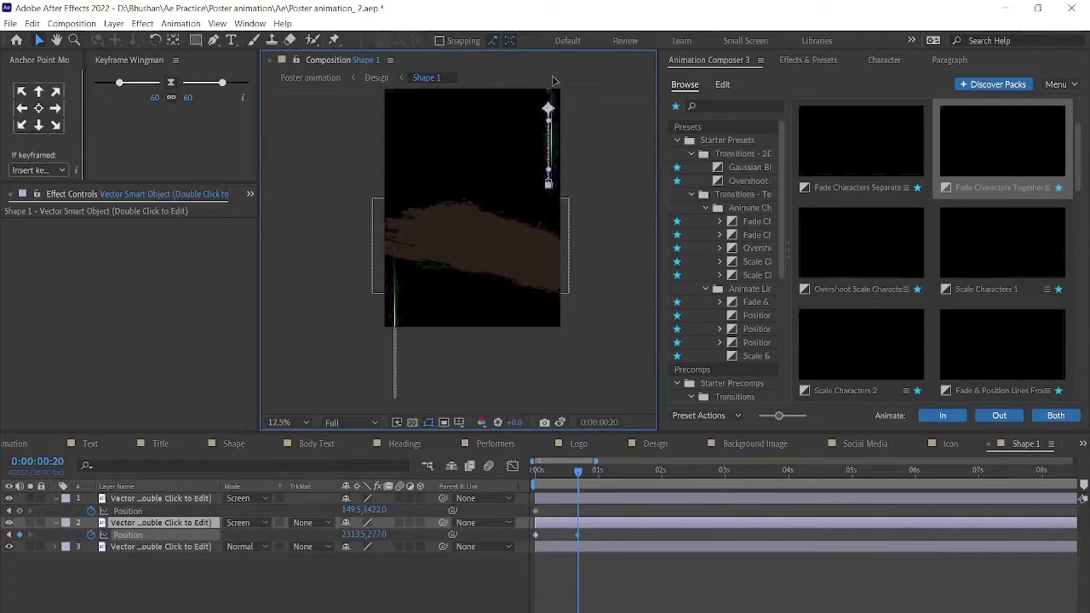
pyautogui.hotkey('ctrl', 'z')
# Retime both line layers' position keyframes and reshape their speed curve in the Graph Editor
pyautogui.click(395, 385)
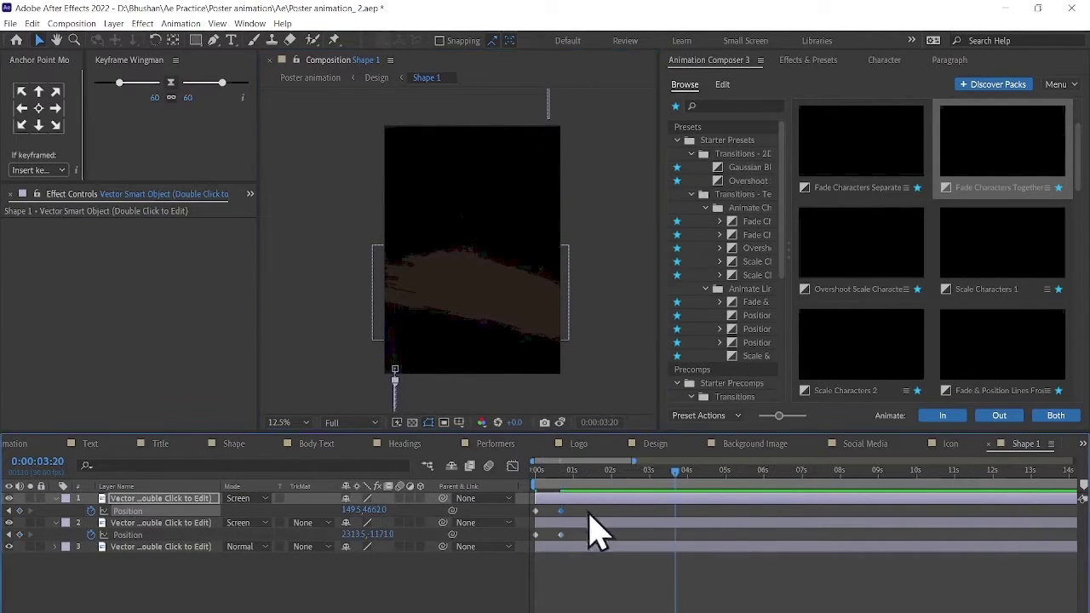
pyautogui.click(604, 586)
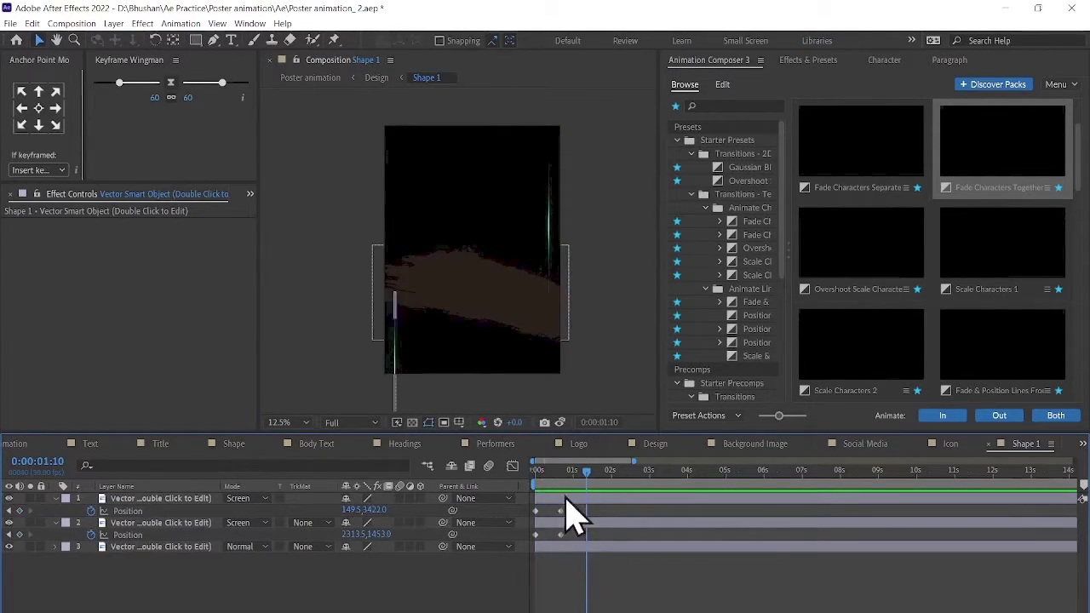
pyautogui.moveTo(523, 542); pyautogui.dragTo(571, 503)
pyautogui.click(572, 247)
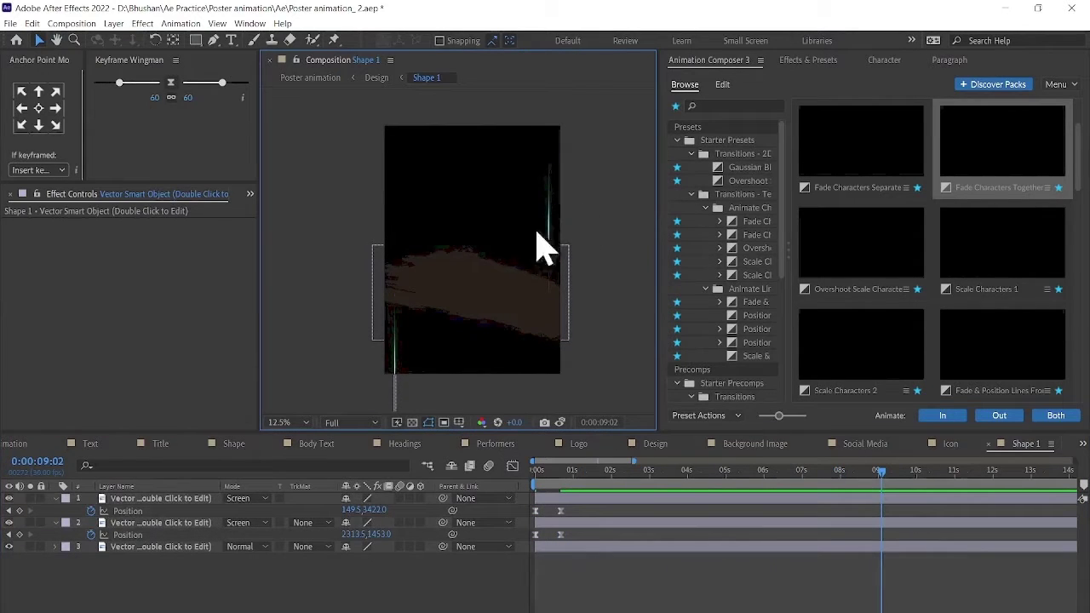
pyautogui.click(548, 247)
pyautogui.click(396, 381)
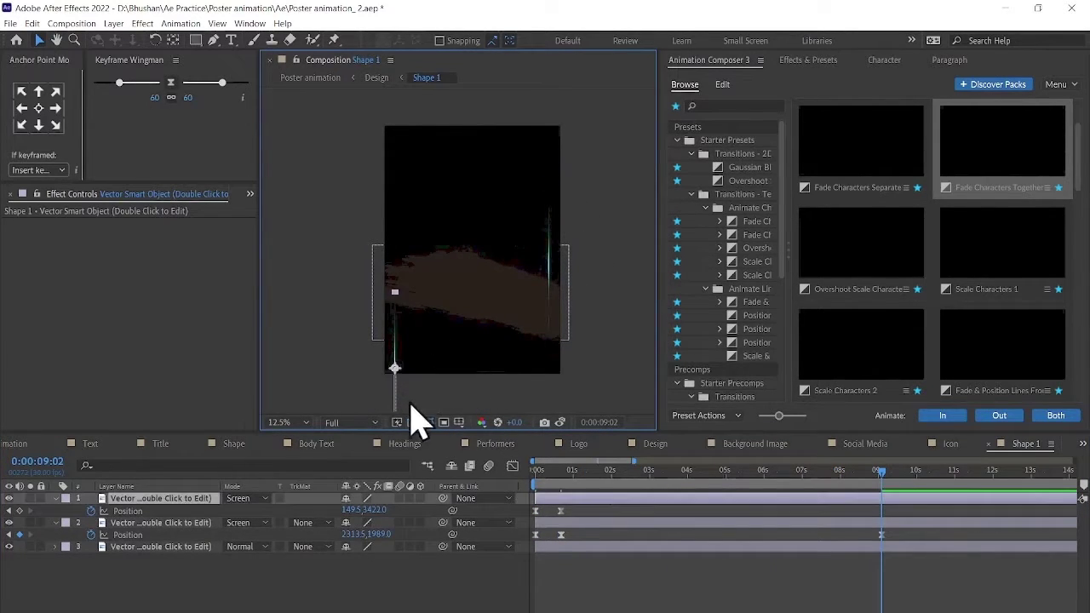
pyautogui.press('Home')
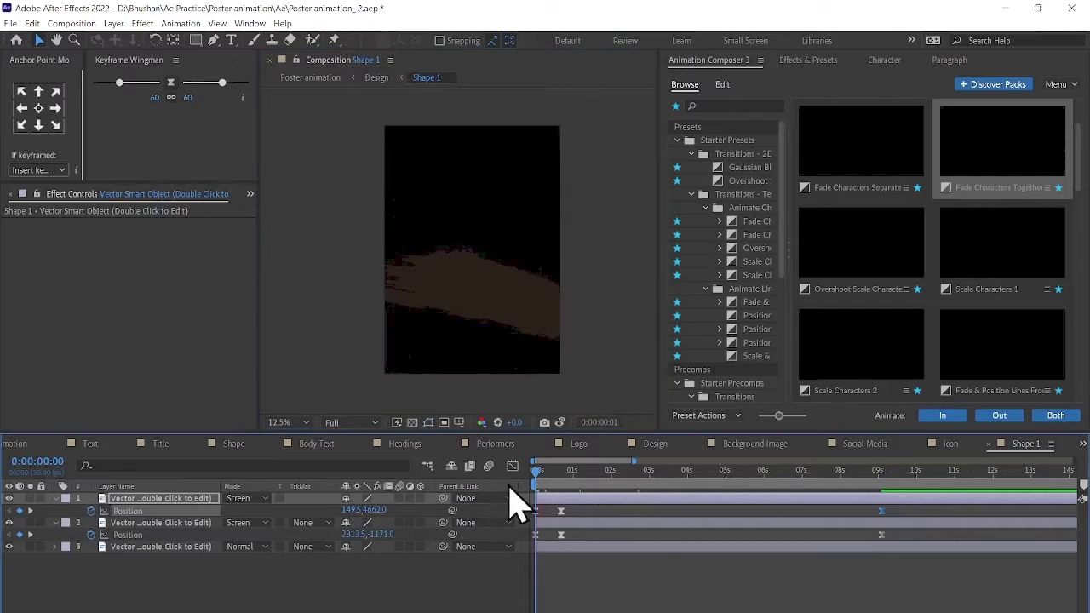
pyautogui.click(513, 466)
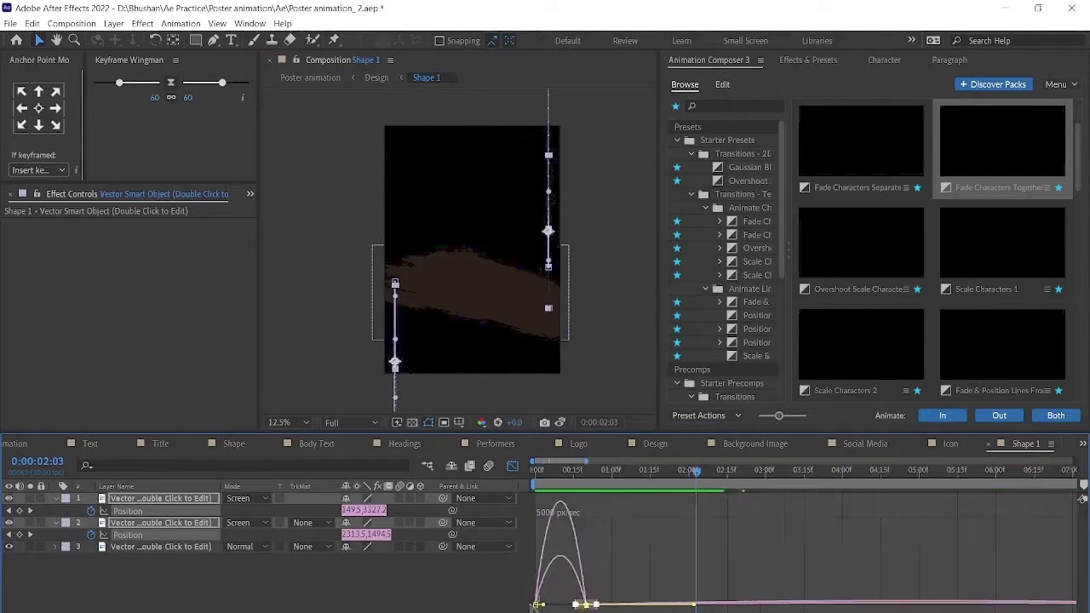
pyautogui.moveTo(884, 606); pyautogui.dragTo(609, 604)
pyautogui.hotkey('shift', 'F3')
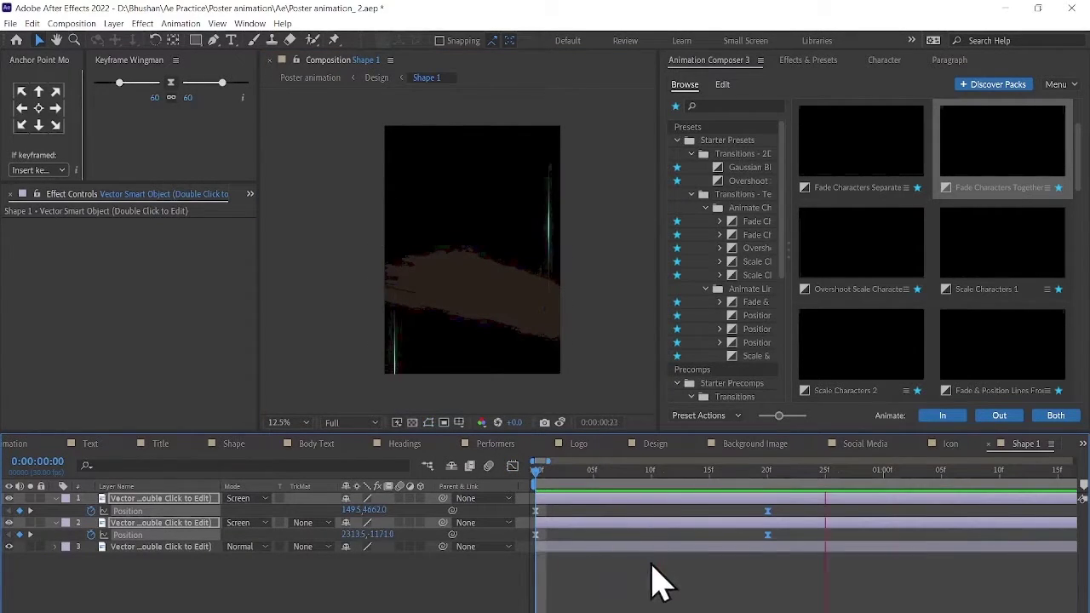
pyautogui.press('space')
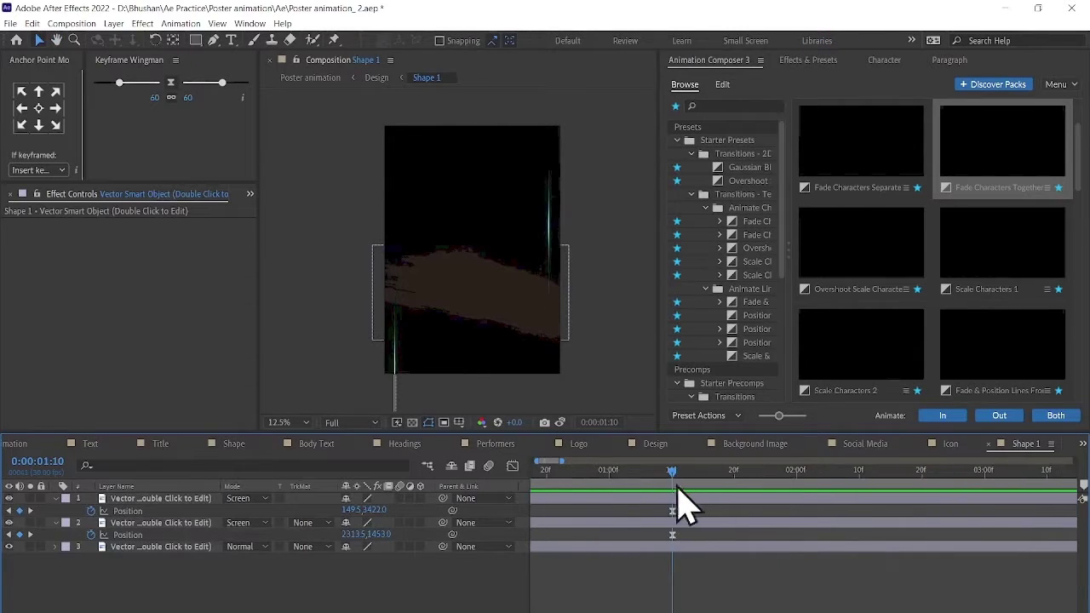
# Zoom the timeline to frame level and inspect the line layers' position keyframe options
pyautogui.click(604, 495)
pyautogui.press('=')
pyautogui.rightClick(601, 511)
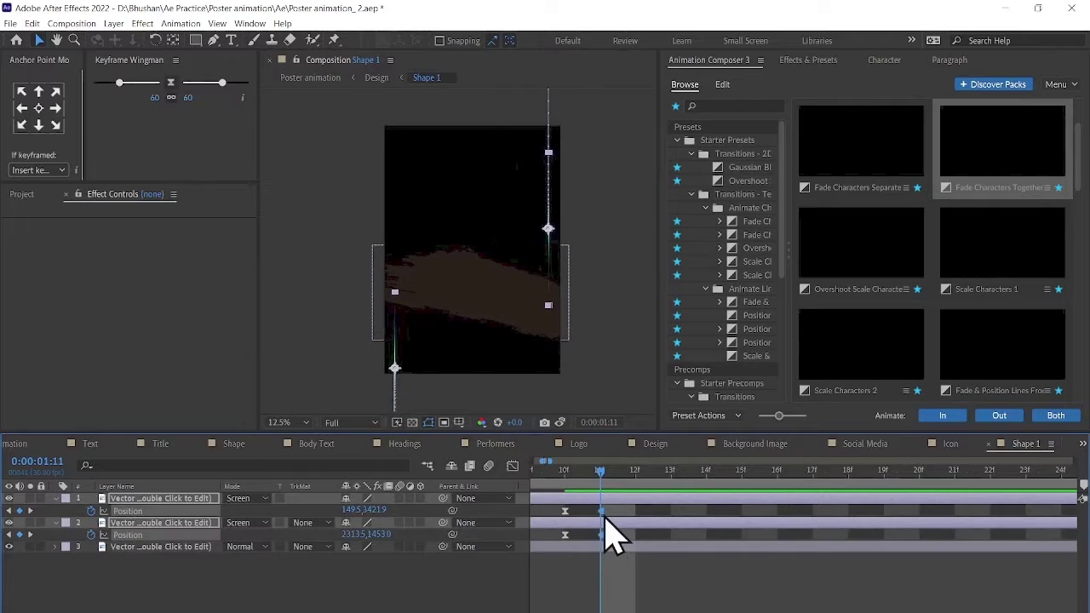
pyautogui.rightClick(601, 531)
pyautogui.click(606, 545)
pyautogui.rightClick(603, 549)
pyautogui.click(605, 533)
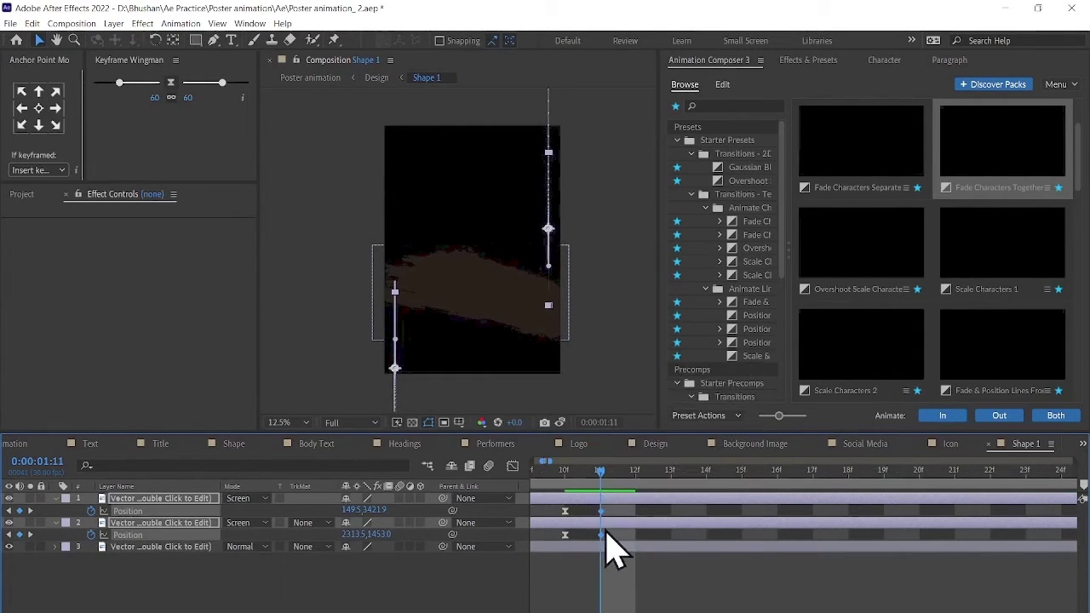
pyautogui.rightClick(601, 535)
pyautogui.moveTo(698, 503)
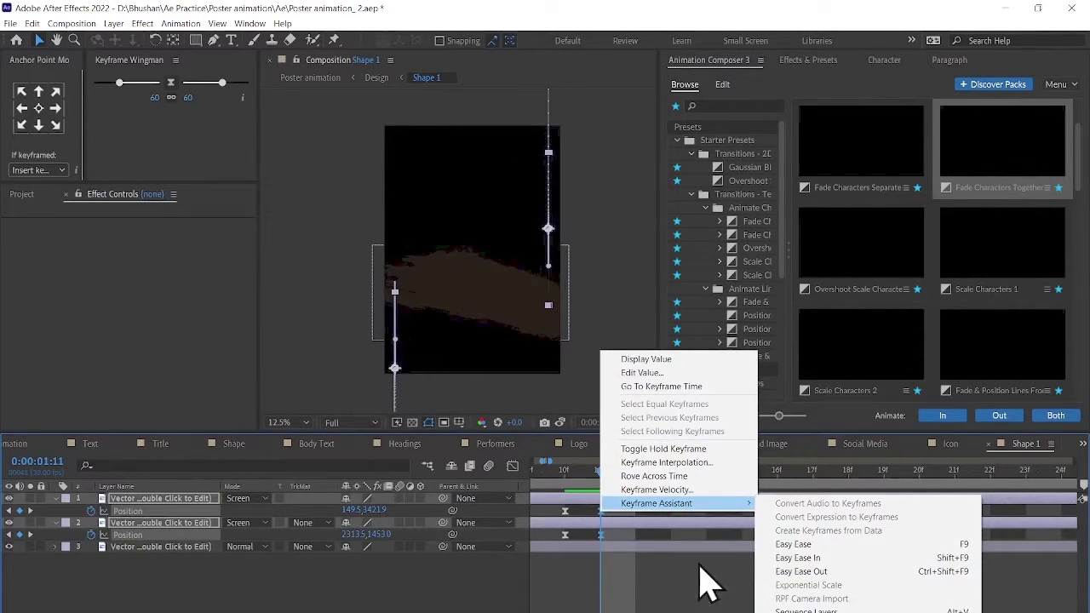
pyautogui.click(593, 595)
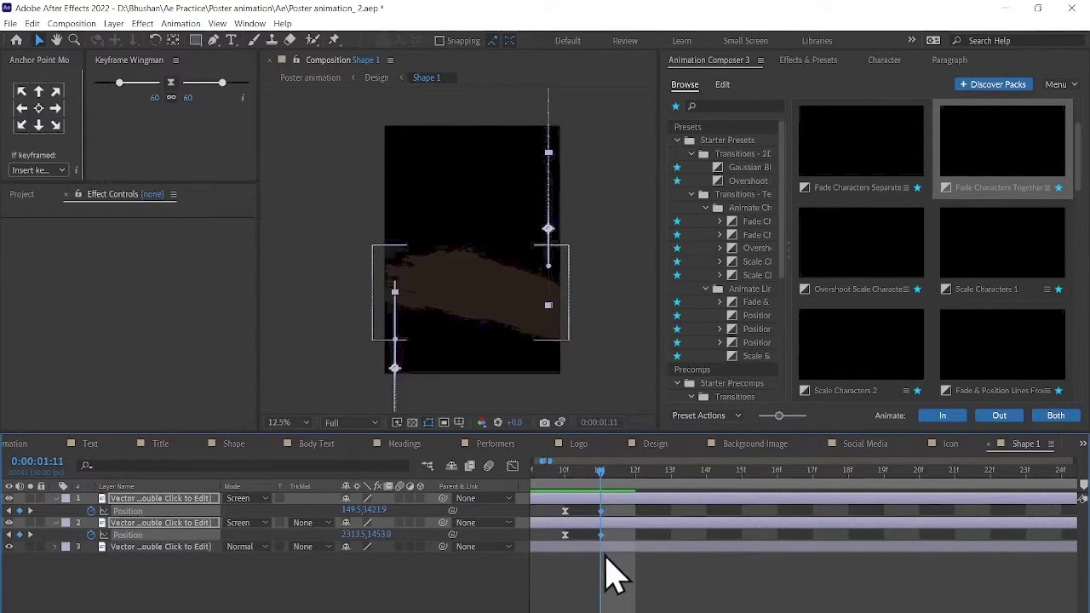
# Set the line layers' position keyframes to Linear temporal and spatial interpolation
pyautogui.rightClick(601, 511)
pyautogui.click(633, 433)
pyautogui.click(588, 266)
pyautogui.click(557, 299)
pyautogui.click(587, 308)
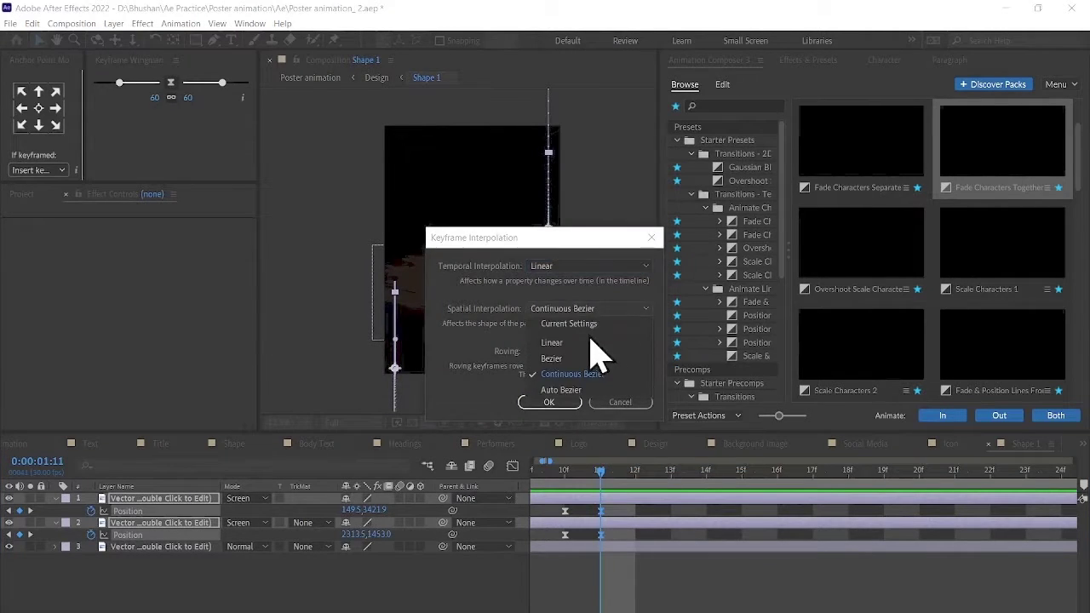
pyautogui.click(552, 342)
pyautogui.click(549, 402)
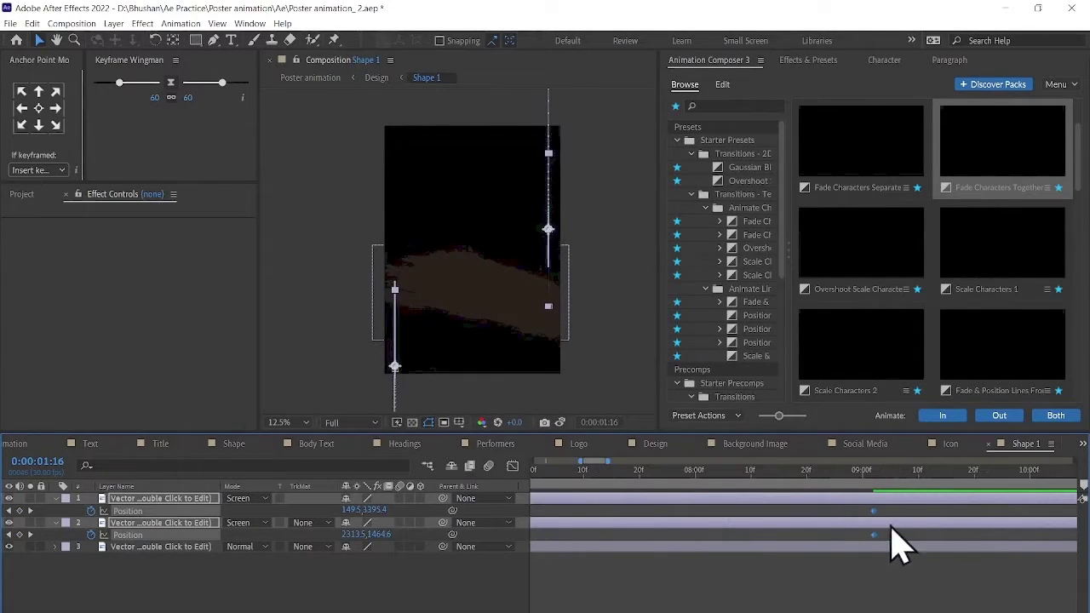
pyautogui.rightClick(872, 534)
pyautogui.click(960, 474)
pyautogui.click(567, 389)
pyautogui.rightClick(932, 536)
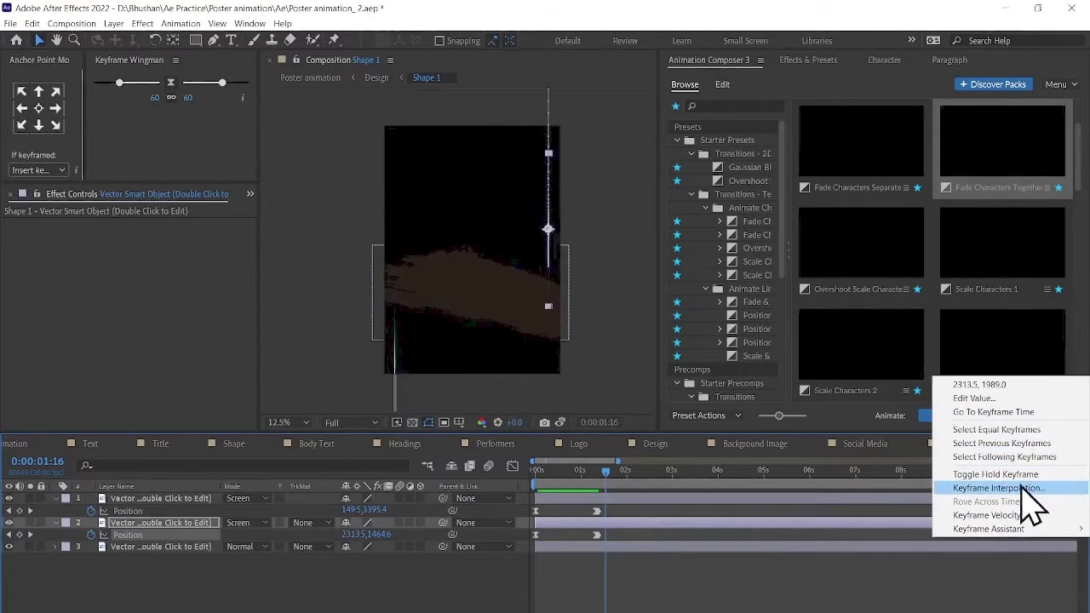
pyautogui.click(615, 502)
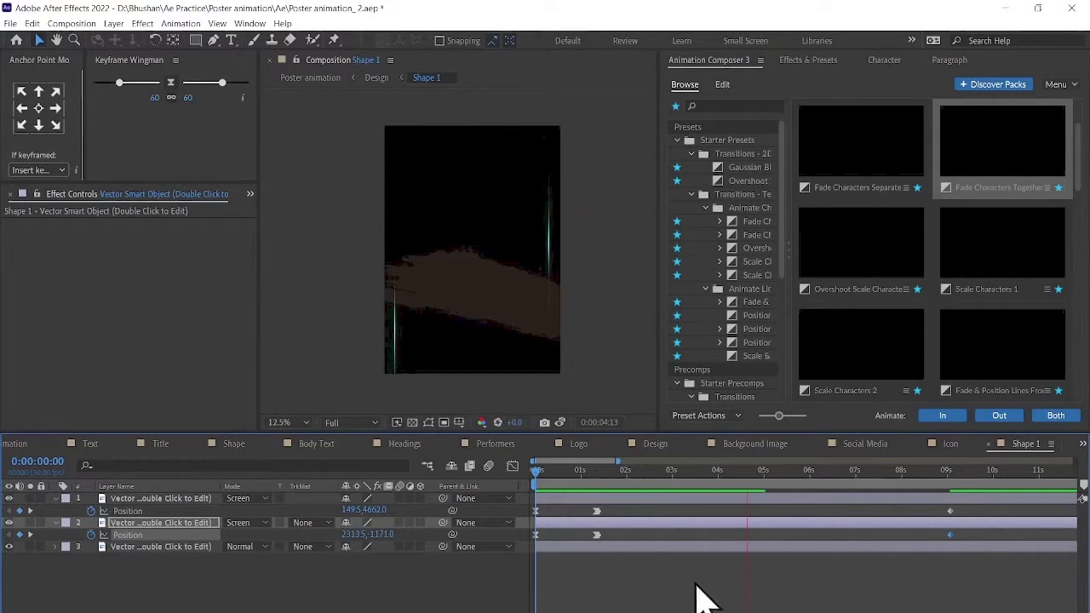
# Apply the BM SI TN user preset to the brush layer
pyautogui.click(564, 308)
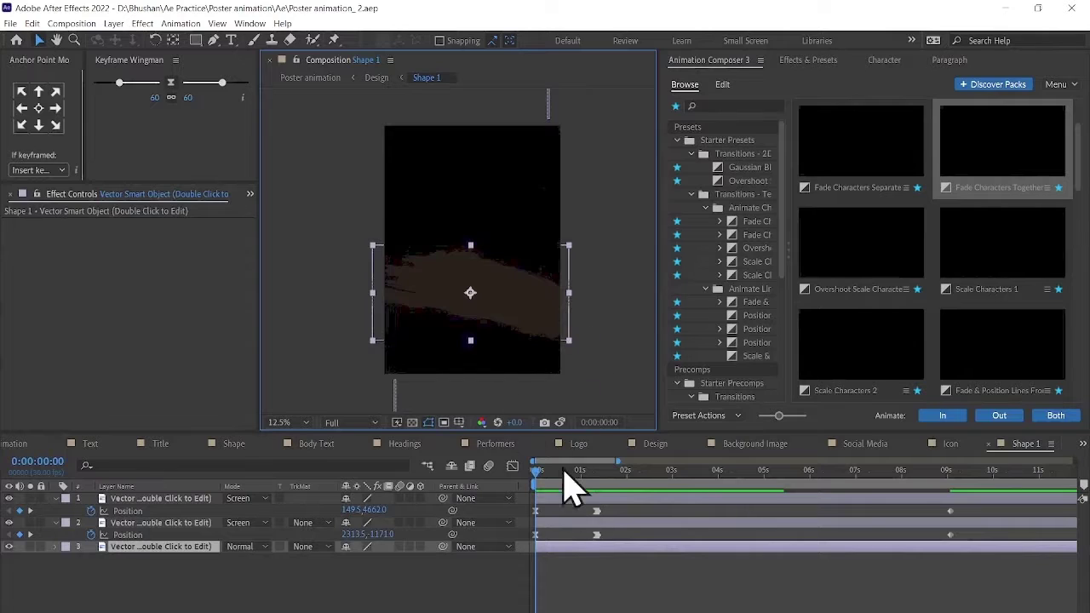
pyautogui.click(808, 60)
pyautogui.click(678, 117)
pyautogui.doubleClick(727, 153)
# Preview, return to Poster animation, and open the Shape 3 precomp inside Design
pyautogui.press('space')
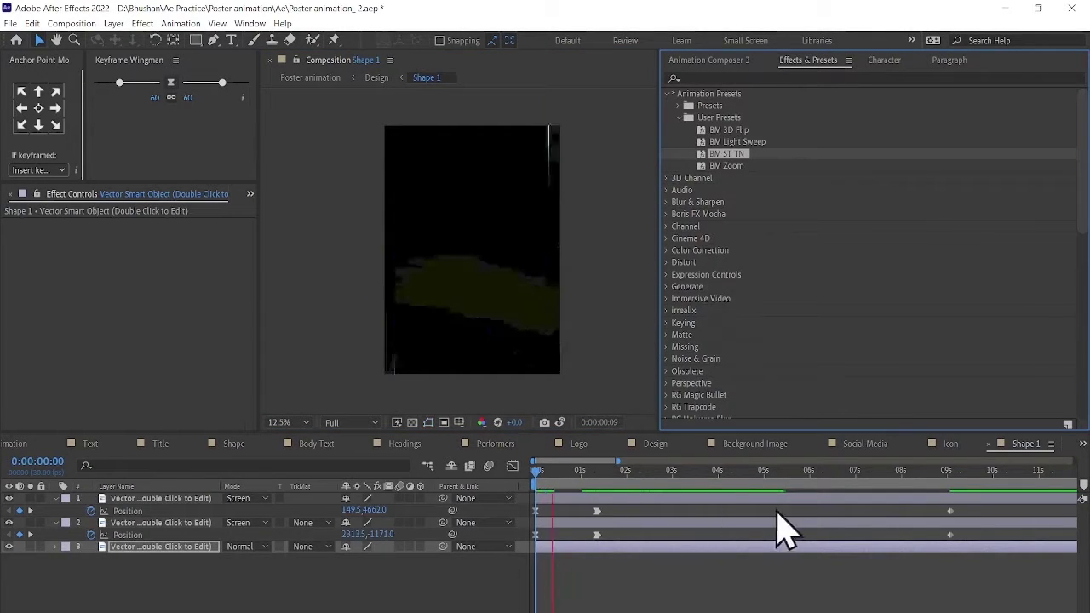
pyautogui.click(319, 79)
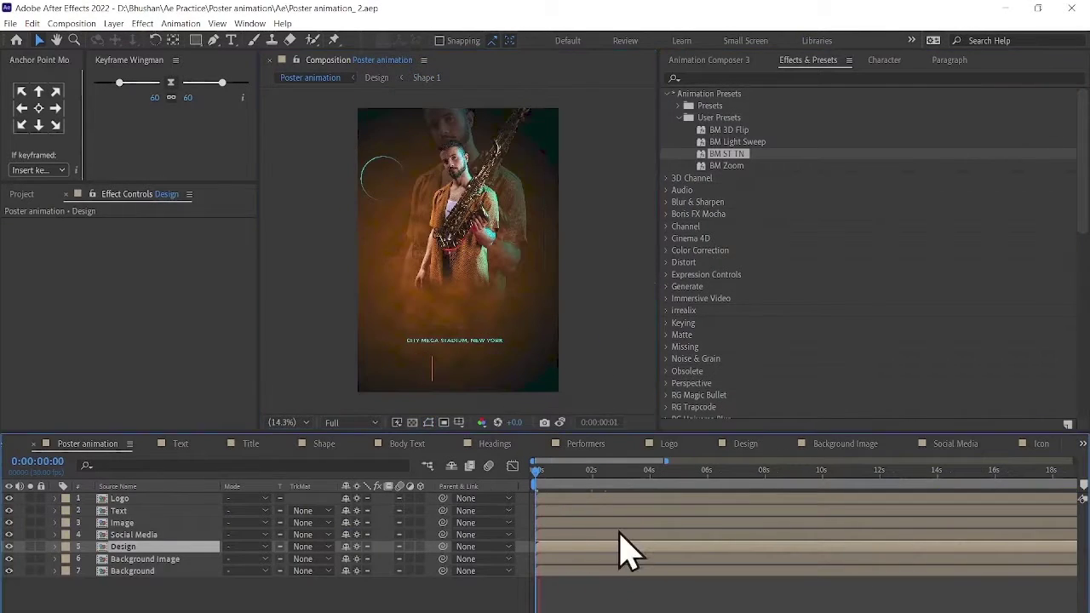
pyautogui.press('space')
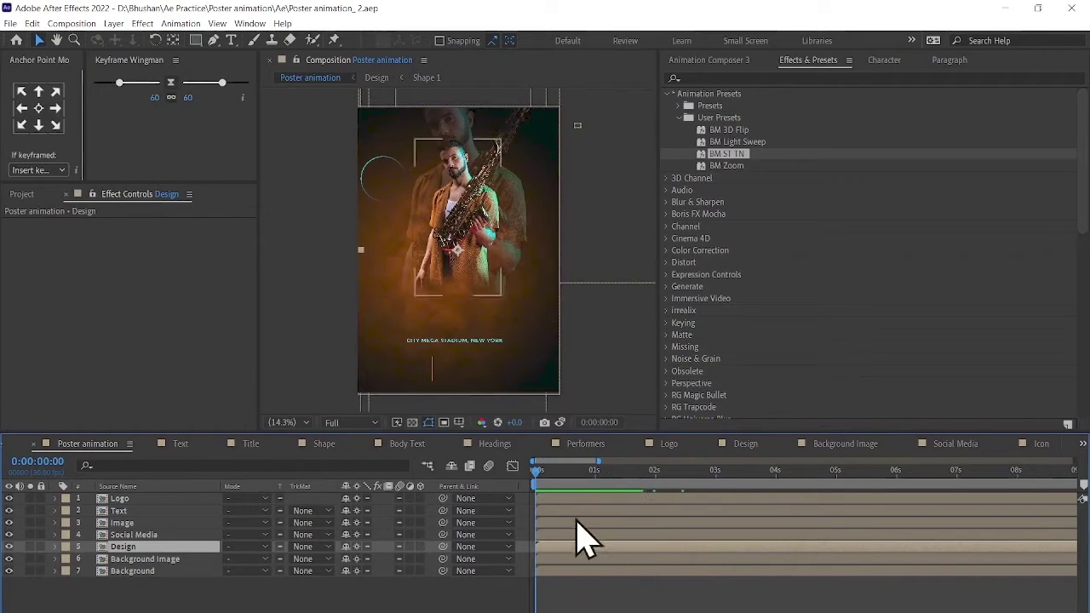
pyautogui.doubleClick(383, 175)
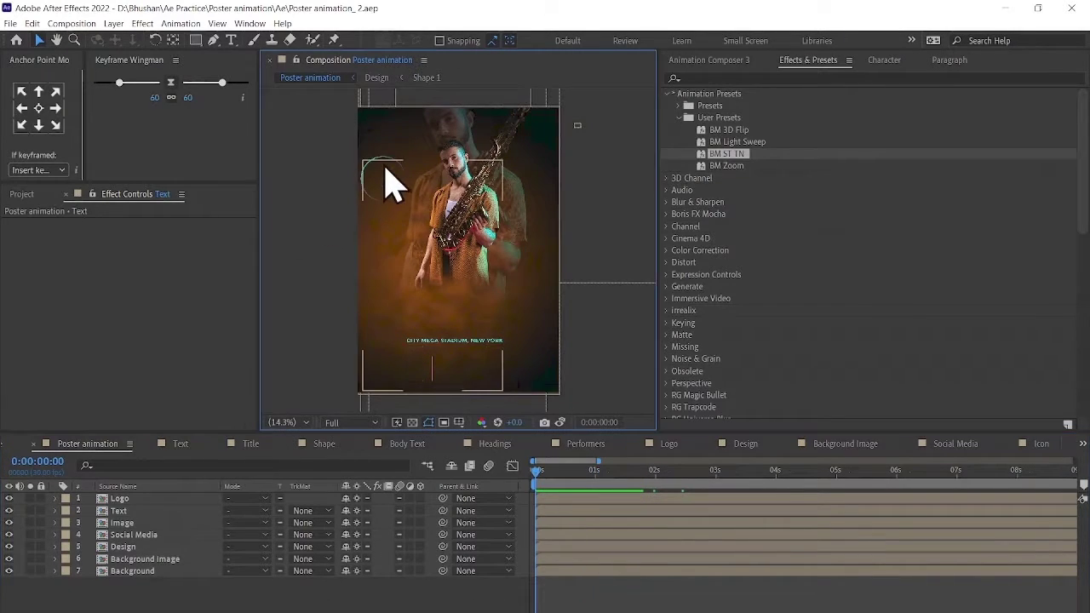
pyautogui.doubleClick(151, 512)
pyautogui.click(195, 451)
pyautogui.doubleClick(421, 243)
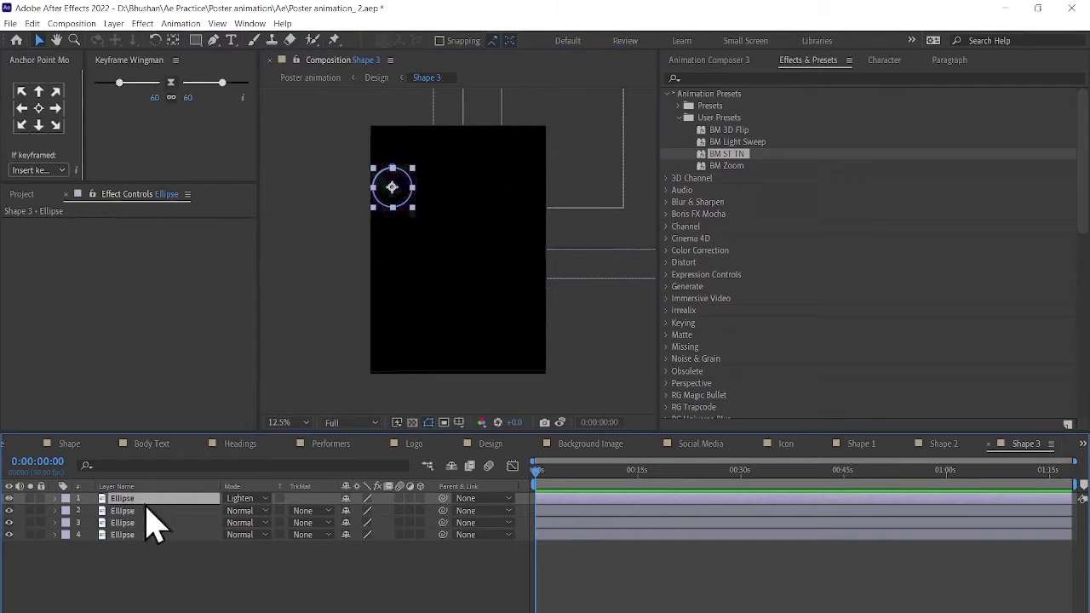
# Add a time*30 expression to the top Ellipse layer's Rotation
pyautogui.press('r')
pyautogui.keyDown('alt'); pyautogui.click(91, 510); pyautogui.keyUp('alt')
pyautogui.write('time*30')
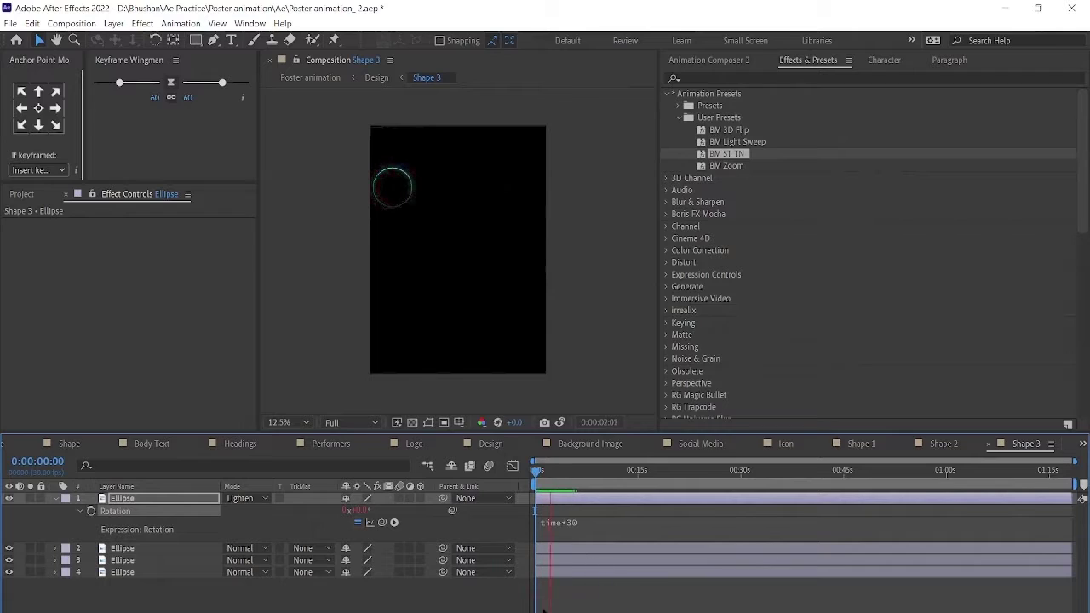
pyautogui.click(596, 528)
pyautogui.write('100')
pyautogui.click(534, 501)
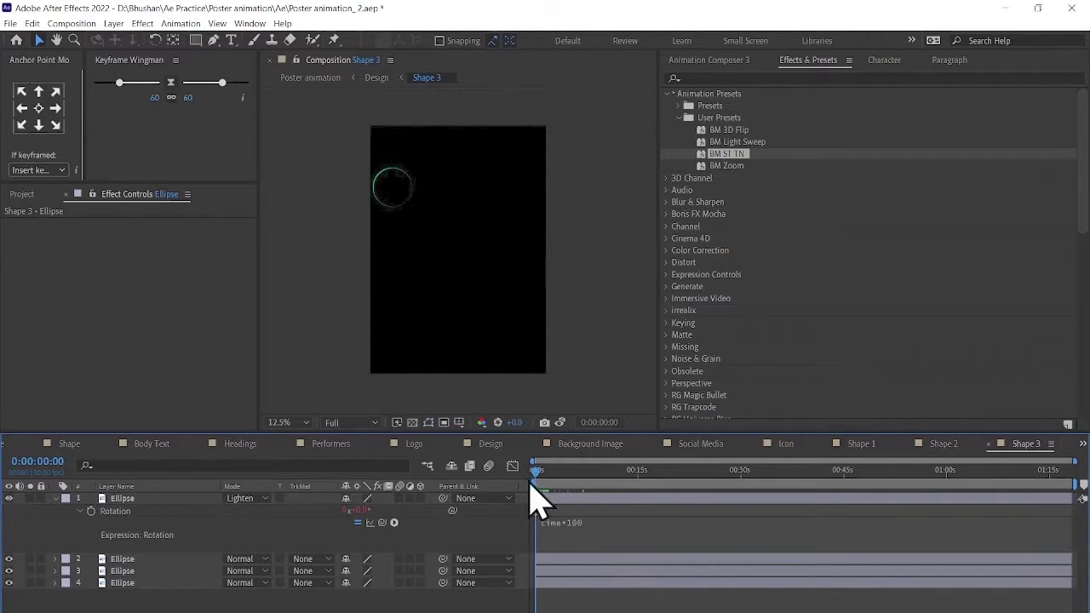
# Preview the spinning circle, collapse the Ellipse layer, and go back to the Design comp
pyautogui.press('space')
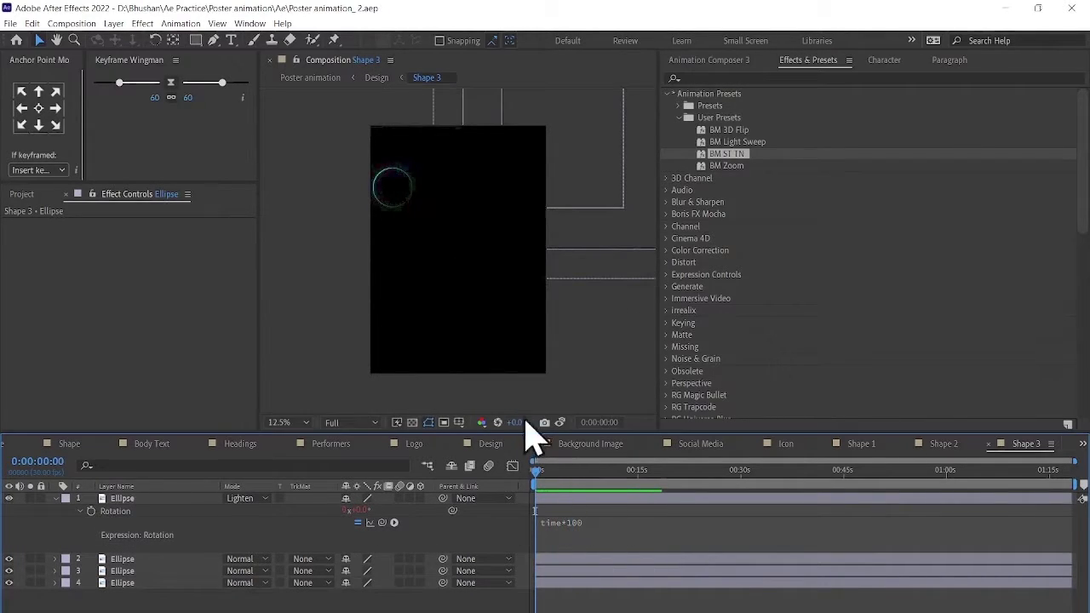
pyautogui.click(536, 500)
pyautogui.click(678, 535)
pyautogui.press('space')
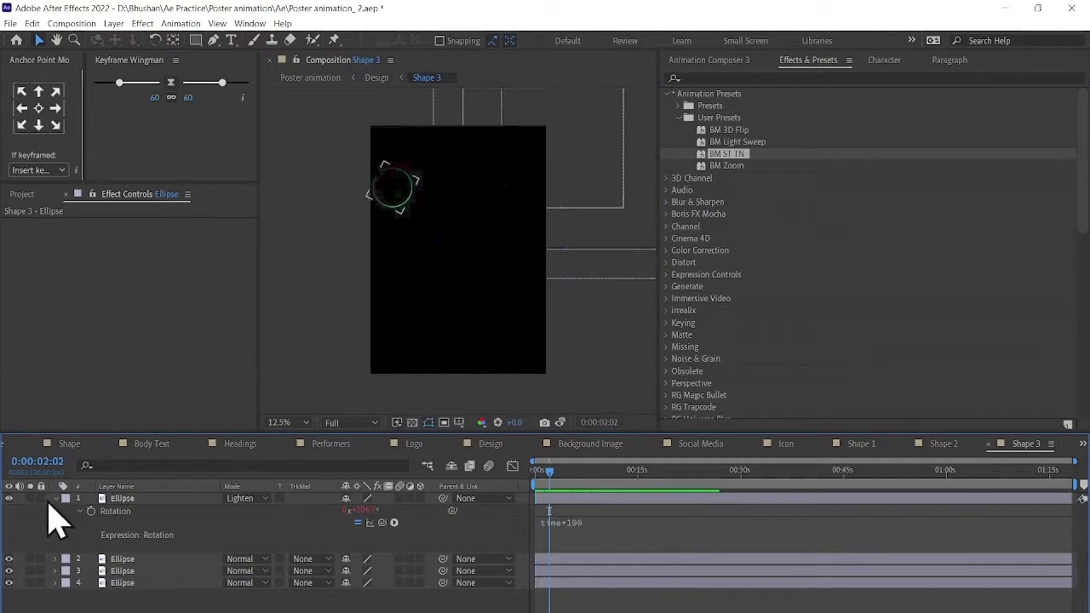
pyautogui.click(52, 499)
pyautogui.click(376, 77)
# Give Shape 2's two Line layers an Overshoot Scale intro with 1 bounce, preview it, and return to Design
pyautogui.press('space')
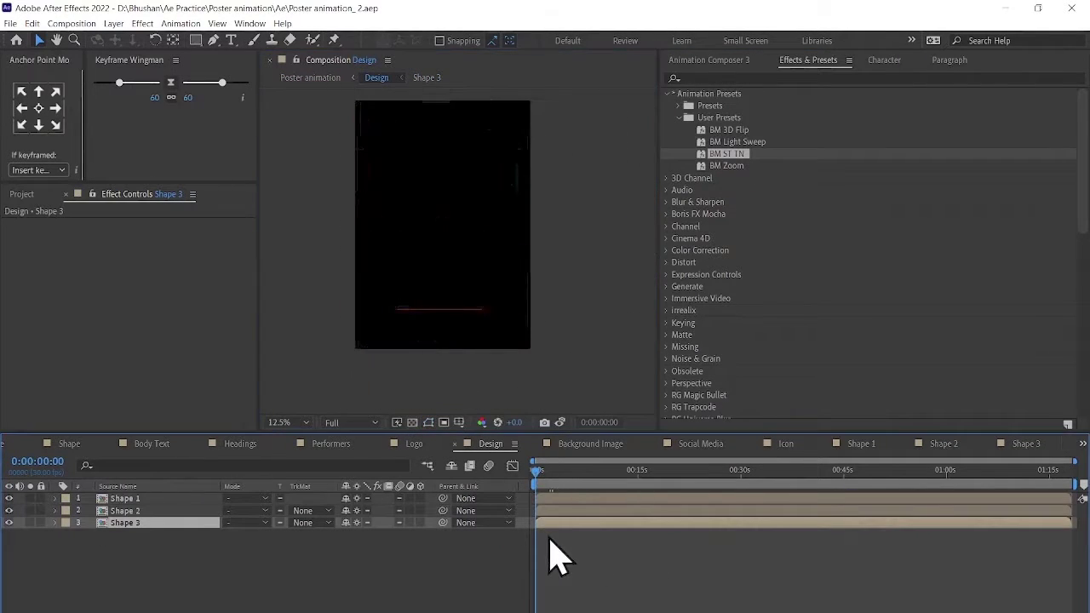
pyautogui.doubleClick(150, 510)
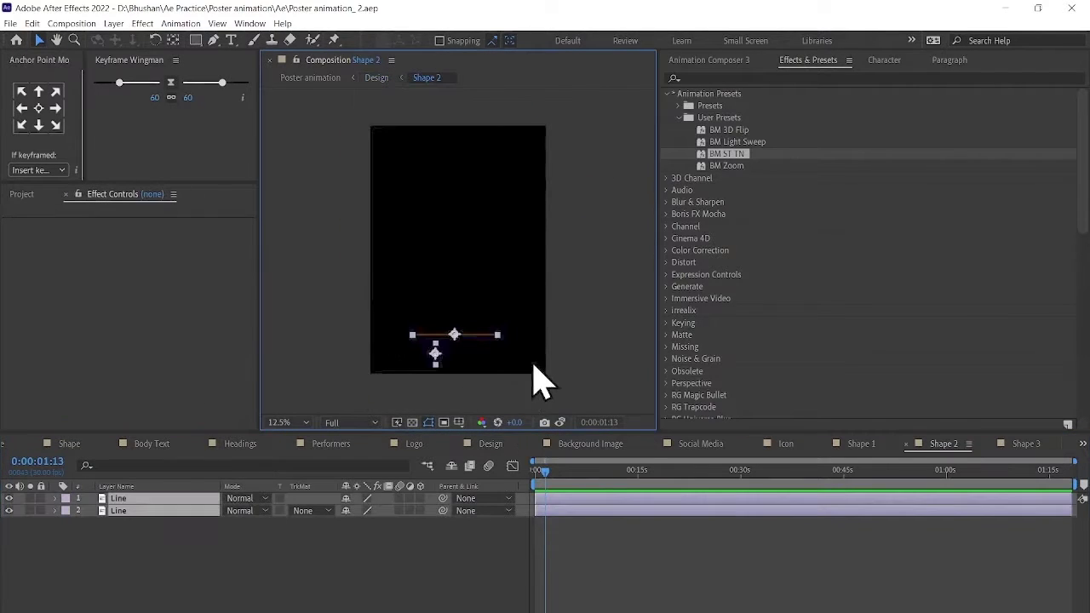
pyautogui.scroll(1, 451, 396)
pyautogui.click(742, 61)
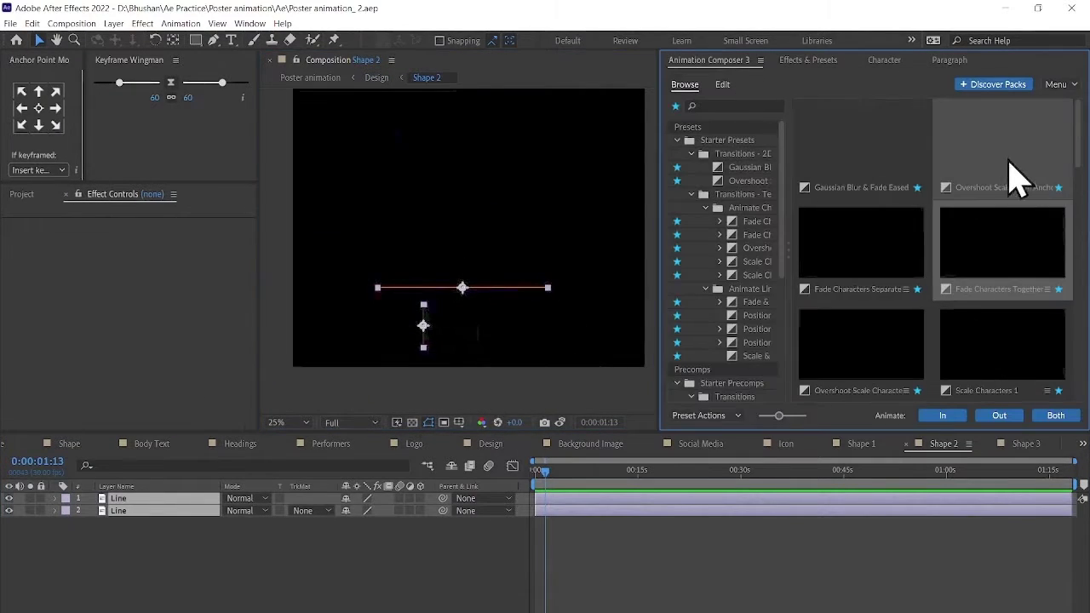
pyautogui.click(941, 415)
pyautogui.scroll(5, 584, 519)
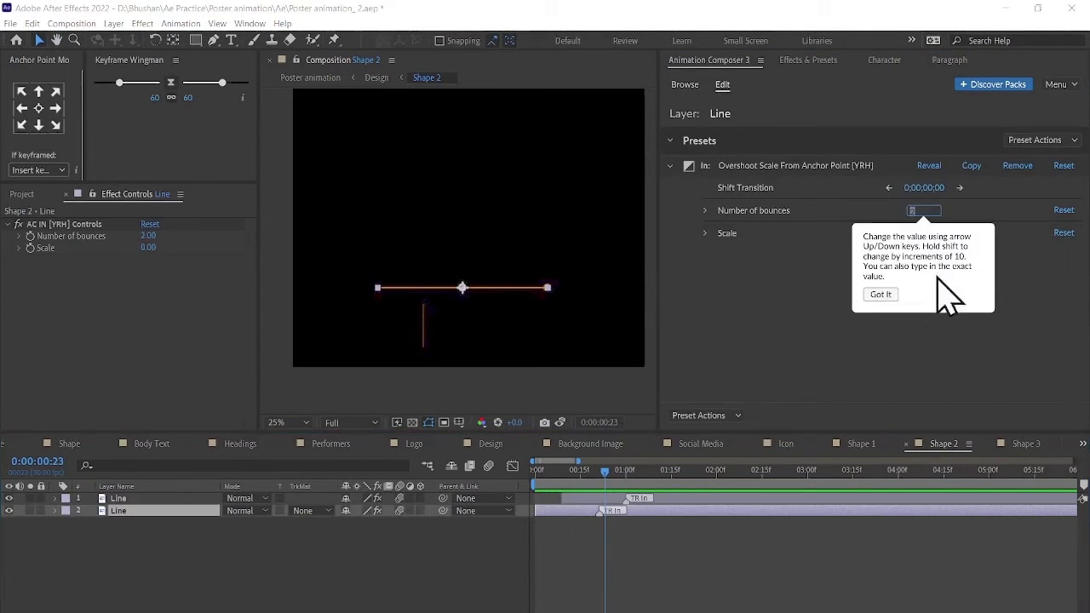
pyautogui.press('space')
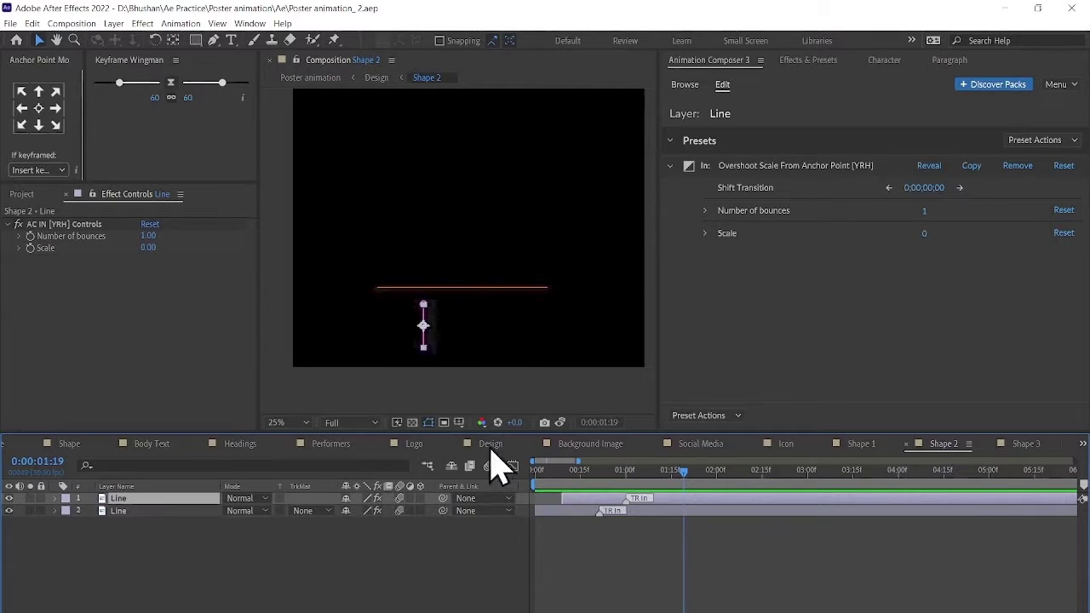
pyautogui.click(578, 486)
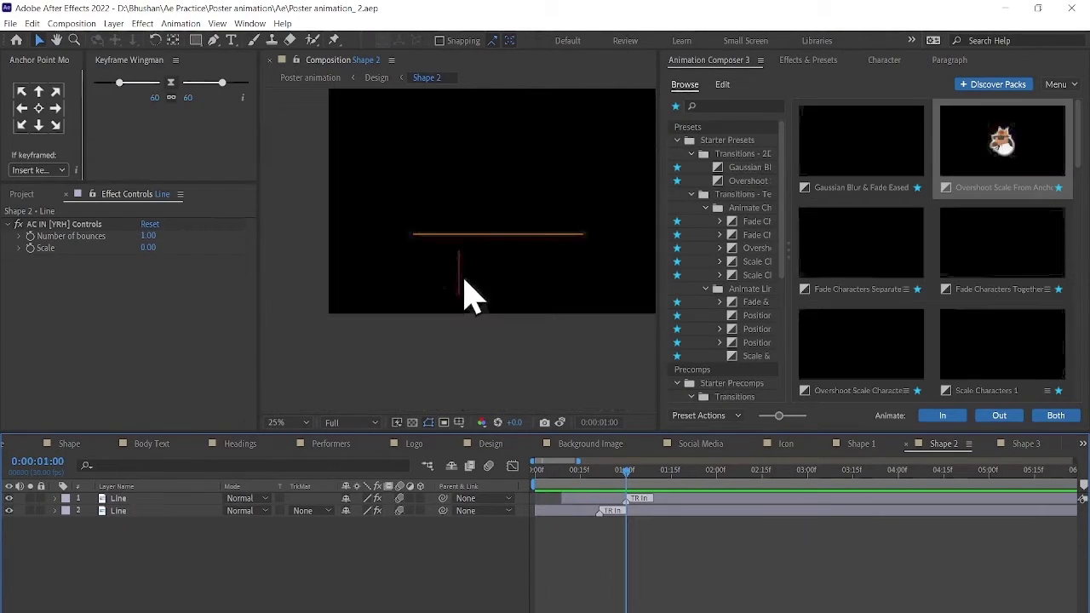
pyautogui.click(376, 77)
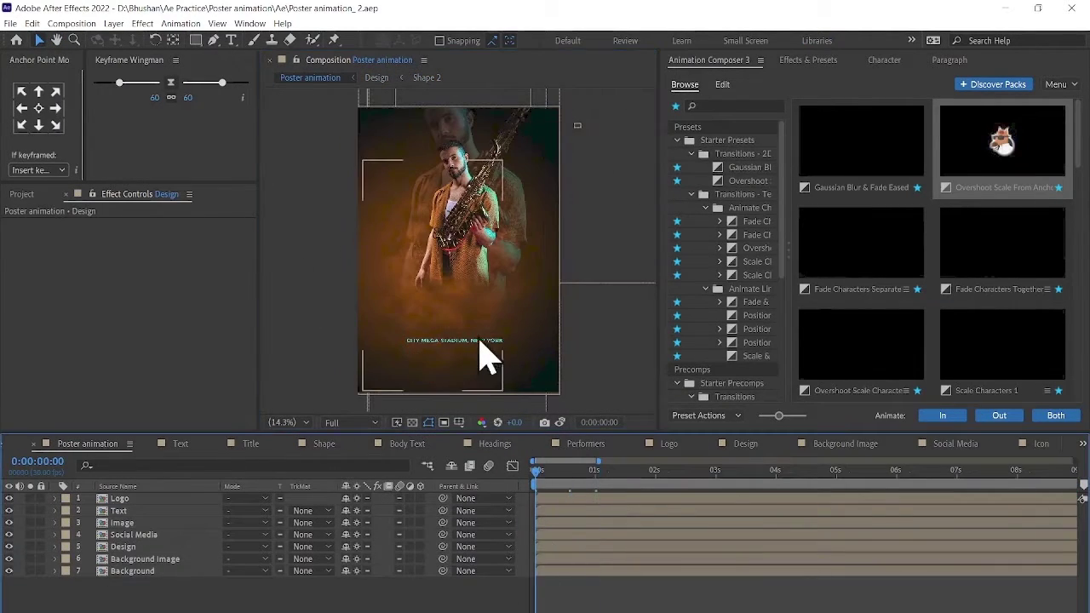
# In Text > Body Text, apply Fade Characters Together to the Heading 1 venue line and preview it
pyautogui.click(166, 559)
pyautogui.click(124, 547)
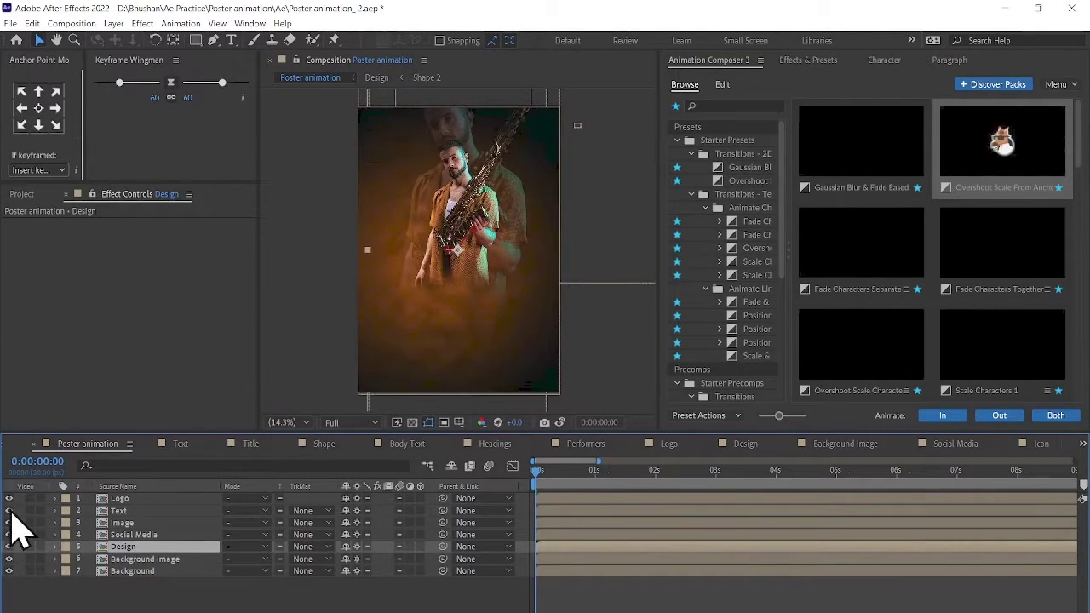
pyautogui.doubleClick(173, 511)
pyautogui.scroll(-2, 486, 255)
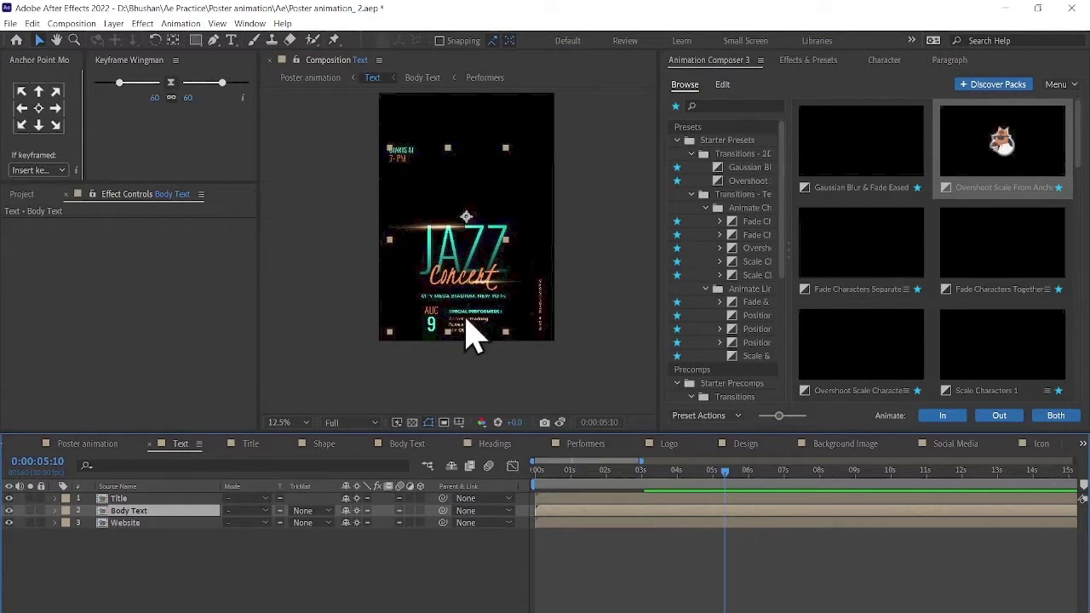
pyautogui.doubleClick(128, 513)
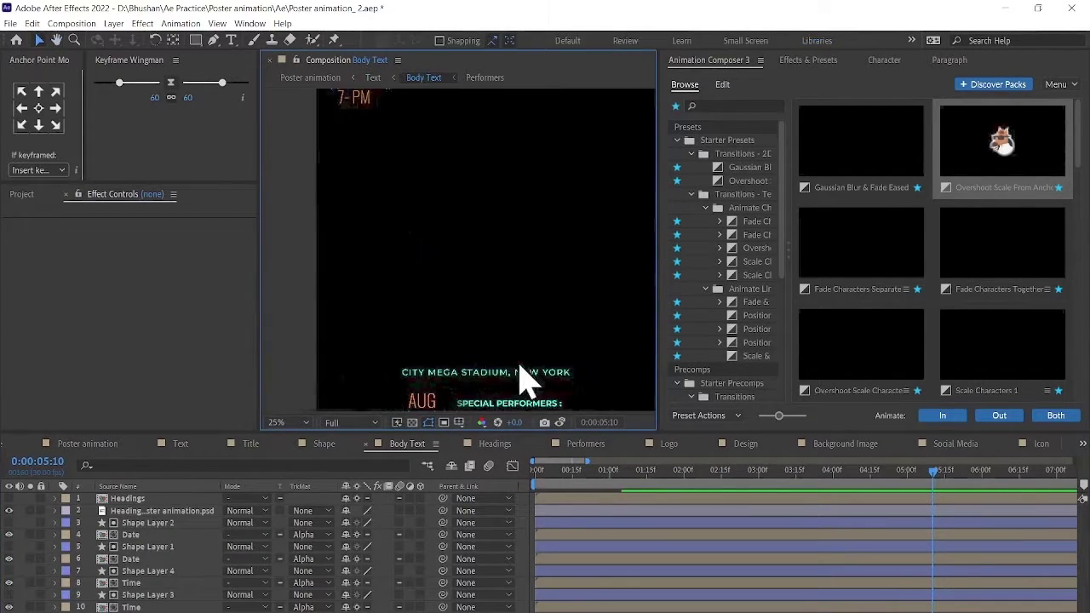
pyautogui.doubleClick(973, 287)
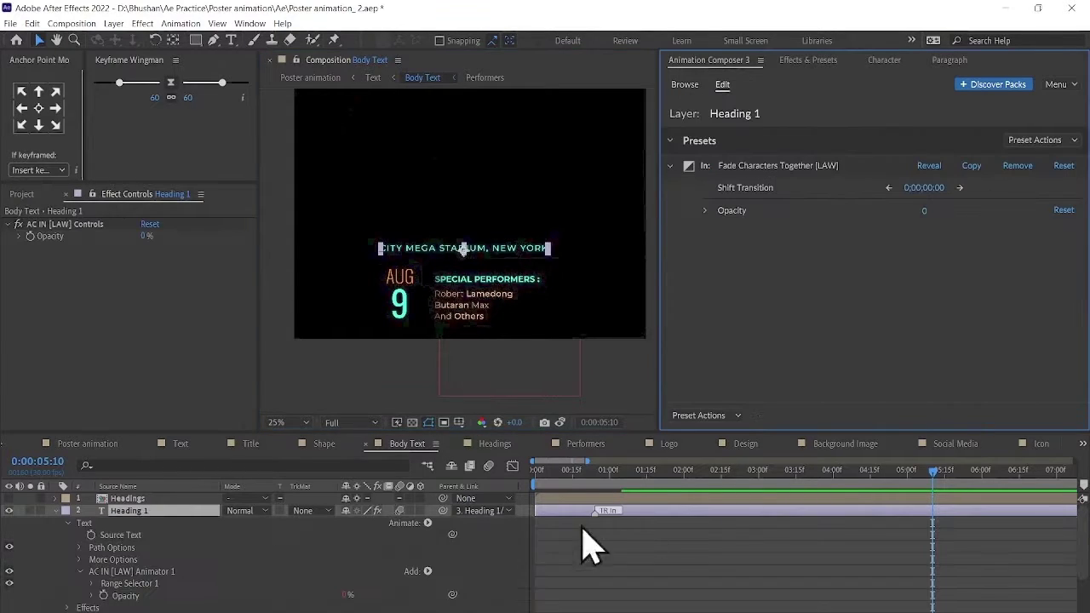
pyautogui.press('space')
# Go back to Poster animation and open the Website precomp inside Text
pyautogui.hotkey('shift', 'Escape')
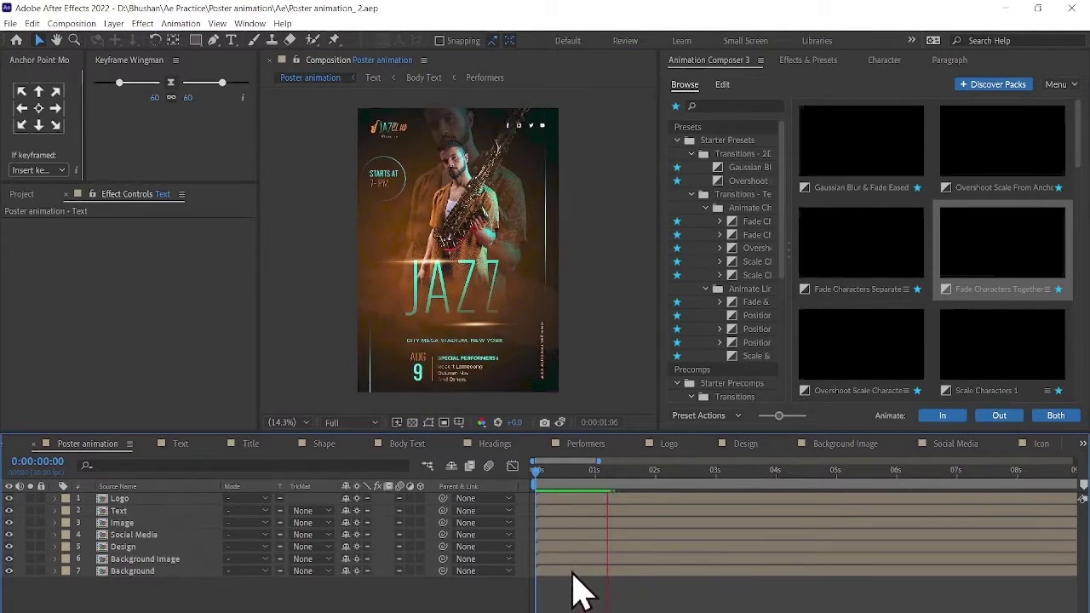
pyautogui.doubleClick(536, 381)
pyautogui.doubleClick(538, 319)
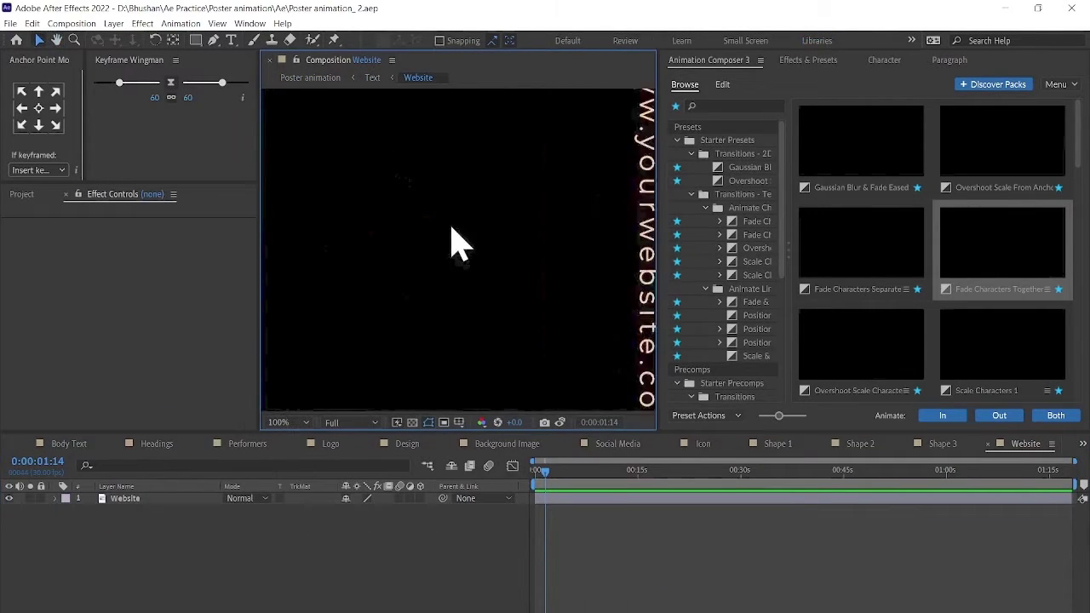
# Save an incremented version 3 of the project
pyautogui.press('Home')
pyautogui.click(808, 60)
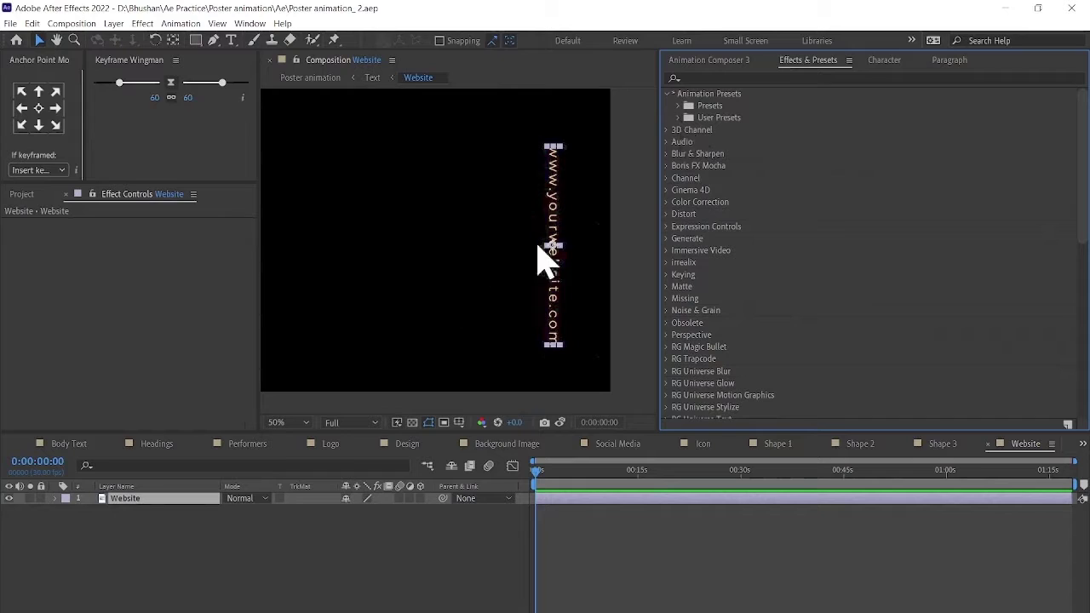
pyautogui.click(554, 540)
pyautogui.hotkey('ctrl', 'alt', 'shift', 's')
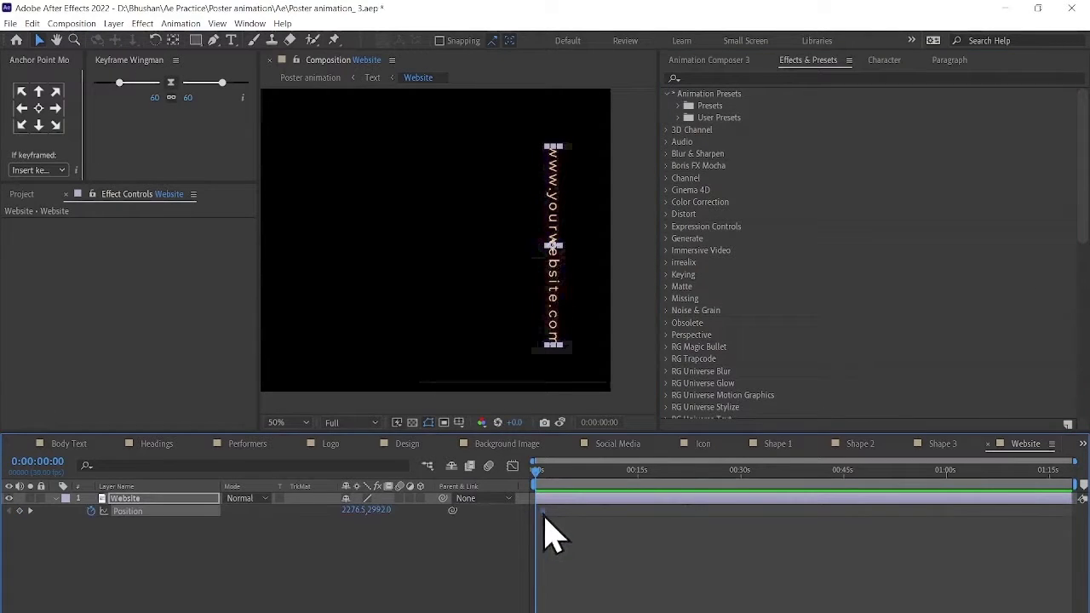
# Offset the website text to the right at frame zero so it slides in, and preview
pyautogui.moveTo(547, 345); pyautogui.dragTo(611, 345)
pyautogui.scroll(5, 531, 499)
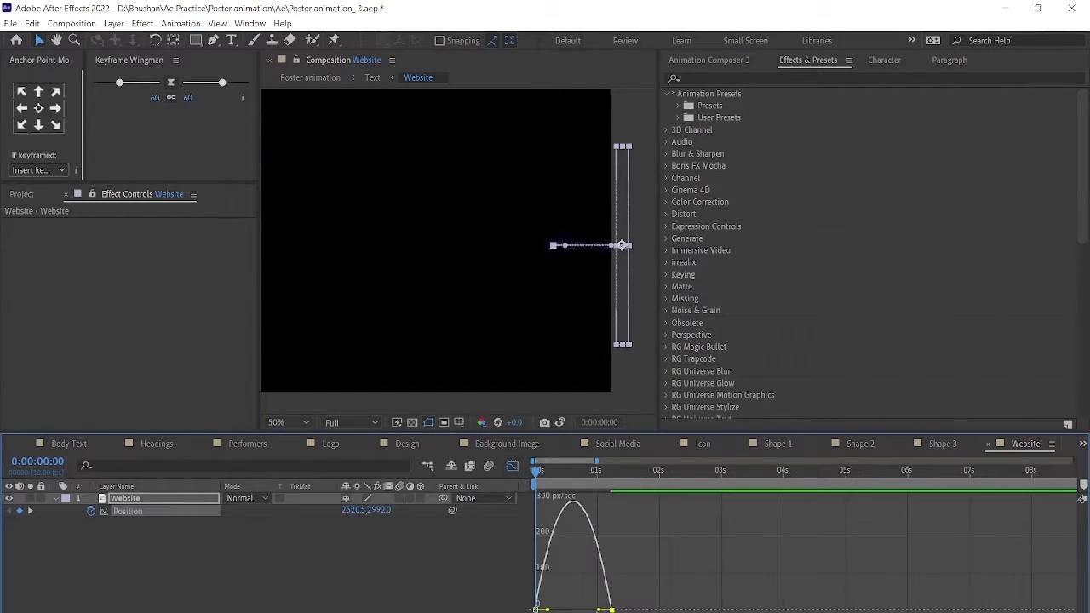
pyautogui.click(54, 498)
pyautogui.press('space')
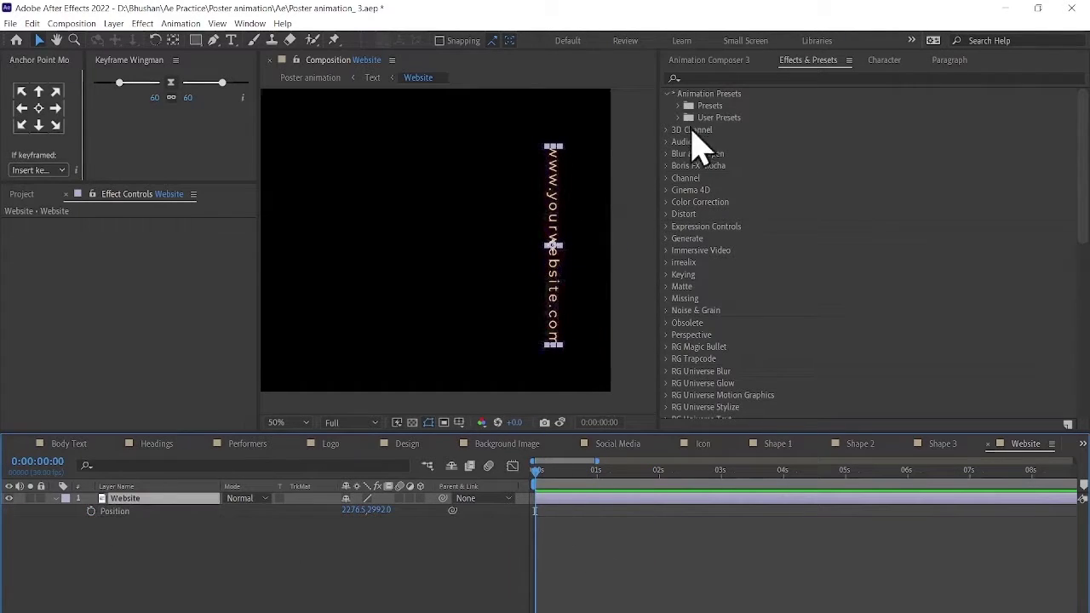
# Apply the saved BM user preset to the website text and return to Poster animation
pyautogui.click(678, 117)
pyautogui.doubleClick(726, 153)
pyautogui.click(310, 77)
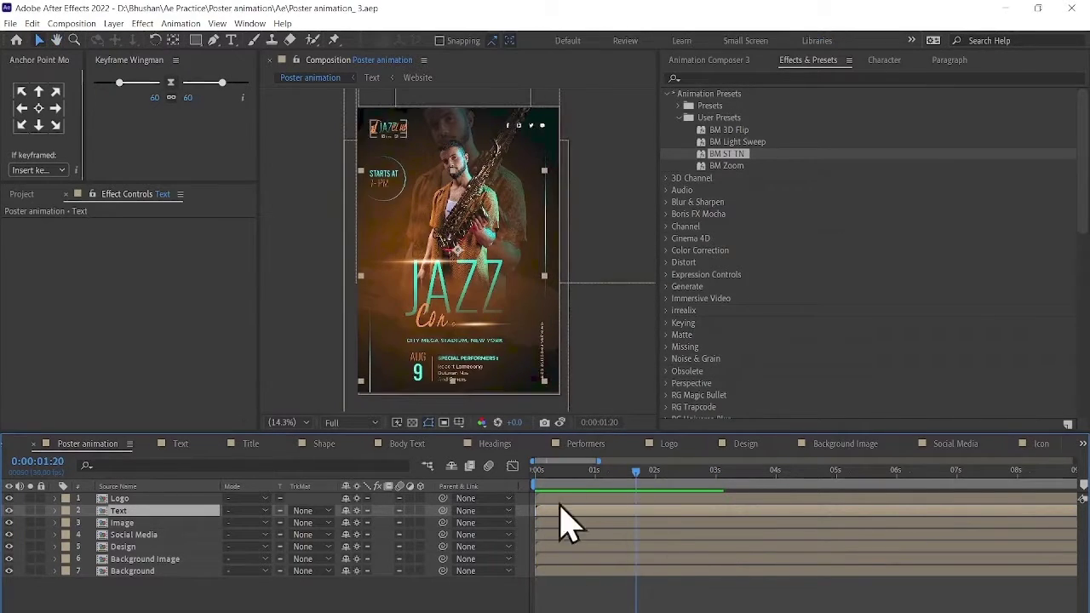
# In Text > Title > Shape, apply the saved intro preset to both light-sweep layers and check their Position keyframes
pyautogui.press('space')
pyautogui.doubleClick(450, 252)
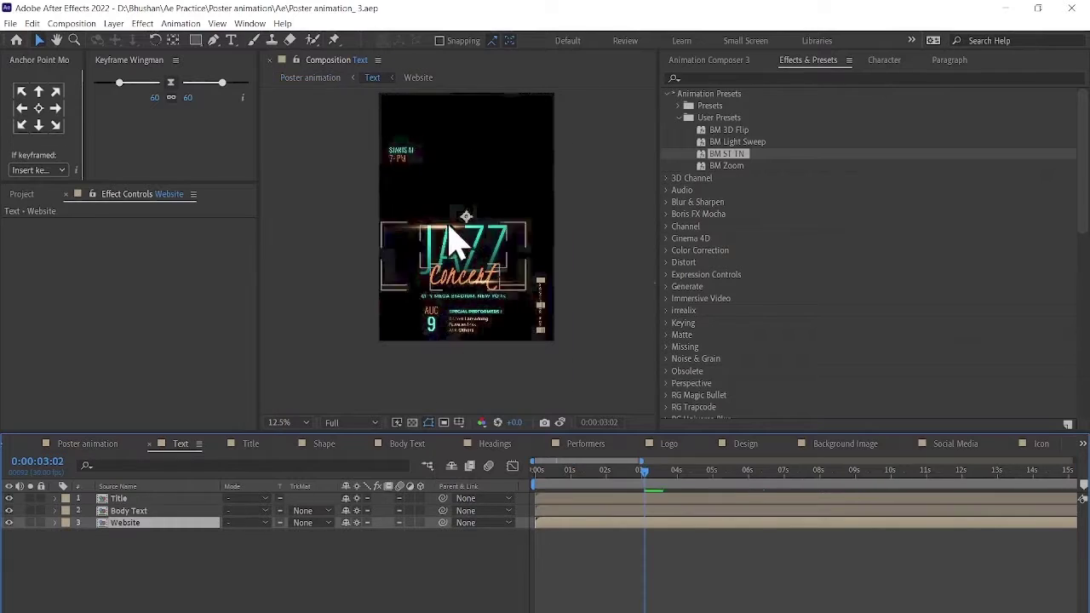
pyautogui.doubleClick(441, 272)
pyautogui.doubleClick(423, 281)
pyautogui.hotkey('ctrl', 'a')
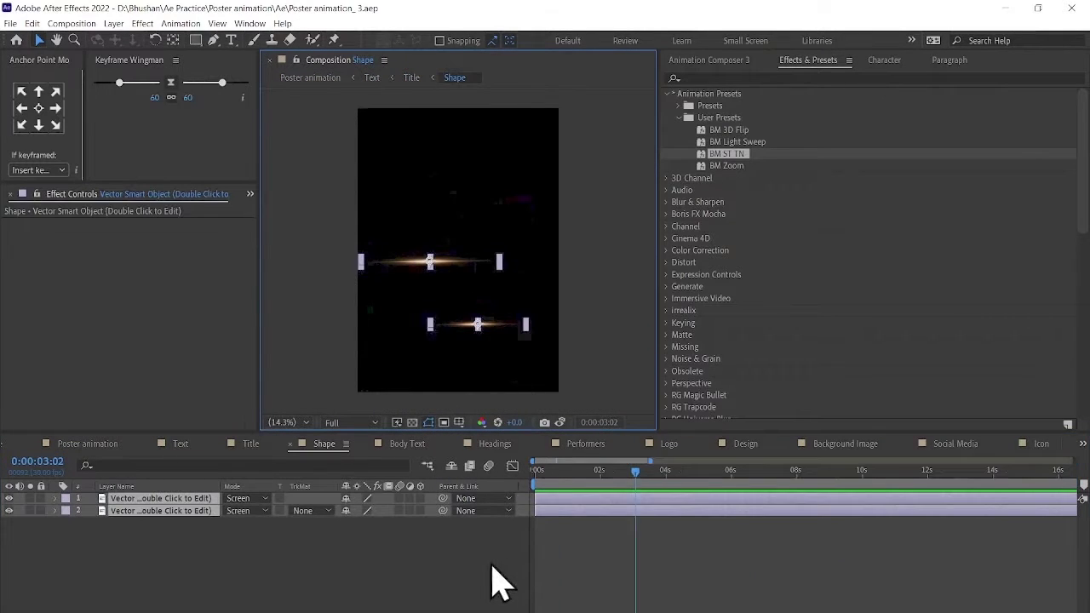
pyautogui.doubleClick(726, 153)
pyautogui.press('Home')
pyautogui.hotkey('ctrl', 'a')
pyautogui.press('u')
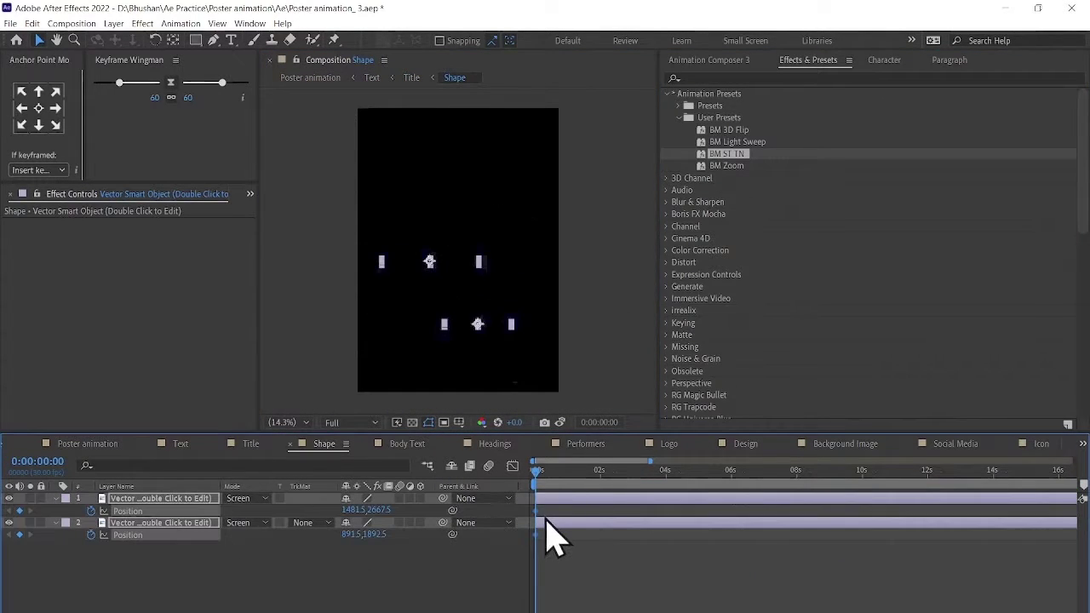
pyautogui.click(796, 473)
pyautogui.click(477, 345)
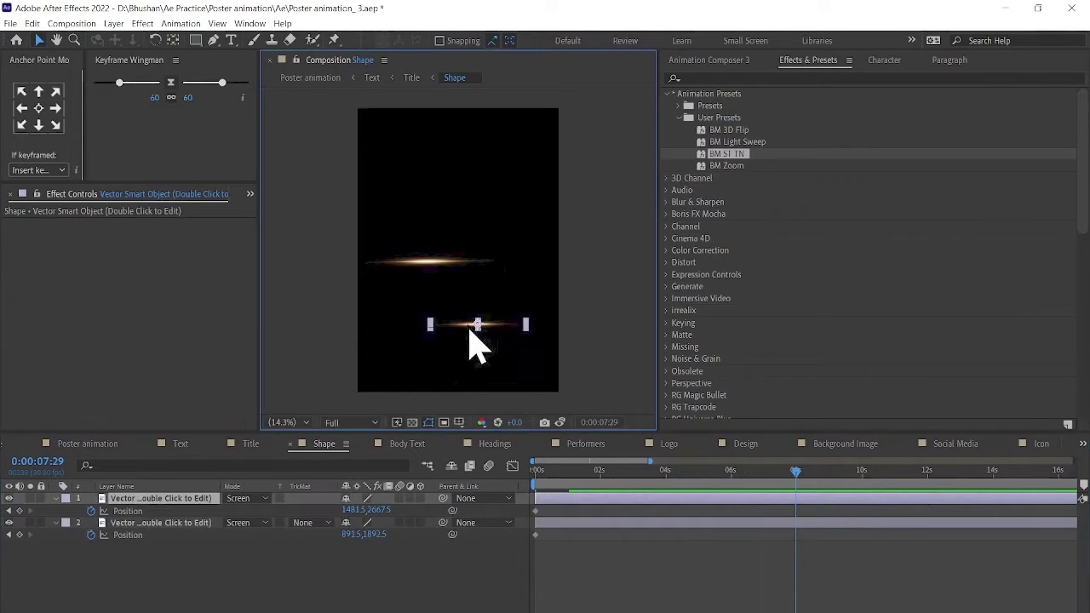
# Move the second light streak down and to the right at frame zero, then save the project
pyautogui.click(428, 260)
pyautogui.press('Home')
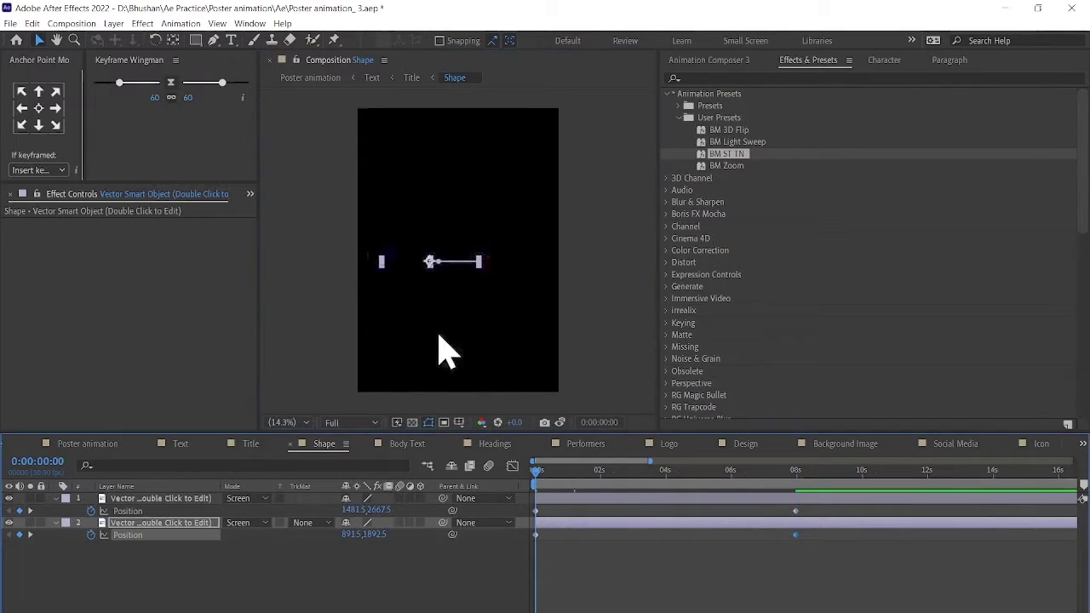
pyautogui.moveTo(381, 267); pyautogui.dragTo(503, 328)
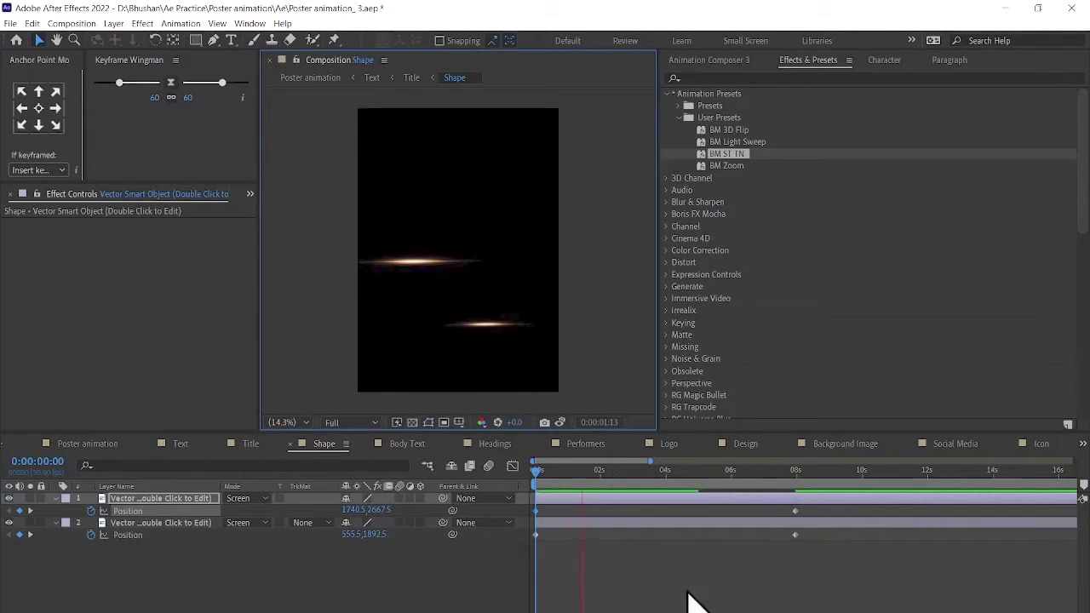
pyautogui.hotkey('ctrl', 's')
pyautogui.click(309, 78)
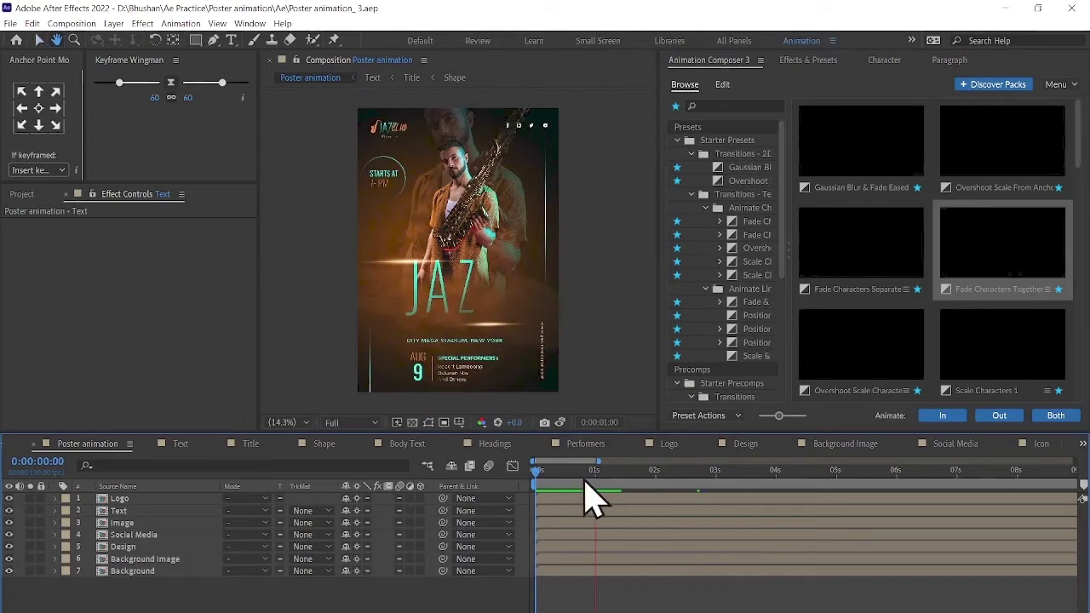
# Add the Simple Distorted Zoom Out transition from Animation Composer
pyautogui.scroll(-5, 888, 255)
pyautogui.scroll(-5, 868, 304)
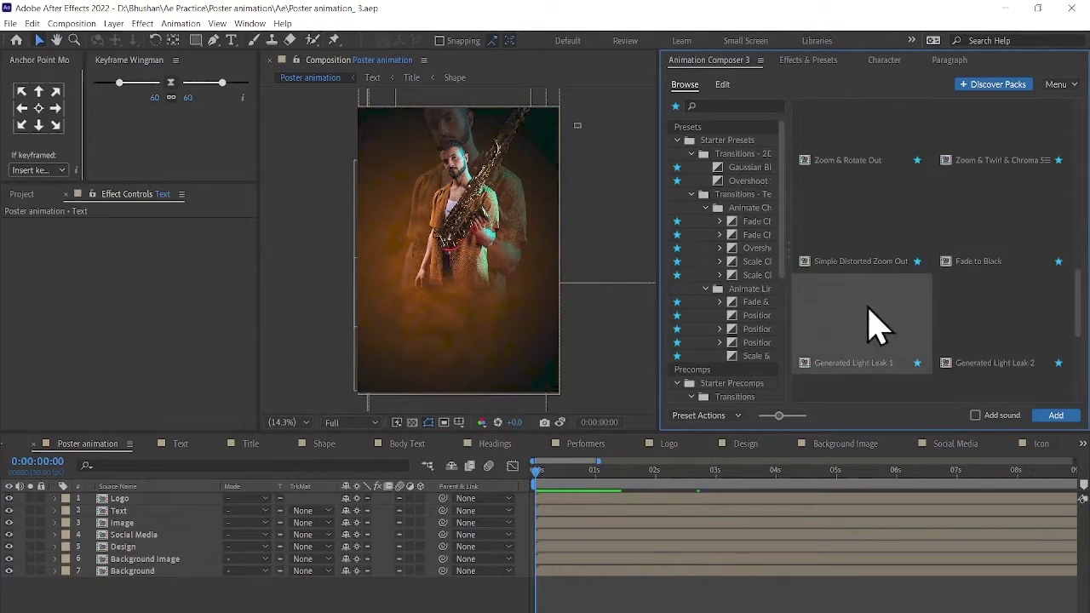
pyautogui.scroll(-5, 877, 281)
pyautogui.click(1054, 418)
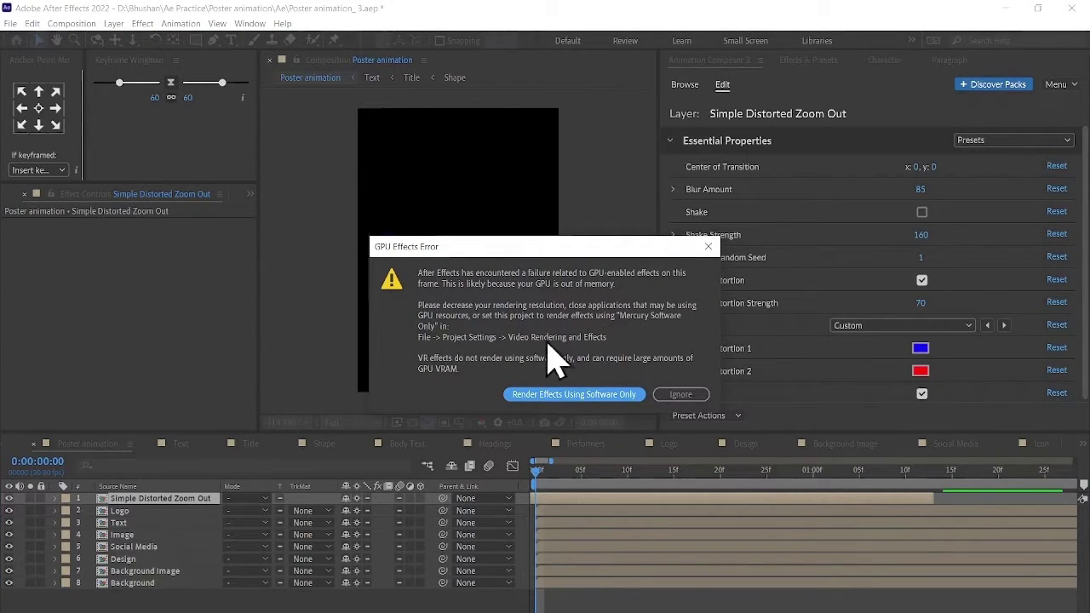
# Switch the project renderer to Mercury GPU Acceleration (OpenCL) in Project Settings
pyautogui.click(681, 396)
pyautogui.click(12, 23)
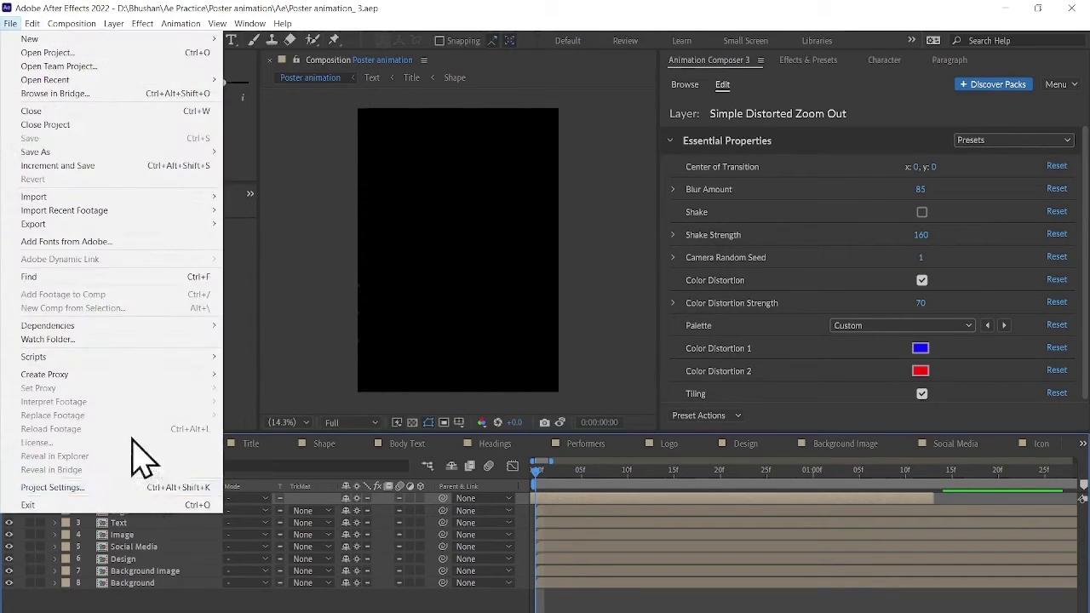
pyautogui.click(51, 552)
pyautogui.click(462, 201)
pyautogui.click(477, 231)
pyautogui.click(663, 496)
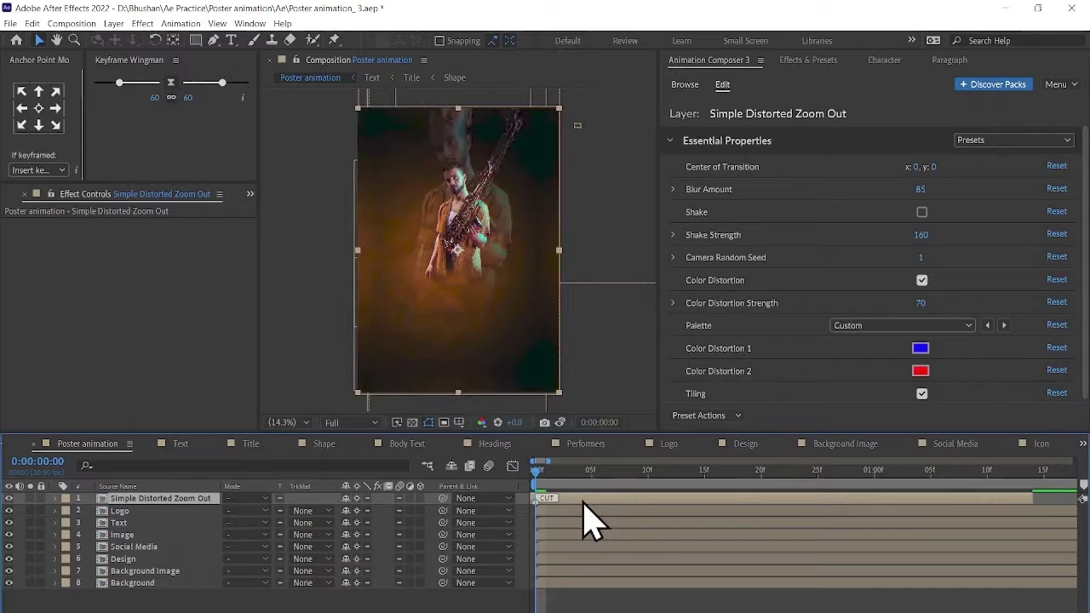
# Add a Deep Orange solid, preview the composition, and review the Poster animation comp settings
pyautogui.hotkey('ctrl', 'y')
pyautogui.click(596, 458)
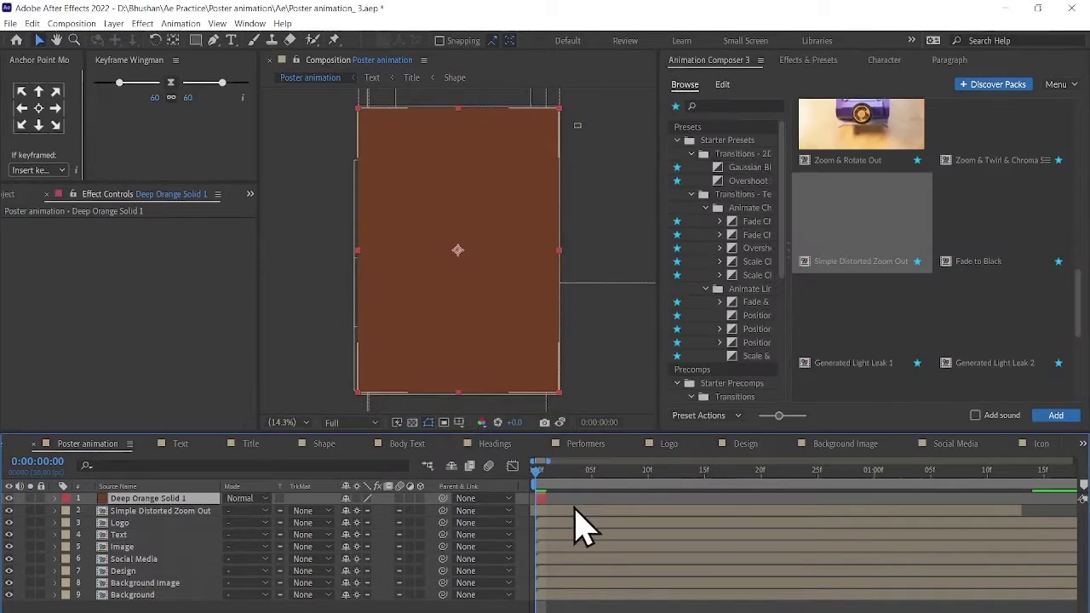
pyautogui.press('space')
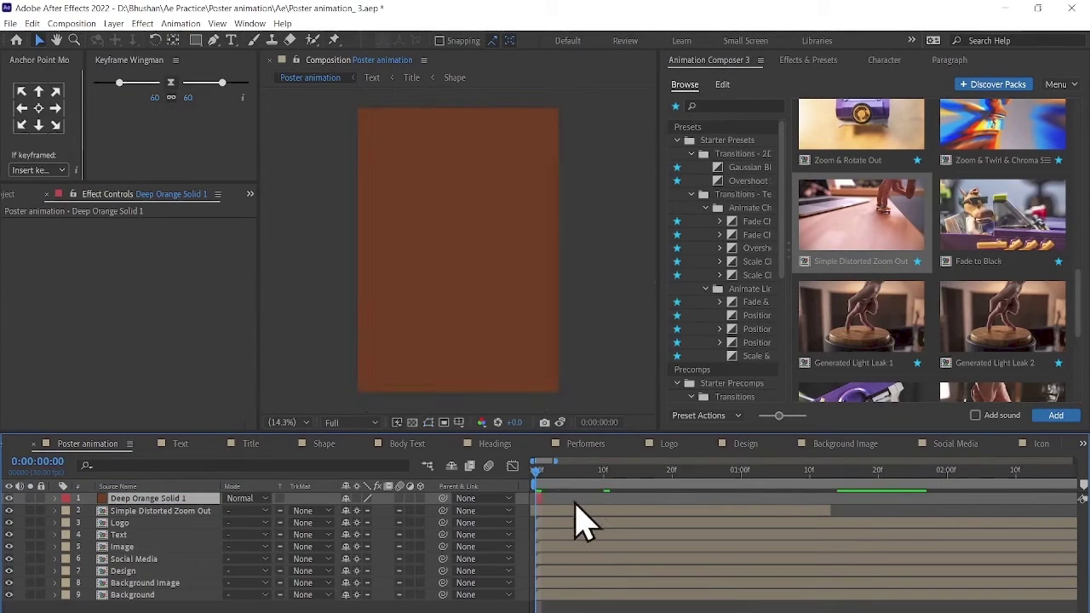
pyautogui.press('space')
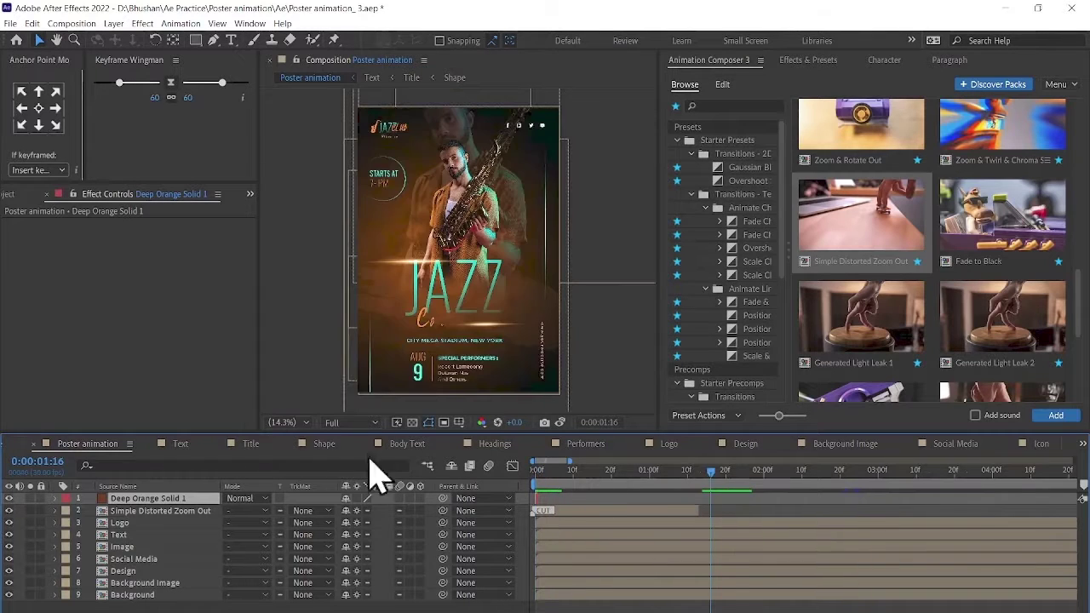
pyautogui.click(130, 444)
pyautogui.click(199, 226)
pyautogui.click(630, 497)
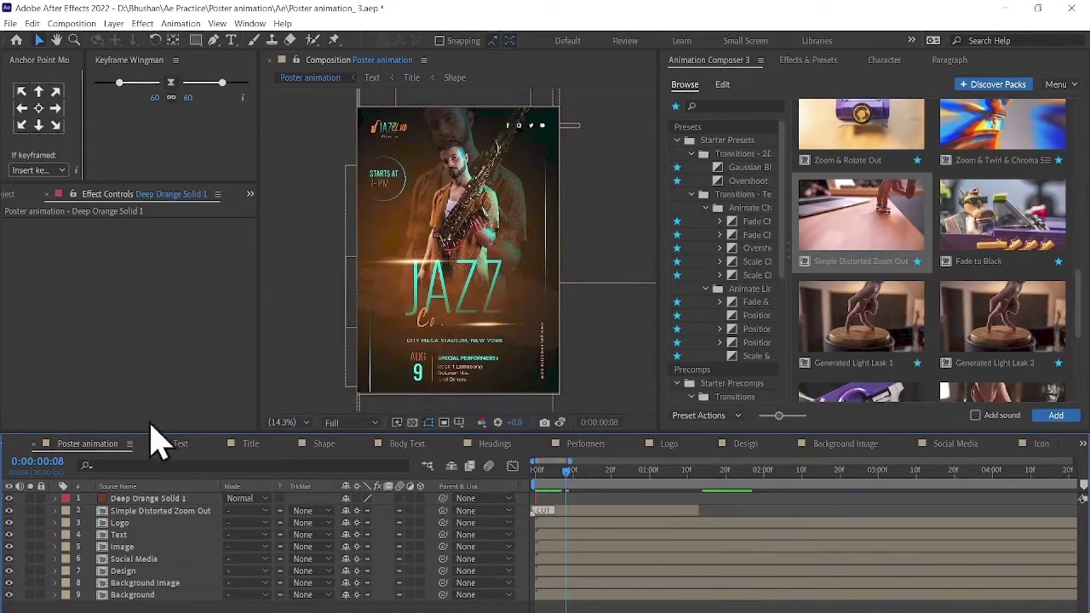
pyautogui.rightClick(279, 465)
# Nest Poster animation in a new 1357×1920 comp named Main Comp, preview, then reopen Poster animation
pyautogui.click(408, 500)
pyautogui.moveTo(48, 436); pyautogui.dragTo(45, 424)
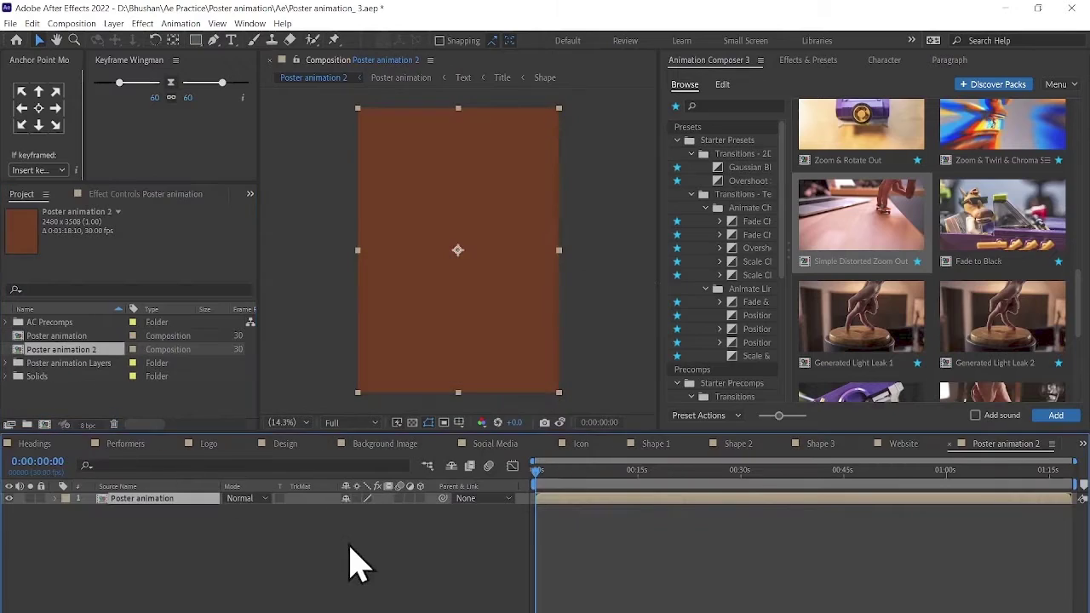
pyautogui.hotkey('ctrl', 'k')
pyautogui.write('Main Comp')
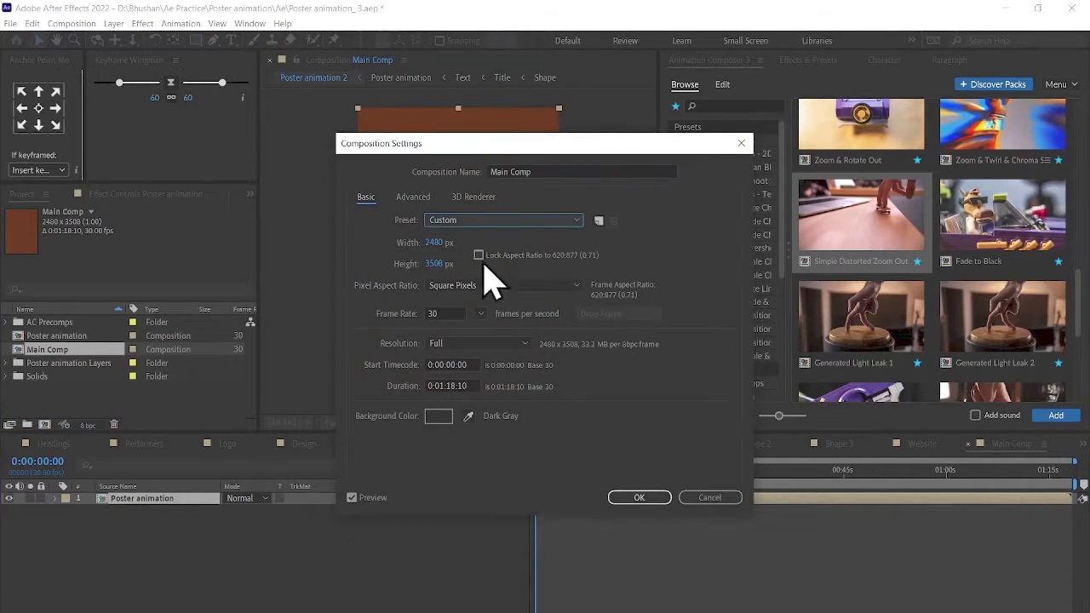
pyautogui.press('Tab')
pyautogui.write('1920')
pyautogui.press('Tab')
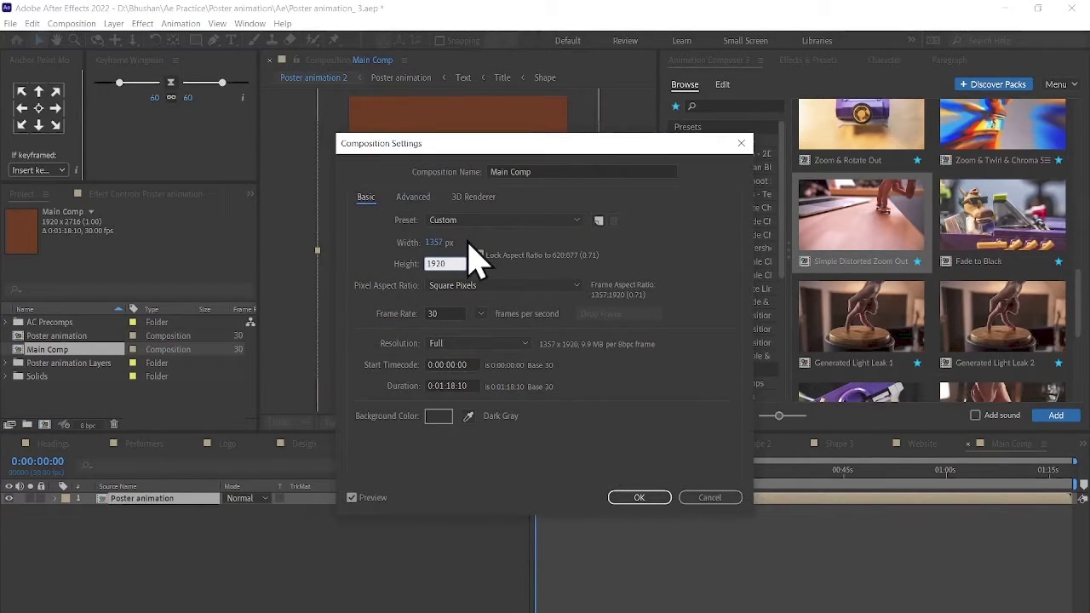
pyautogui.press('Return')
pyautogui.press('space')
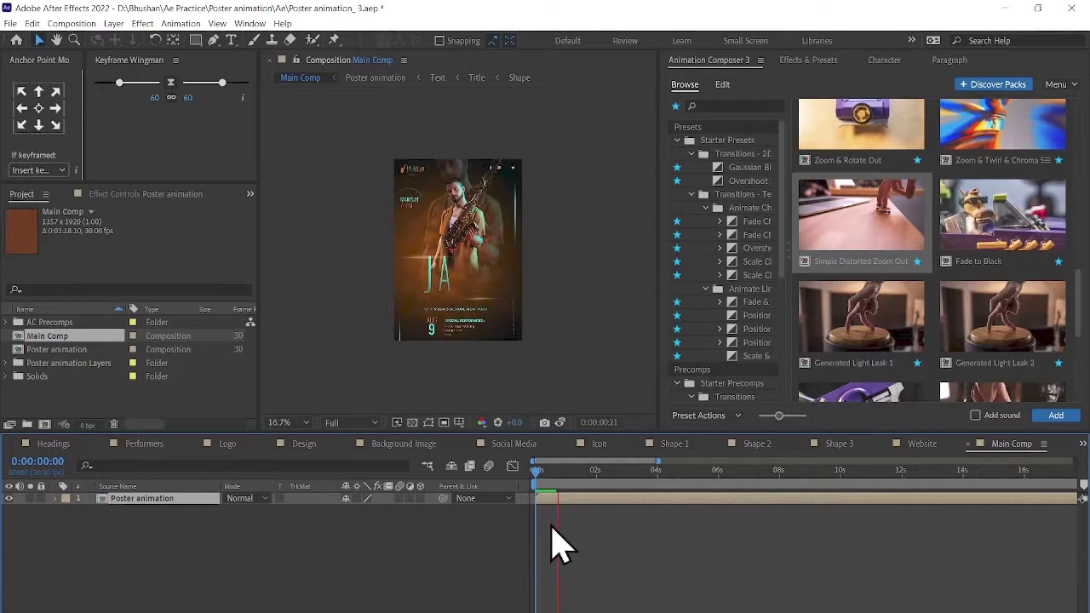
pyautogui.doubleClick(562, 498)
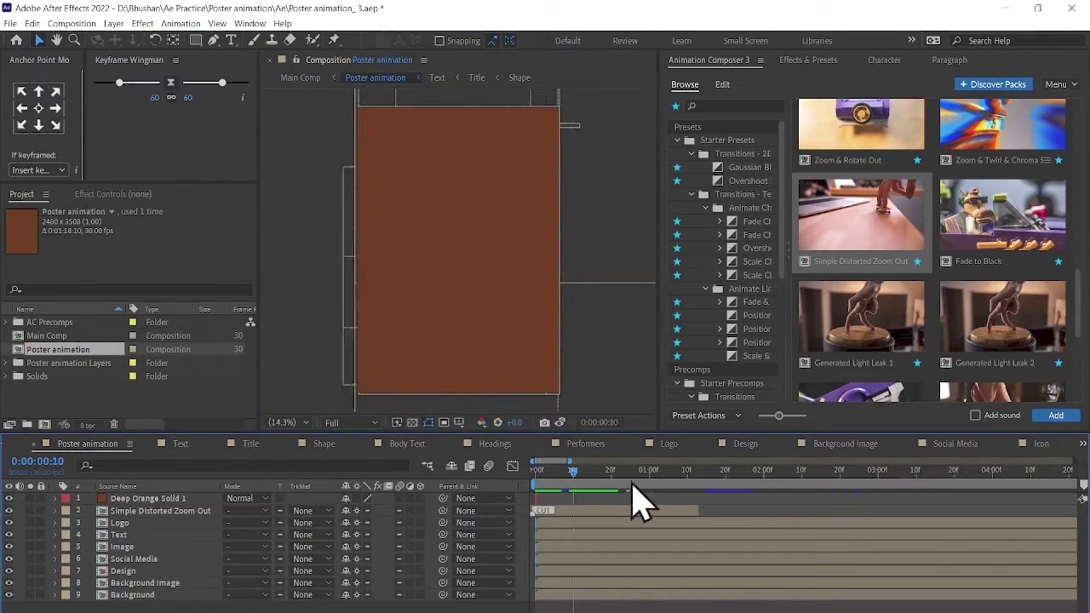
# Shift the Logo, Text, Social Media and Design layer bars to start about 1 second in, then preview
pyautogui.click(554, 470)
pyautogui.click(559, 523)
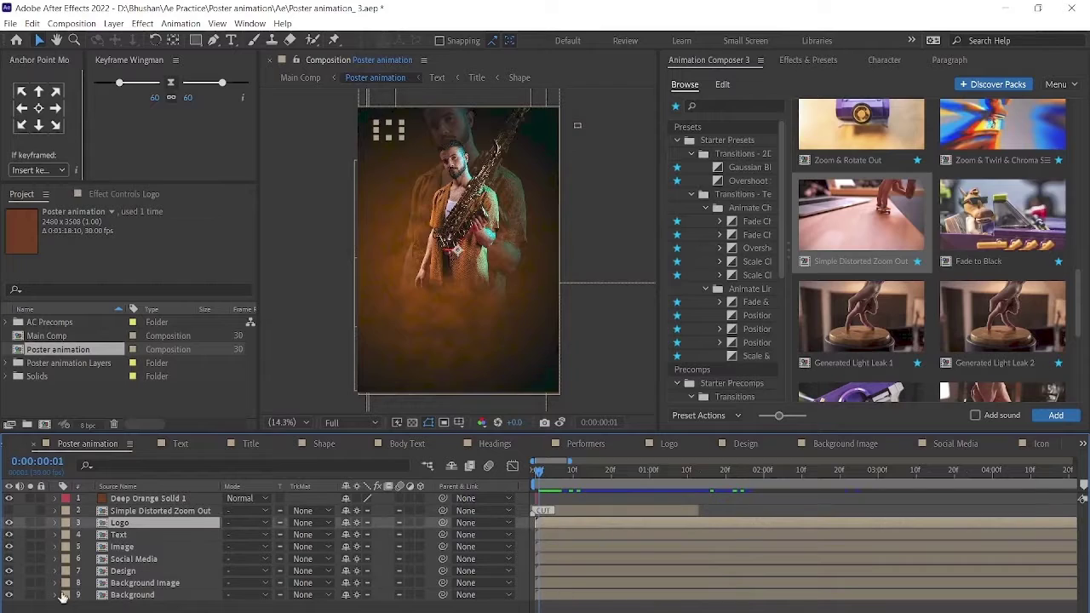
pyautogui.keyDown('shift'); pyautogui.click(133, 558); pyautogui.keyUp('shift')
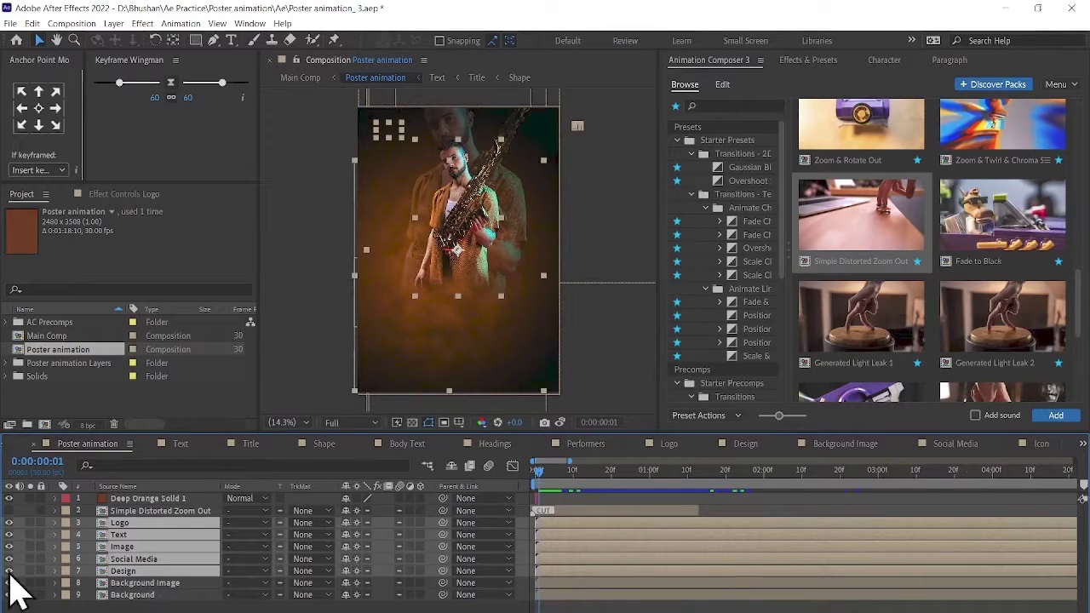
pyautogui.keyDown('ctrl'); pyautogui.click(123, 570); pyautogui.keyUp('ctrl')
pyautogui.keyDown('ctrl'); pyautogui.click(121, 545); pyautogui.keyUp('ctrl')
pyautogui.press('=')
pyautogui.press('=')
pyautogui.press('=')
pyautogui.moveTo(550, 554); pyautogui.dragTo(707, 587)
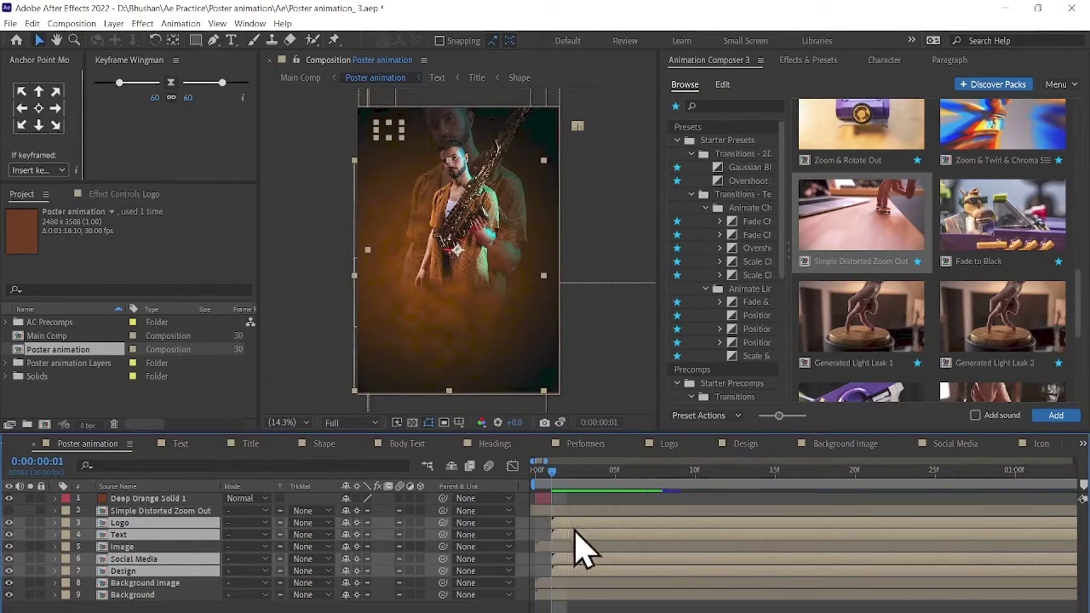
pyautogui.press('-')
pyautogui.press('-')
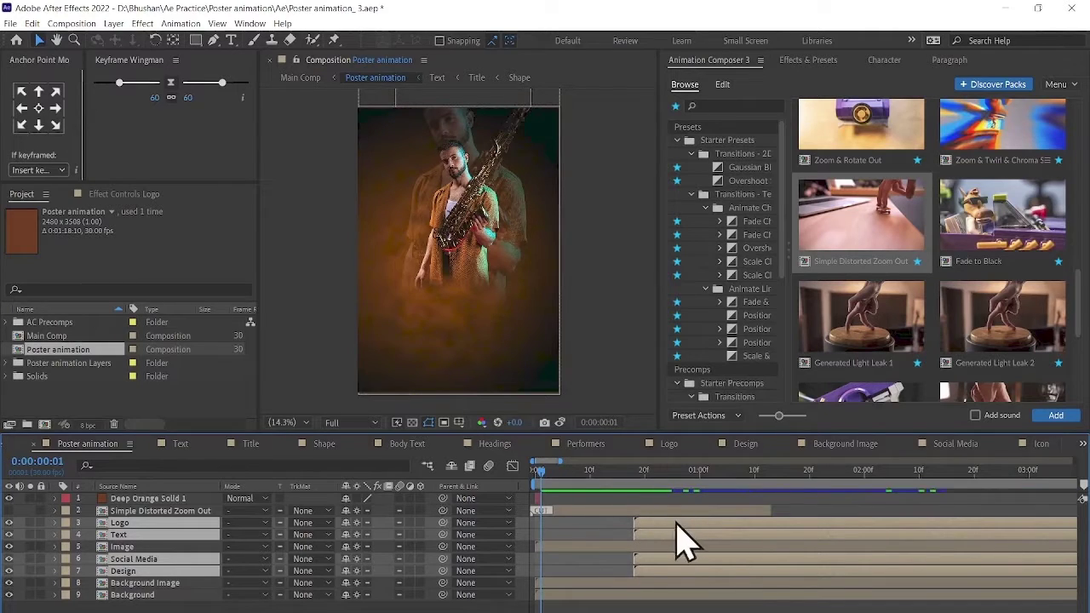
pyautogui.press('space')
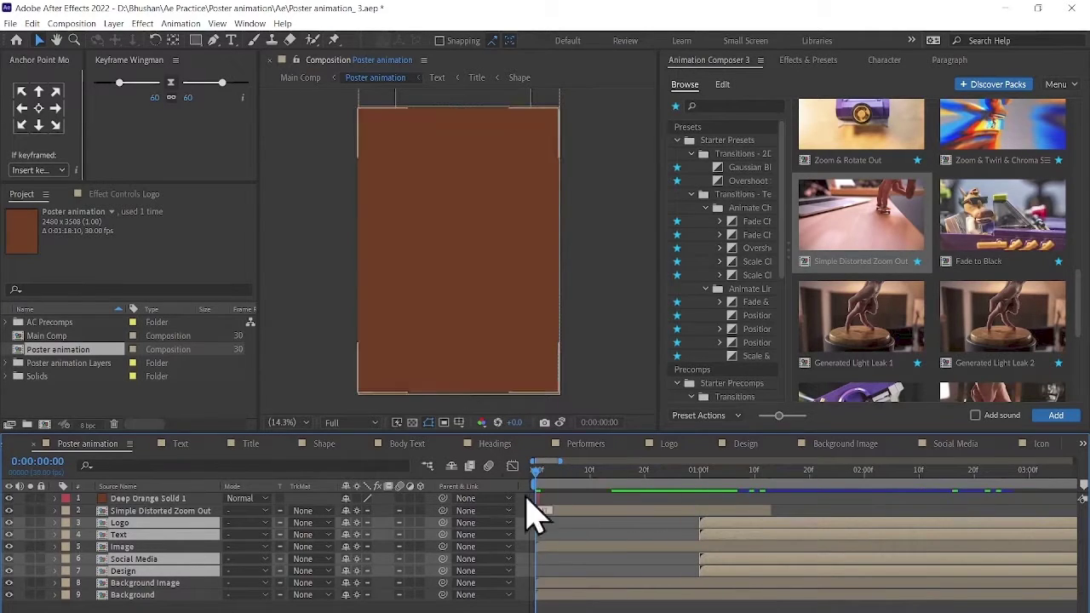
pyautogui.press('-')
pyautogui.press('-')
pyautogui.press('-')
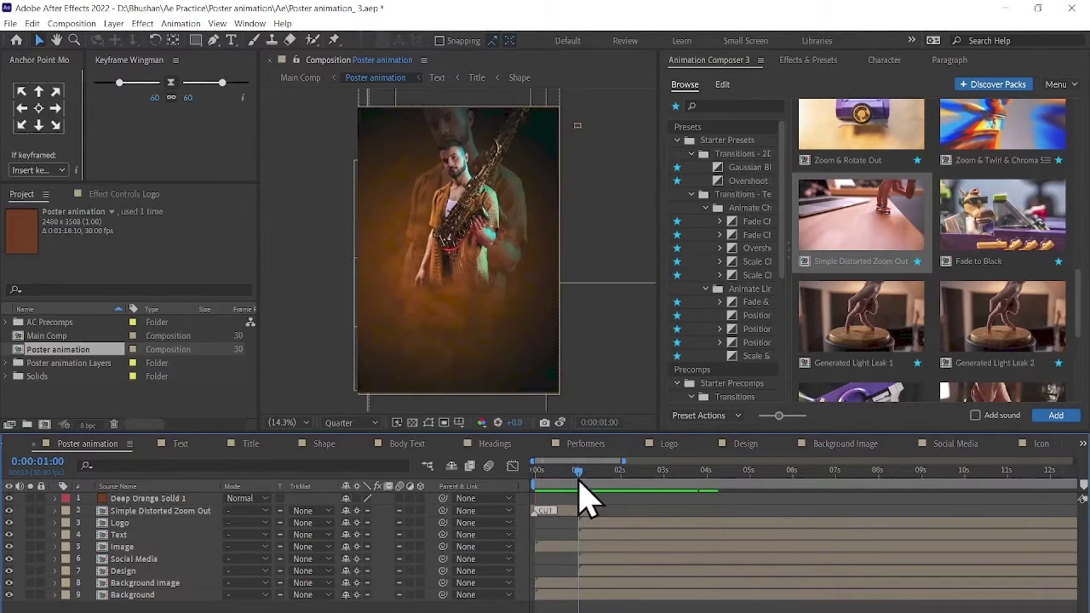
pyautogui.click(137, 559)
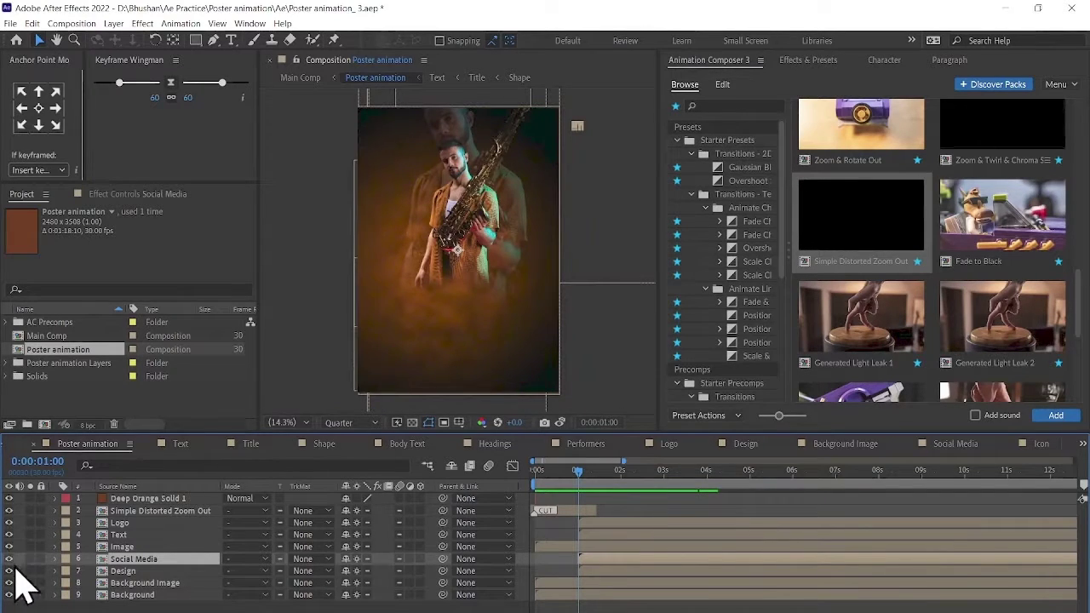
# In Design > Shape 3, keyframe Ellipses 2–4's Position and move them off-frame to the upper right
pyautogui.doubleClick(122, 570)
pyautogui.doubleClick(523, 275)
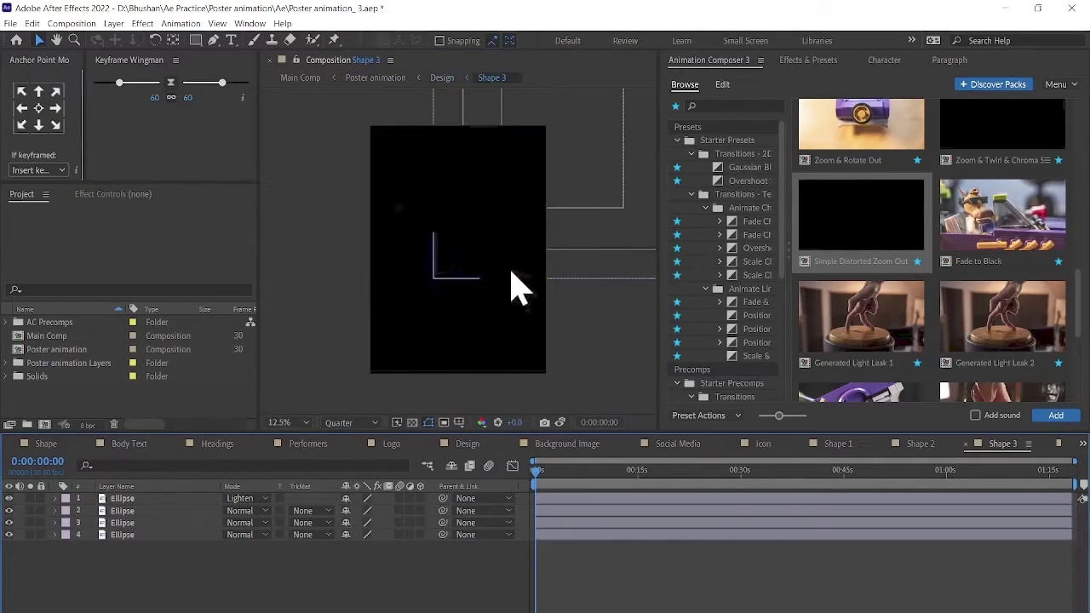
pyautogui.moveTo(523, 264); pyautogui.dragTo(557, 220)
pyautogui.press('p')
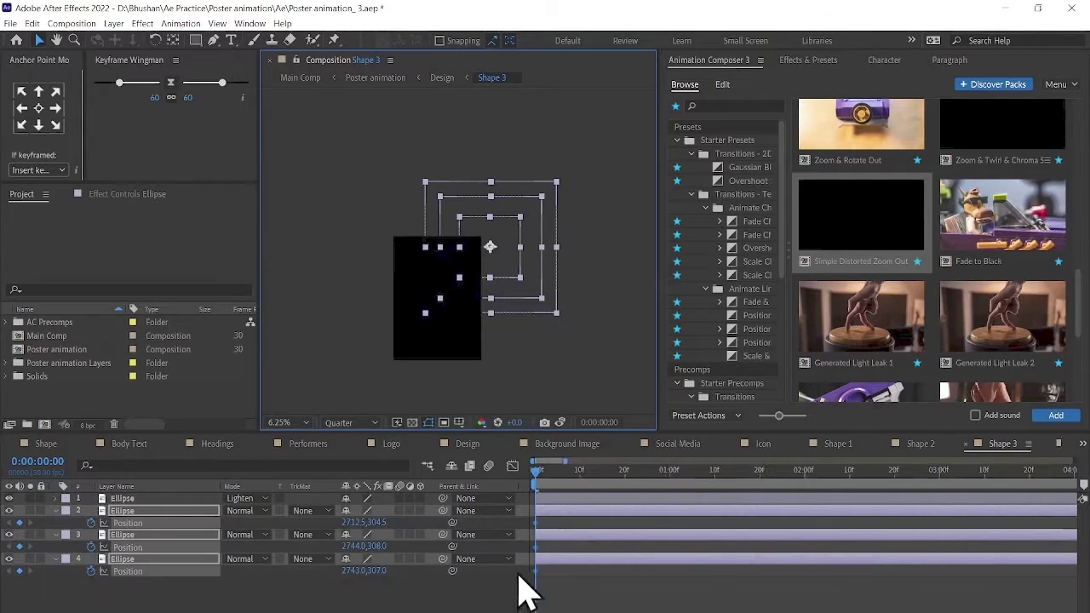
pyautogui.scroll(1, 510, 340)
pyautogui.hotkey('ctrl', 'v')
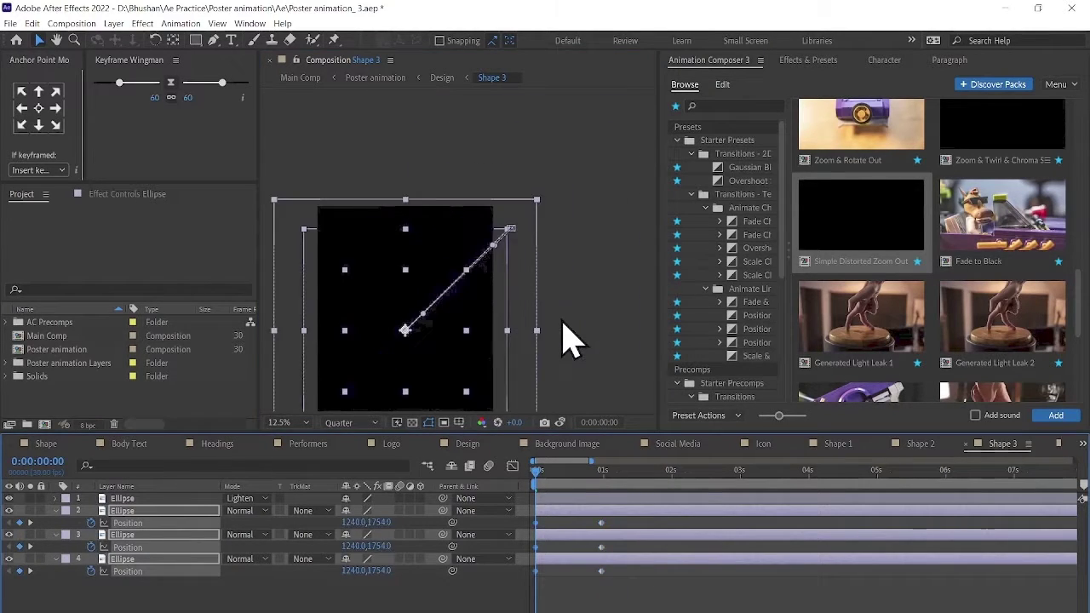
pyautogui.moveTo(524, 281); pyautogui.dragTo(594, 172)
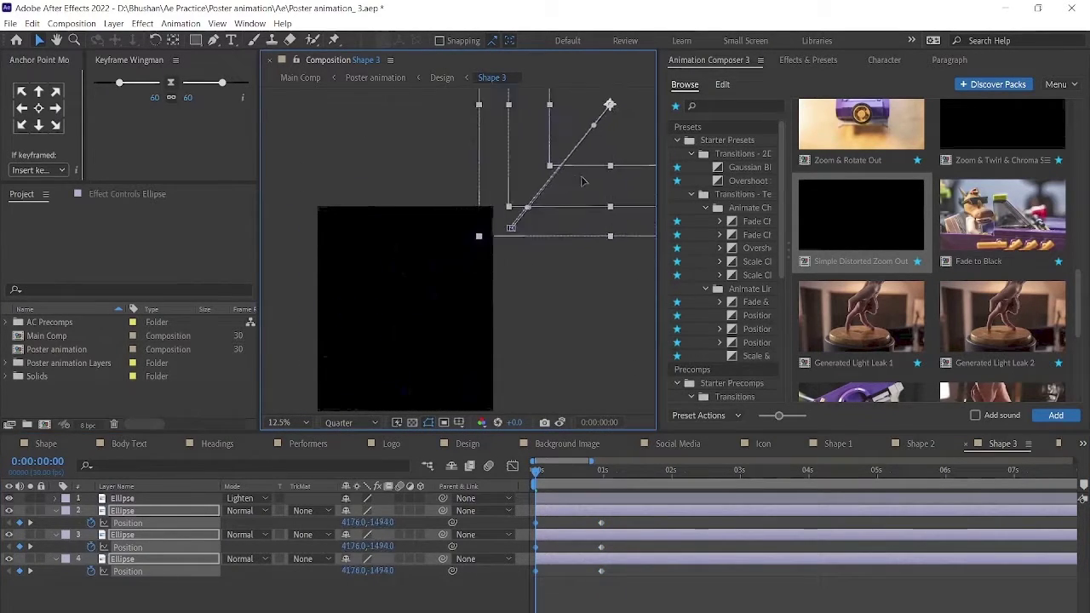
# Fine-tune individual ellipse start positions, Easy Ease all Position keyframes with F9, and preview
pyautogui.scroll(-1, 535, 280)
pyautogui.click(554, 191)
pyautogui.moveTo(529, 223); pyautogui.dragTo(526, 223)
pyautogui.click(567, 167)
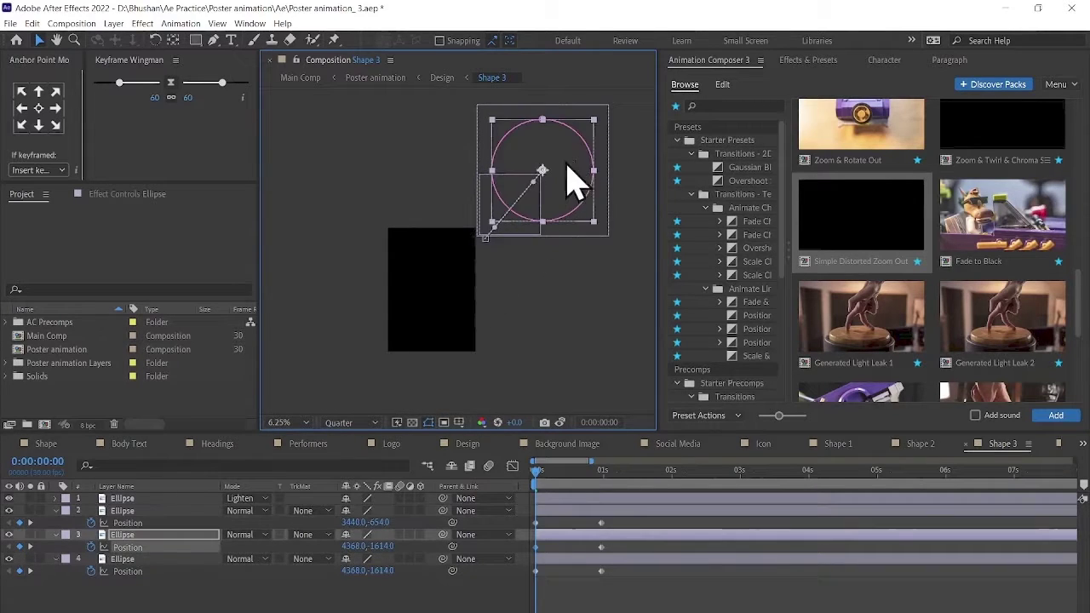
pyautogui.moveTo(630, 513); pyautogui.dragTo(559, 596)
pyautogui.press('F9')
pyautogui.hotkey('shift', 'F3')
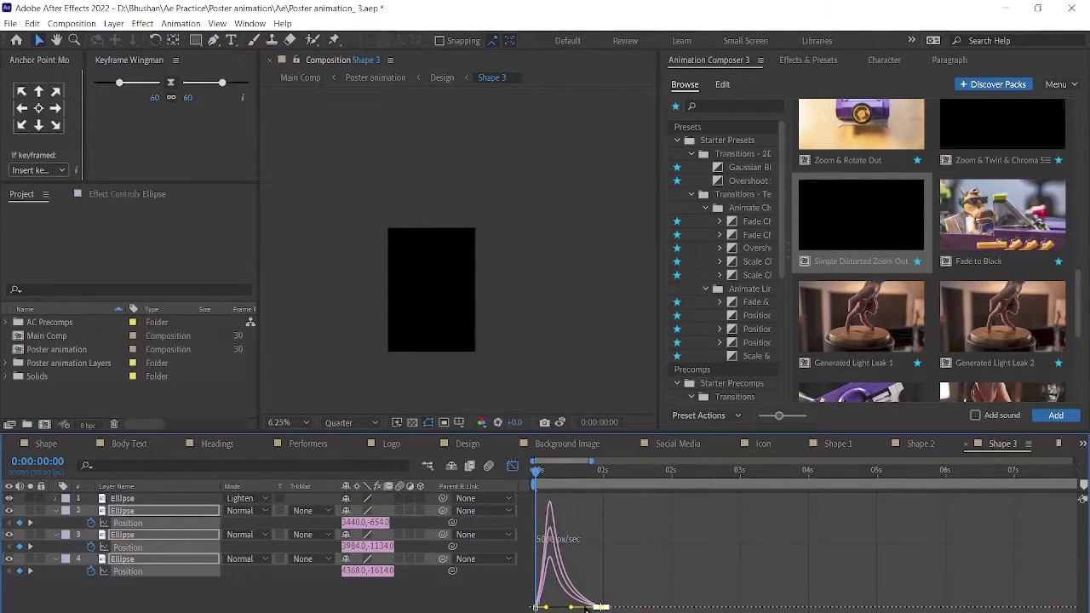
pyautogui.click(512, 466)
pyautogui.press('space')
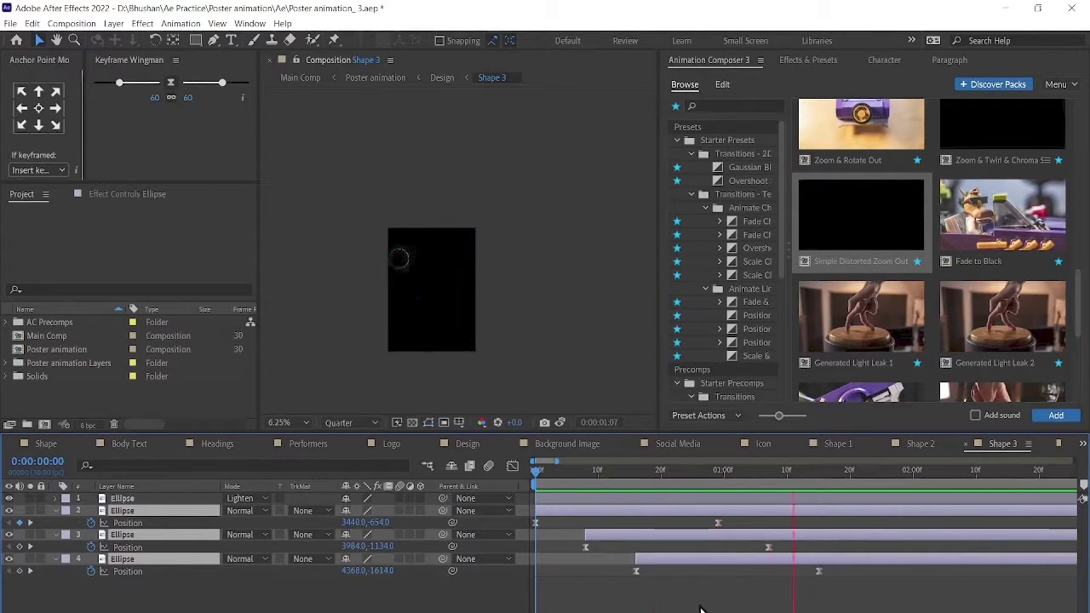
# Preview Main Comp from the start at Quarter resolution
pyautogui.press('space')
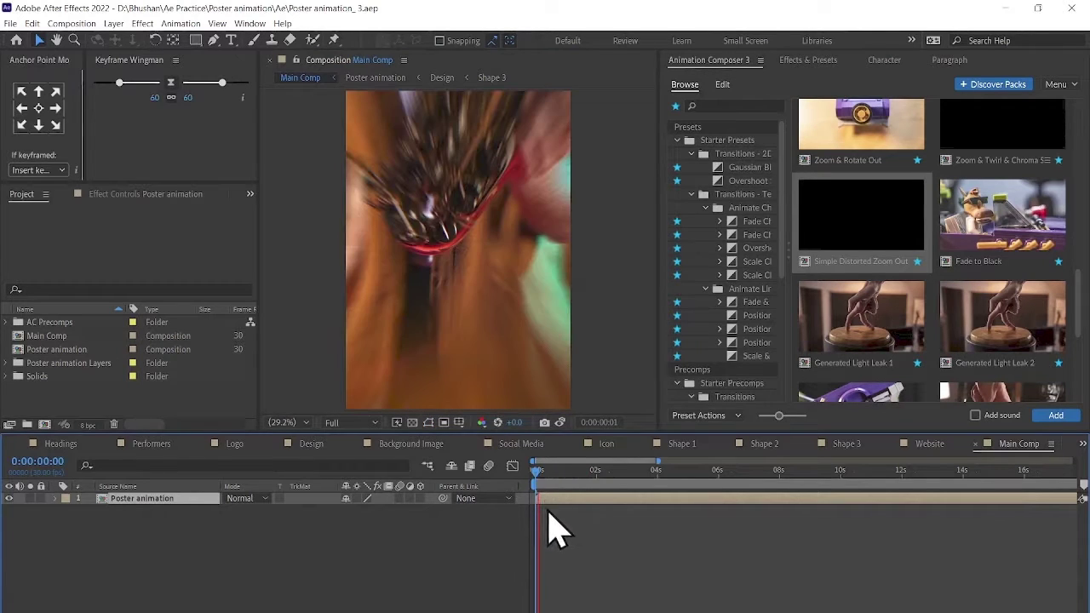
pyautogui.click(350, 423)
pyautogui.click(345, 508)
pyautogui.click(612, 596)
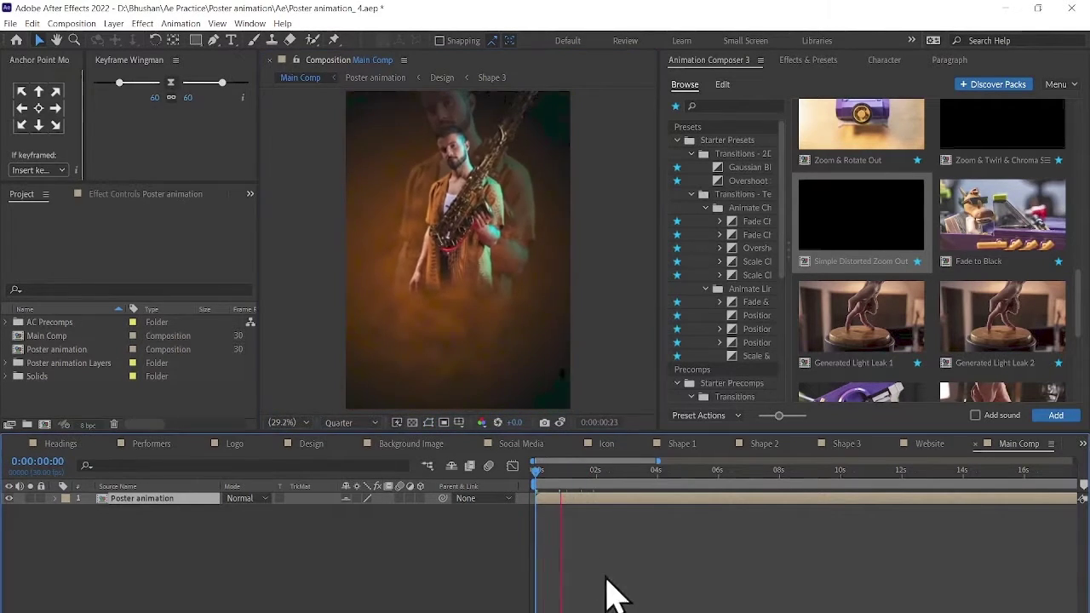
pyautogui.click(617, 543)
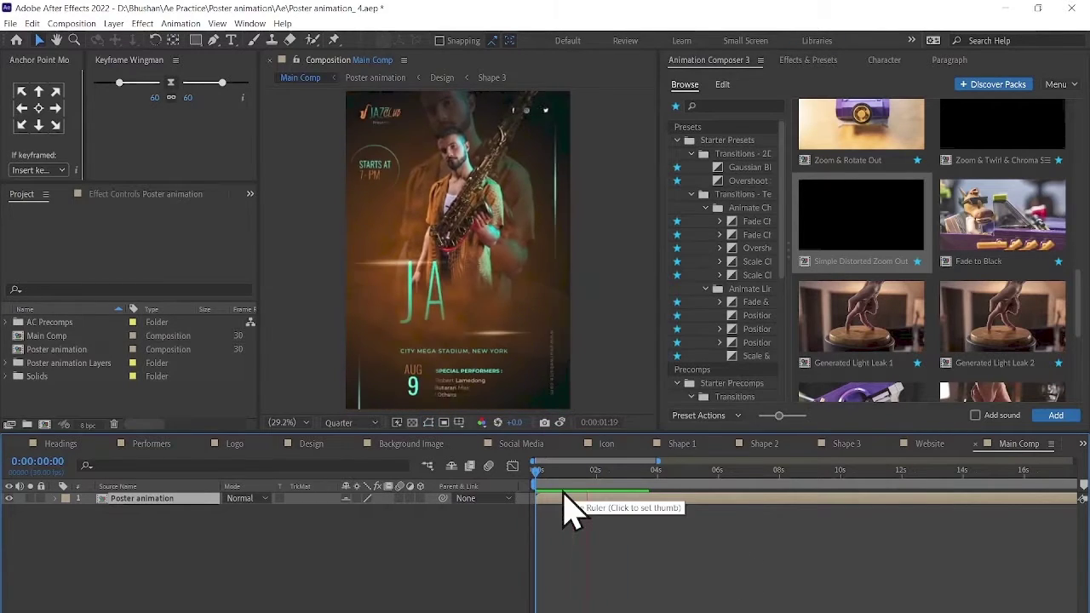
pyautogui.click(491, 77)
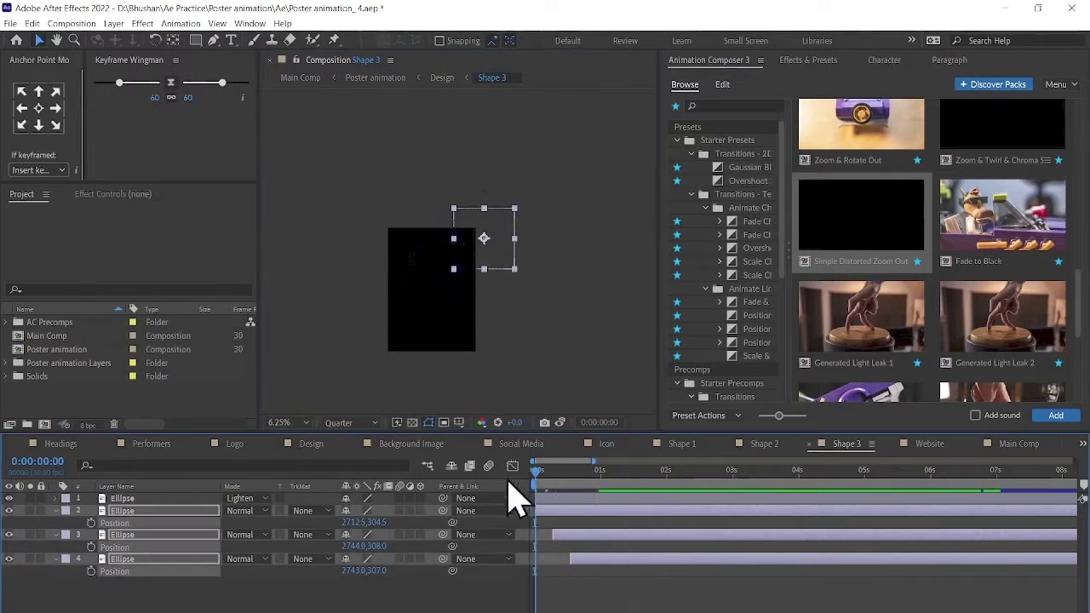
pyautogui.click(807, 59)
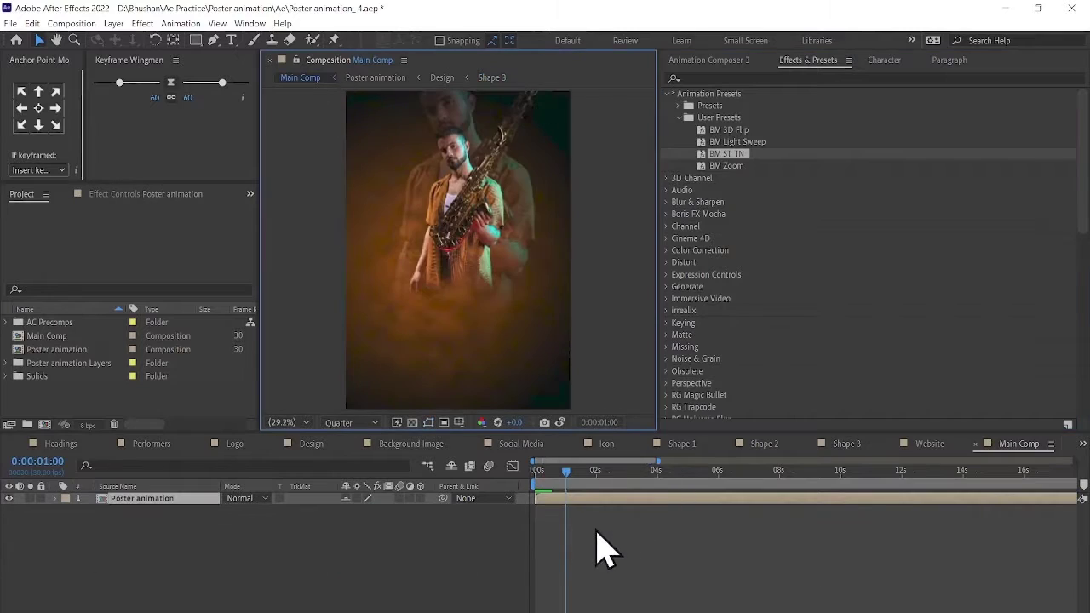
pyautogui.click(518, 503)
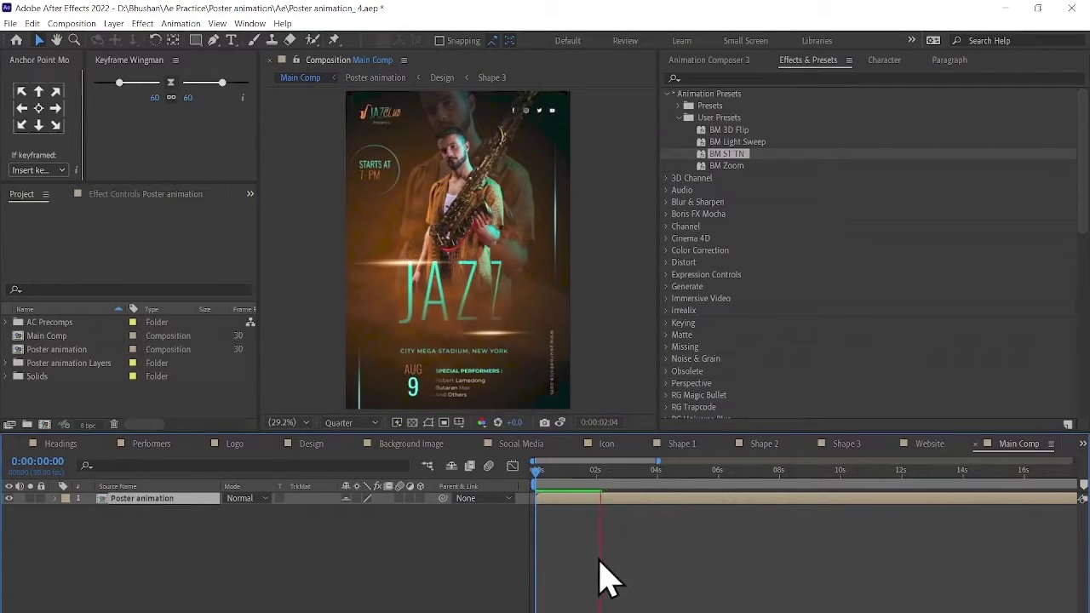
pyautogui.press('Home')
pyautogui.press('space')
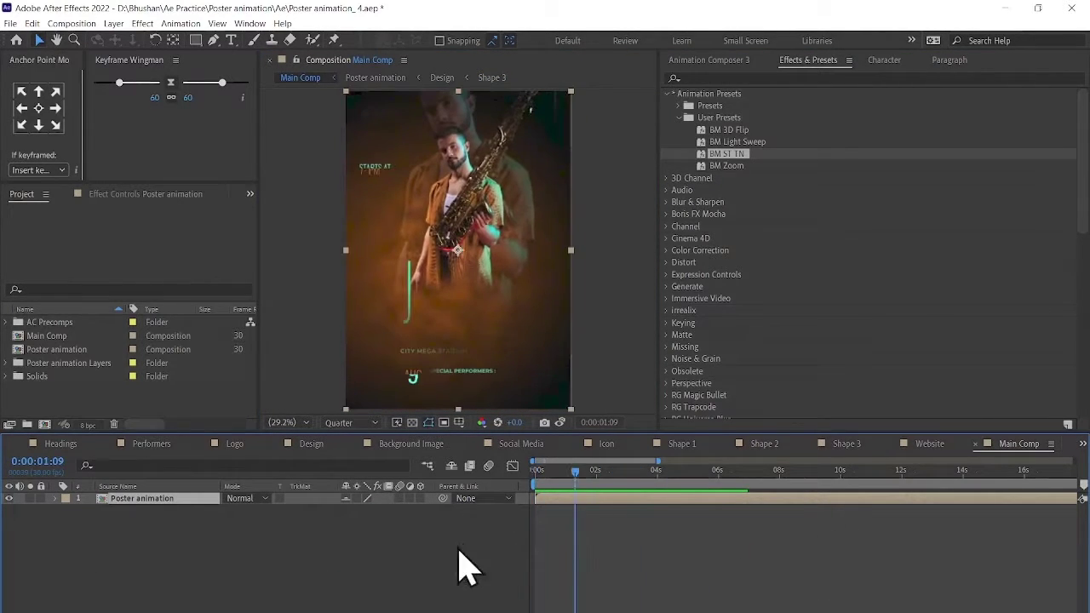
pyautogui.scroll(3, 756, 558)
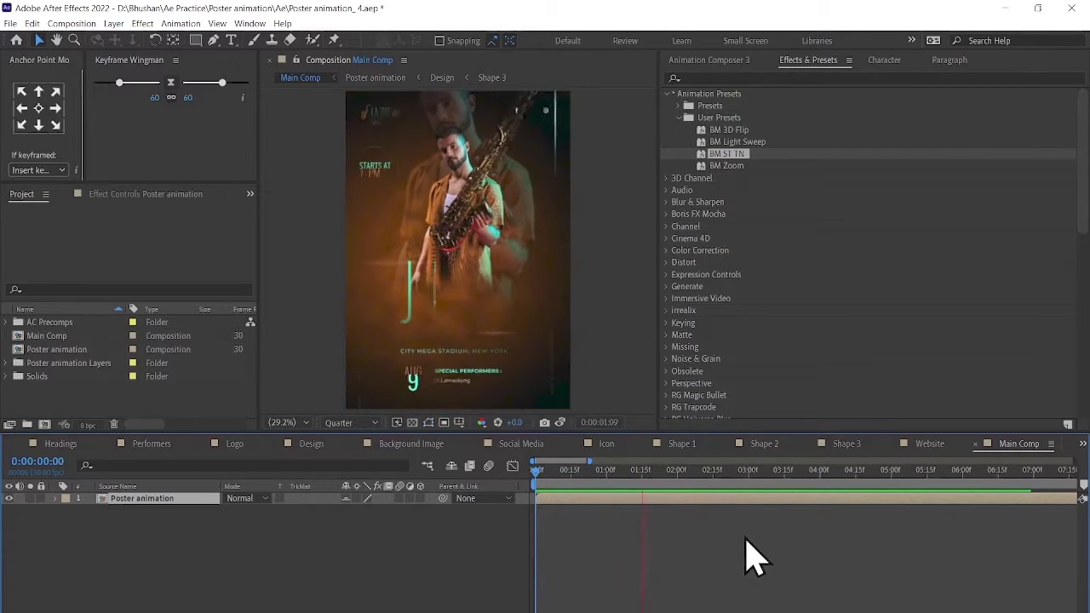
# In Poster animation > Text, drag the Website layer bar to start later
pyautogui.doubleClick(614, 500)
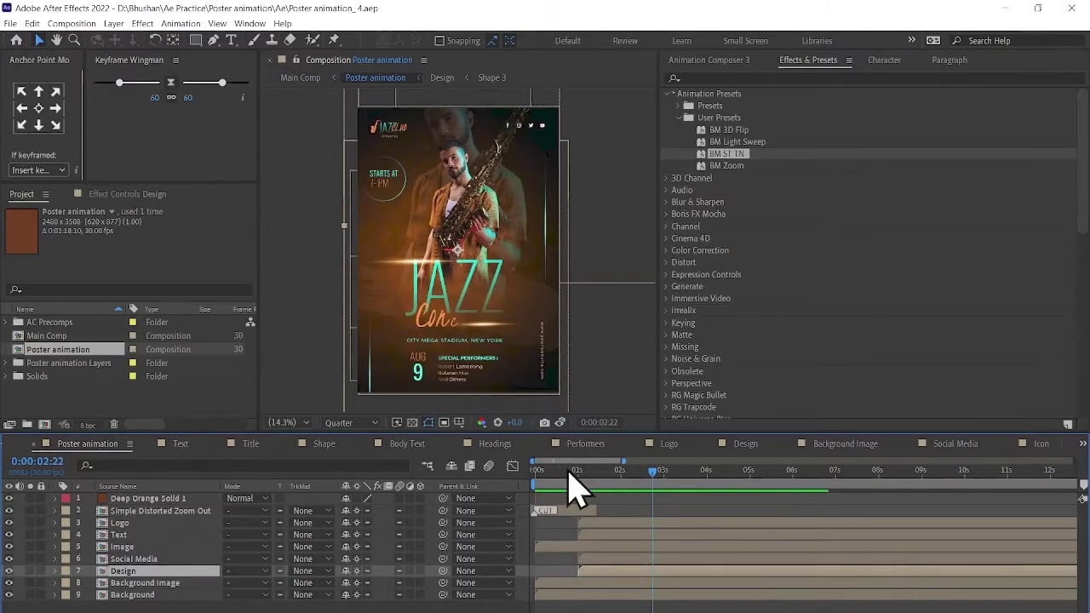
pyautogui.doubleClick(615, 536)
pyautogui.click(133, 522)
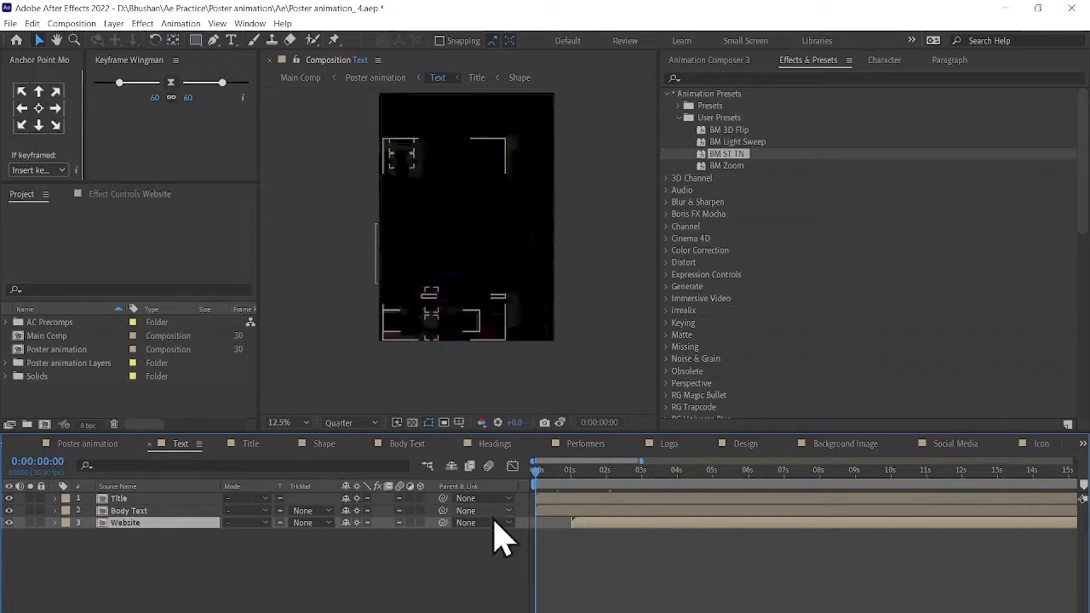
pyautogui.press('space')
pyautogui.scroll(3, 642, 511)
pyautogui.doubleClick(647, 499)
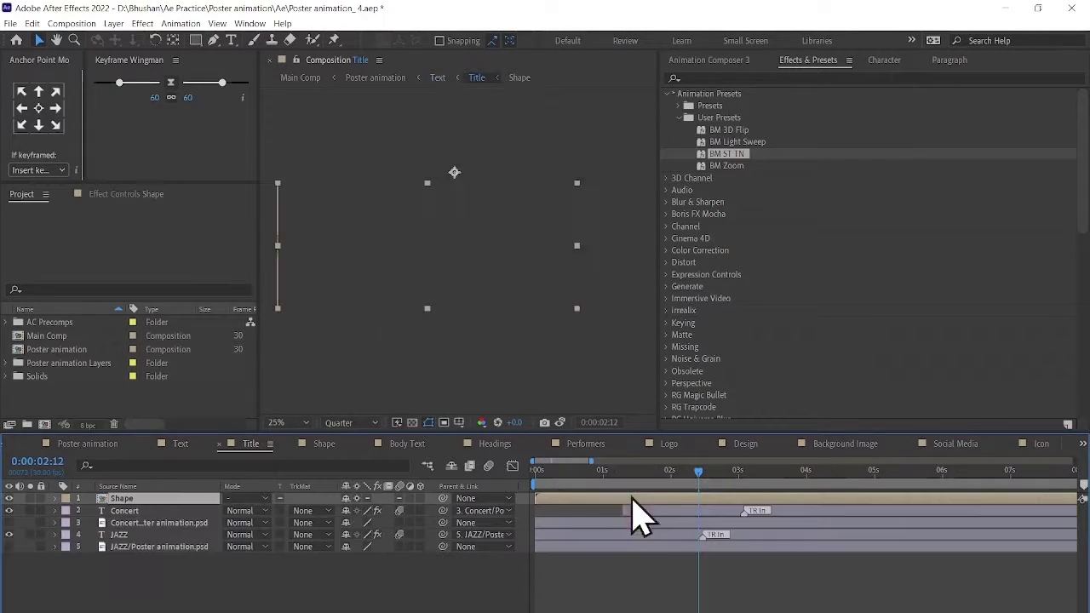
pyautogui.press('Home')
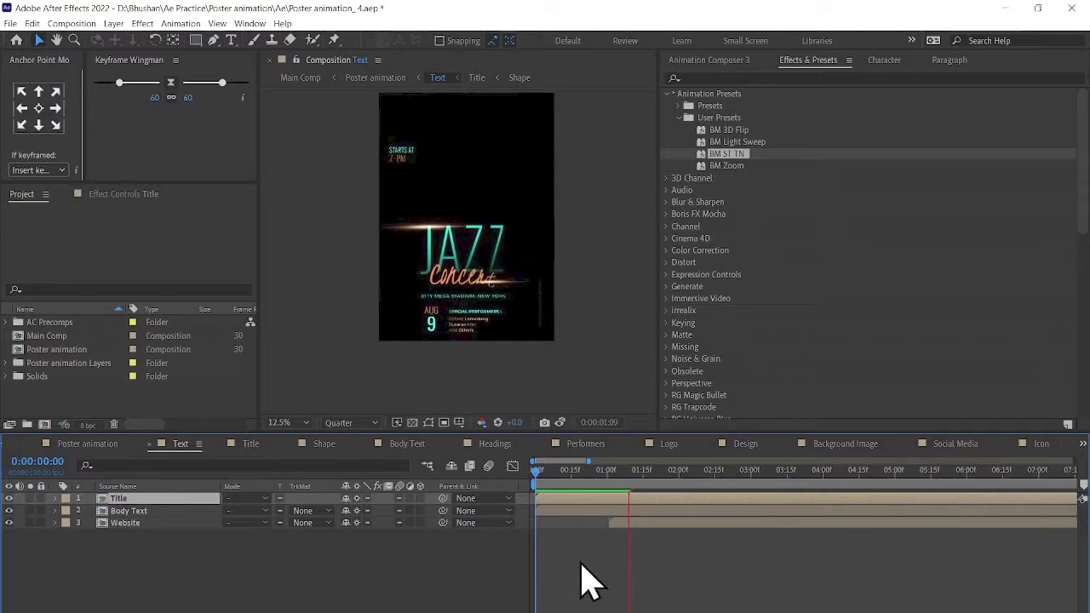
pyautogui.click(133, 510)
pyautogui.moveTo(634, 540); pyautogui.dragTo(672, 543)
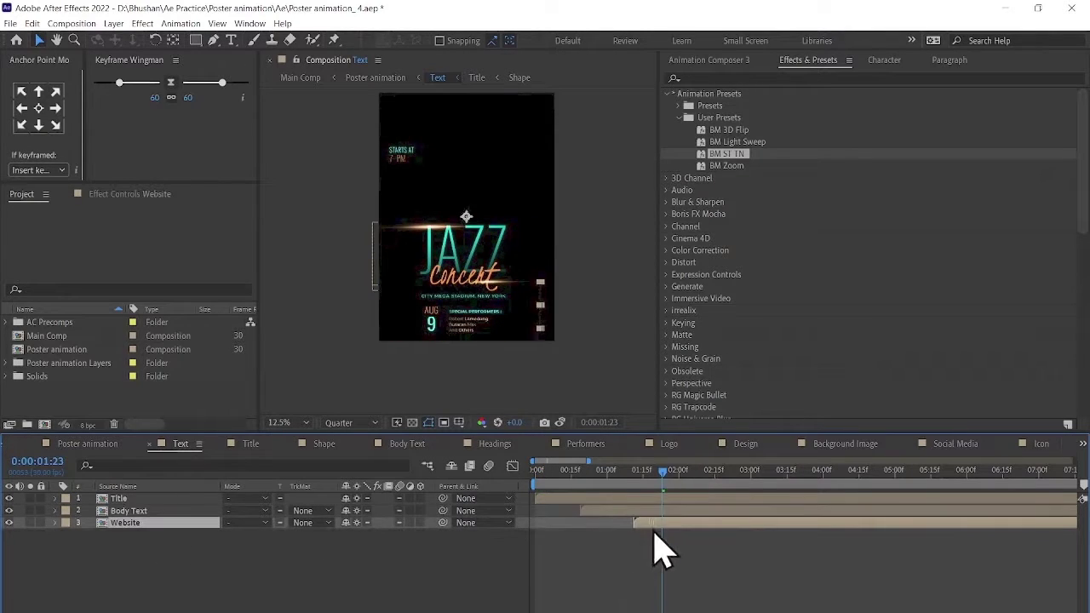
pyautogui.press('space')
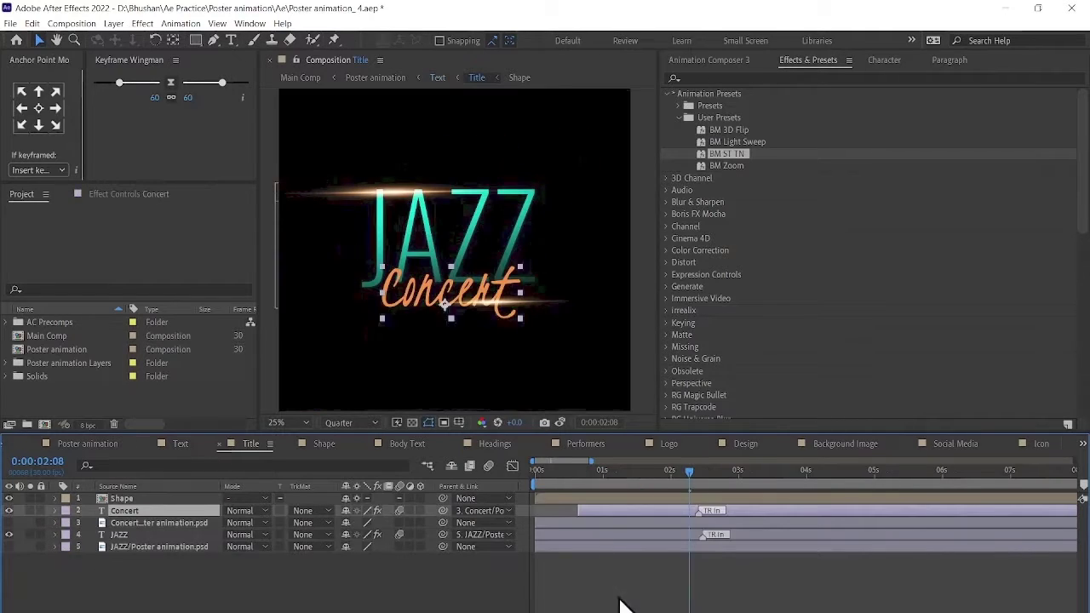
# In the Title comp, delay the Shape light-streak layer to start around 2 seconds
pyautogui.doubleClick(119, 499)
pyautogui.moveTo(566, 498); pyautogui.dragTo(698, 499)
pyautogui.click(375, 78)
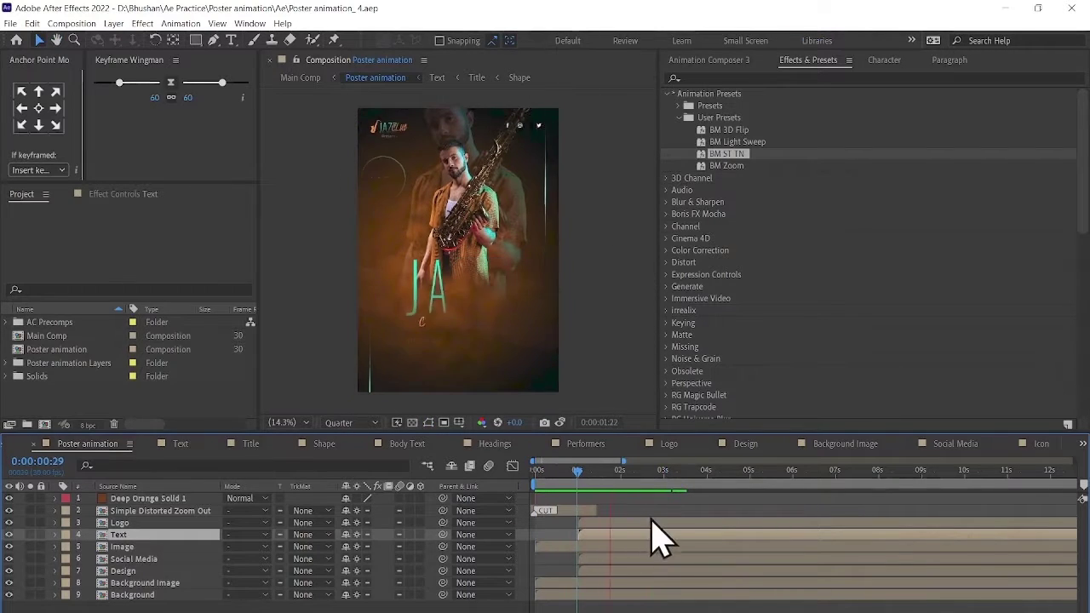
# Return to Poster animation and open the Shape 1 comp inside Design
pyautogui.click(476, 77)
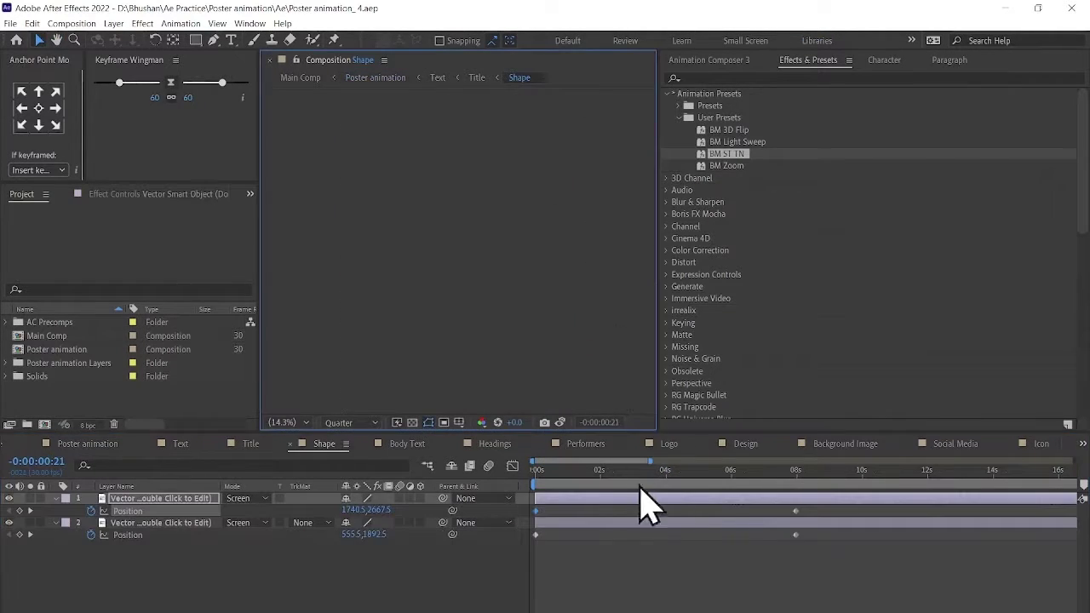
pyautogui.hotkey('shift', 'Escape')
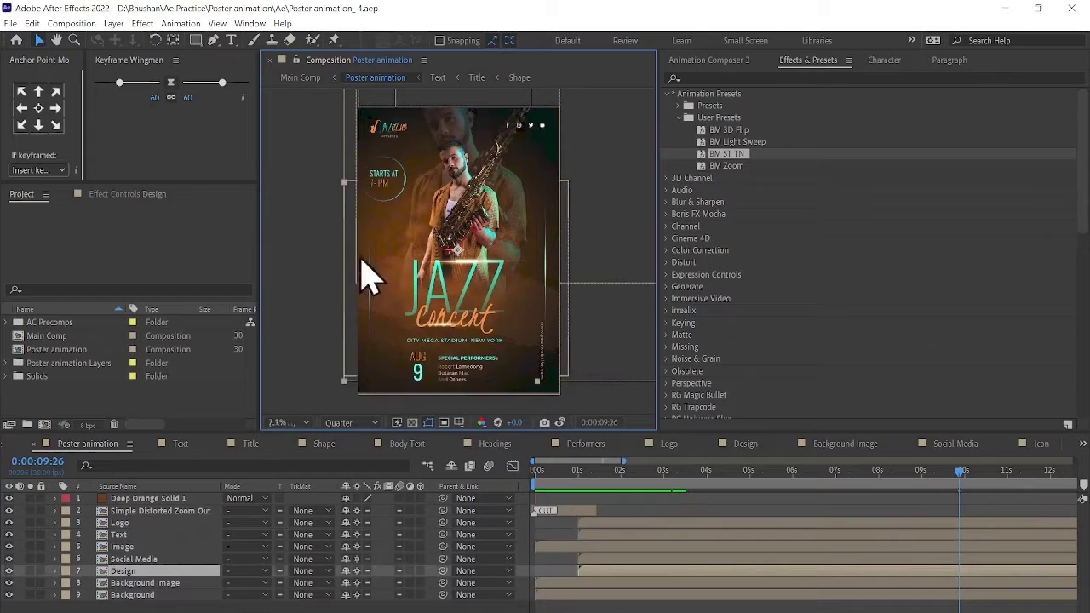
pyautogui.doubleClick(151, 569)
pyautogui.doubleClick(434, 250)
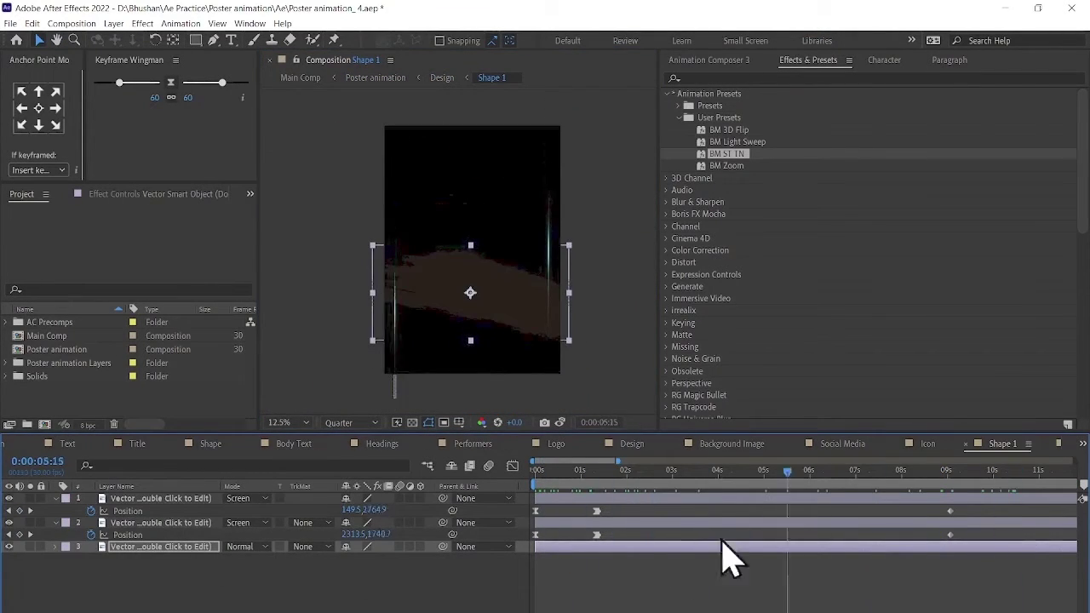
# Draw a rectangle mask over the brush stroke, rotate it, and keyframe its Mask Path
pyautogui.hotkey('shift', '/')
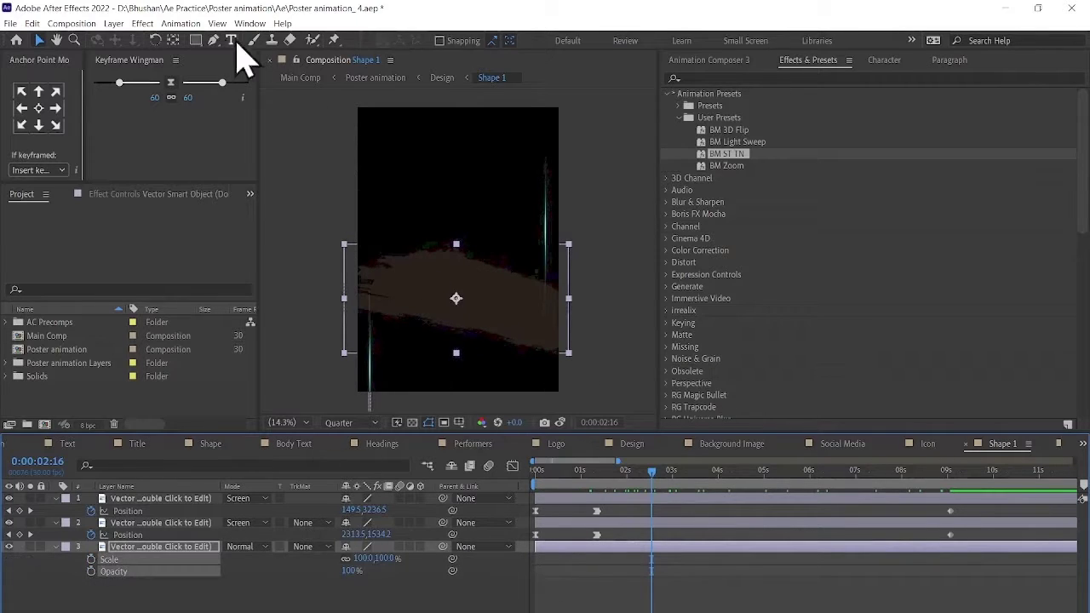
pyautogui.press('q')
pyautogui.moveTo(315, 173)
pyautogui.mouseDown()
pyautogui.moveTo(601, 390)
pyautogui.moveTo(554, 389)
pyautogui.mouseUp()
pyautogui.hotkey('ctrl', 't')
pyautogui.click(599, 474)
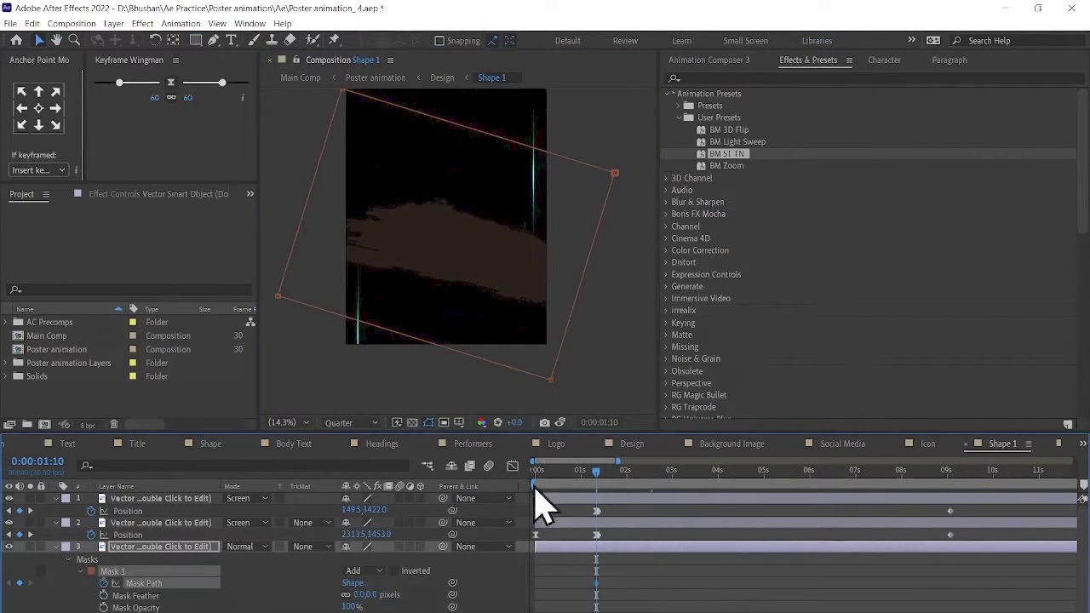
pyautogui.hotkey('alt', 'shift', 'm')
pyautogui.press('Home')
pyautogui.press('space')
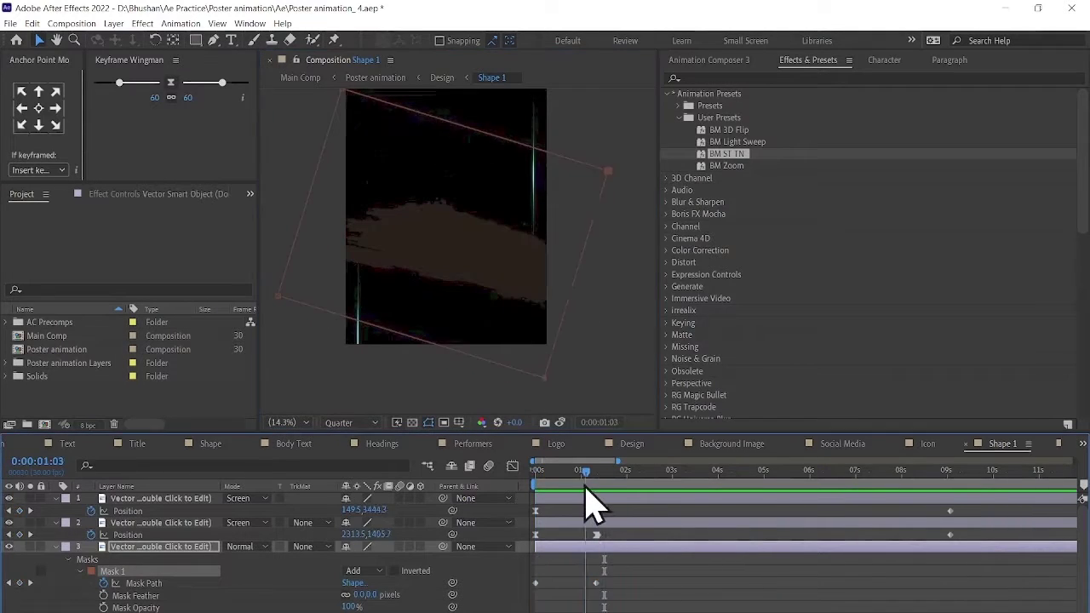
# Apply S_WipeBubble, set Wipe Percent to 0%, then open and close its preset browser
pyautogui.click(764, 78)
pyautogui.write('bub')
pyautogui.click(739, 286)
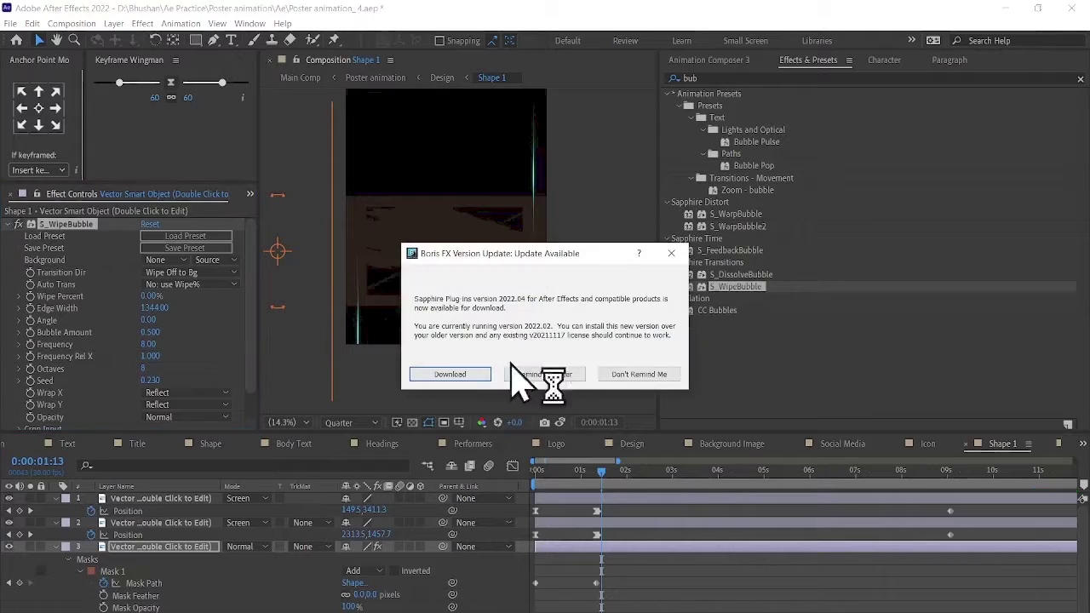
pyautogui.click(549, 374)
pyautogui.moveTo(178, 299); pyautogui.dragTo(136, 299)
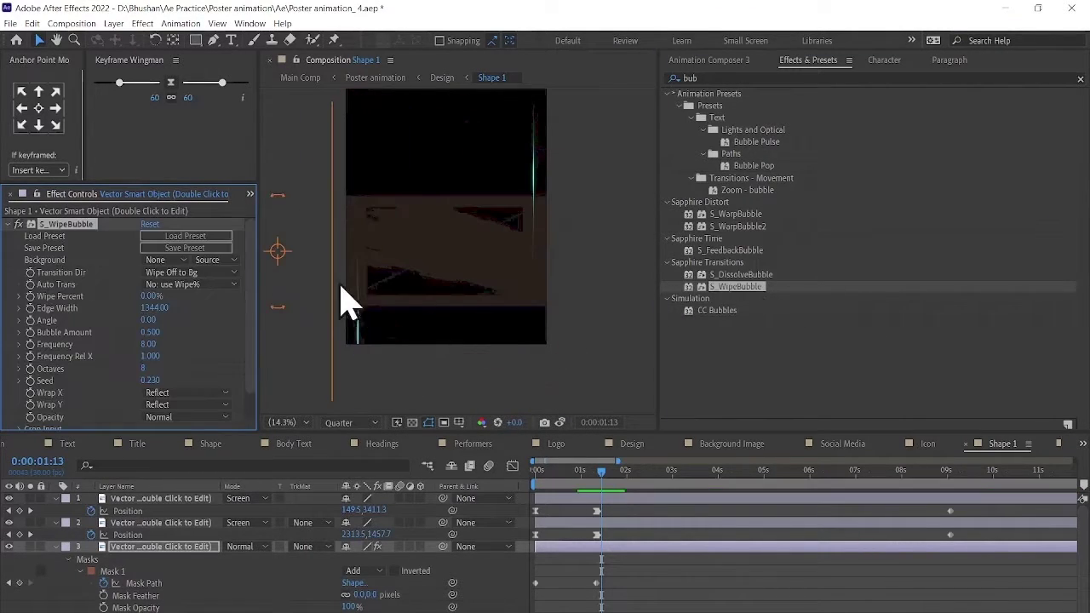
pyautogui.scroll(-1, 109, 369)
pyautogui.scroll(1, 110, 370)
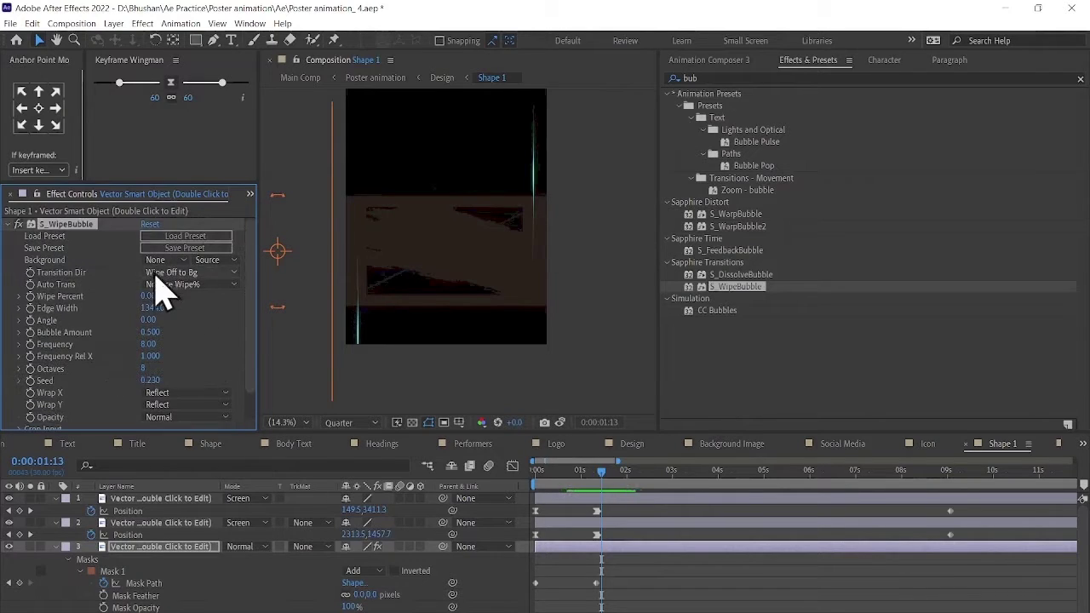
pyautogui.click(196, 237)
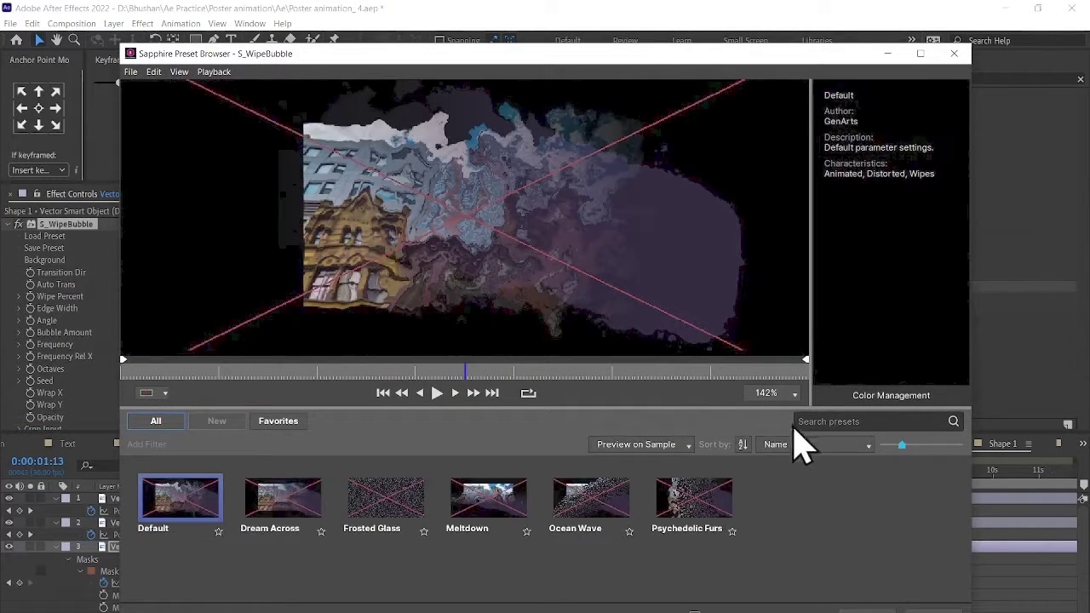
pyautogui.press('Escape')
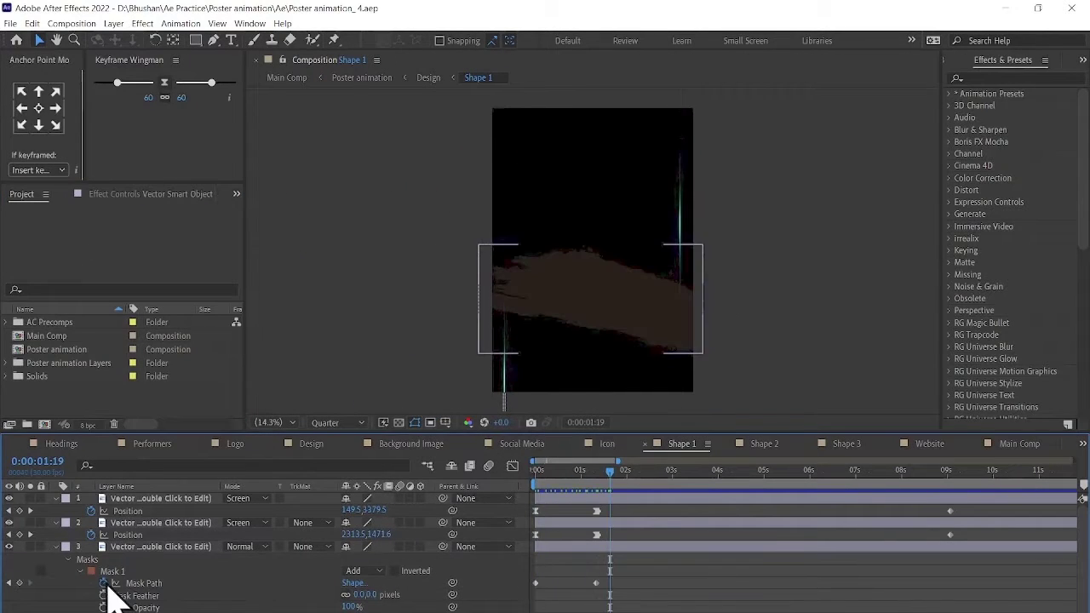
# Apply S_WipeBubble to the brush-stroke layer, wiping on from Bg with keyframed Wipe Percent
pyautogui.press('s')
pyautogui.hotkey('shift', 't')
pyautogui.click(998, 76)
pyautogui.write('bub')
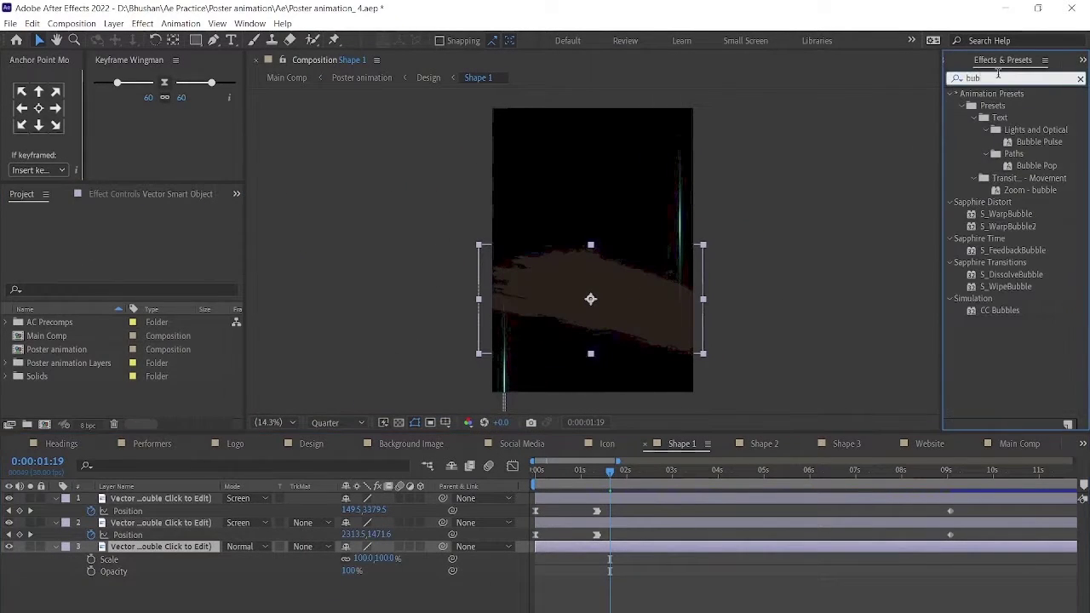
pyautogui.doubleClick(1011, 287)
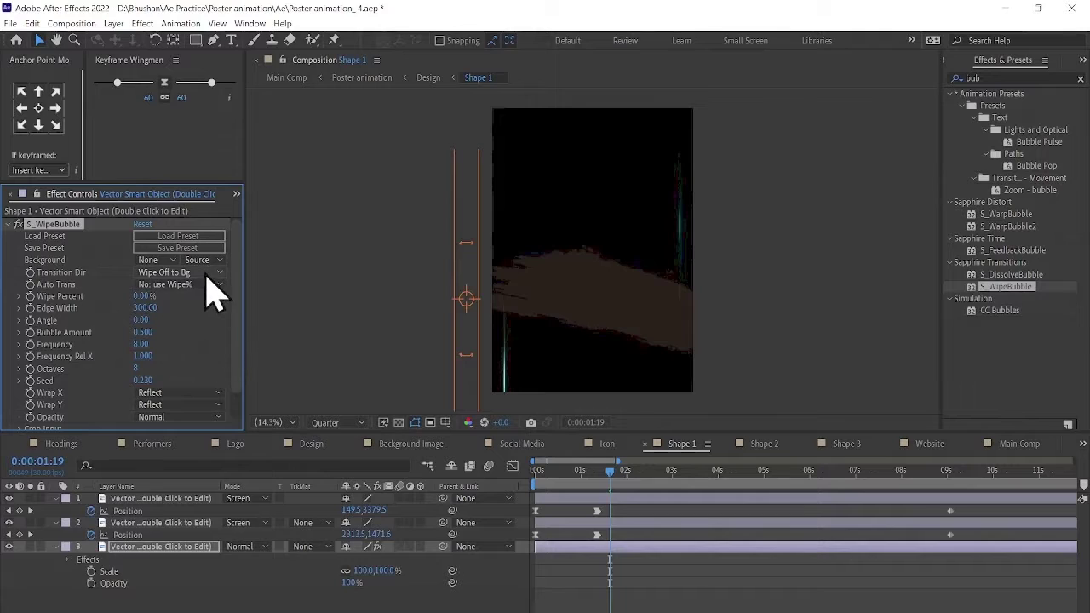
pyautogui.click(204, 300)
pyautogui.click(592, 471)
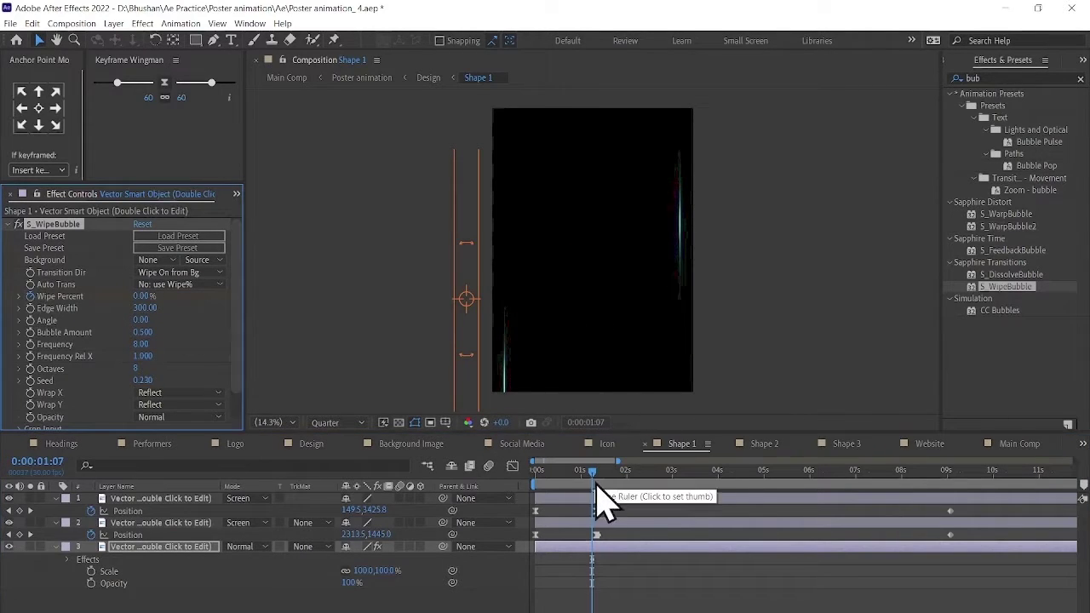
pyautogui.press('u')
pyautogui.press('Home')
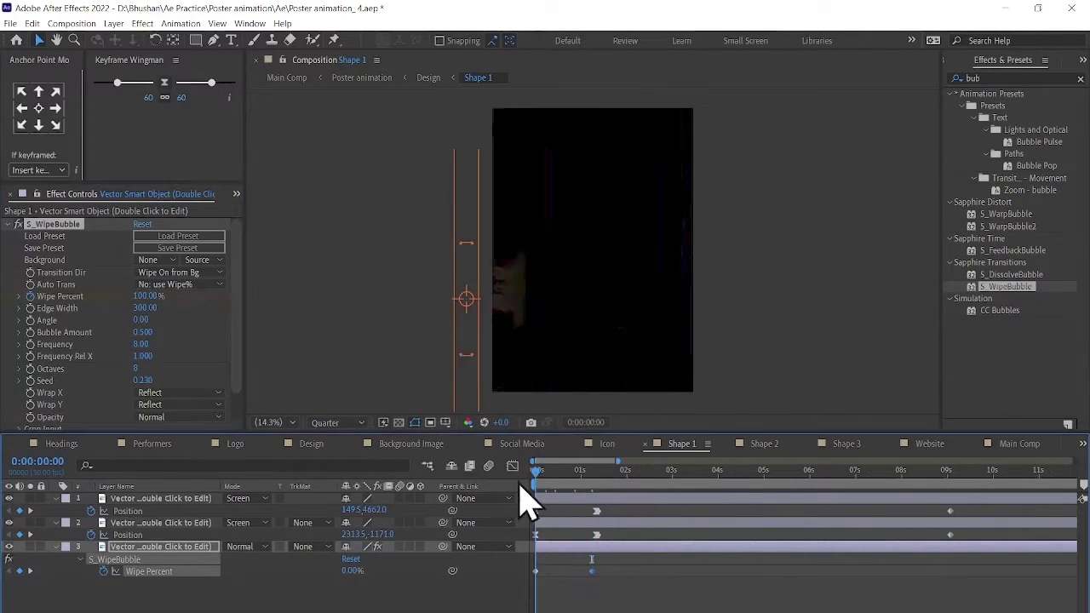
pyautogui.press('space')
# Set the S_WipeBubble Edge Width to 1111 and save
pyautogui.click(142, 307)
pyautogui.write('1111')
pyautogui.press('Return')
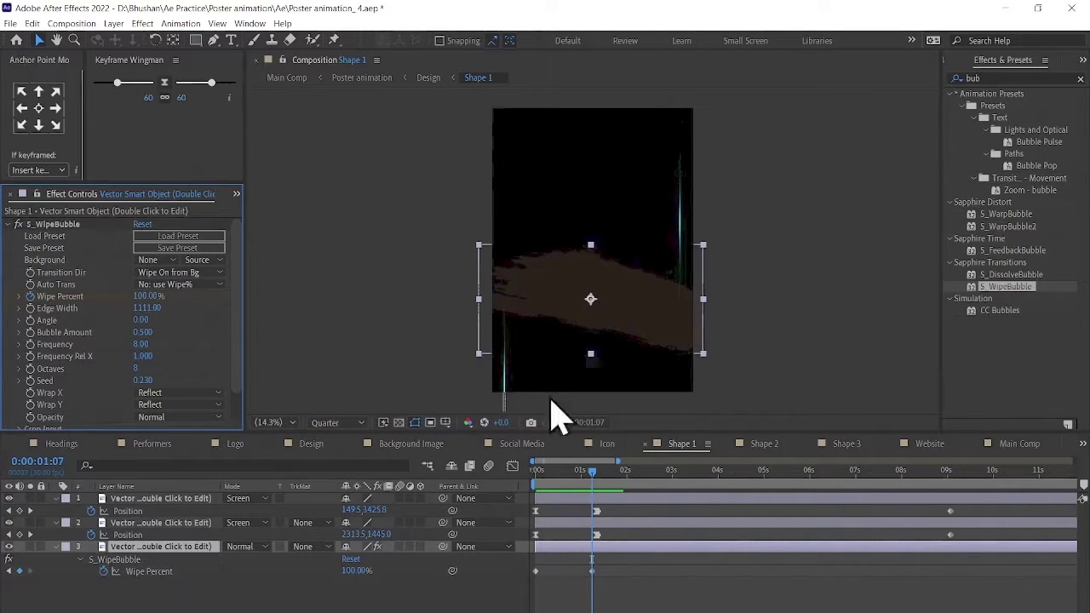
pyautogui.hotkey('ctrl', 's')
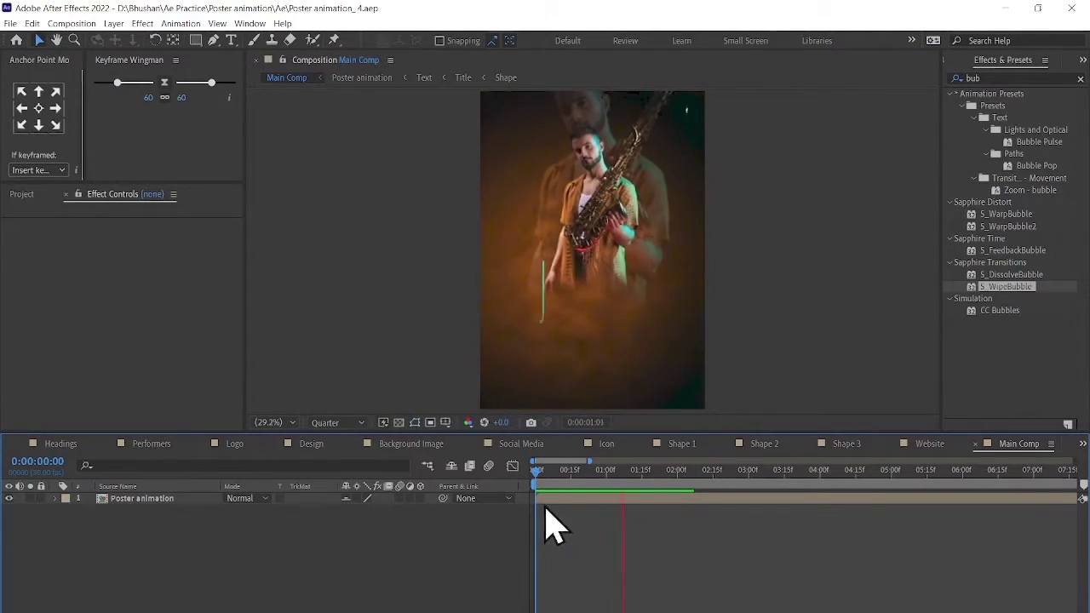
# Open Poster animation > Background Image > Image-1 and apply Turbulent Displace to the cloud layer
pyautogui.doubleClick(143, 498)
pyautogui.doubleClick(101, 596)
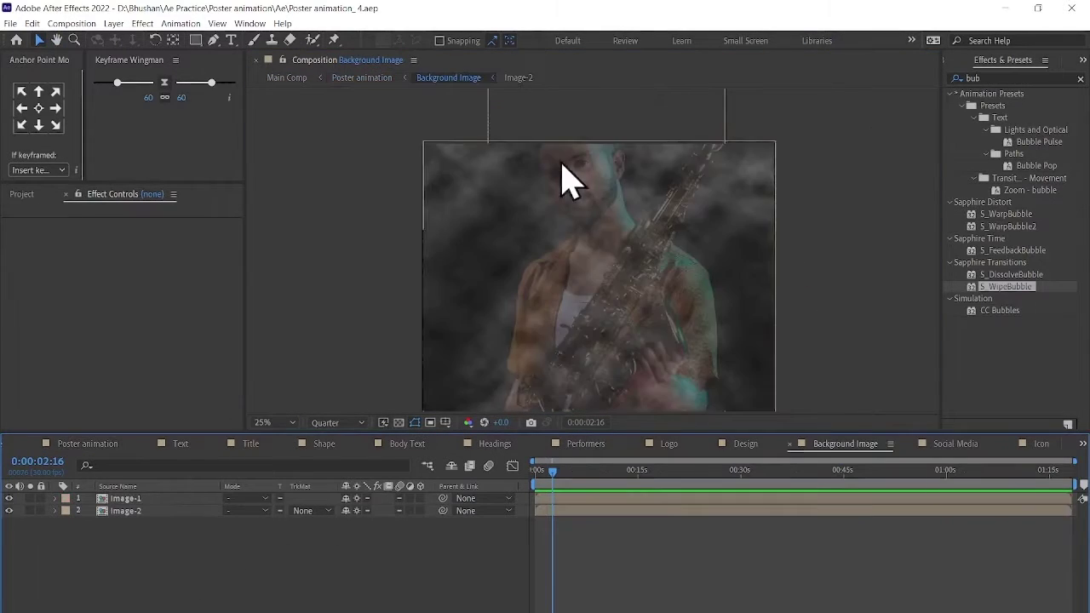
pyautogui.doubleClick(639, 324)
pyautogui.click(945, 111)
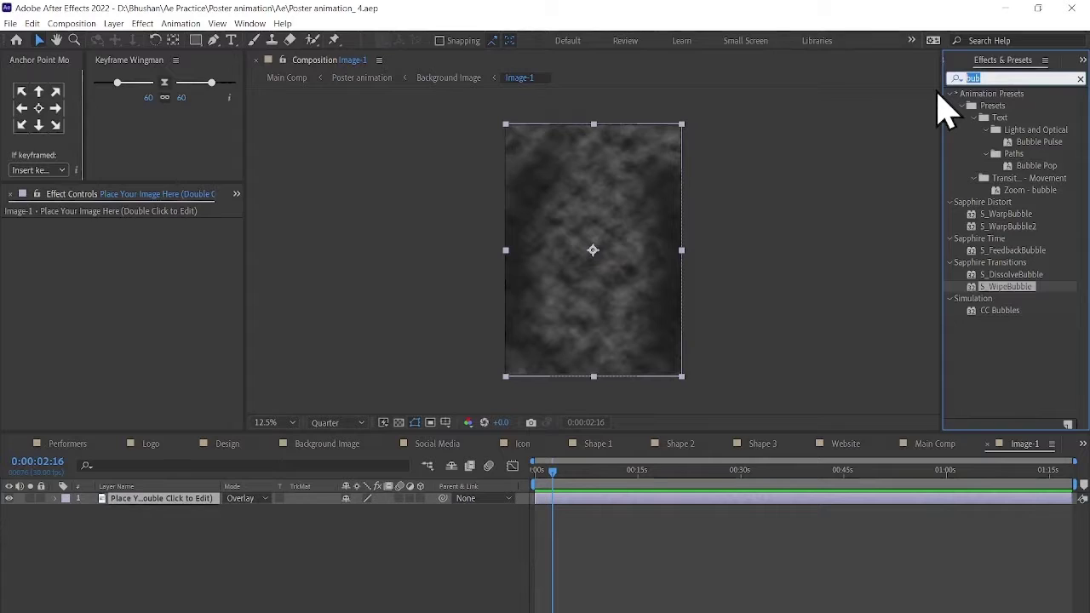
pyautogui.write('turb')
pyautogui.moveTo(1012, 105); pyautogui.dragTo(166, 349)
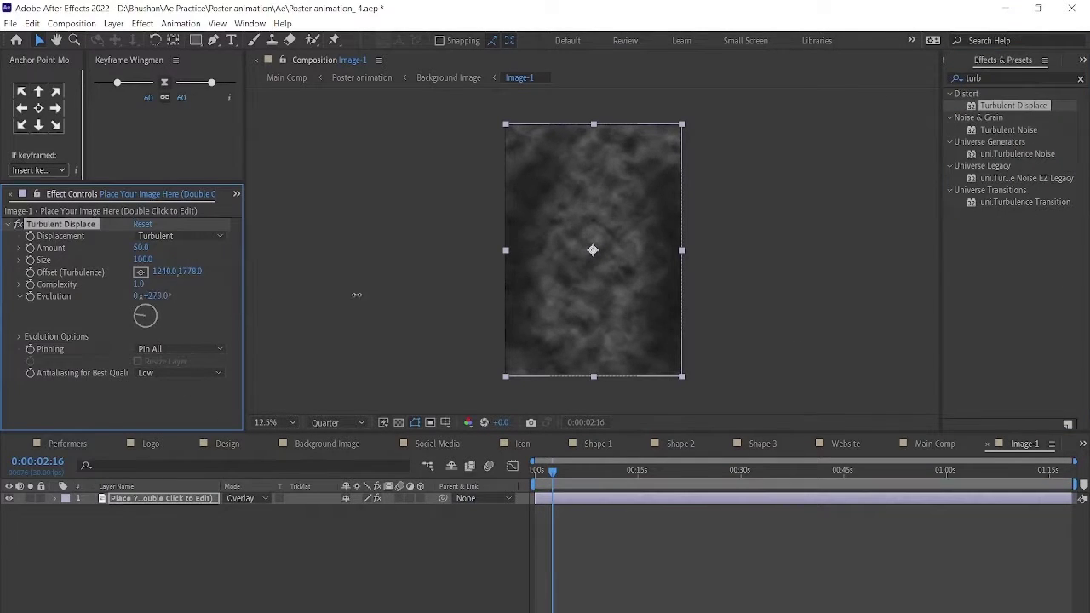
# Drive Evolution with a time expression, testing speeds and settling on time*200, then preview Main Comp
pyautogui.keyDown('alt'); pyautogui.click(30, 295); pyautogui.keyUp('alt')
pyautogui.write('time*')
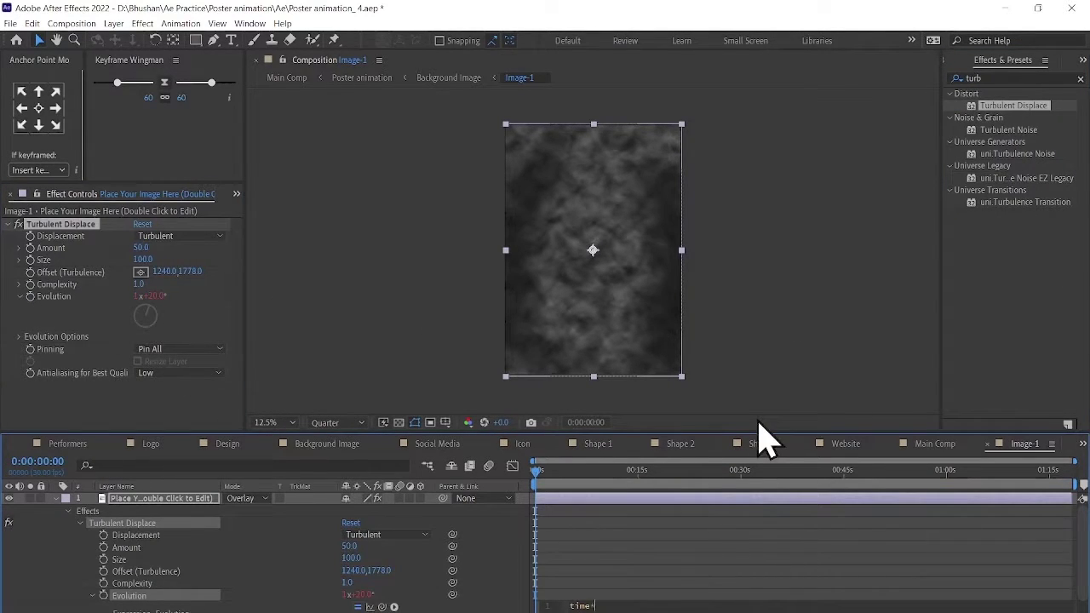
pyautogui.write('100')
pyautogui.click(627, 547)
pyautogui.press('space')
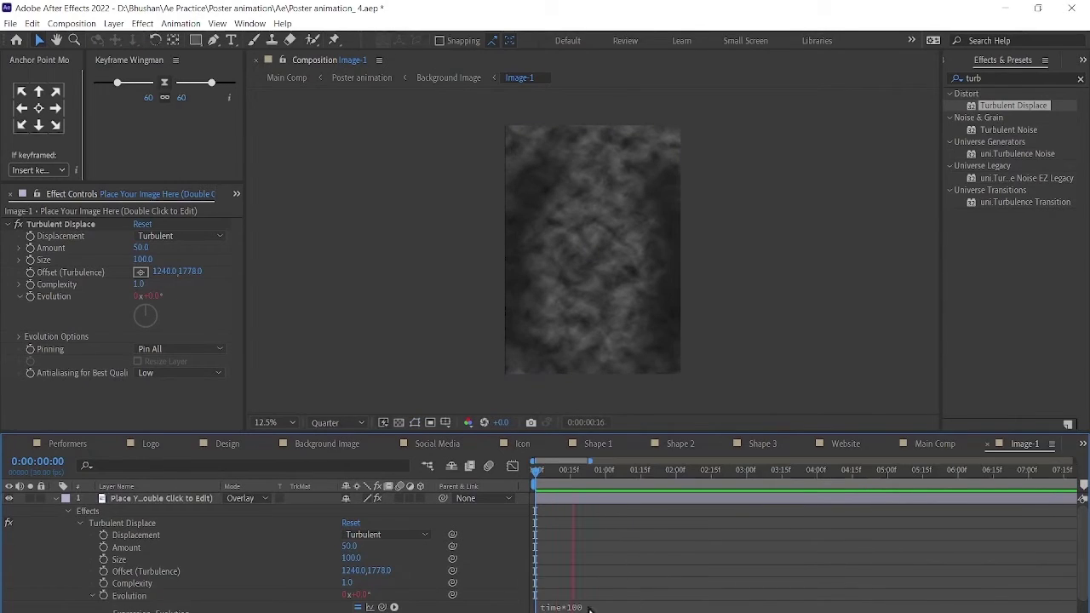
pyautogui.click(634, 605)
pyautogui.click(604, 547)
pyautogui.press('space')
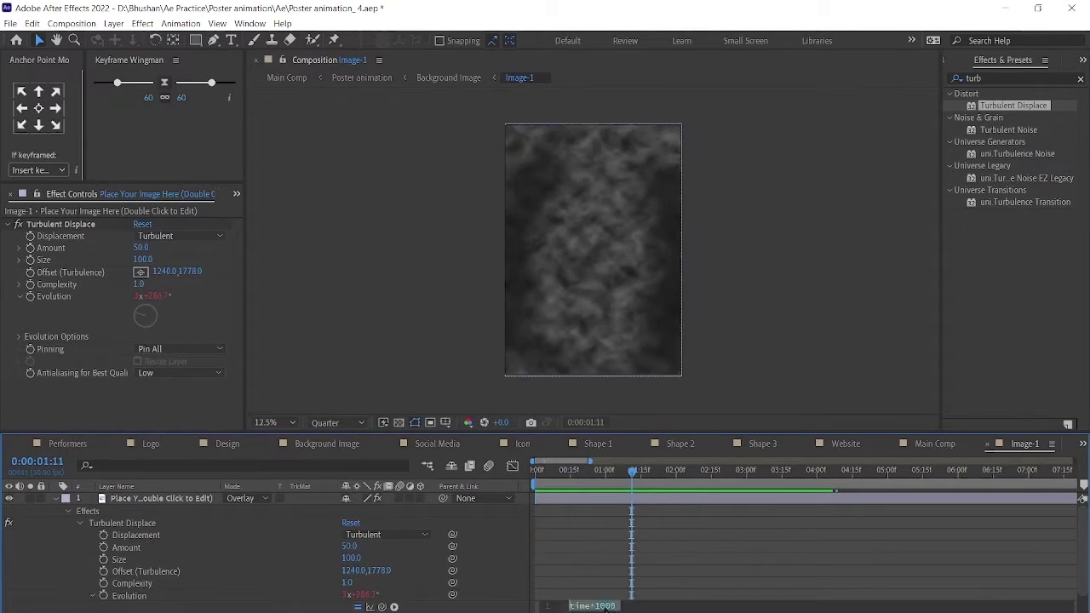
pyautogui.press('KP_Enter')
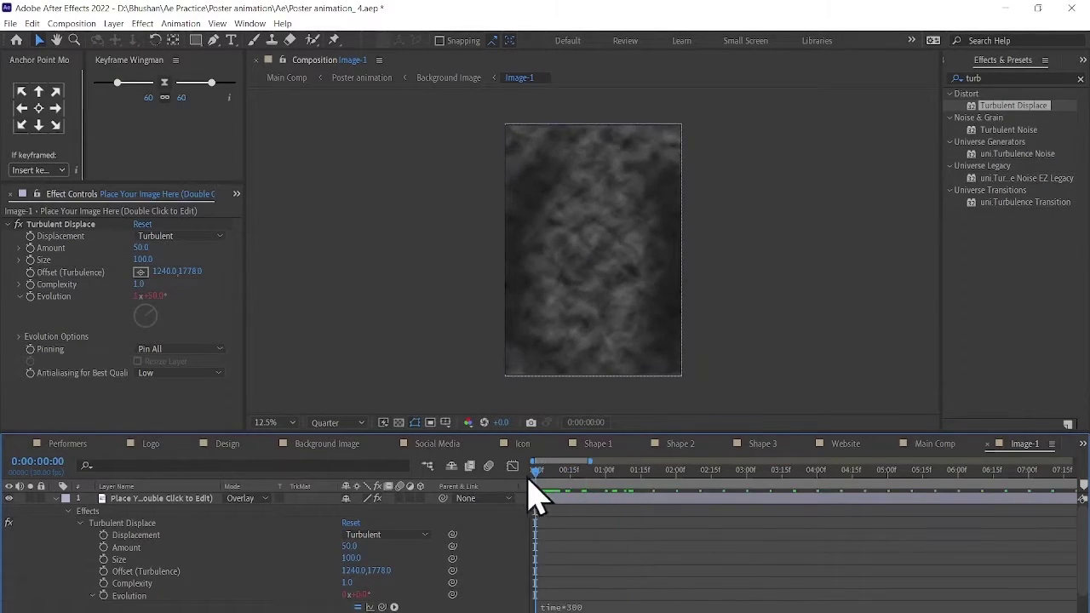
pyautogui.write('2')
pyautogui.click(630, 528)
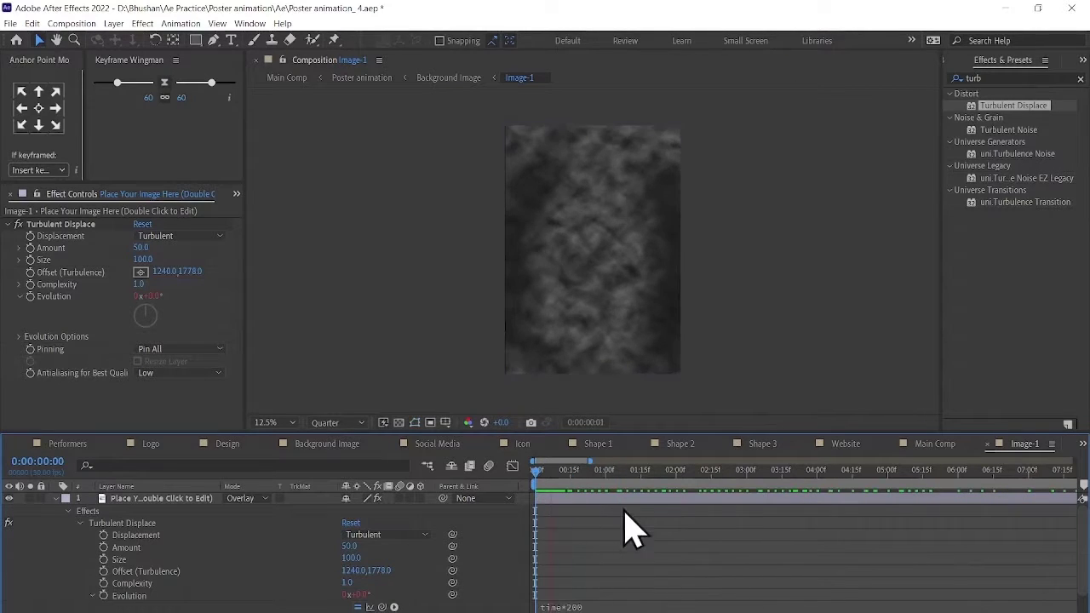
pyautogui.click(287, 77)
pyautogui.press('space')
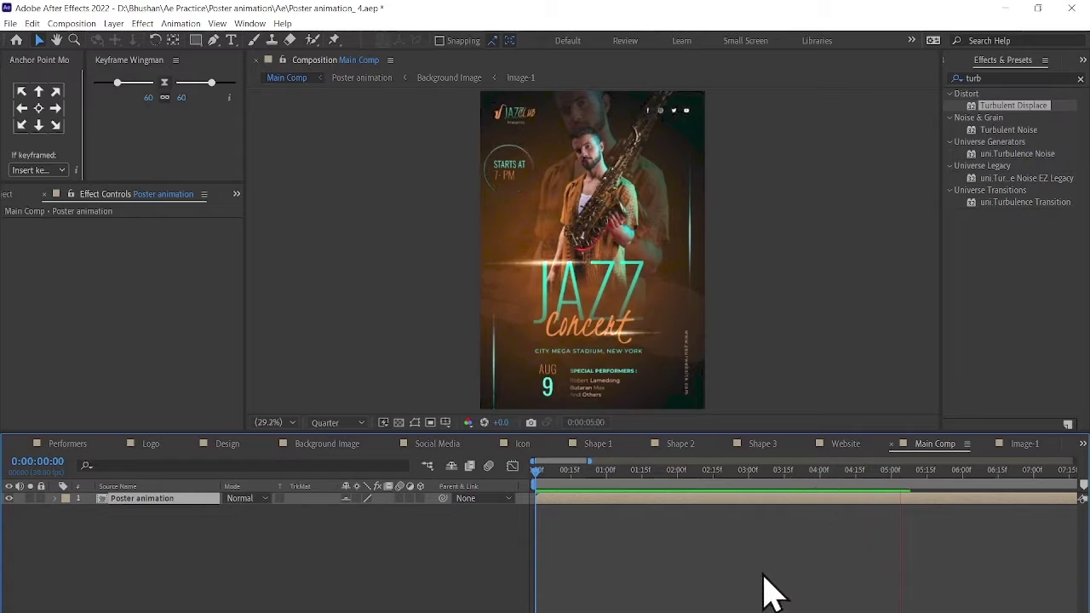
# Apply the VR Digital Glitch effect to the Poster animation layer
pyautogui.scroll(-5, 625, 489)
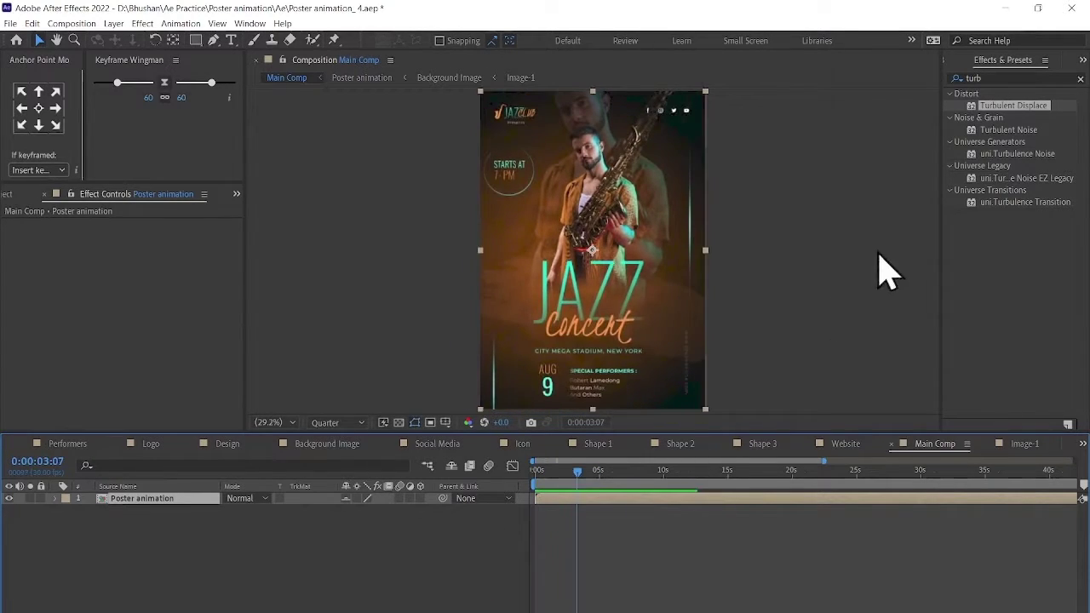
pyautogui.press('space')
pyautogui.moveTo(940, 228); pyautogui.dragTo(780, 228)
pyautogui.click(835, 60)
pyautogui.click(869, 109)
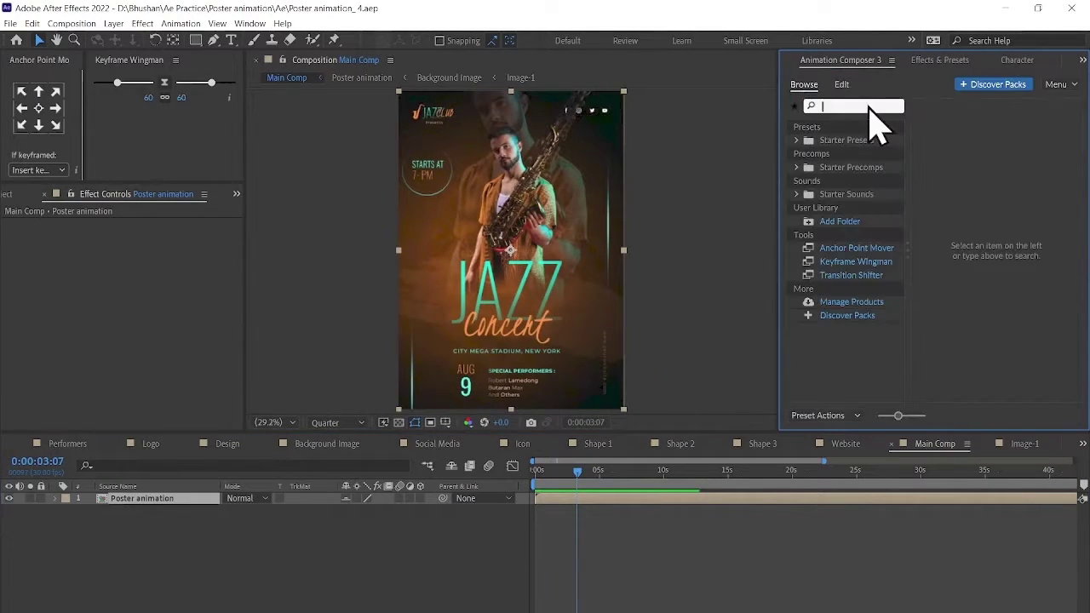
pyautogui.write('gli')
pyautogui.click(939, 59)
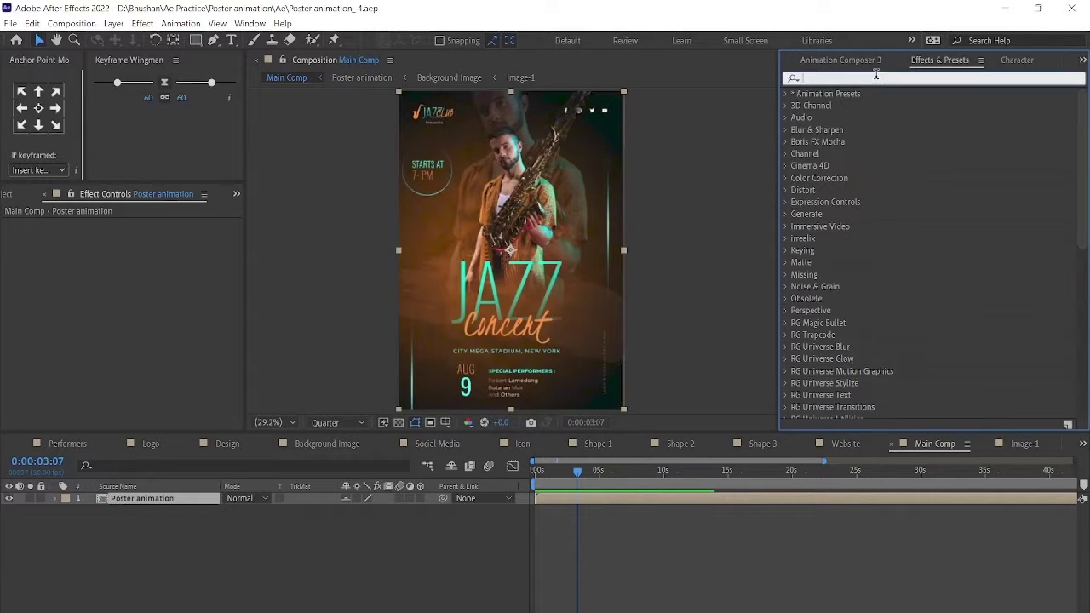
pyautogui.click(875, 78)
pyautogui.write('glit')
pyautogui.doubleClick(851, 106)
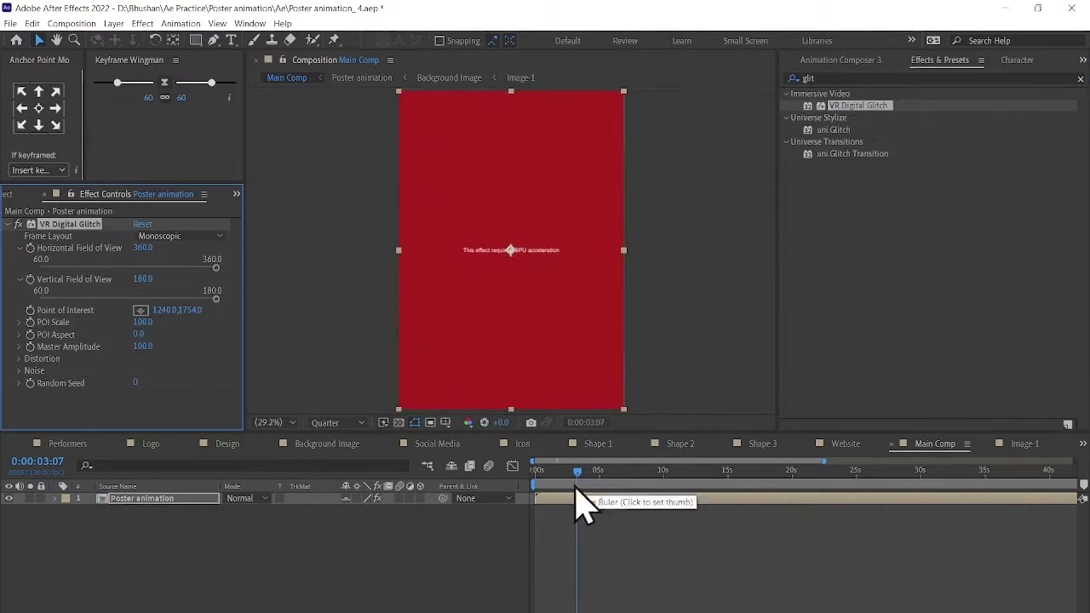
# Set the project renderer to Mercury GPU Acceleration in Project Settings, retrying after a GPU error
pyautogui.click(10, 23)
pyautogui.click(196, 366)
pyautogui.click(425, 198)
pyautogui.click(408, 213)
pyautogui.click(663, 496)
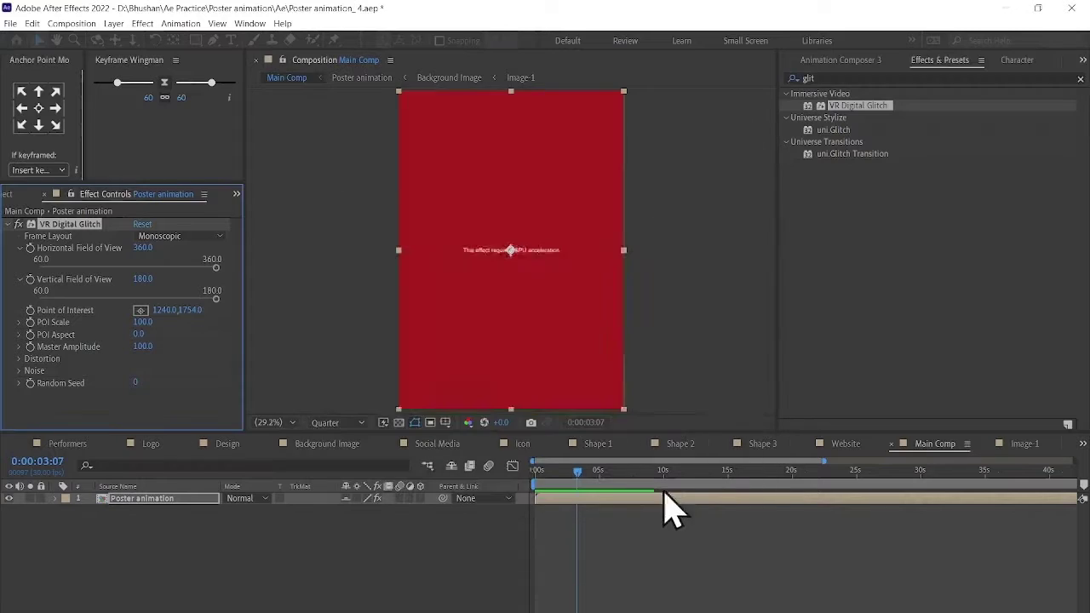
pyautogui.press('Home')
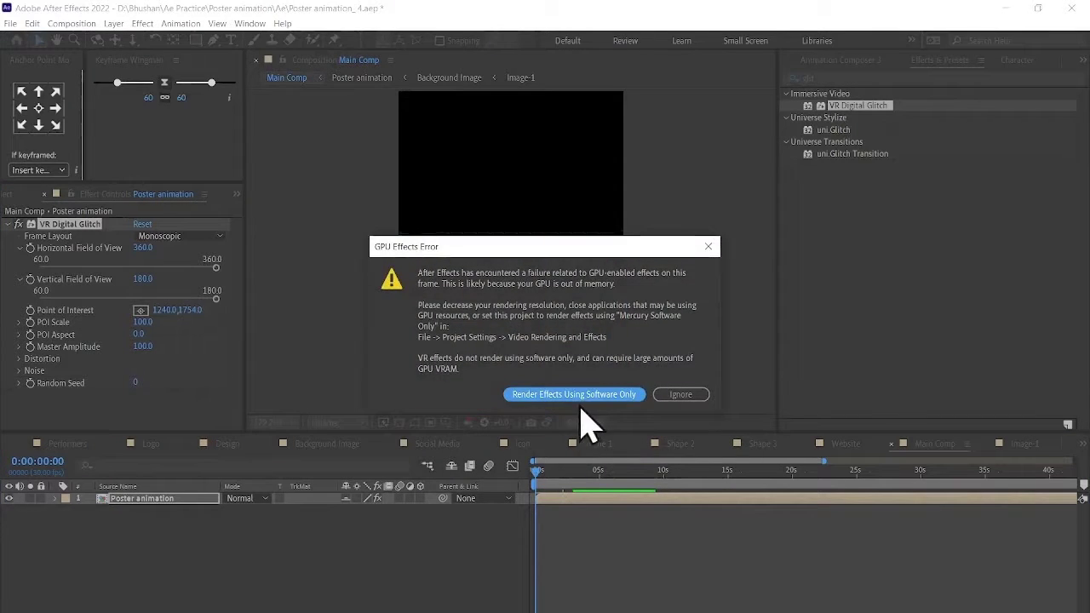
pyautogui.click(581, 396)
pyautogui.hotkey('ctrl', 'alt', 'shift', 'k')
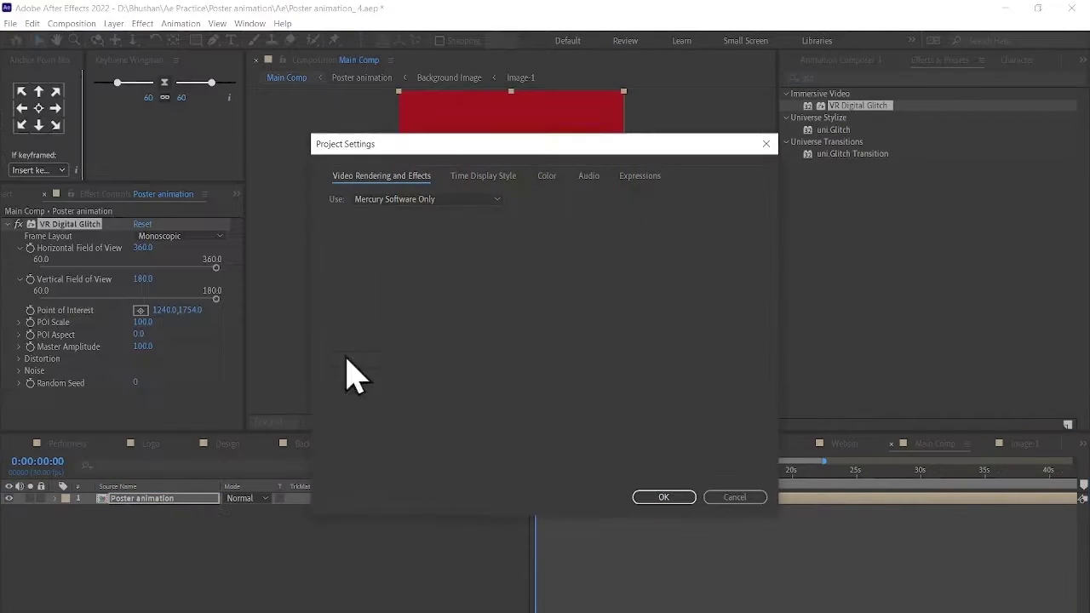
pyautogui.click(375, 198)
pyautogui.click(392, 213)
pyautogui.click(652, 497)
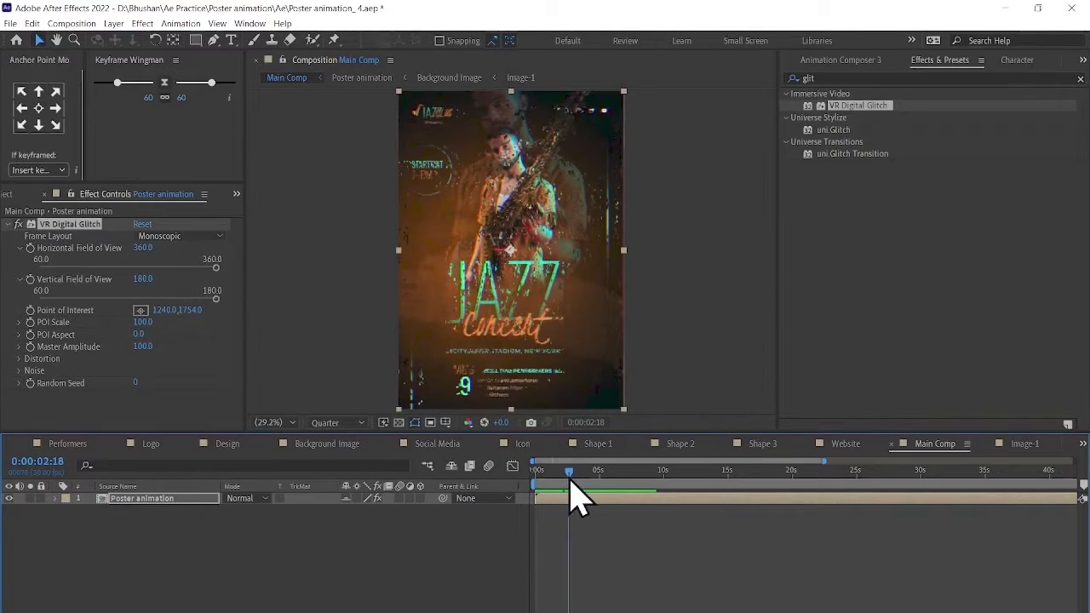
# Keyframe Horizontal and Vertical Field of View to 60 and start keyframing POI Scale
pyautogui.press('space')
pyautogui.press('space')
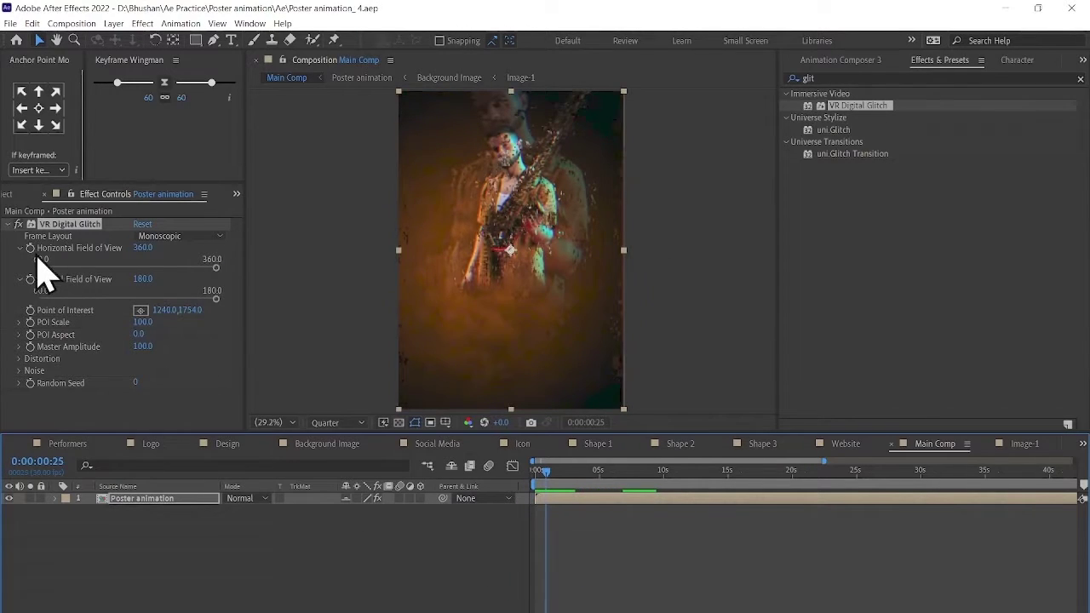
pyautogui.click(30, 248)
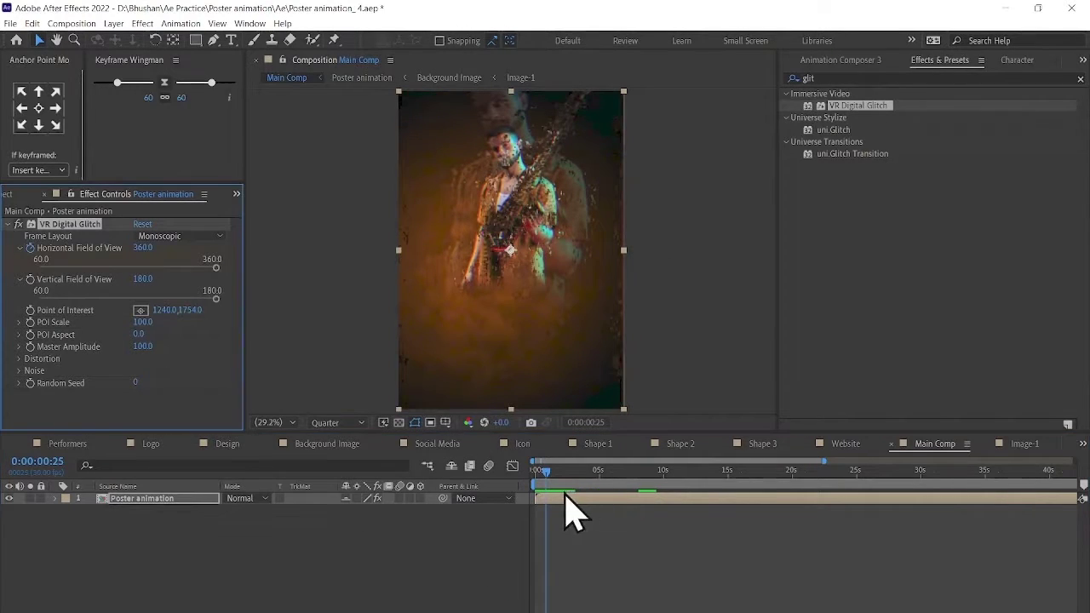
pyautogui.press('u')
pyautogui.click(142, 247)
pyautogui.write('60')
pyautogui.press('Return')
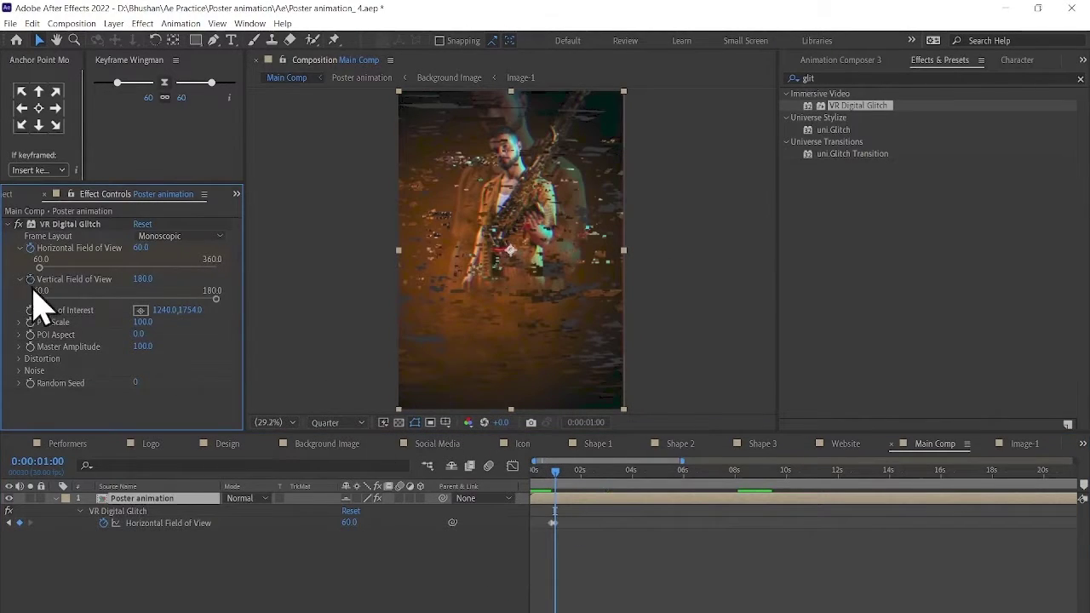
pyautogui.click(31, 280)
pyautogui.scroll(2, 560, 547)
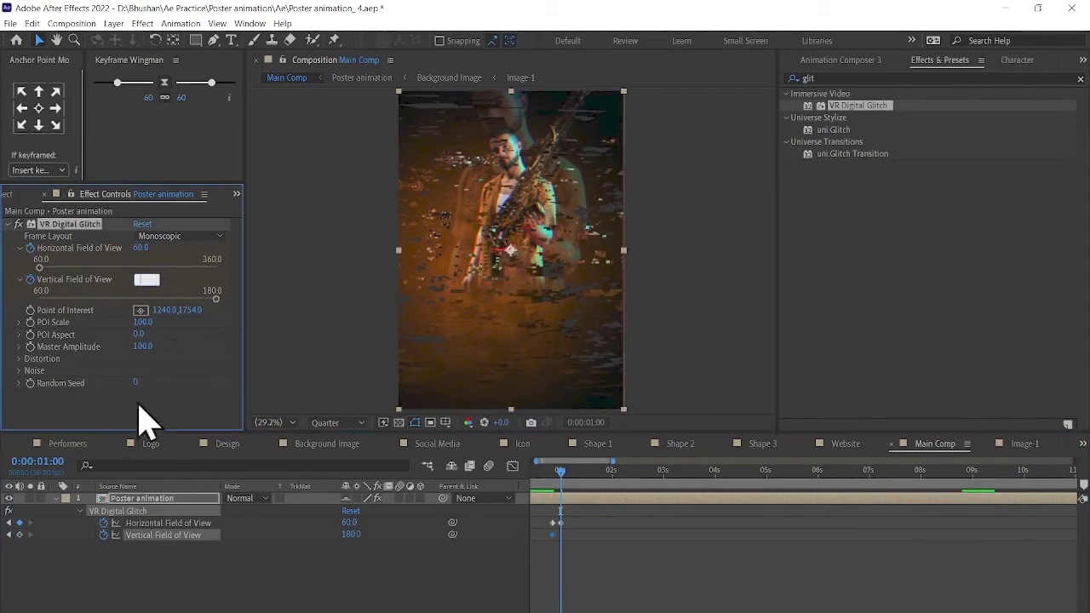
pyautogui.write('60')
pyautogui.press('Return')
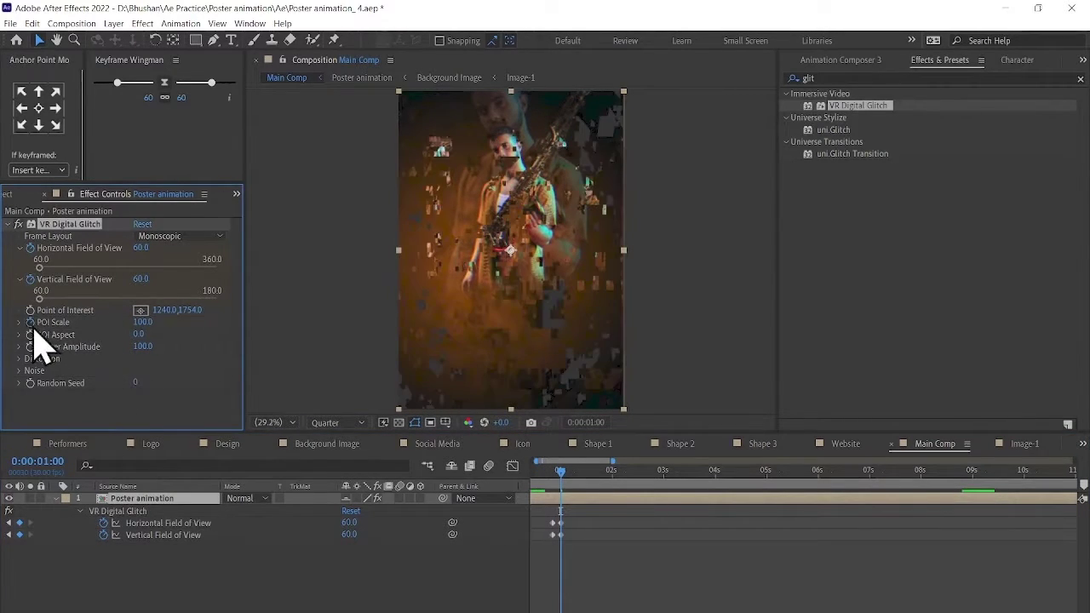
pyautogui.click(30, 322)
pyautogui.press('space')
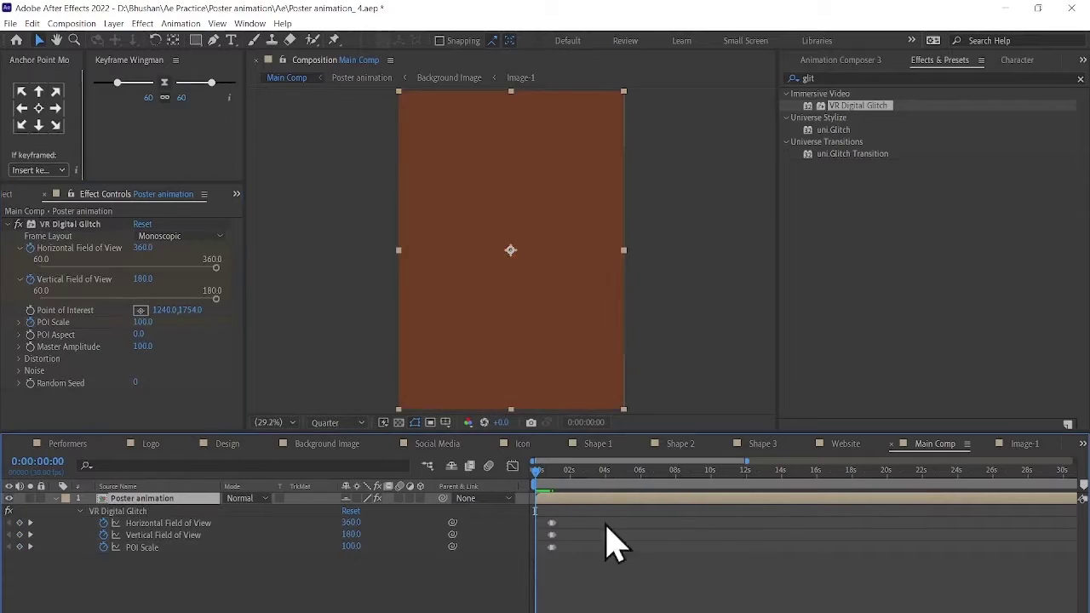
# Move the one-second keyframes to about 0:16 and paste POI Scale keyframes at 100 and 1:00
pyautogui.scroll(2, 608, 540)
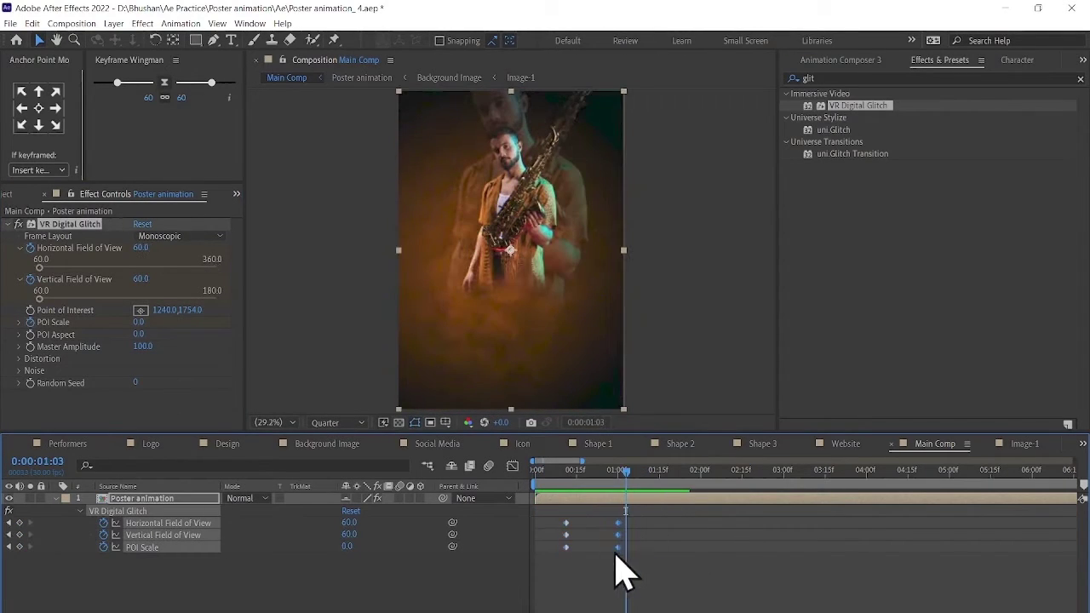
pyautogui.moveTo(618, 535)
pyautogui.mouseDown()
pyautogui.moveTo(576, 534)
pyautogui.moveTo(681, 571)
pyautogui.mouseUp()
pyautogui.click(576, 536)
pyautogui.scroll(3, 690, 553)
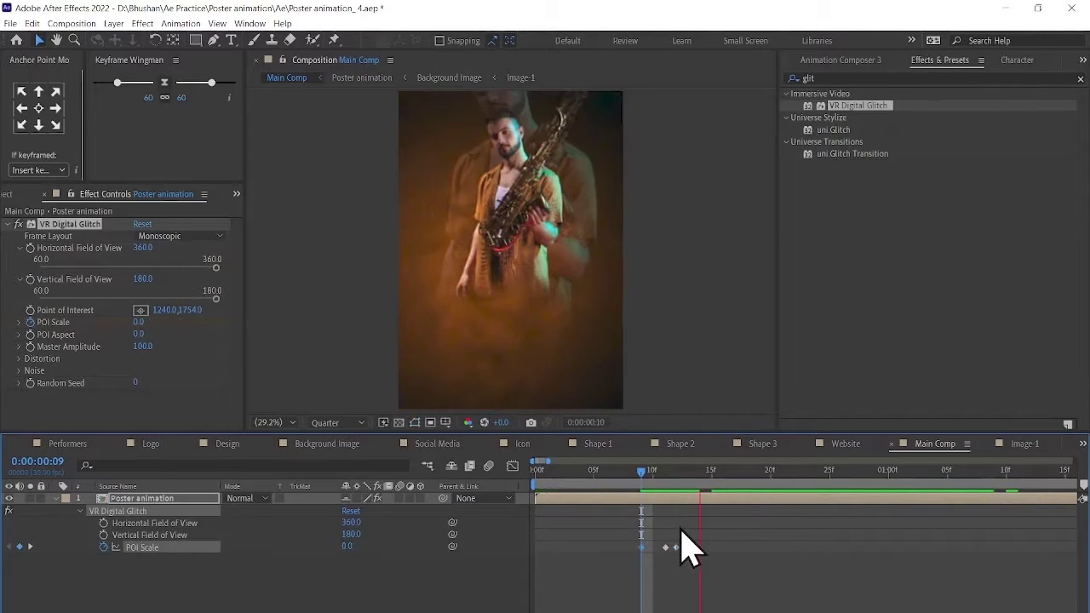
pyautogui.press('space')
pyautogui.hotkey('ctrl', 'v')
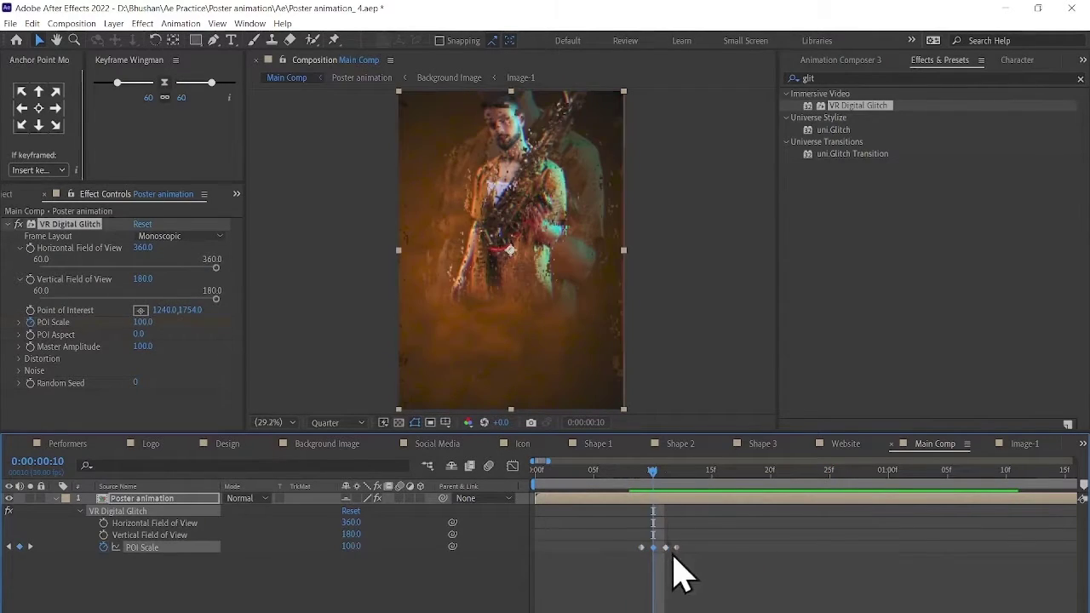
pyautogui.hotkey('shift', 'pagedown')
pyautogui.hotkey('shift', 'pagedown')
pyautogui.scroll(-2, 673, 539)
pyautogui.hotkey('ctrl', 'v')
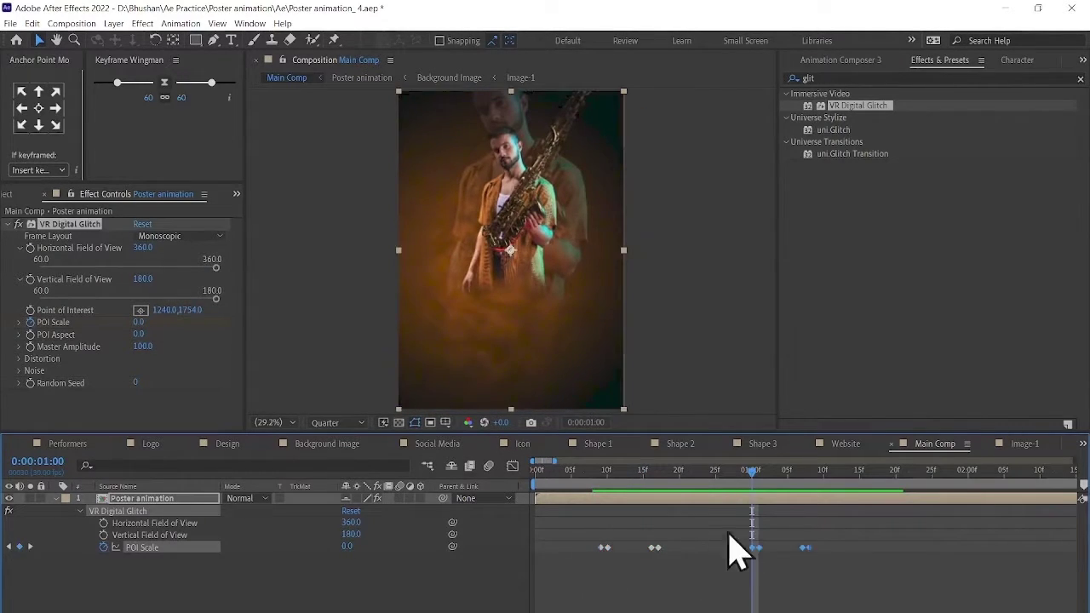
pyautogui.press('space')
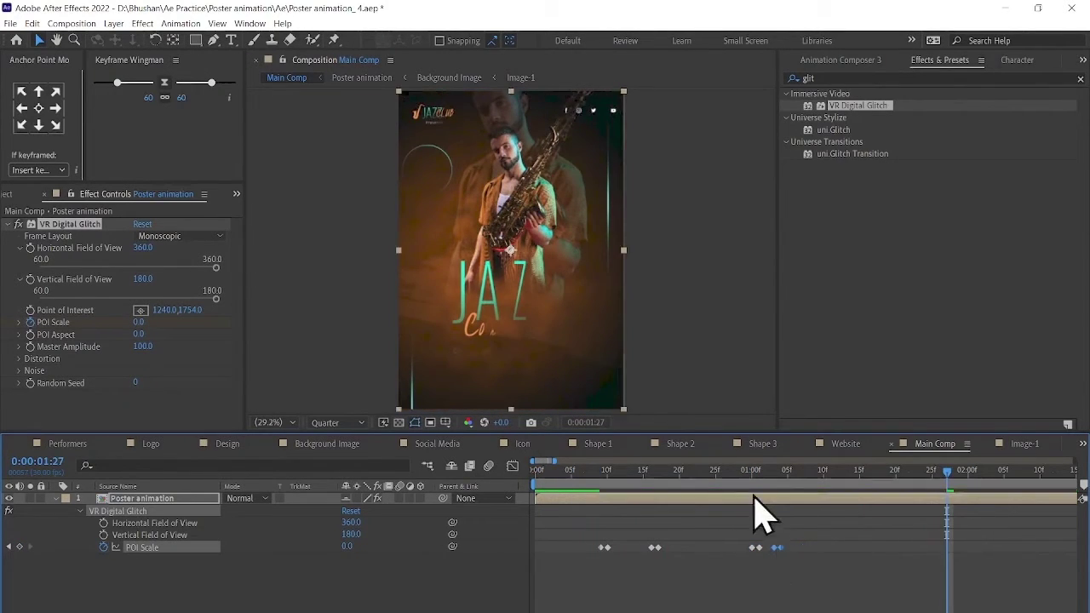
# Shift the POI Scale keyframes about 9 frames later, then delete them
pyautogui.moveTo(686, 535); pyautogui.dragTo(628, 588)
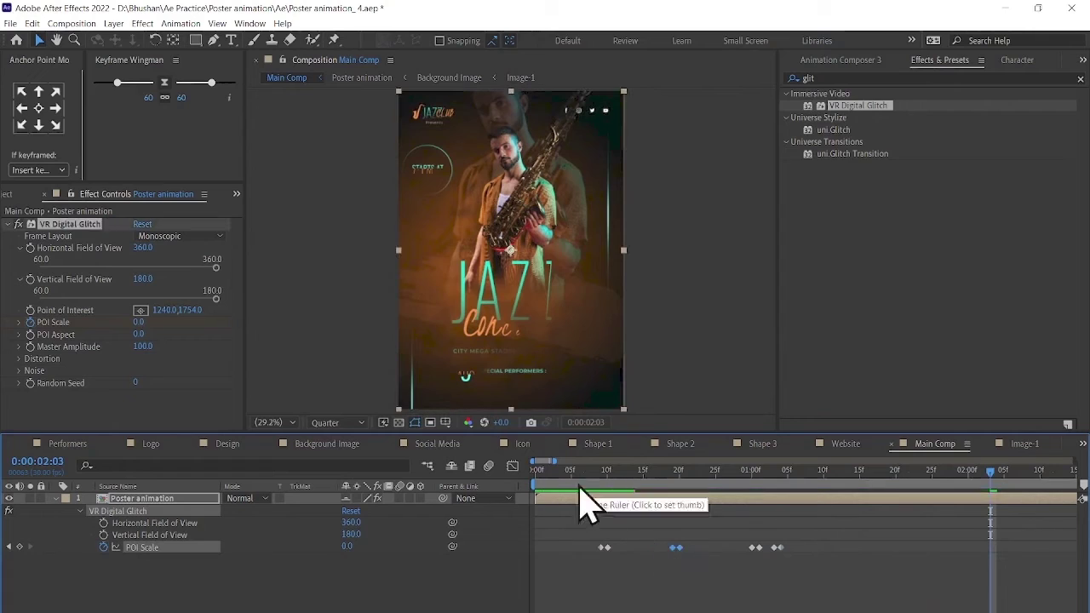
pyautogui.moveTo(676, 548); pyautogui.dragTo(741, 547)
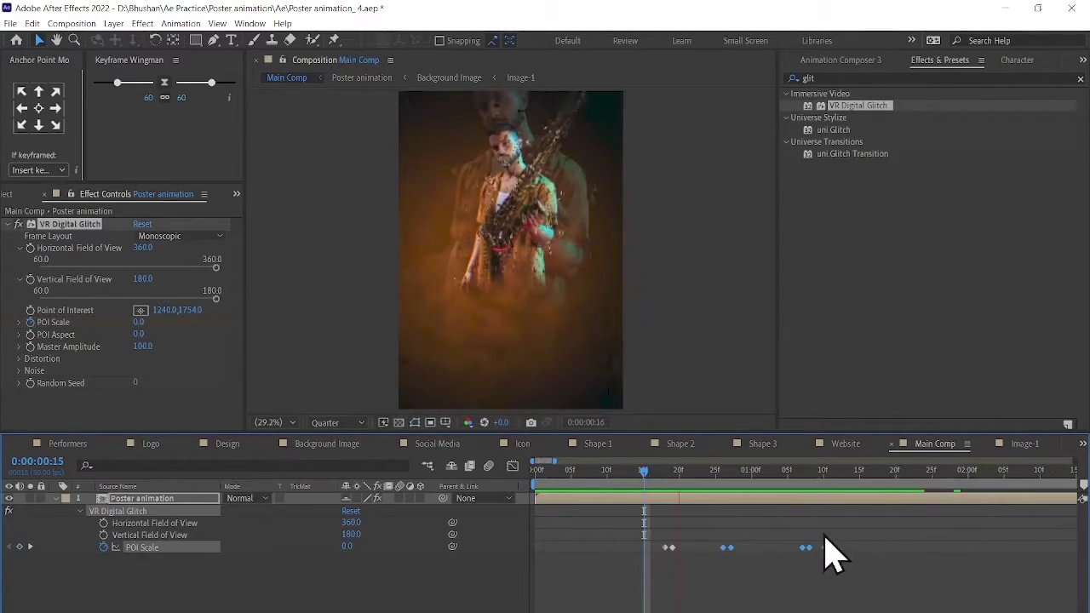
pyautogui.press('-')
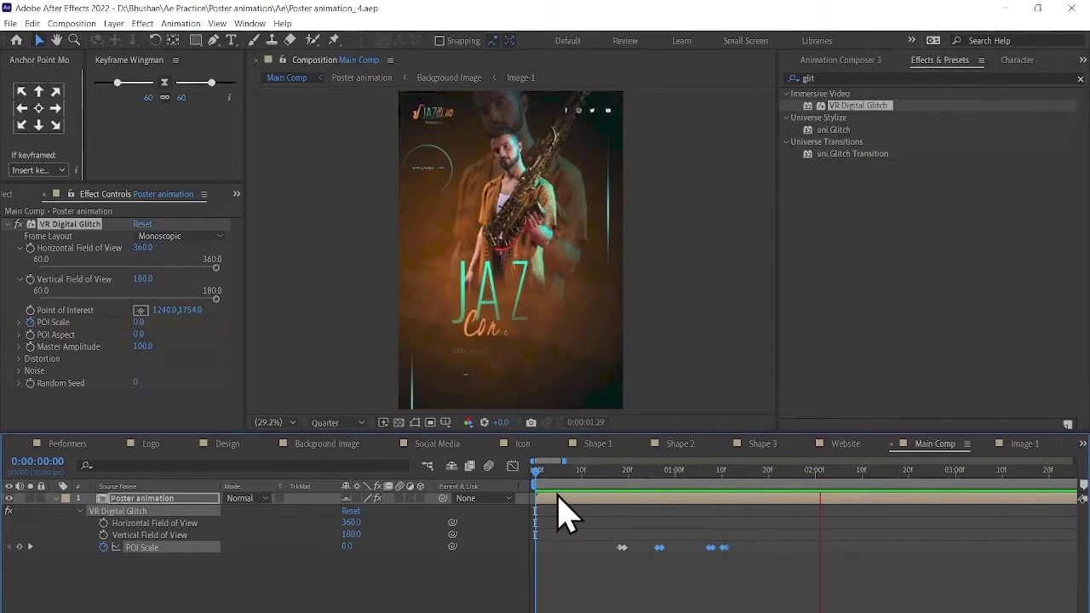
pyautogui.press('-')
pyautogui.press('-')
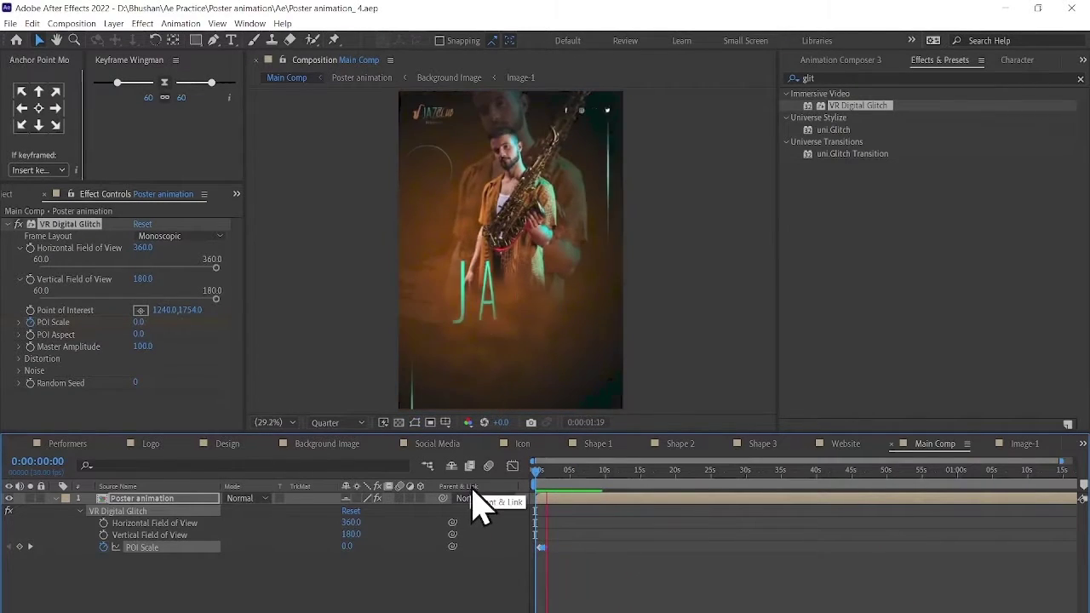
pyautogui.press('=')
pyautogui.press('=')
pyautogui.press('Delete')
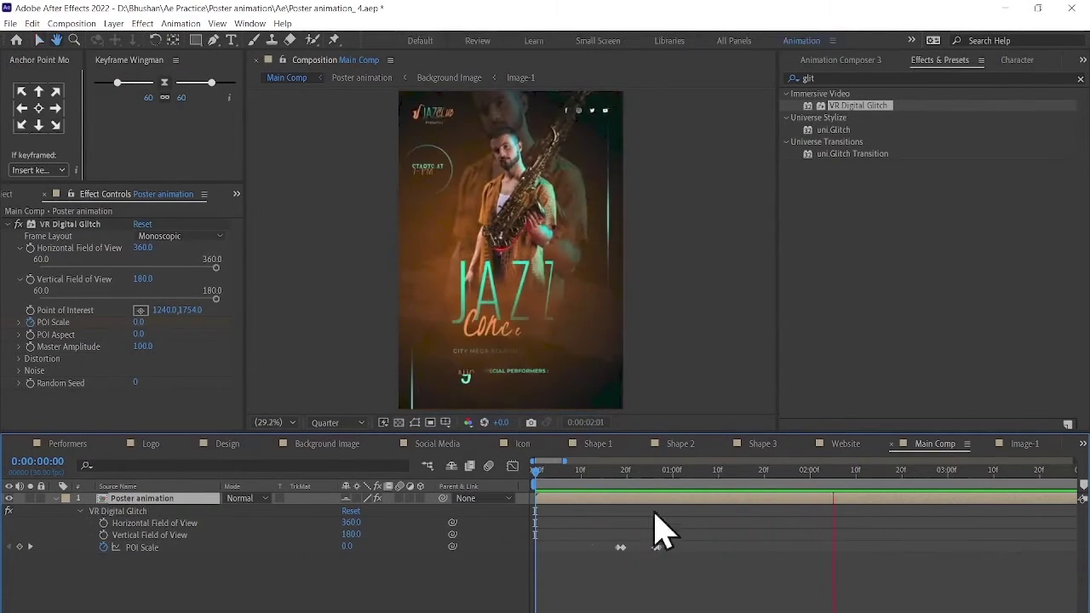
# Remove the VR Digital Glitch effect from the Poster animation layer
pyautogui.click(169, 281)
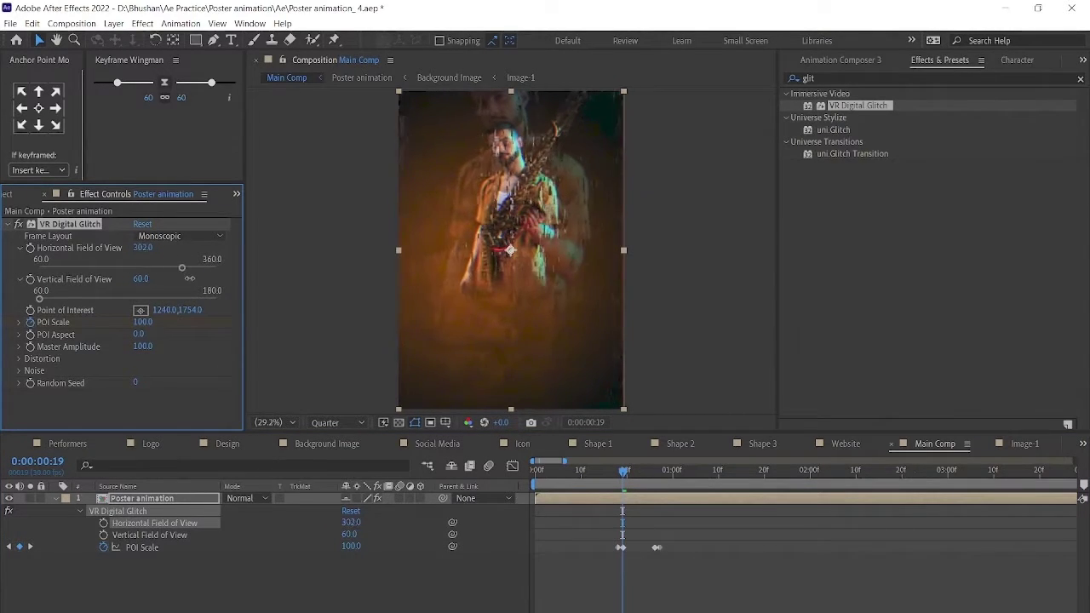
pyautogui.click(66, 223)
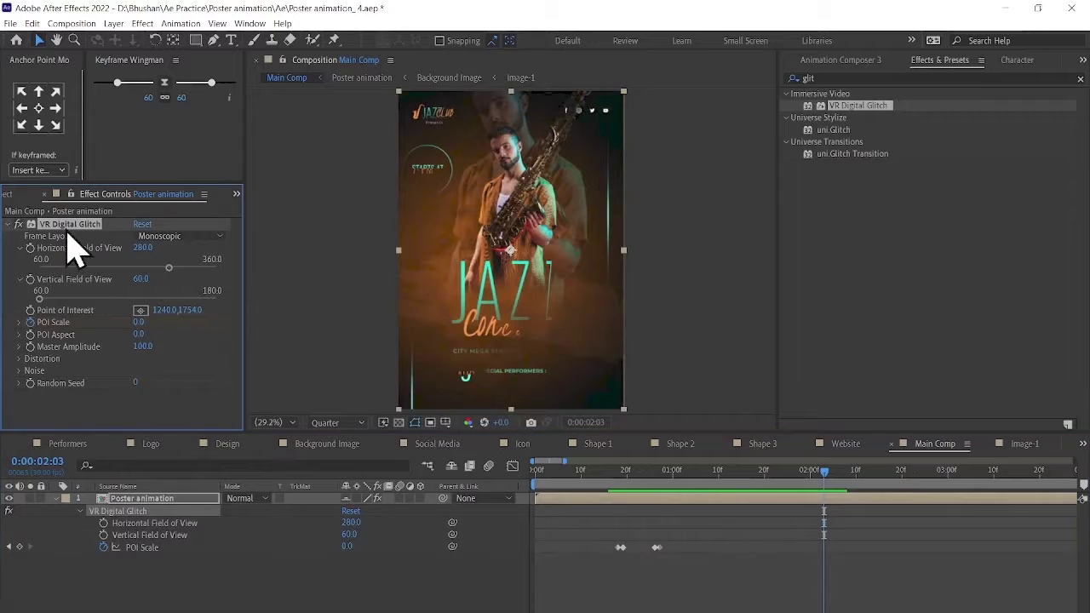
pyautogui.press('Delete')
# Open the Motion Bro panel from Window > Extensions
pyautogui.click(250, 23)
pyautogui.moveTo(341, 80)
pyautogui.click(608, 97)
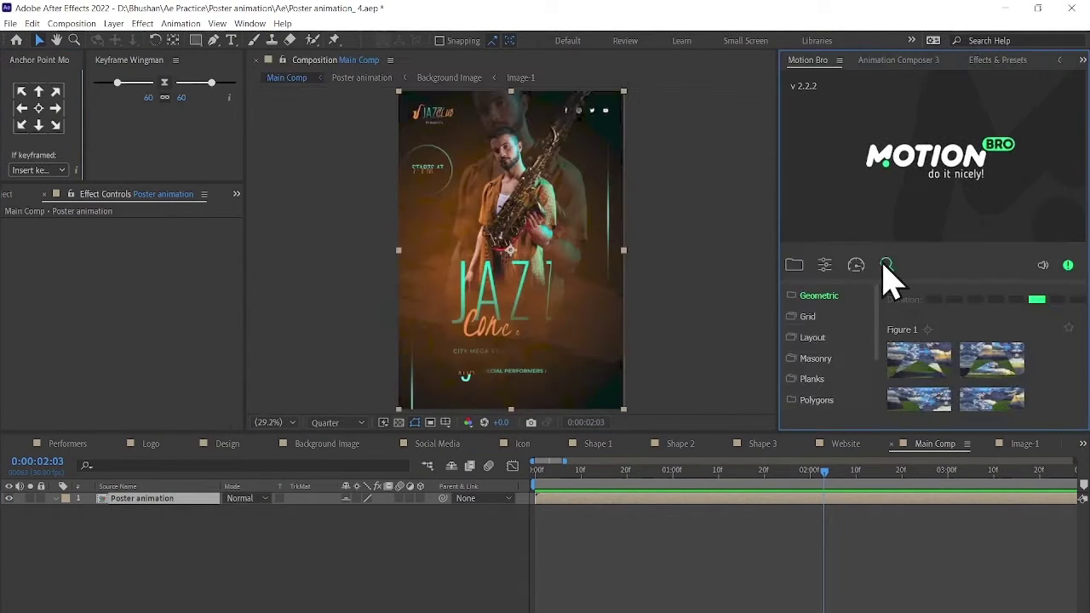
# Search Motion Bro's presets for 'gli' and enlarge the panel to show all packs
pyautogui.click(794, 266)
pyautogui.scroll(3, 803, 377)
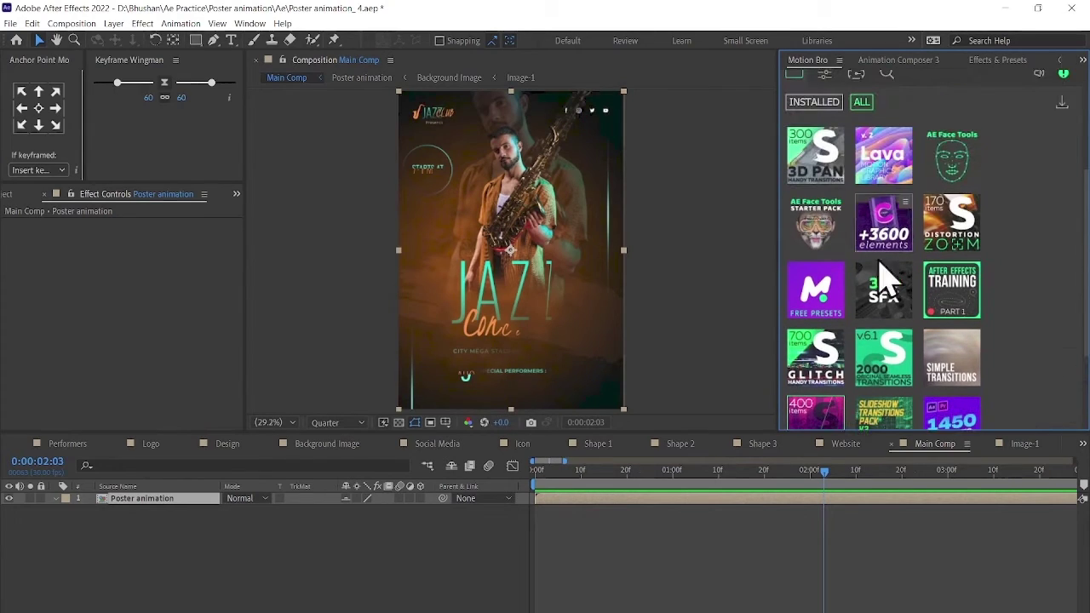
pyautogui.click(794, 74)
pyautogui.click(886, 265)
pyautogui.write('gli')
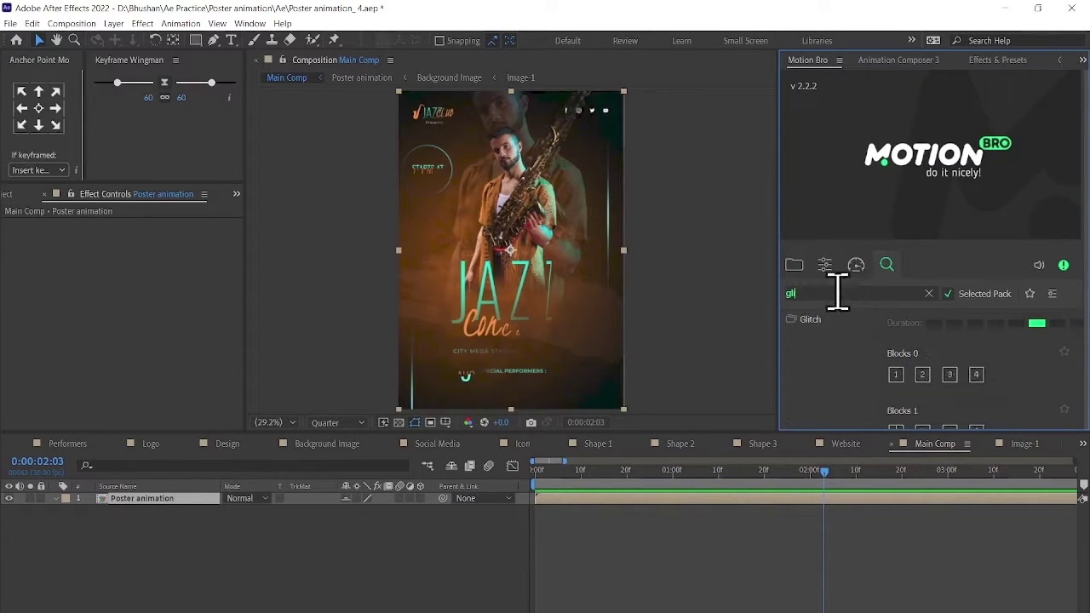
pyautogui.click(949, 294)
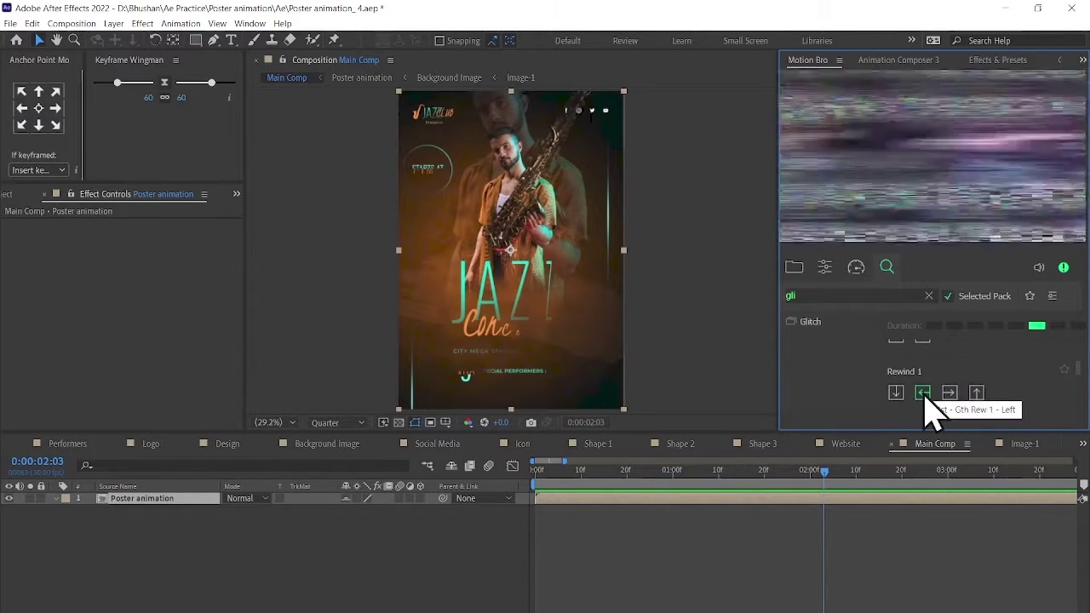
pyautogui.press('`')
pyautogui.scroll(-5, 204, 358)
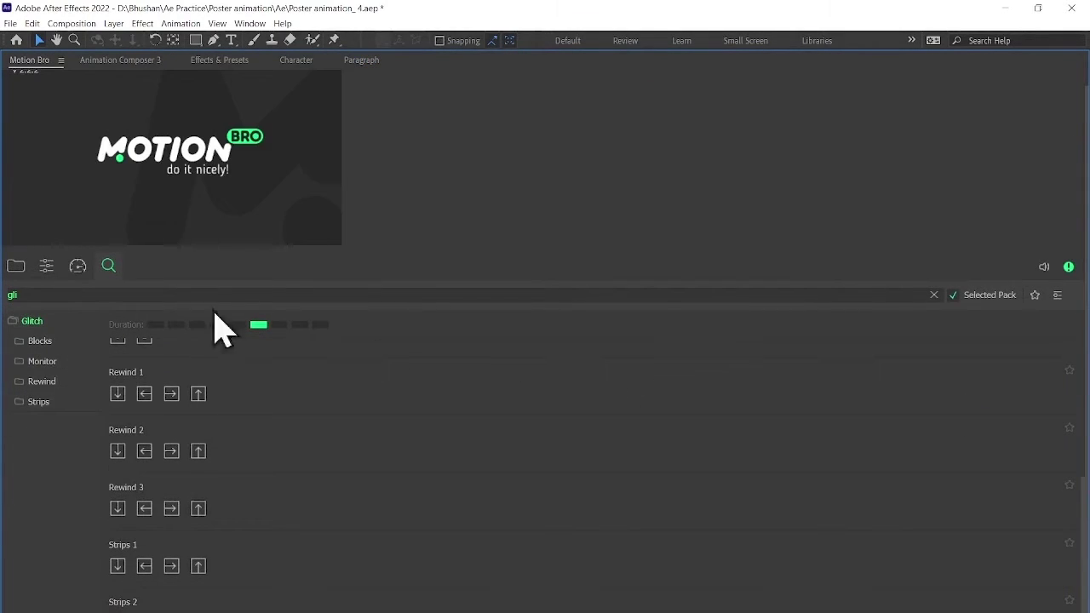
pyautogui.press('BackSpace')
pyautogui.press('BackSpace')
pyautogui.press('BackSpace')
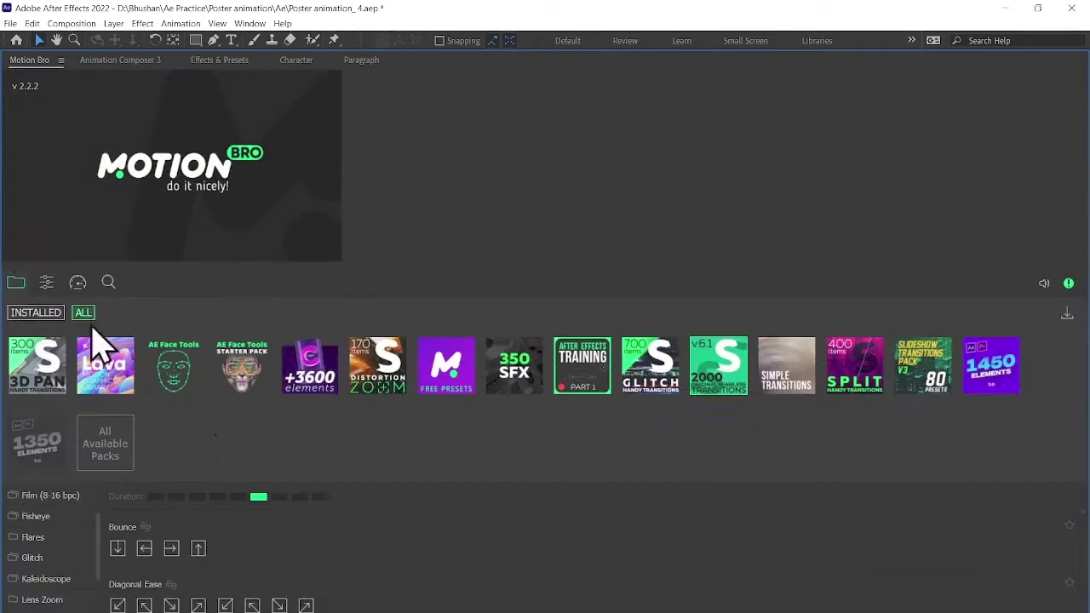
# Apply the third Only Overlay preset from the Glitch pack and start it at about 12f
pyautogui.click(516, 431)
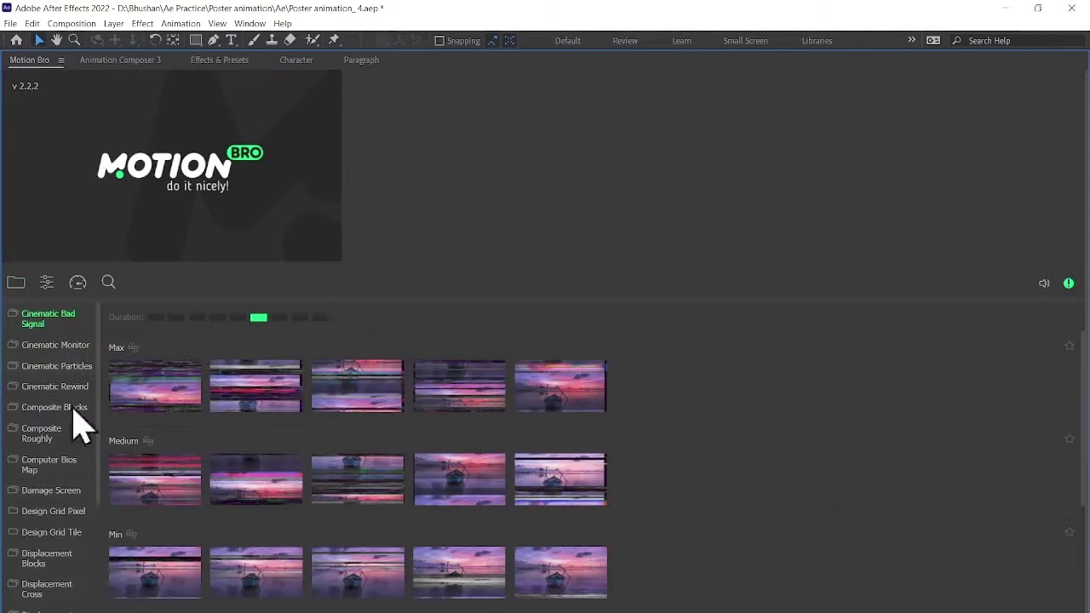
pyautogui.scroll(-3, 72, 425)
pyautogui.scroll(3, 66, 401)
pyautogui.scroll(-3, 60, 498)
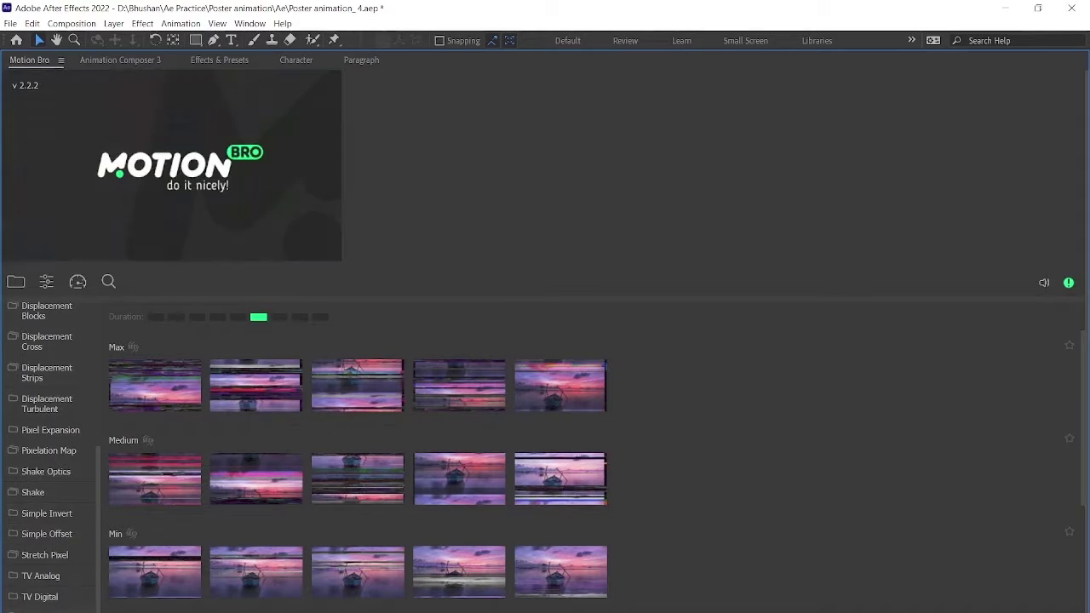
pyautogui.scroll(3, 68, 333)
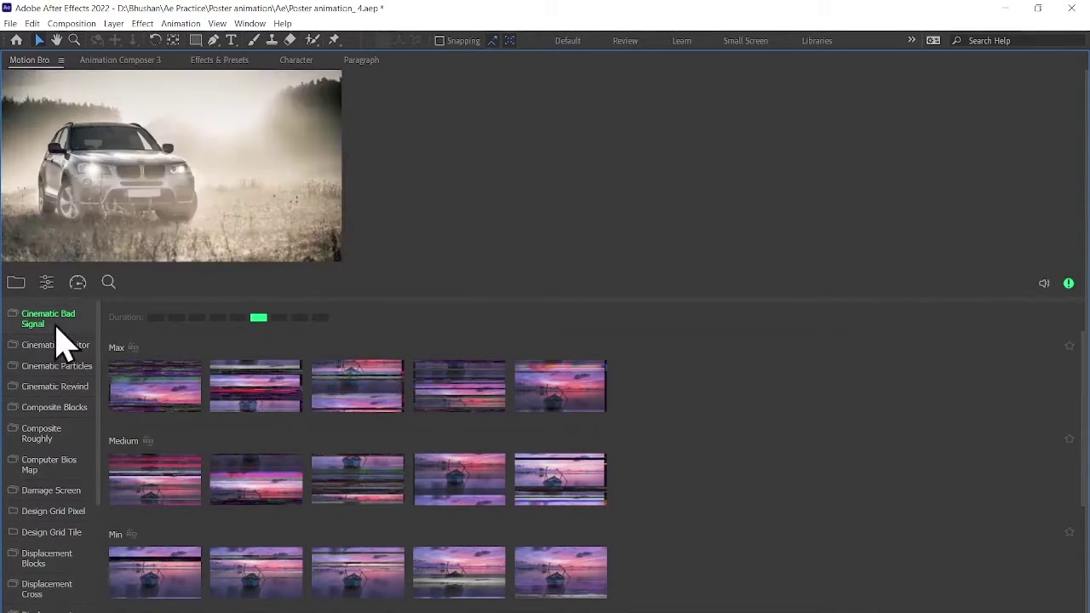
pyautogui.scroll(-3, 170, 477)
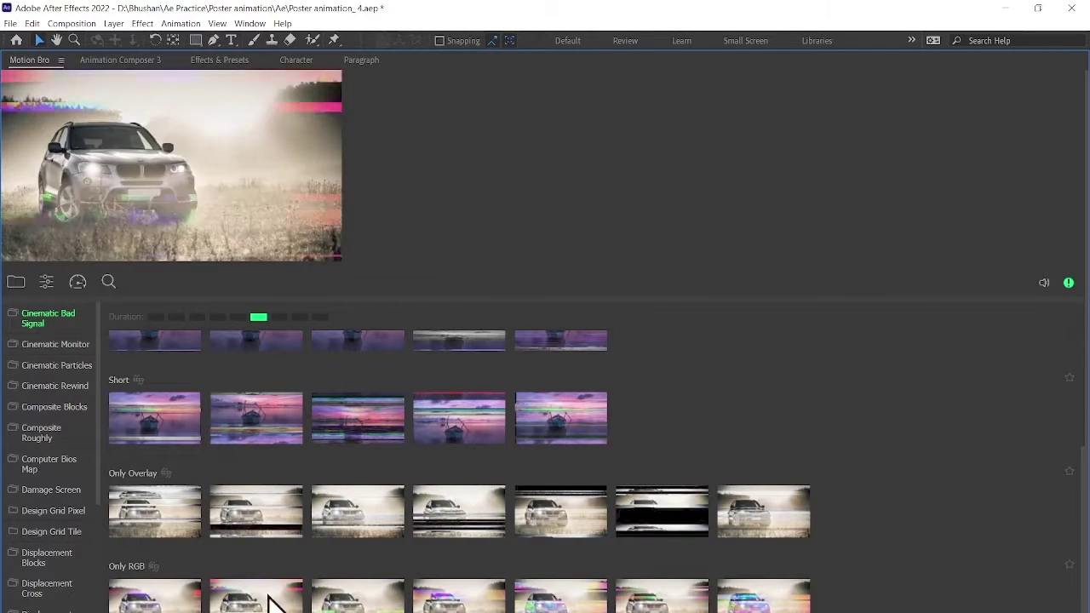
pyautogui.click(357, 525)
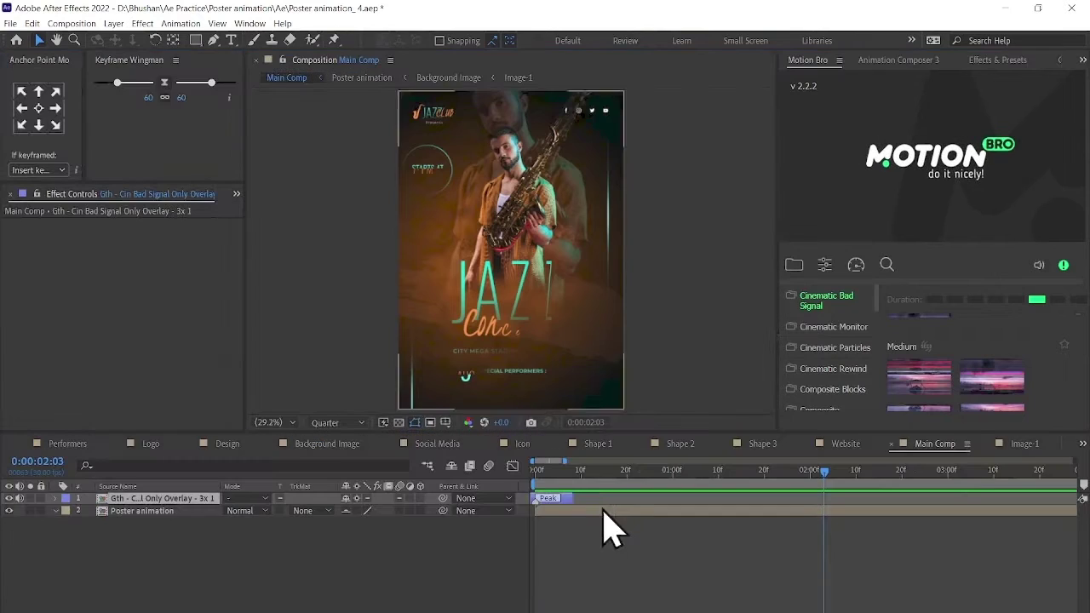
pyautogui.moveTo(572, 498); pyautogui.dragTo(635, 497)
# Preview the glitch overlay, then delete the Only Overlay layer
pyautogui.press('space')
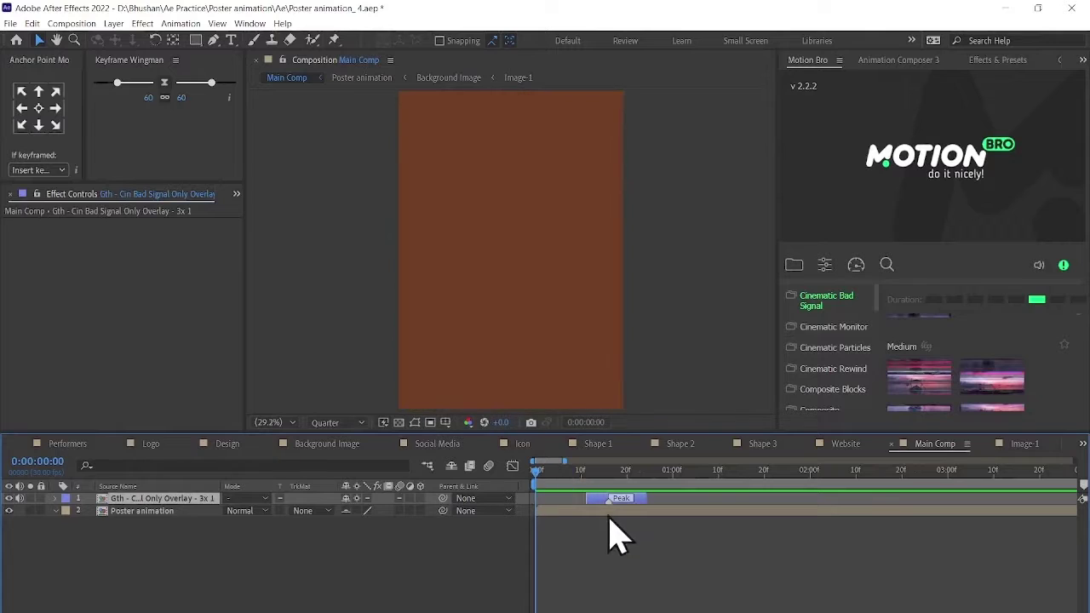
pyautogui.press(';')
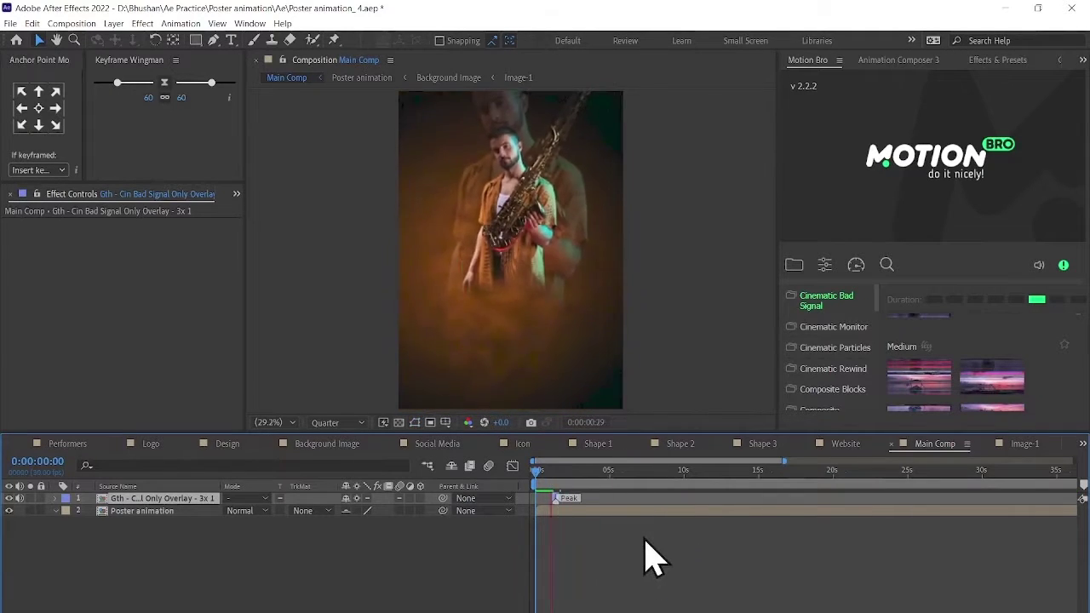
pyautogui.click(246, 510)
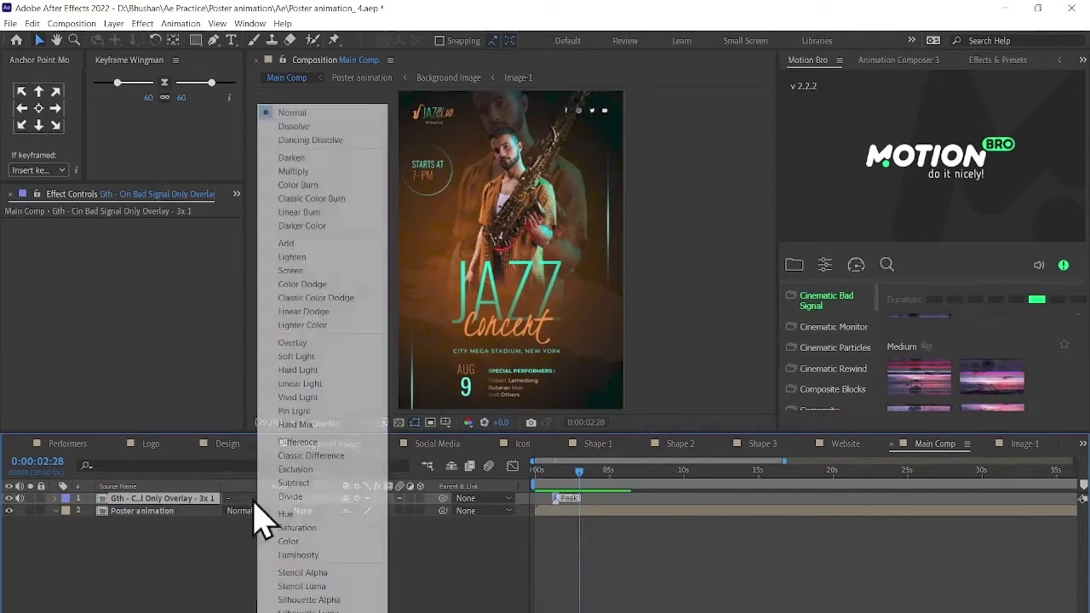
pyautogui.click(568, 477)
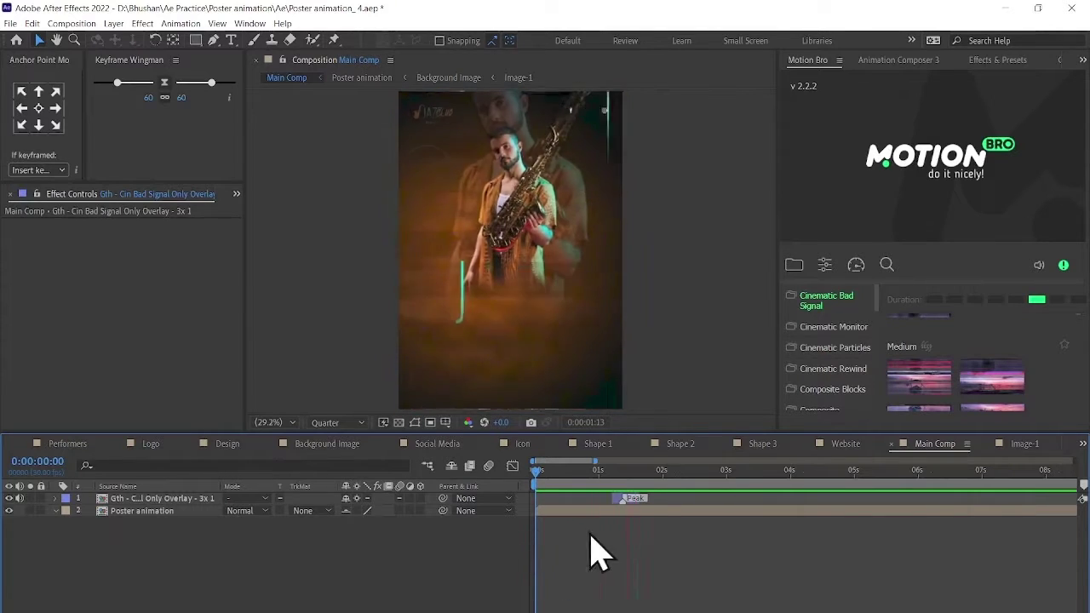
pyautogui.click(239, 499)
pyautogui.press('Delete')
# Apply several Only RGB glitch presets and delete two of their layers
pyautogui.scroll(-1, 955, 385)
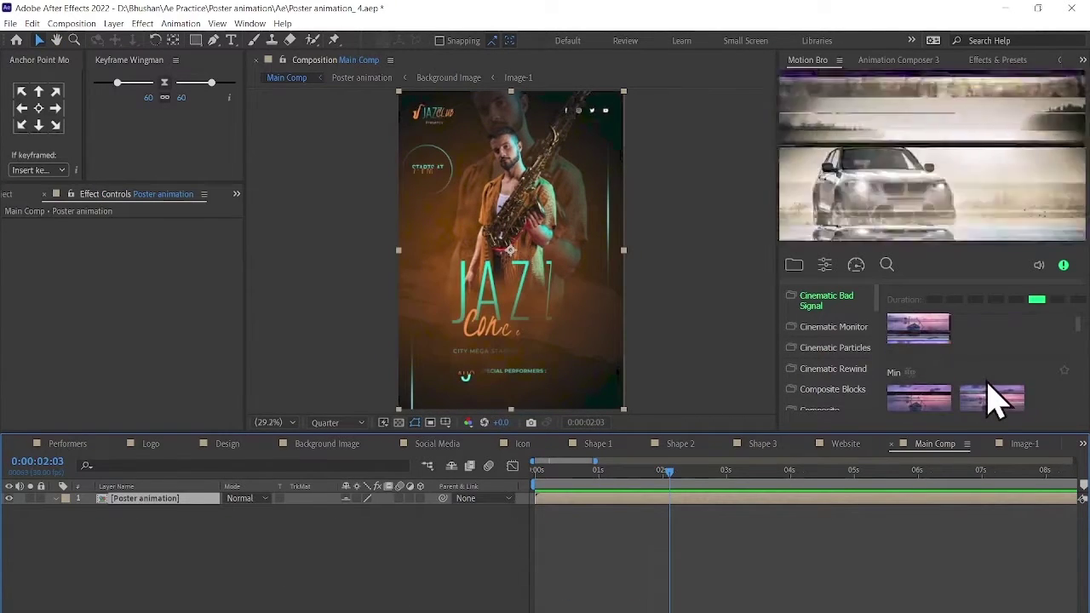
pyautogui.scroll(-1, 950, 400)
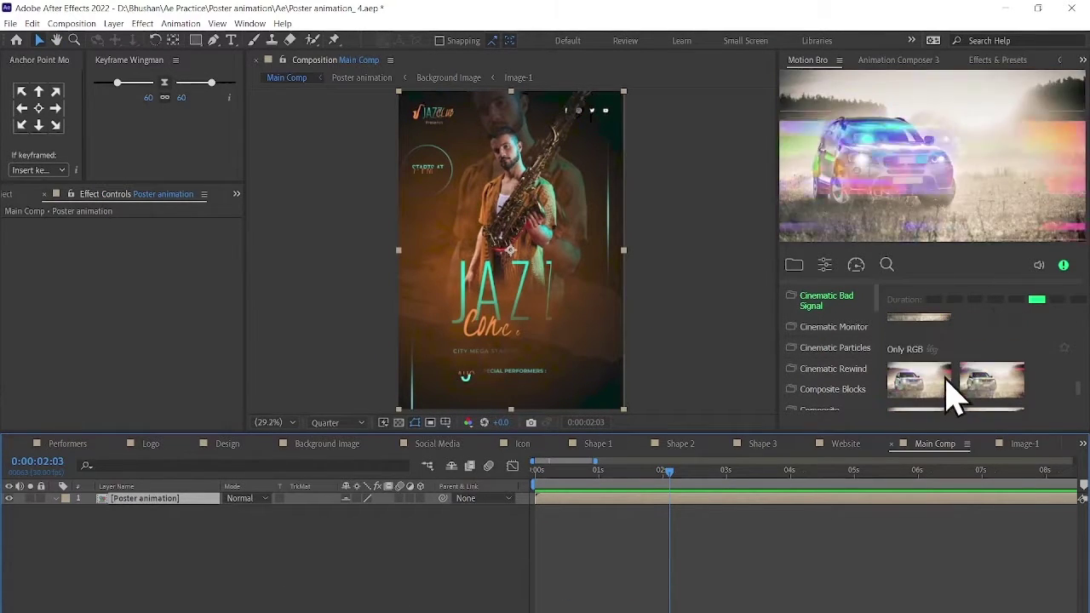
pyautogui.click(921, 386)
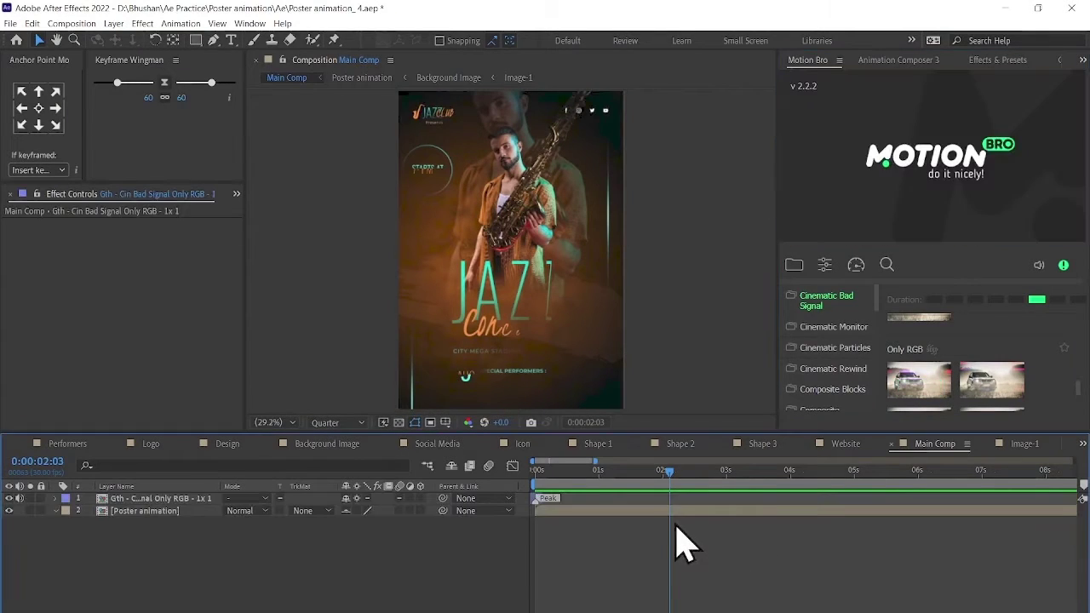
pyautogui.press('=')
pyautogui.press('=')
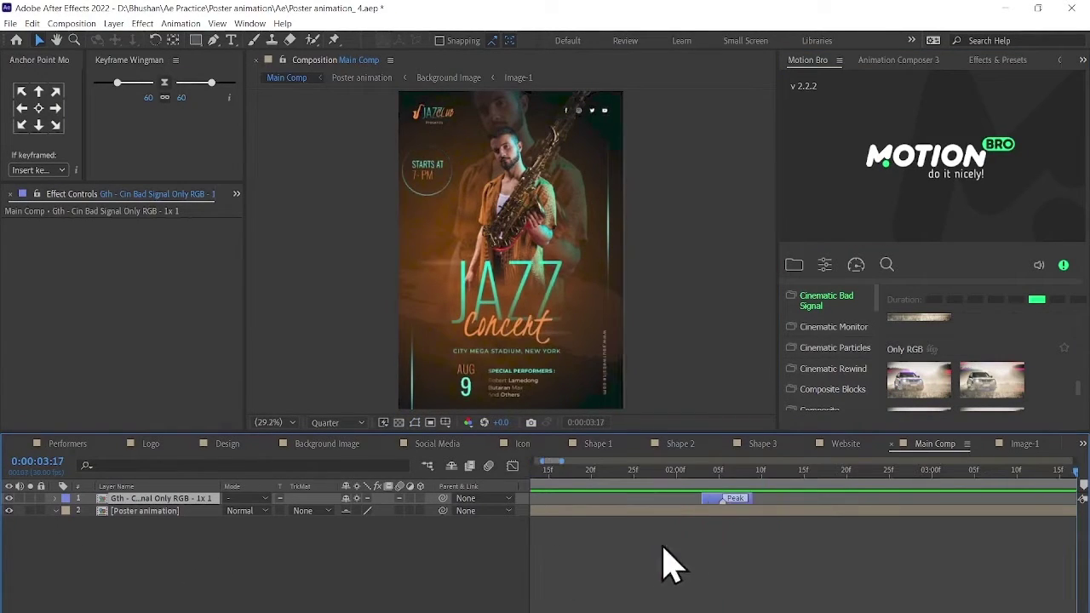
pyautogui.click(927, 385)
pyautogui.click(992, 383)
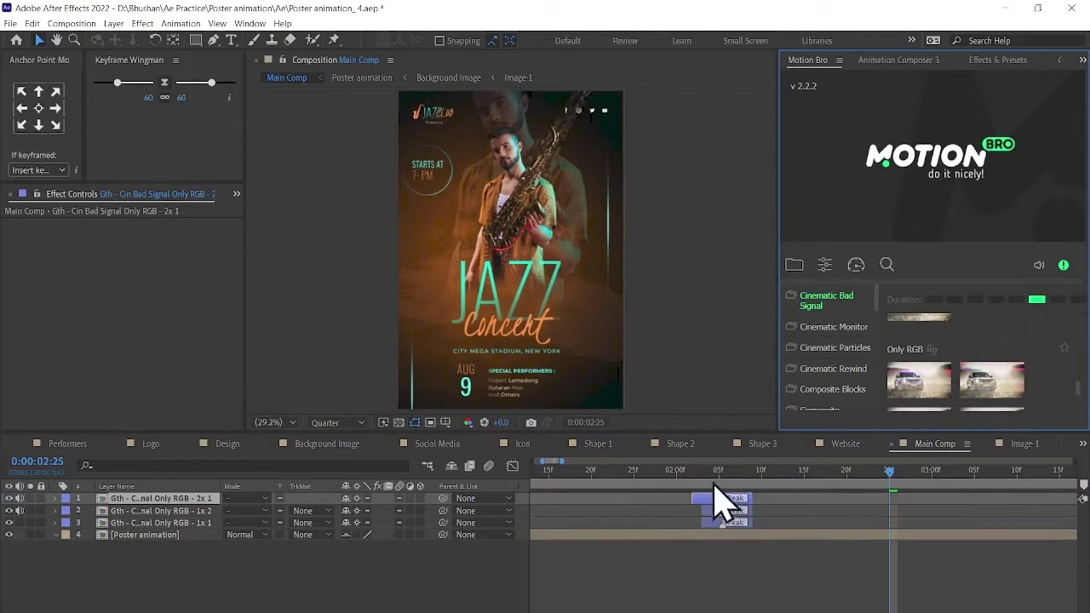
pyautogui.press('Delete')
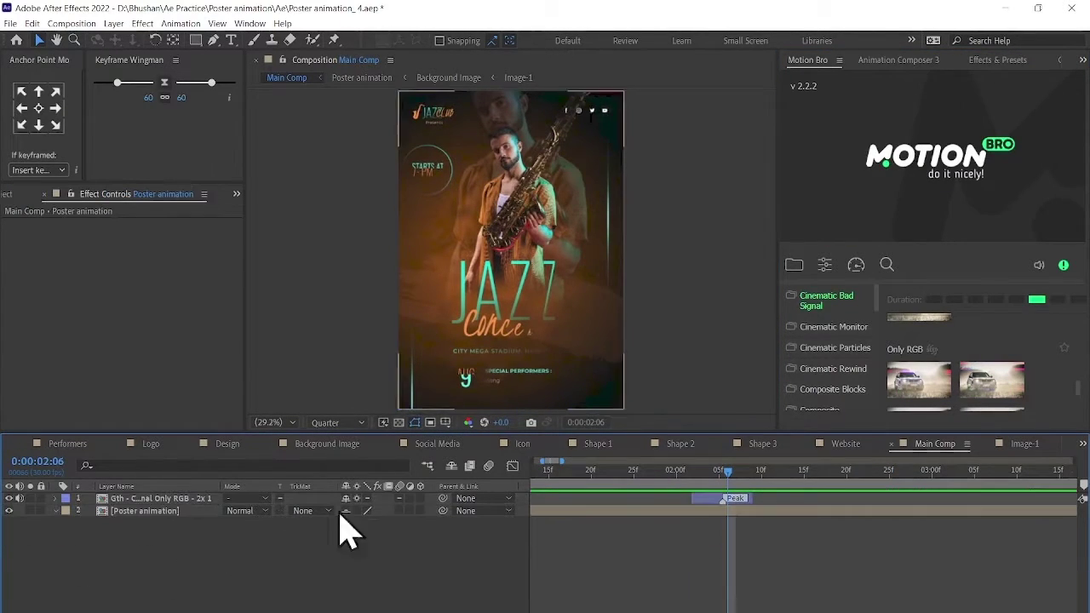
# Add and delete the Only RGB 3x1 layer, then delete the remaining Only RGB layer
pyautogui.scroll(-1, 1034, 385)
pyautogui.click(906, 397)
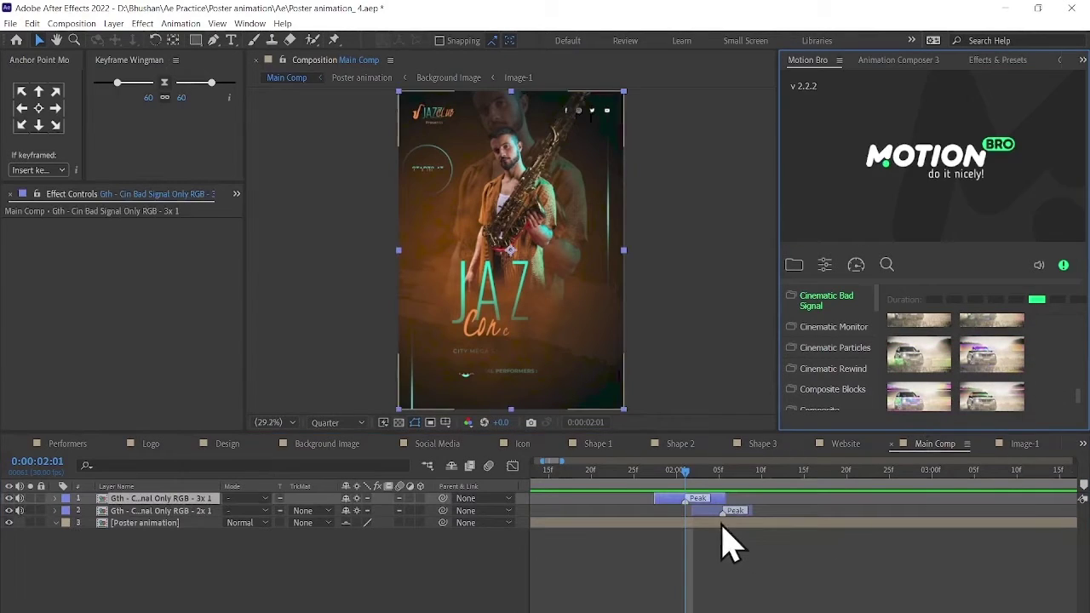
pyautogui.press('Delete')
pyautogui.press(';')
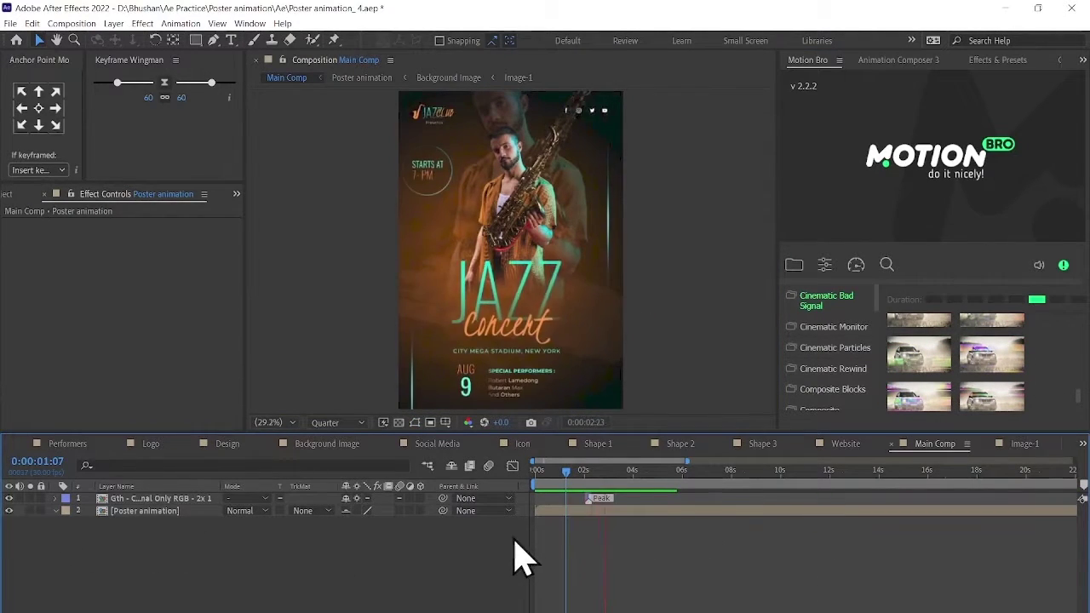
pyautogui.click(177, 499)
pyautogui.press('Delete')
# Apply the Horizontal preset from Motion Bro's Displacement Turbulent transitions
pyautogui.moveTo(982, 366)
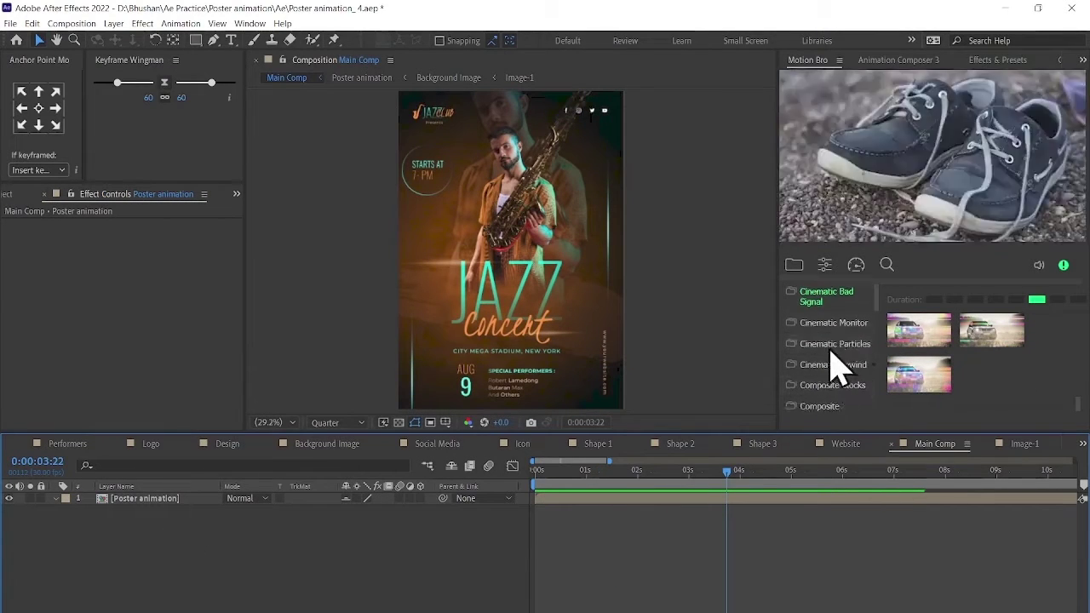
pyautogui.scroll(-3, 832, 350)
pyautogui.moveTo(1030, 274)
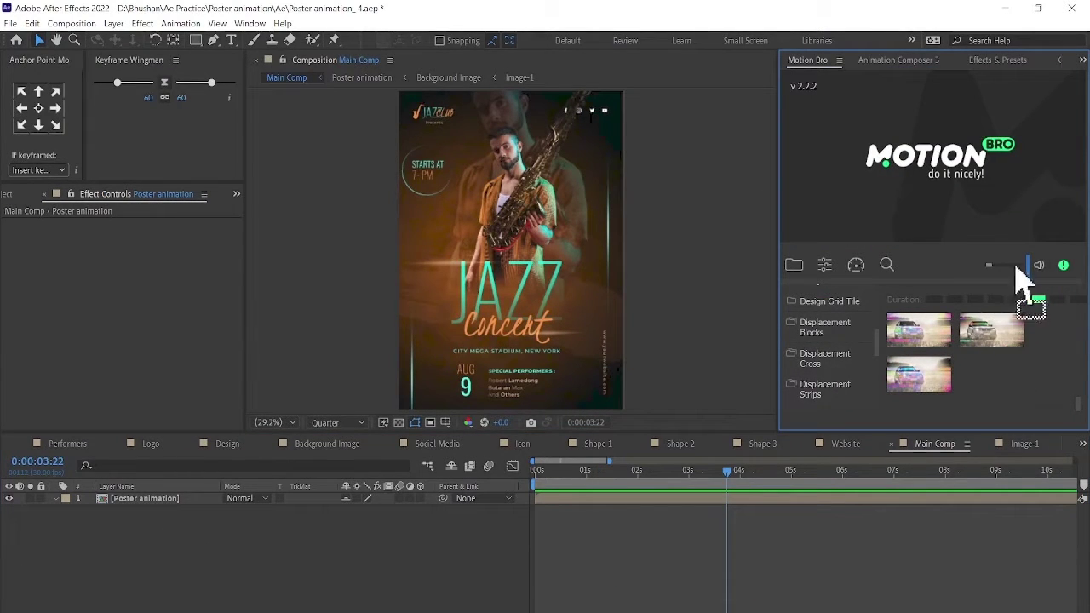
pyautogui.moveTo(817, 379); pyautogui.dragTo(988, 276)
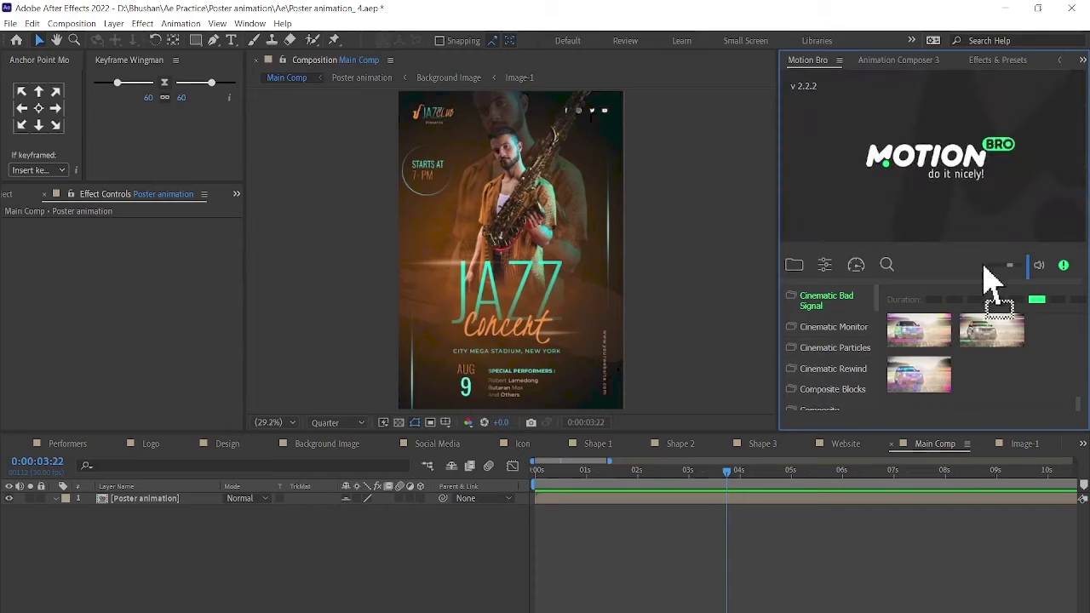
pyautogui.scroll(-5, 834, 361)
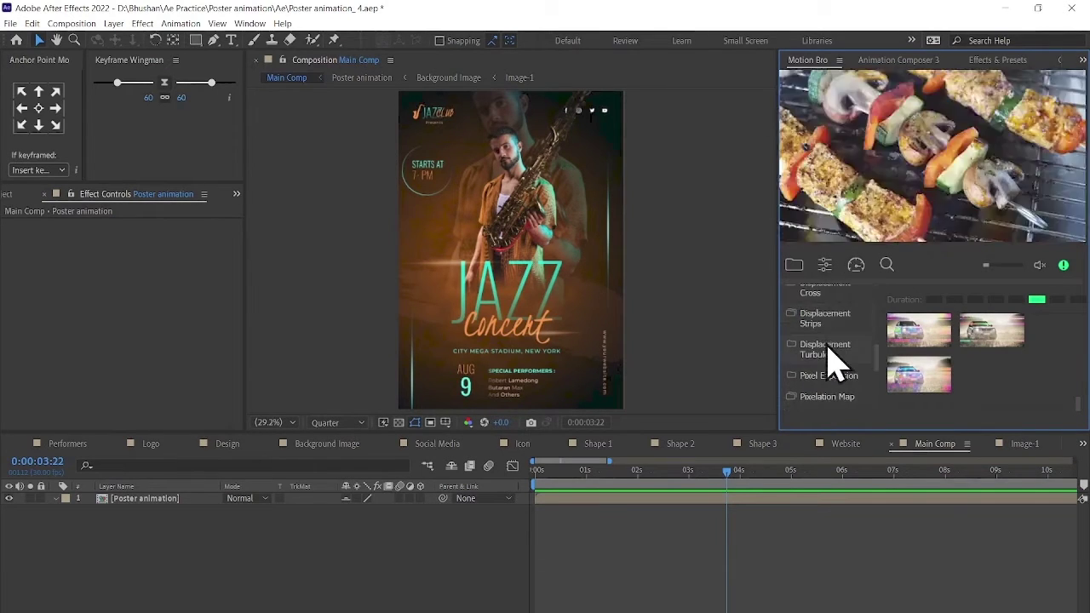
pyautogui.click(824, 351)
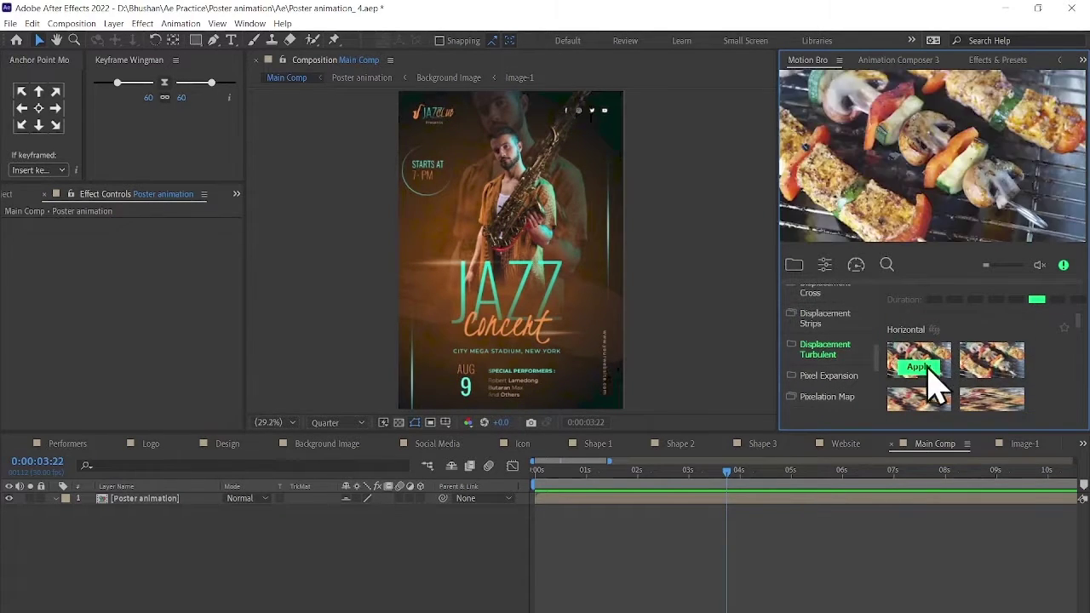
pyautogui.click(919, 366)
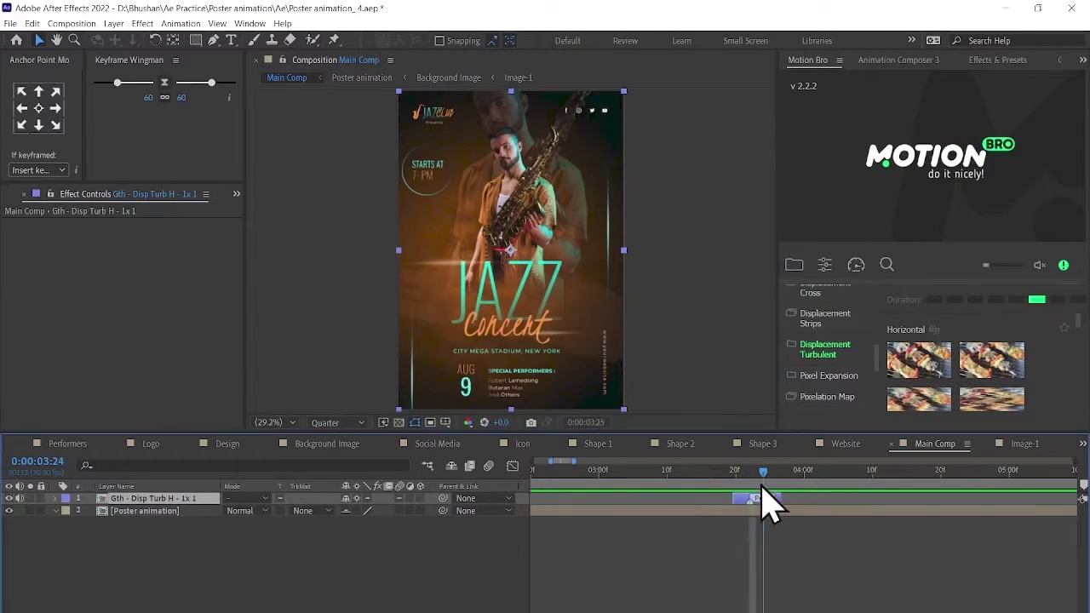
# Go back to 3 seconds, zoom the timeline out, and preview the transition from 3:08
pyautogui.hotkey('shift', 'pageup')
pyautogui.hotkey('shift', 'pageup')
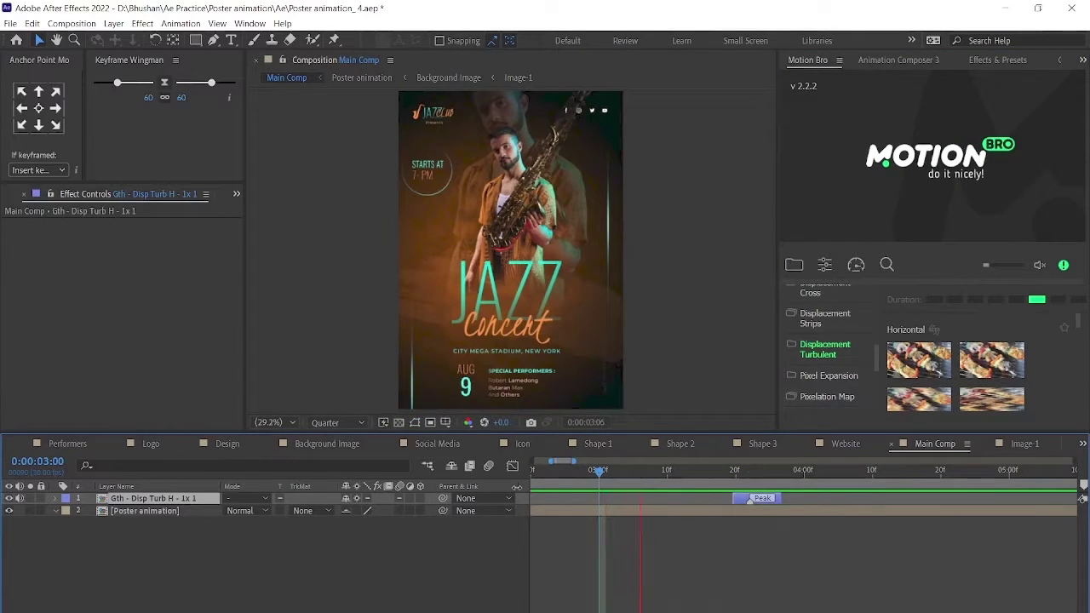
pyautogui.click(741, 555)
pyautogui.press(';')
pyautogui.press('space')
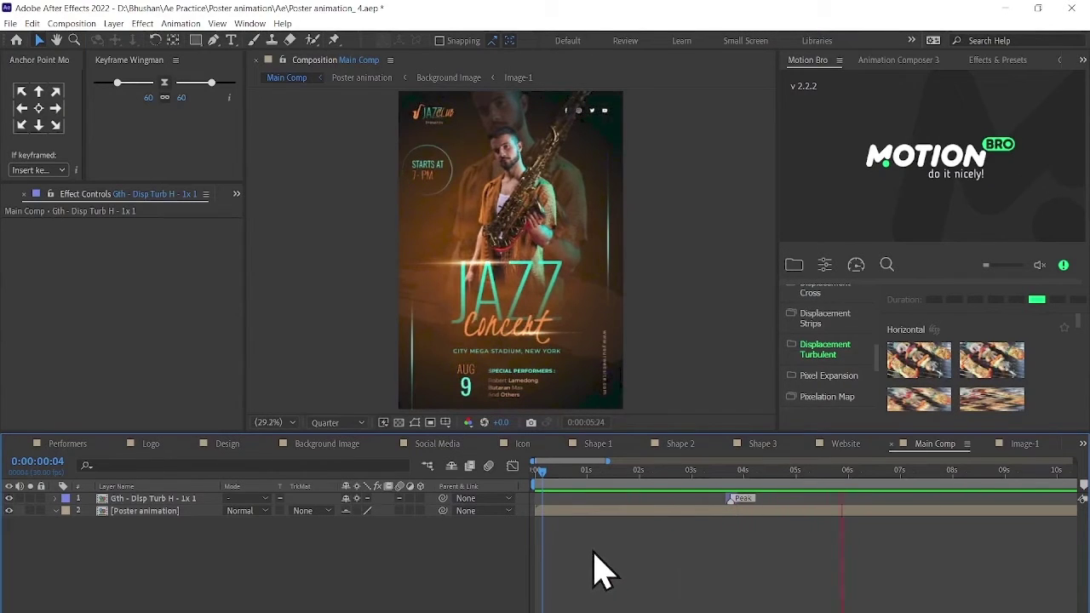
pyautogui.press('space')
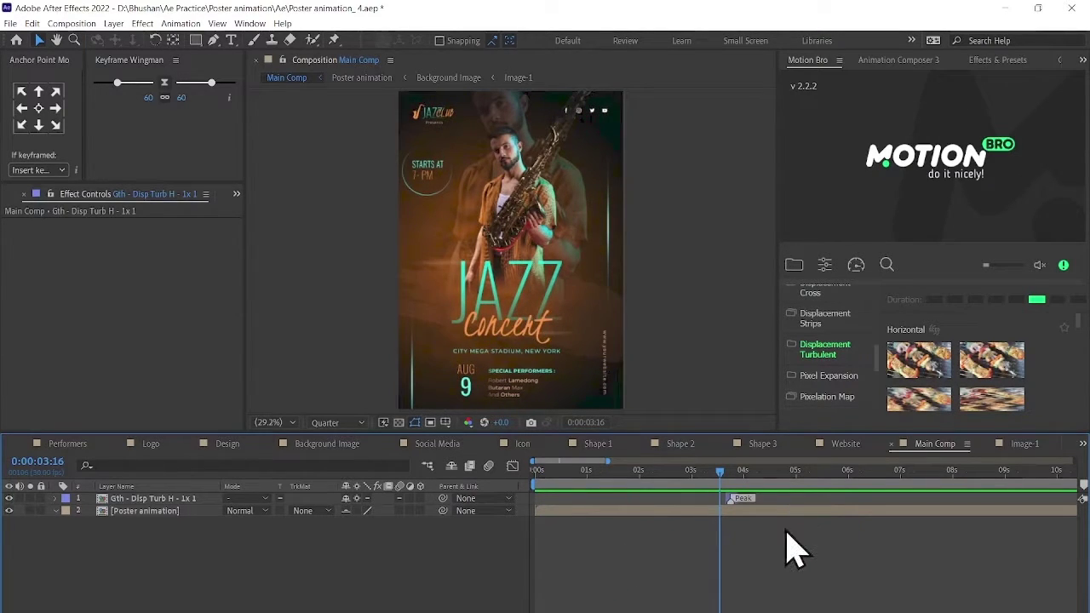
pyautogui.click(705, 470)
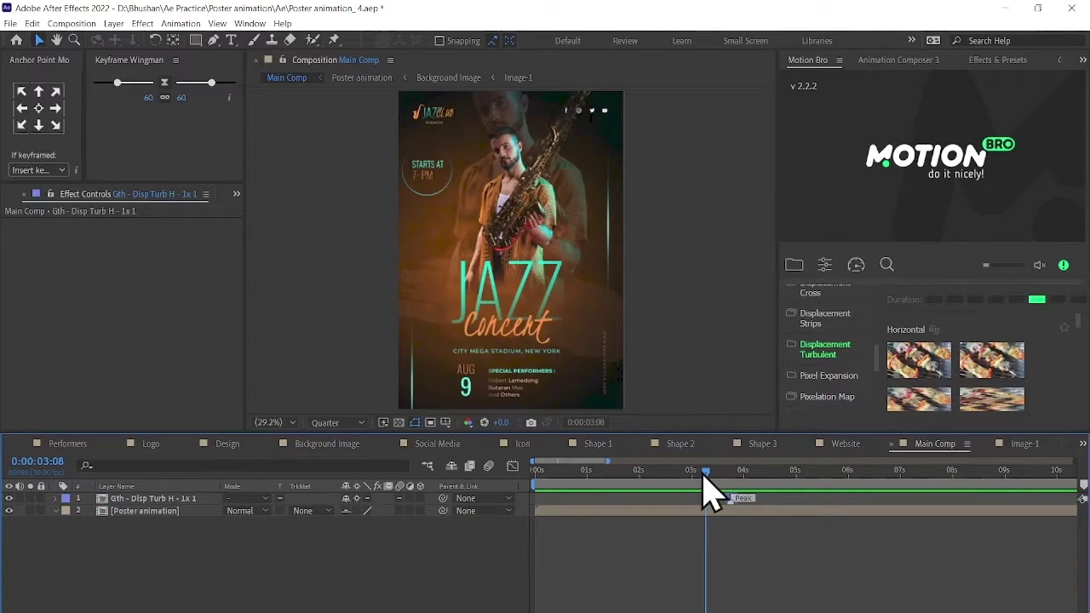
pyautogui.press('space')
pyautogui.press('space')
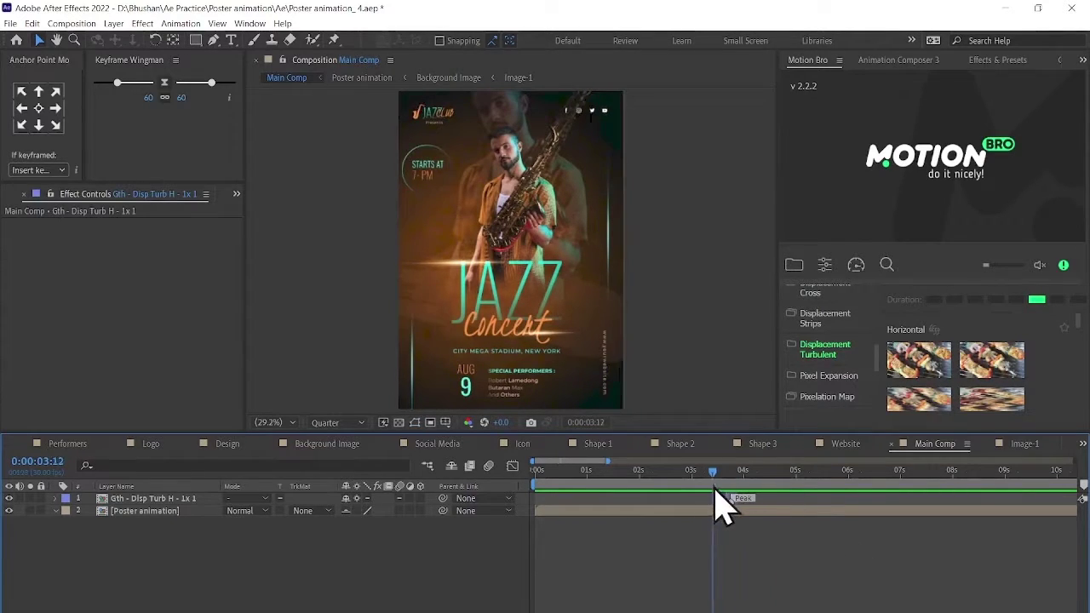
# Choose a different renderer in Project Settings, then move the time back to about 2:26
pyautogui.click(10, 23)
pyautogui.click(53, 487)
pyautogui.click(366, 195)
pyautogui.click(445, 236)
pyautogui.click(652, 497)
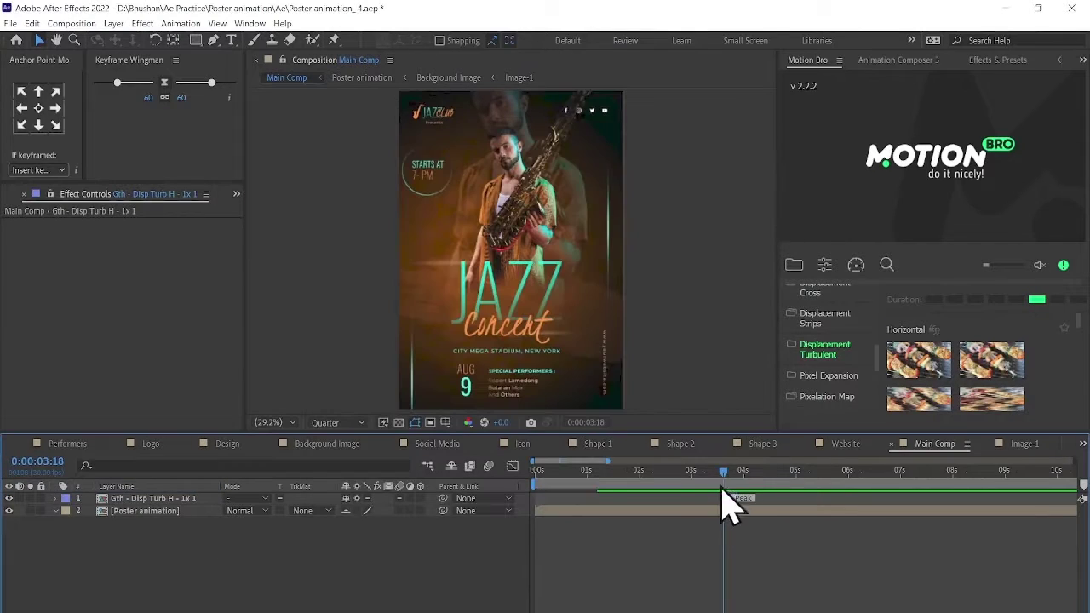
pyautogui.click(686, 491)
pyautogui.scroll(3, 741, 562)
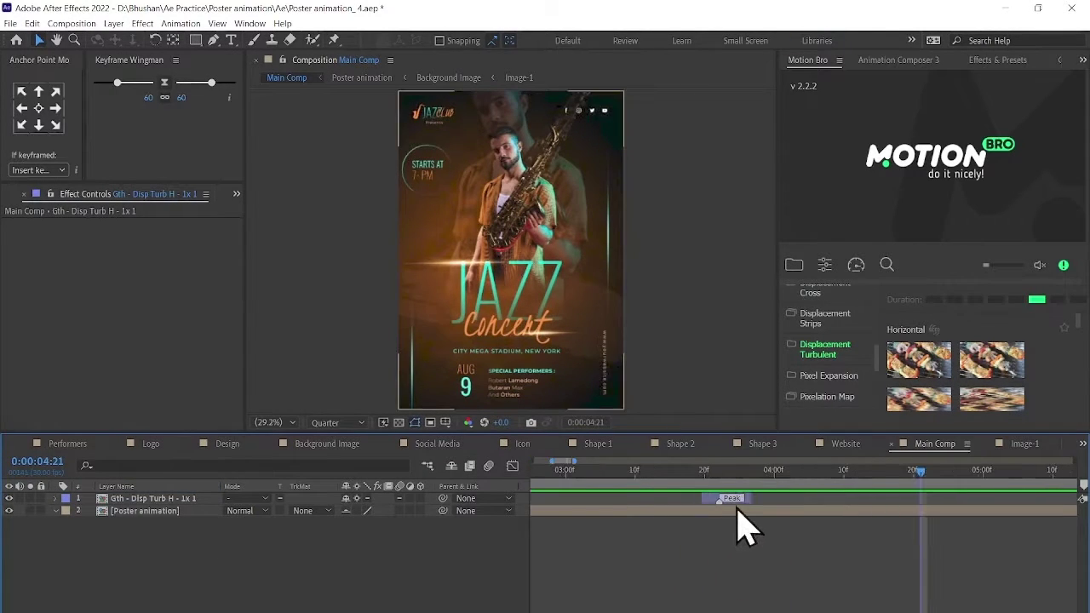
pyautogui.scroll(-5, 698, 511)
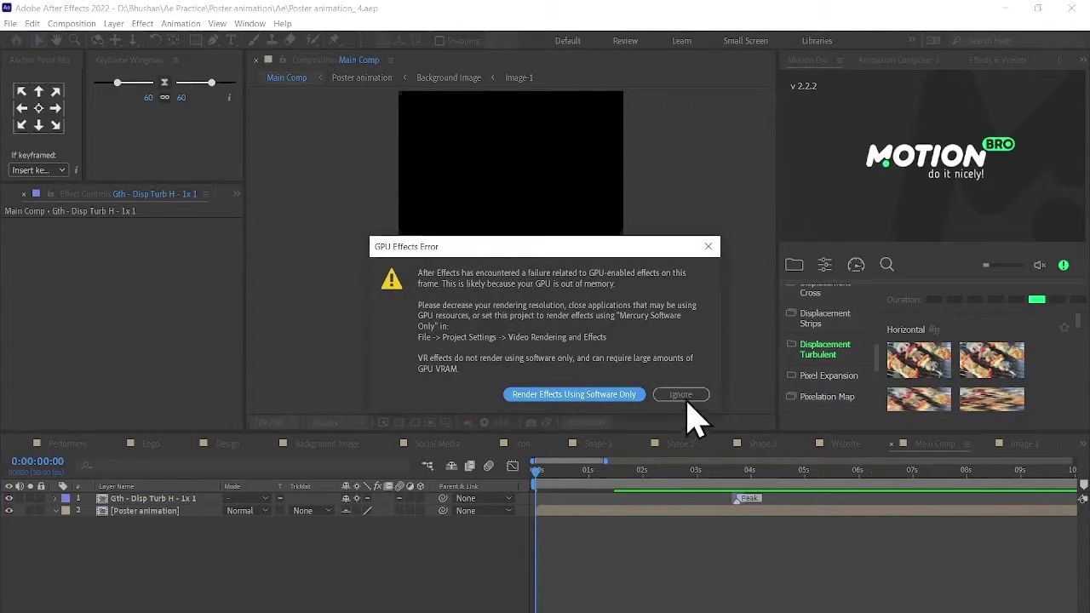
# Dismiss the GPU error and set Project Settings video rendering to Mercury Software Only
pyautogui.click(601, 396)
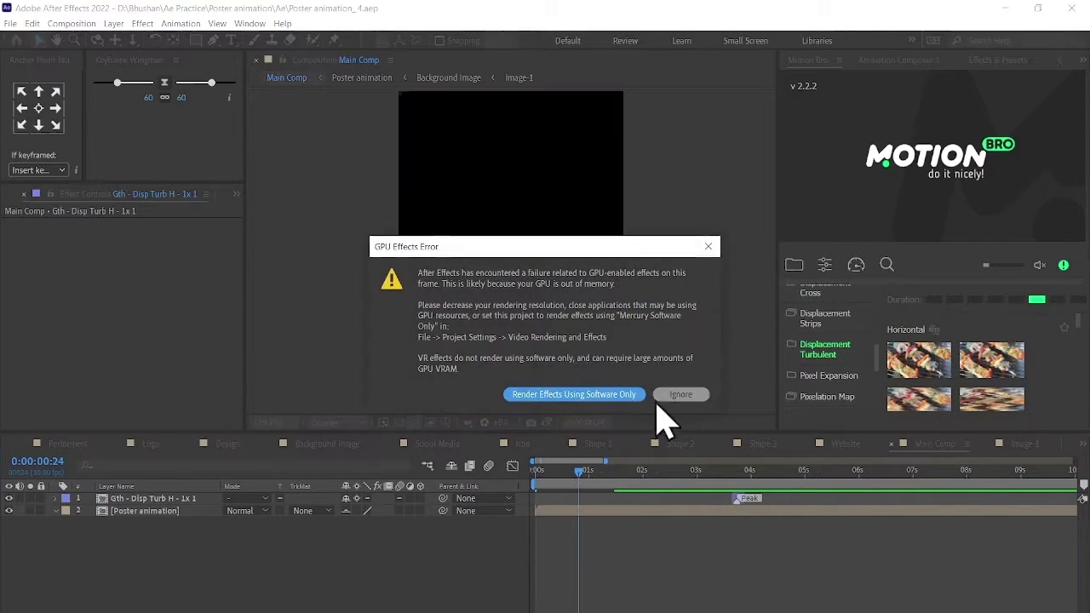
pyautogui.click(681, 391)
pyautogui.click(11, 23)
pyautogui.click(74, 484)
pyautogui.click(655, 497)
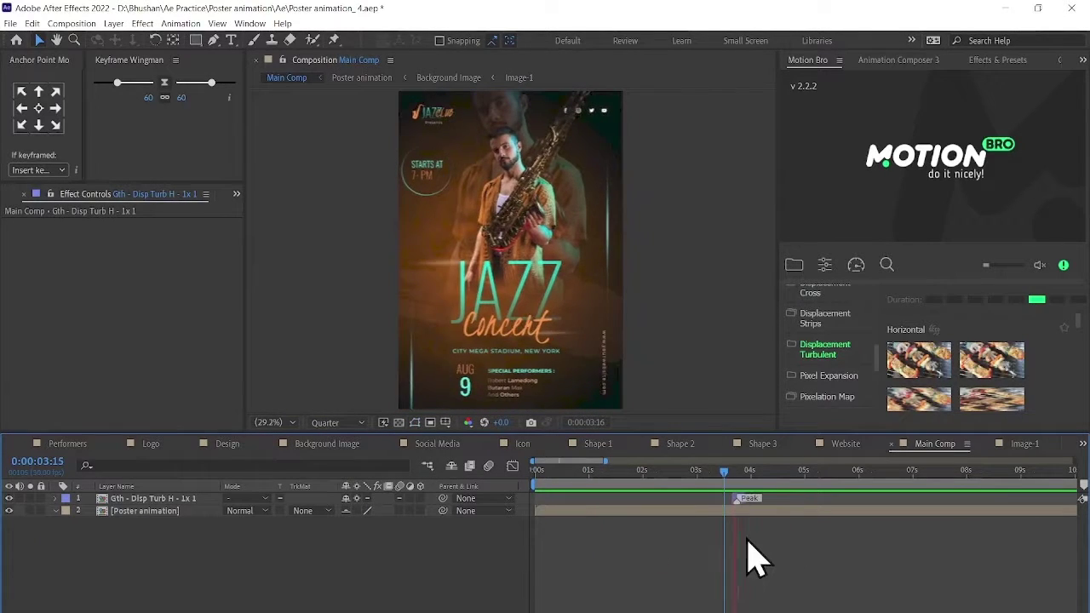
# Move to 2:20, reveal the layers' Position properties, and zoom the timeline out
pyautogui.click(679, 469)
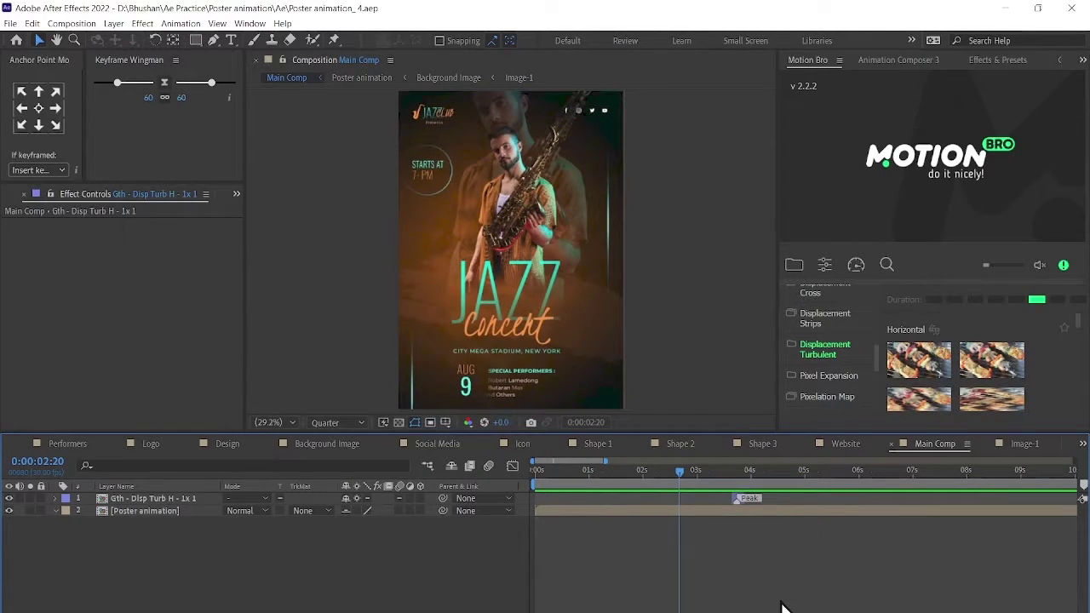
pyautogui.press('p')
pyautogui.press(';')
pyautogui.press('Home')
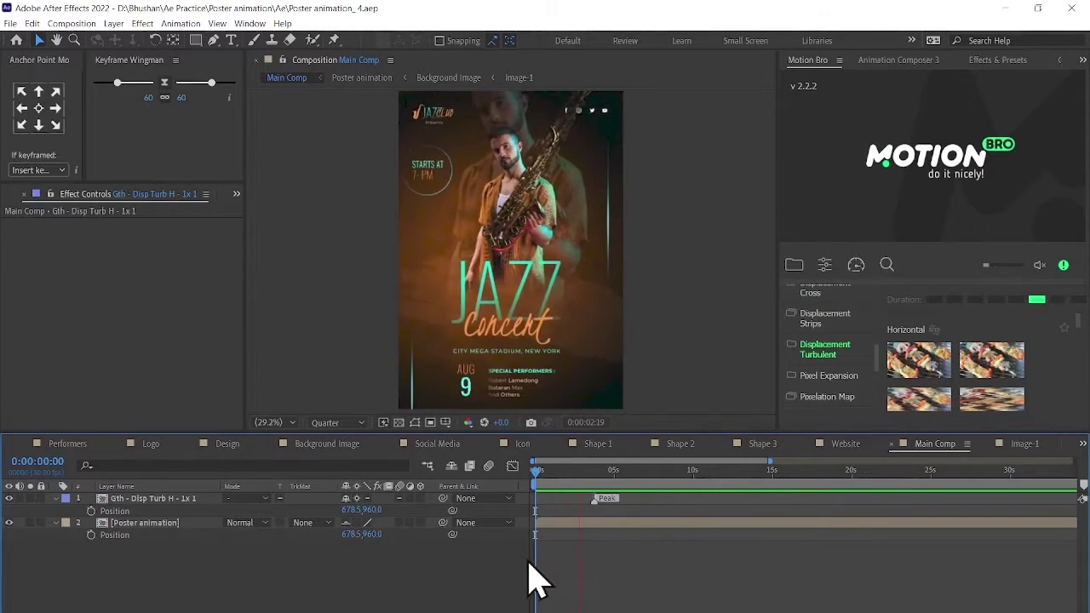
# Duplicate the turbulent transition twice, placing the copies' peaks at 8:01 and 9:03
pyautogui.click(158, 504)
pyautogui.hotkey('ctrl', 'd')
pyautogui.moveTo(594, 498); pyautogui.dragTo(661, 497)
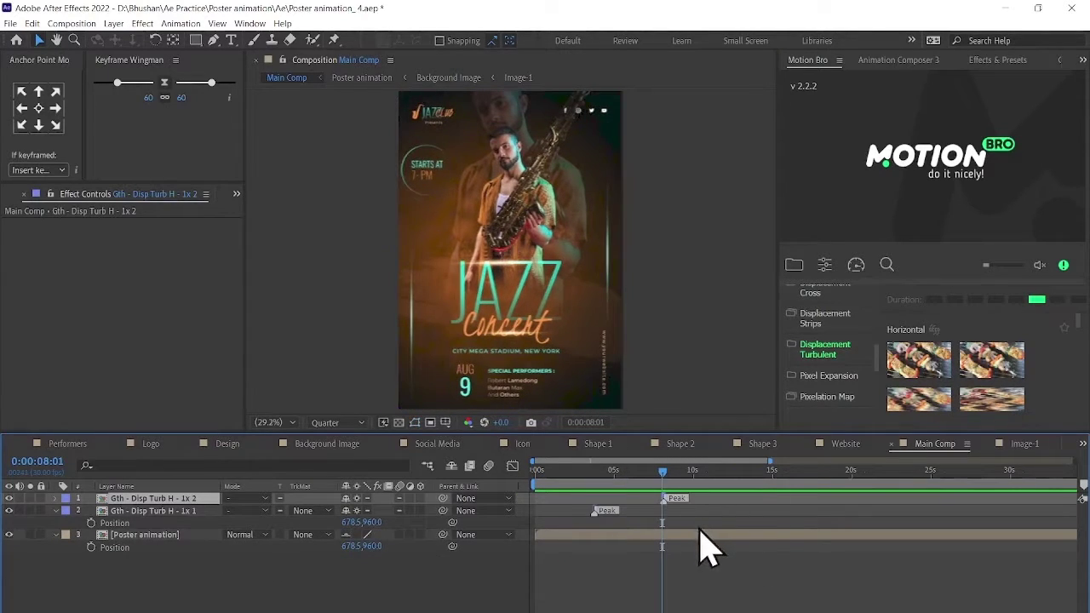
pyautogui.hotkey('ctrl', 'd')
pyautogui.press('=')
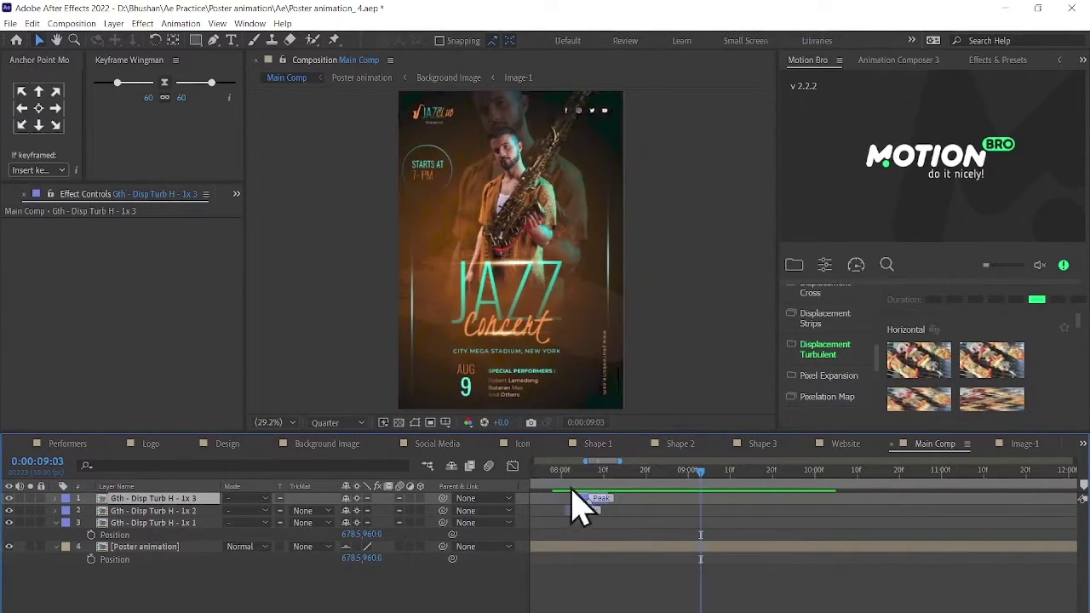
pyautogui.press(';')
pyautogui.click(570, 545)
pyautogui.press('Home')
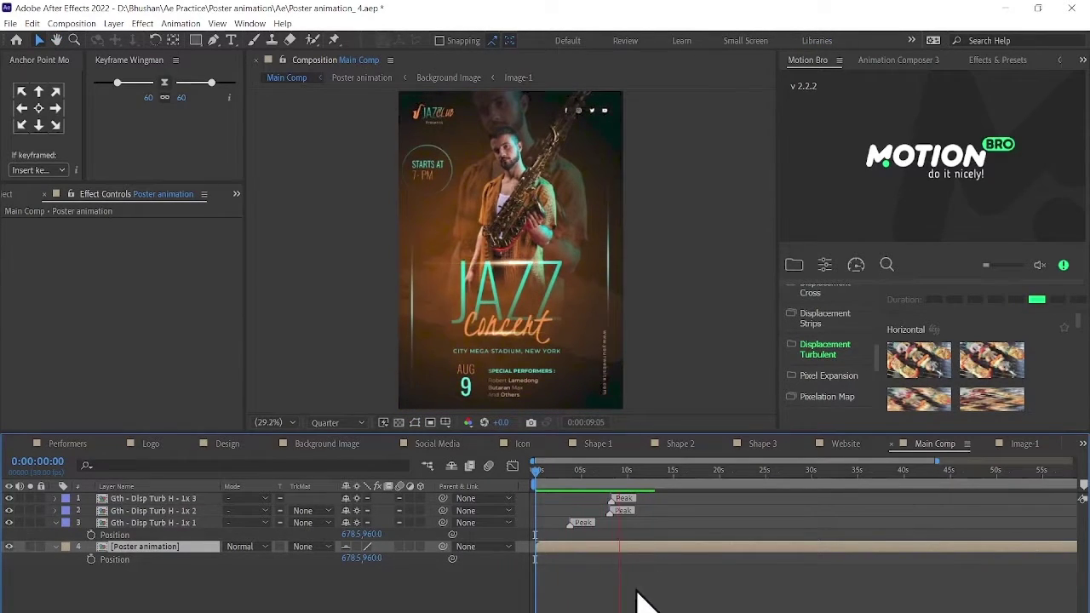
# In Background Image > Image-1, change the Evolution expression to time*100, then return to Main Comp
pyautogui.click(443, 78)
pyautogui.click(511, 78)
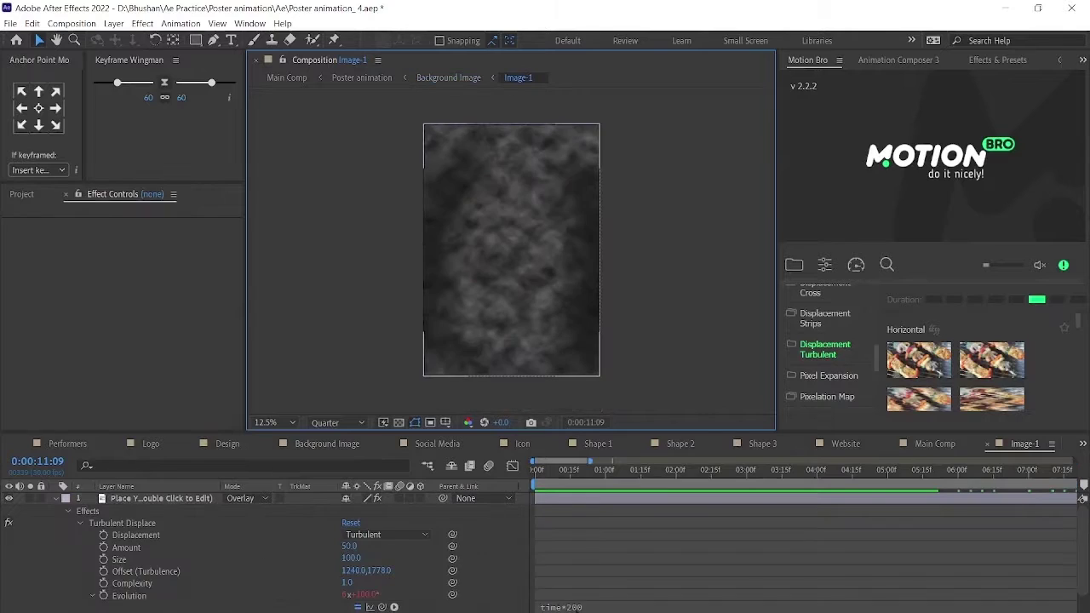
pyautogui.click(714, 581)
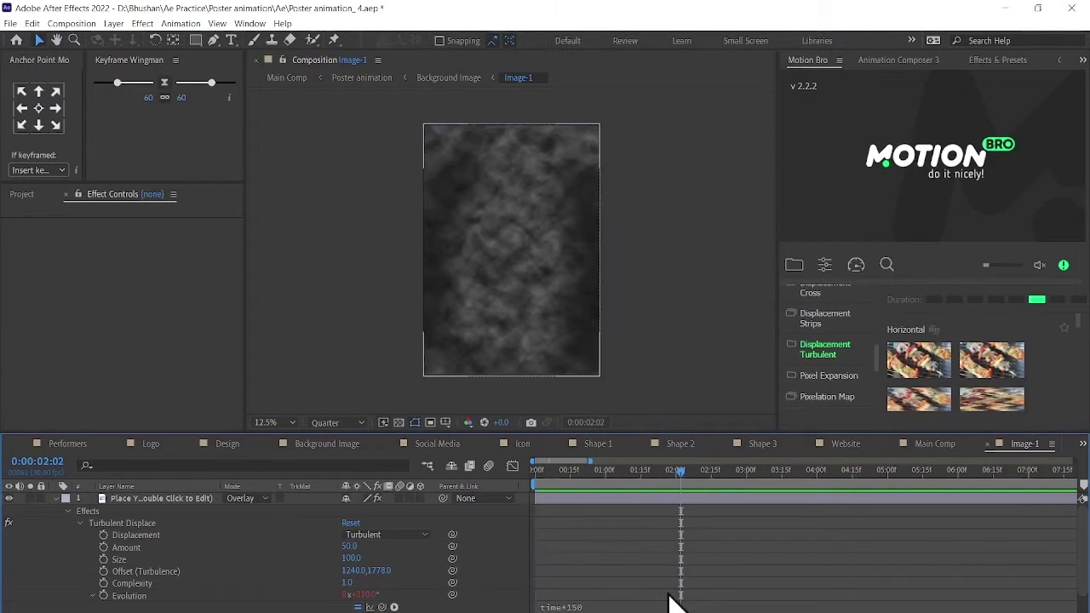
pyautogui.click(679, 606)
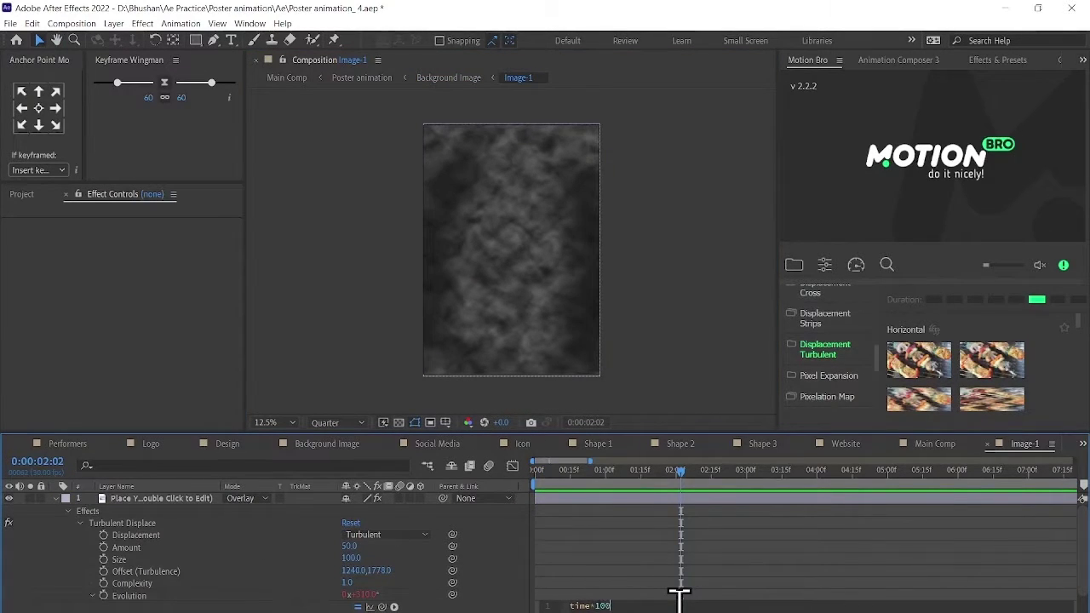
pyautogui.click(284, 79)
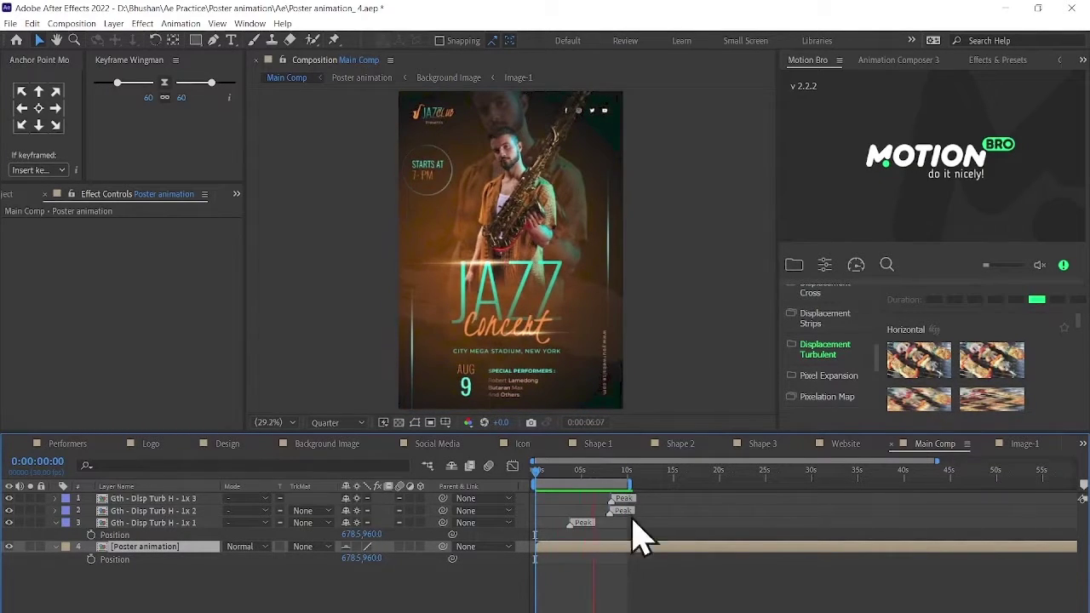
pyautogui.doubleClick(510, 396)
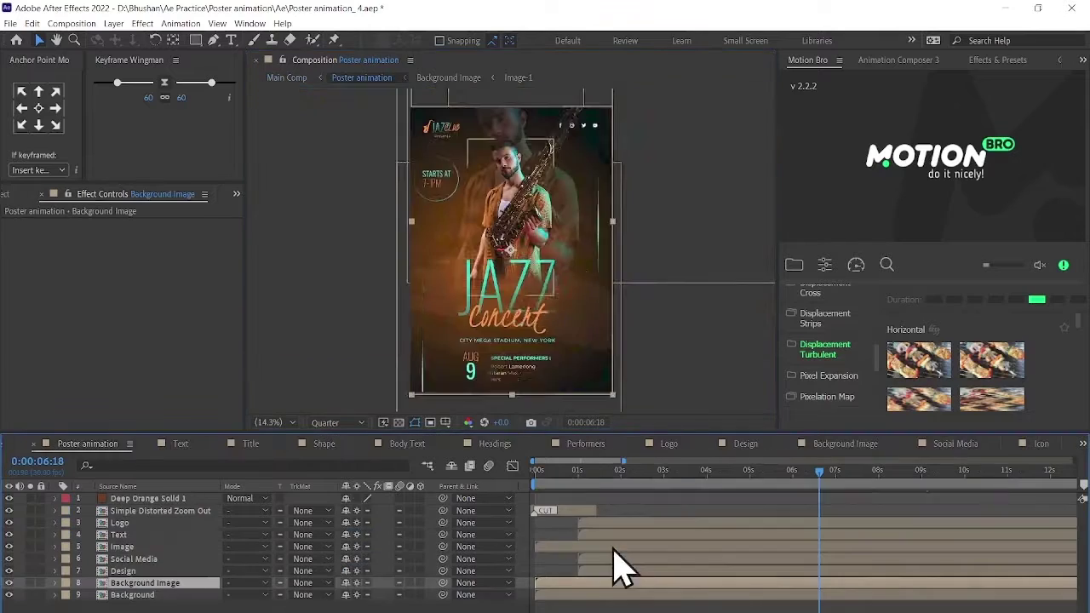
pyautogui.doubleClick(119, 535)
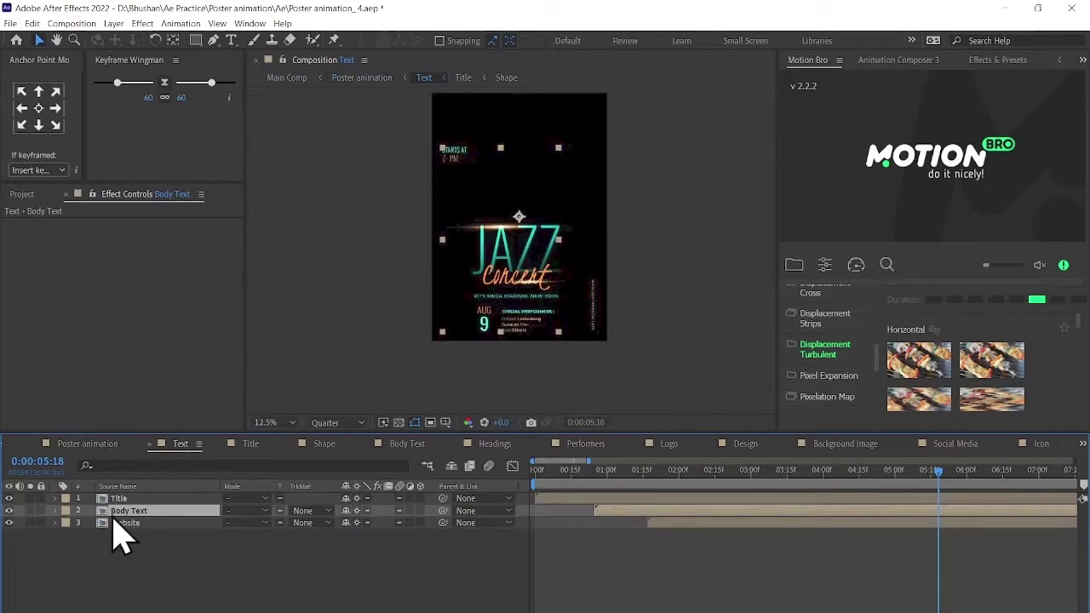
pyautogui.doubleClick(138, 517)
pyautogui.moveTo(628, 506)
pyautogui.mouseDown()
pyautogui.moveTo(571, 503)
pyautogui.moveTo(607, 493)
pyautogui.mouseUp()
pyautogui.press('m')
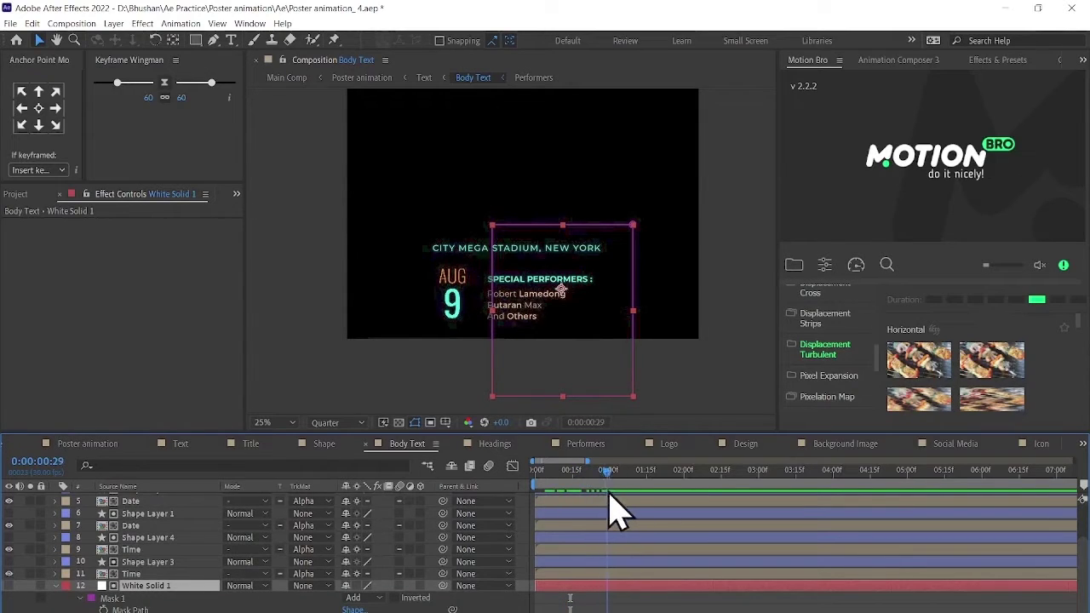
pyautogui.scroll(-2, 596, 591)
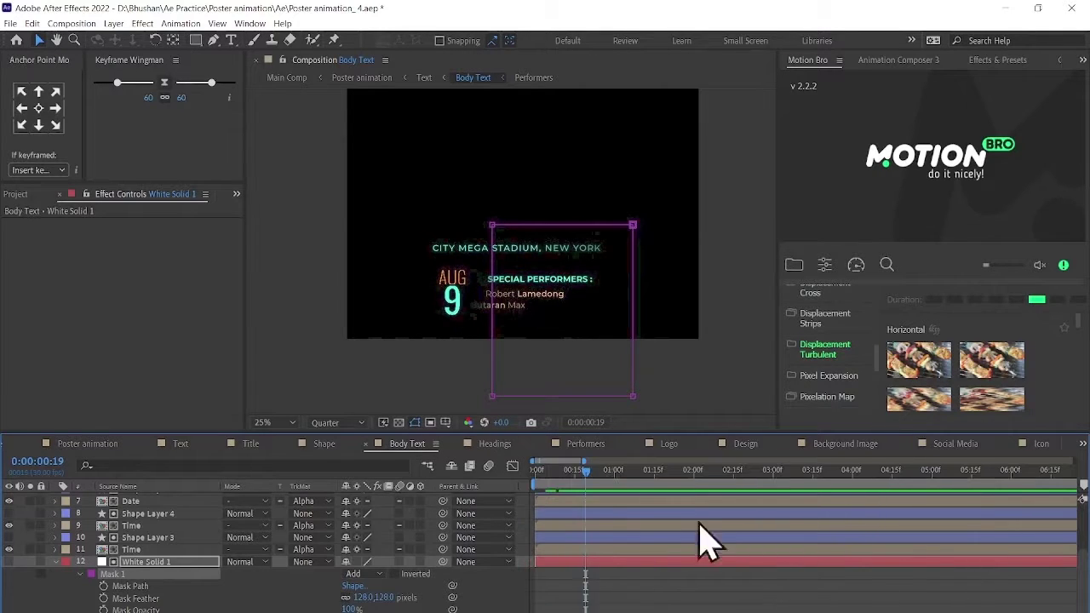
pyautogui.click(573, 471)
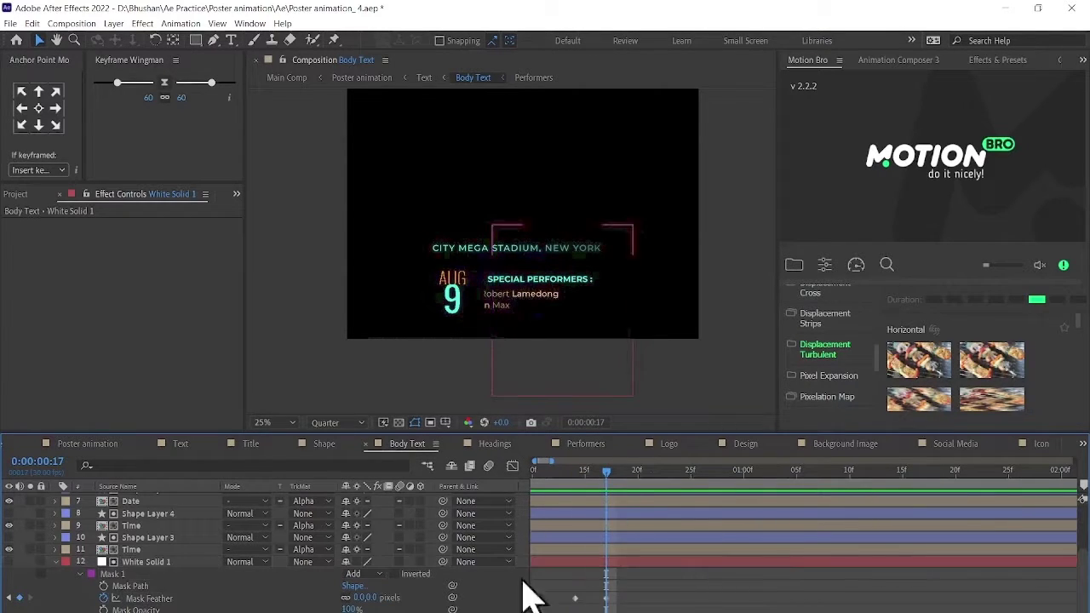
pyautogui.click(651, 603)
pyautogui.click(567, 561)
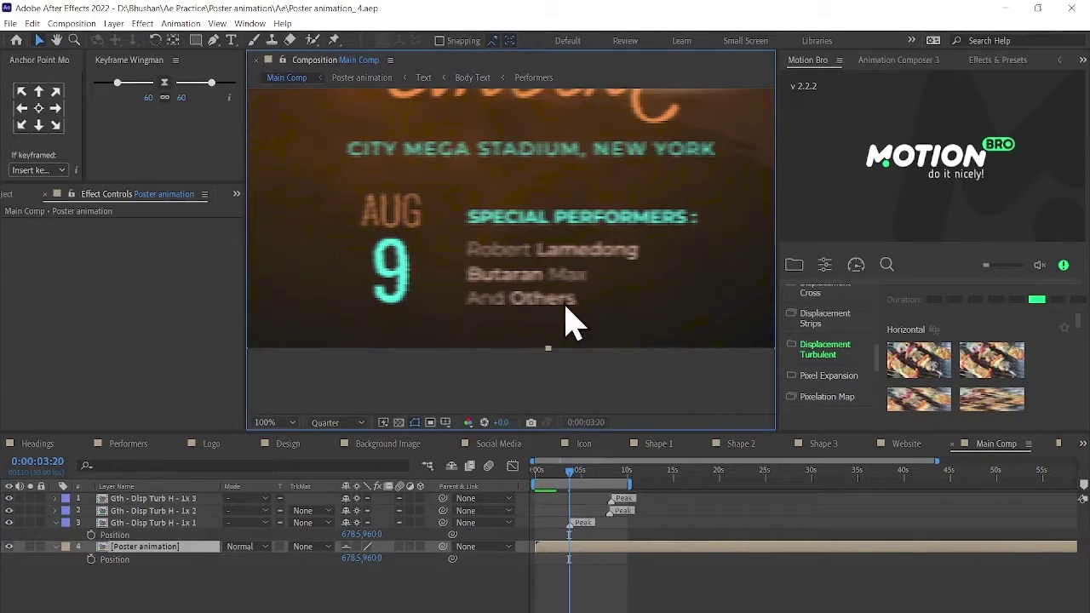
# Fit the poster in the viewer and play Main Comp from the start
pyautogui.hotkey('shift', '/')
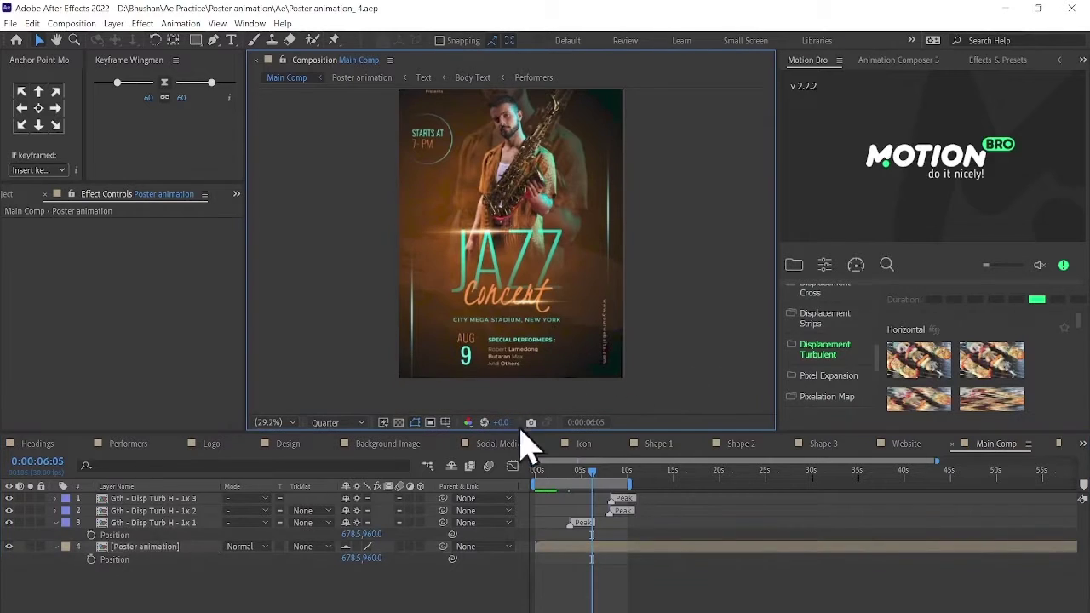
pyautogui.press('Home')
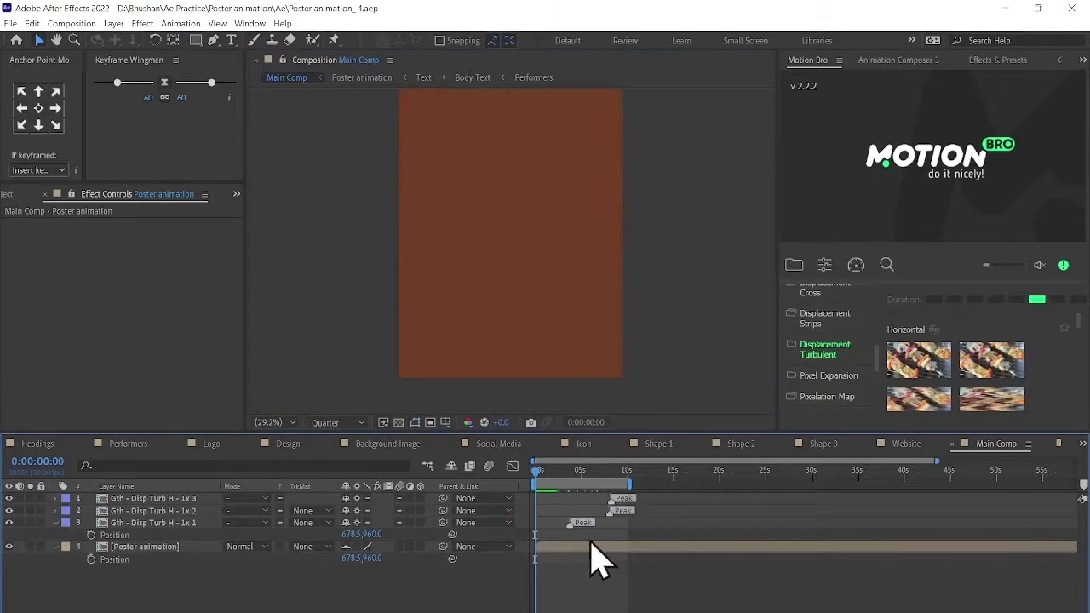
pyautogui.press('space')
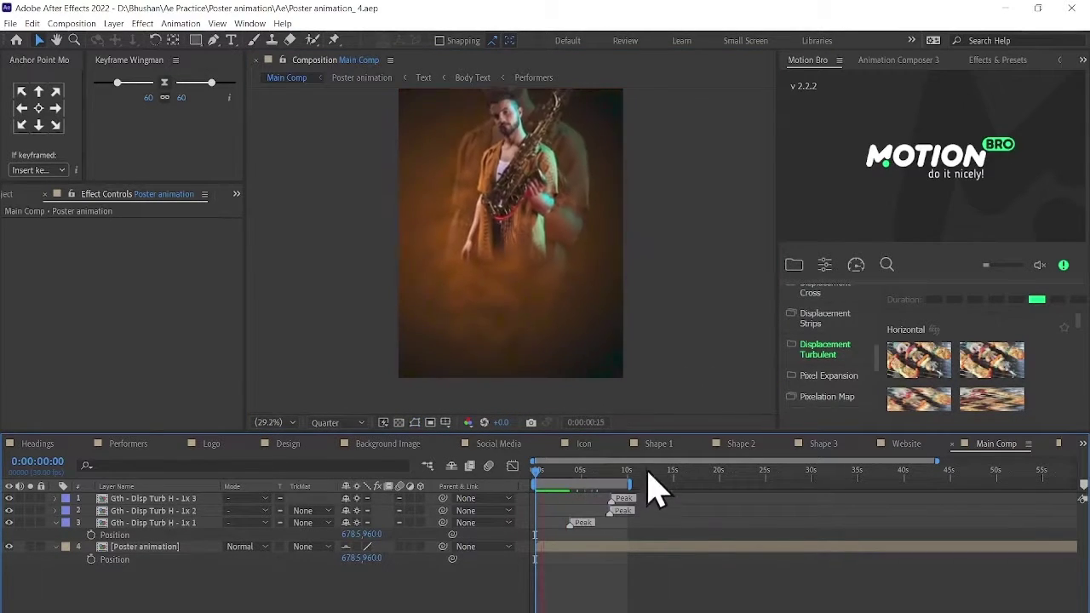